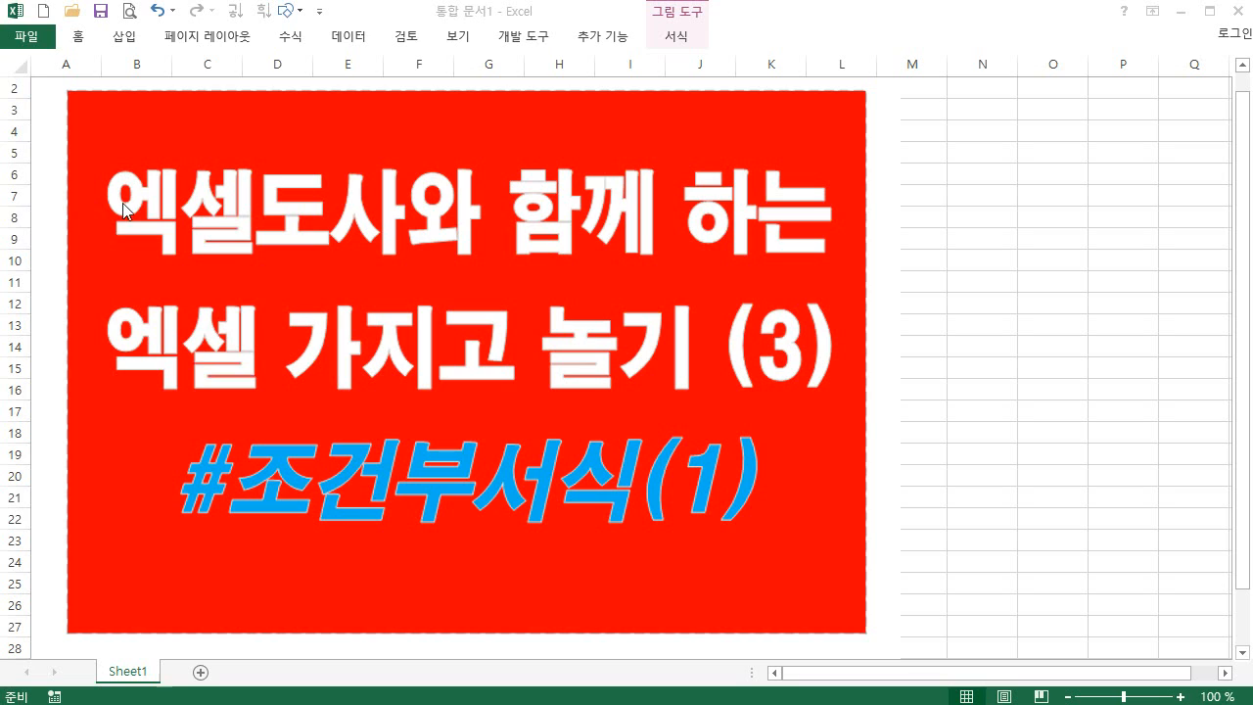
Step: Add a new worksheet to the workbook and turn off automatic collapsing of the ribbon
left_click(975, 333)
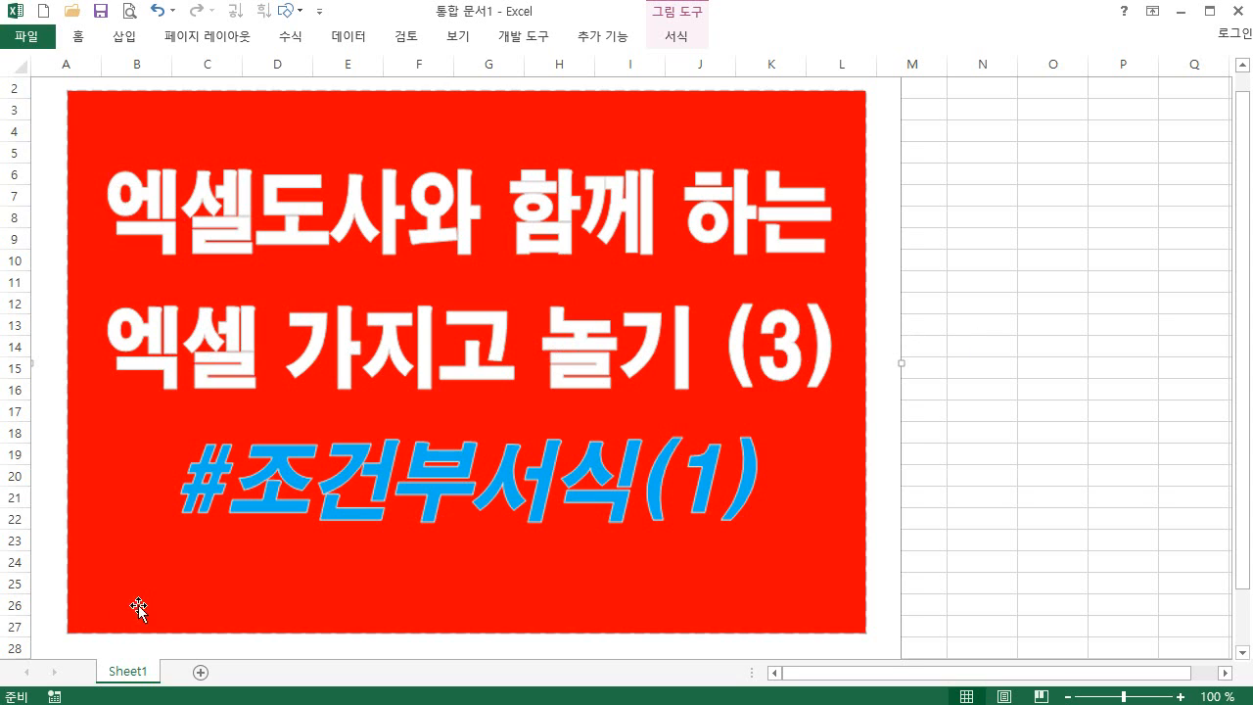
left_click(200, 671)
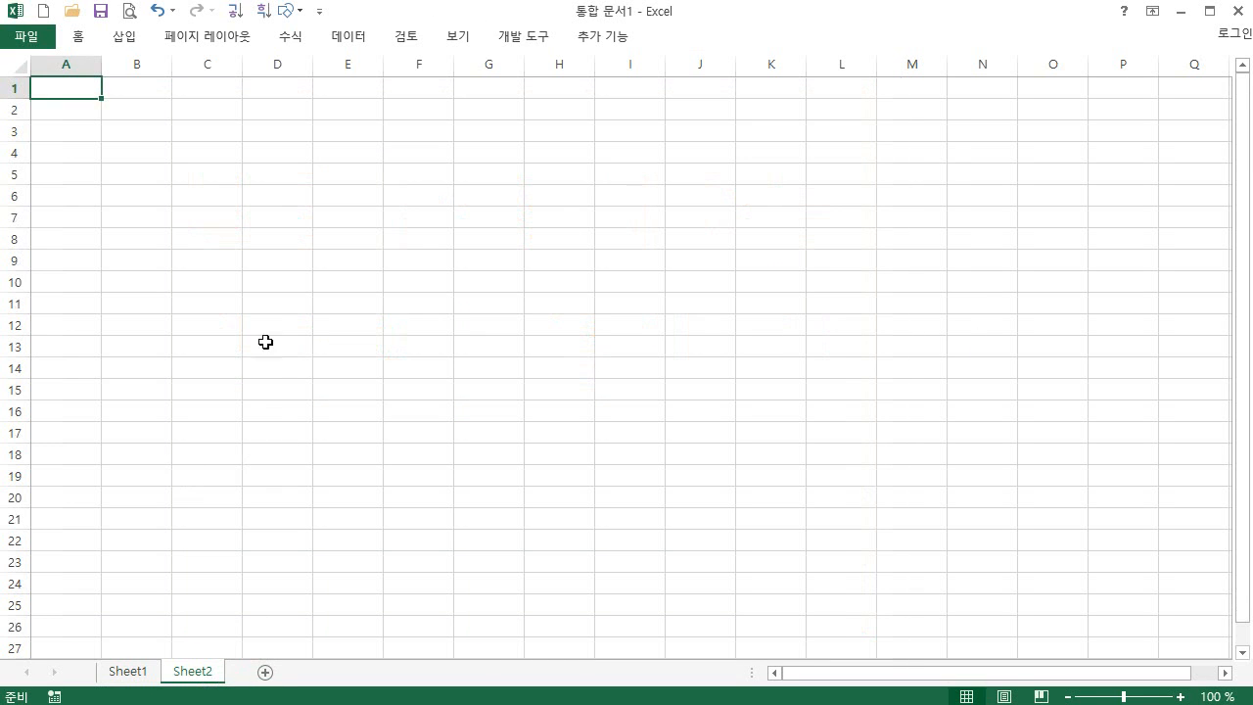
right_click(416, 40)
left_click(528, 124)
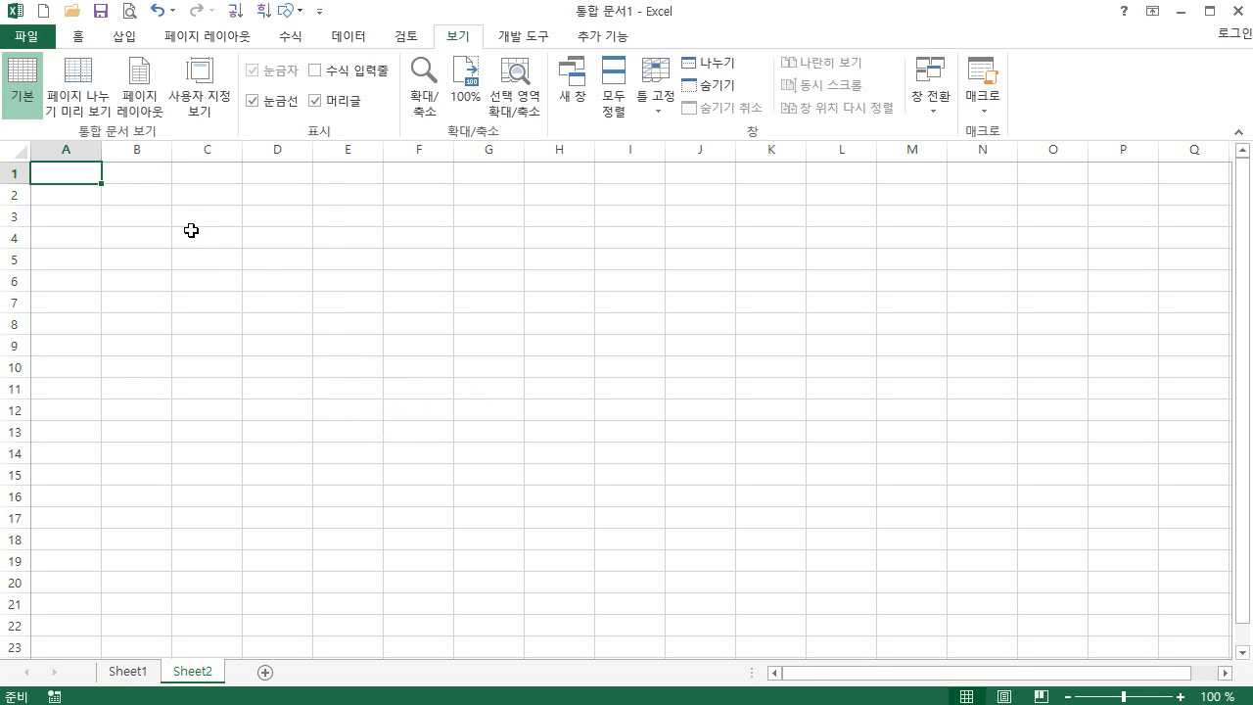
Step: Fill the range B2:L21 with the formula =RANDBETWEEN(1,100) in one entry
left_click_drag(137, 196, 825, 604)
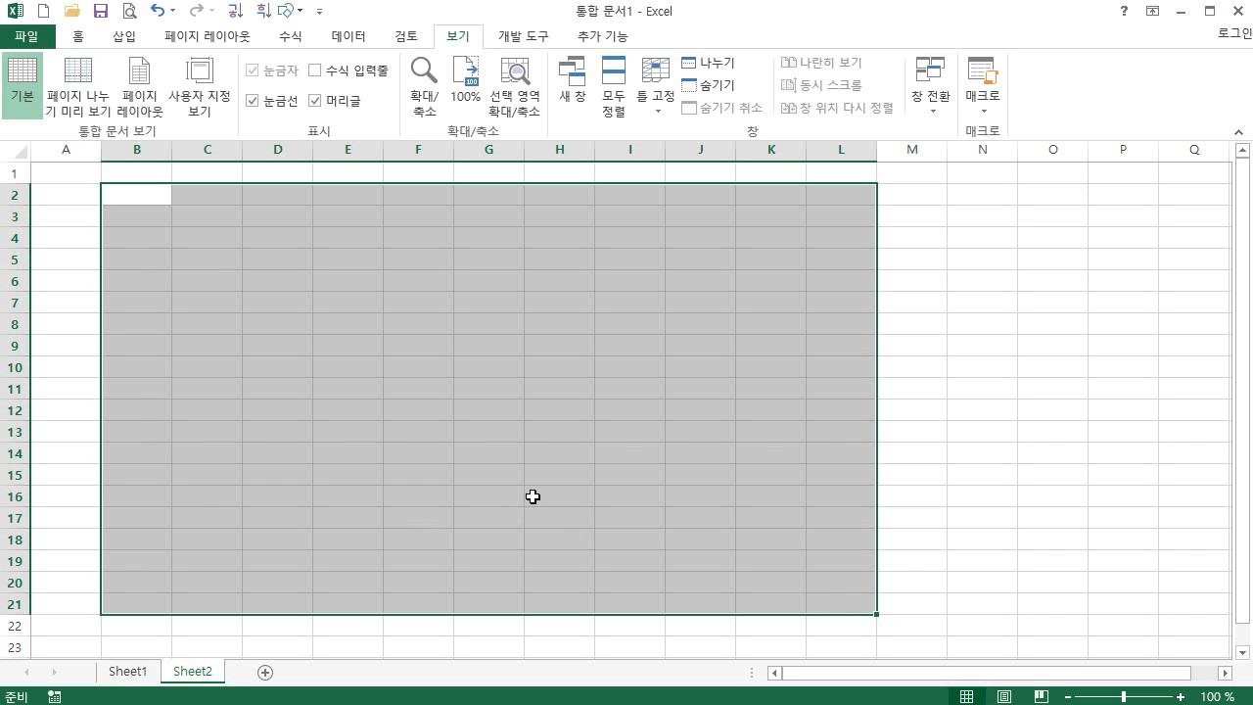
type("=")
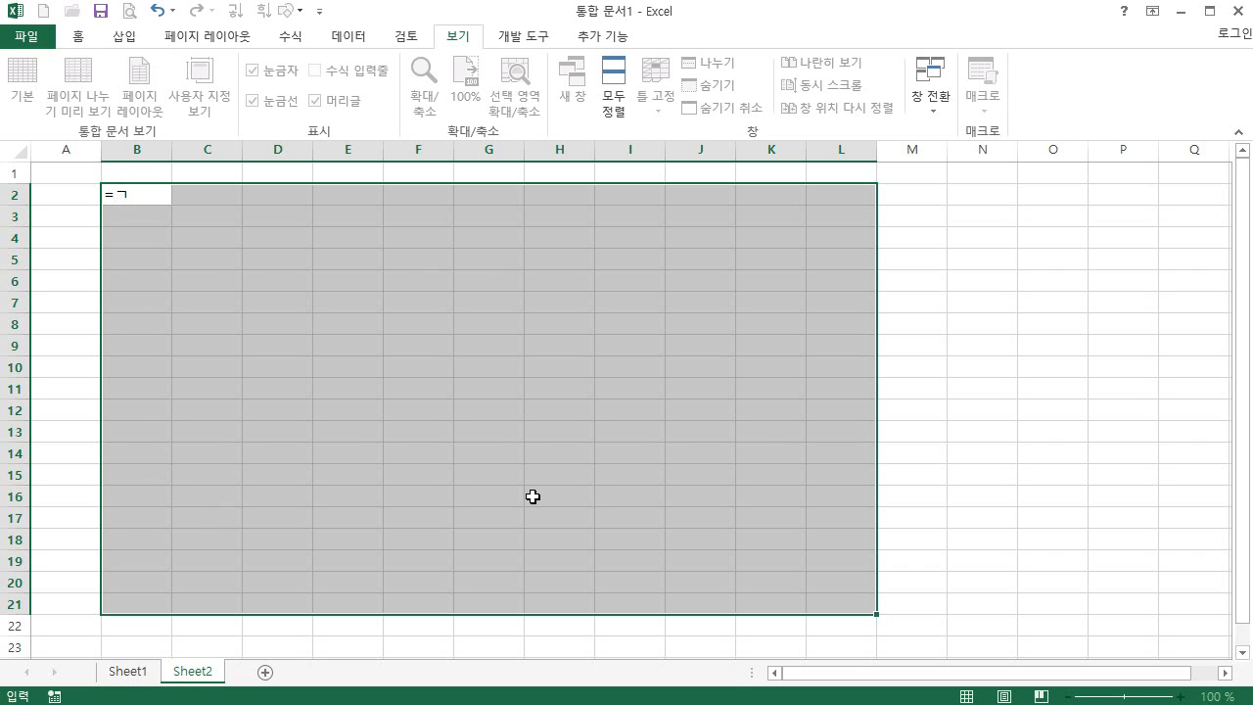
type("r")
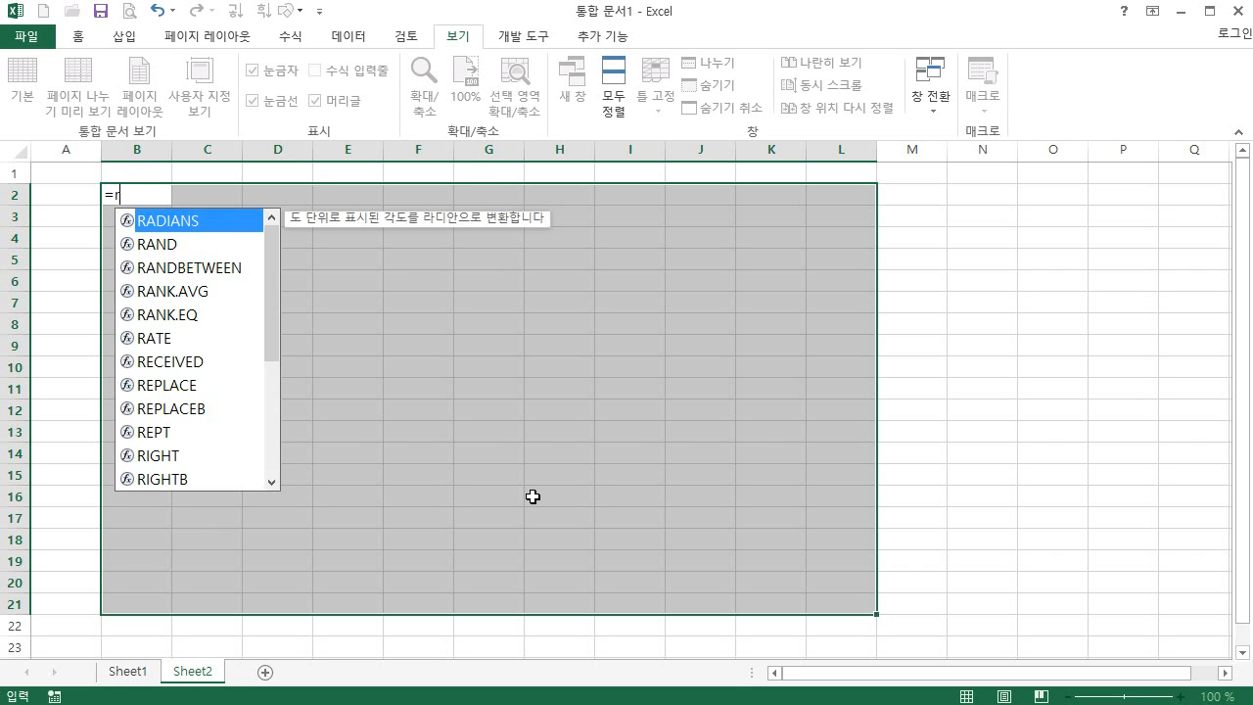
type("and")
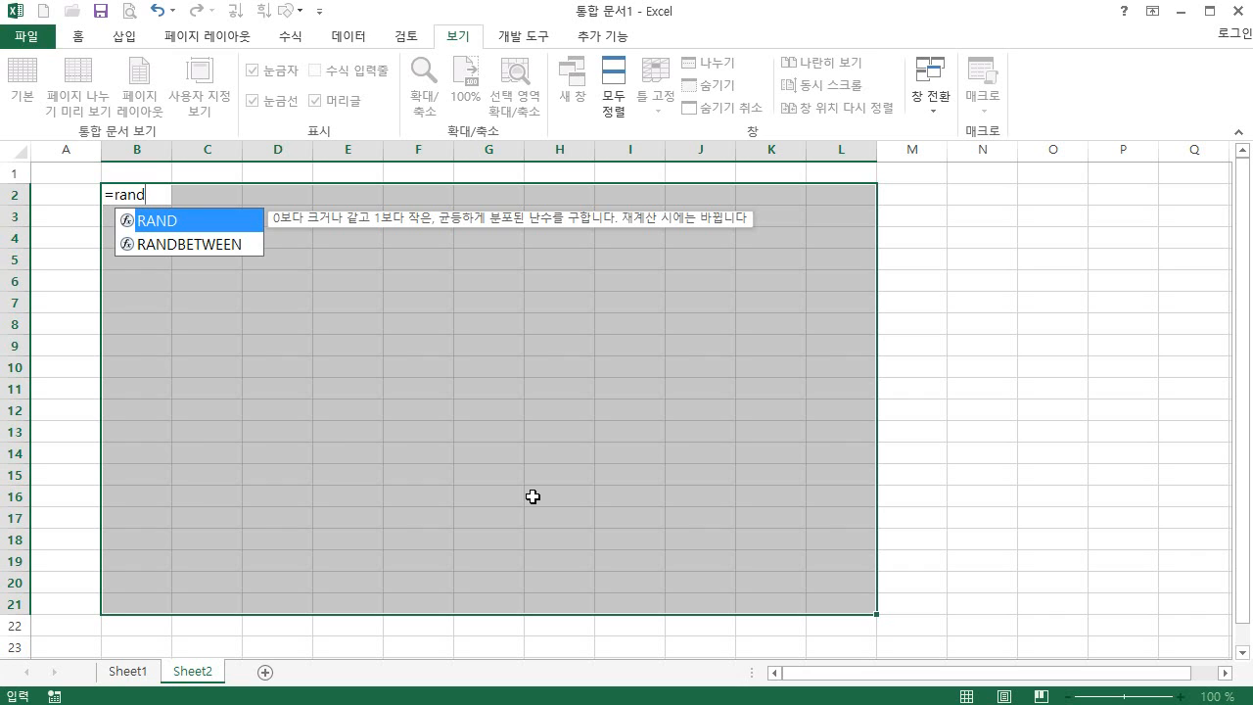
key("Down")
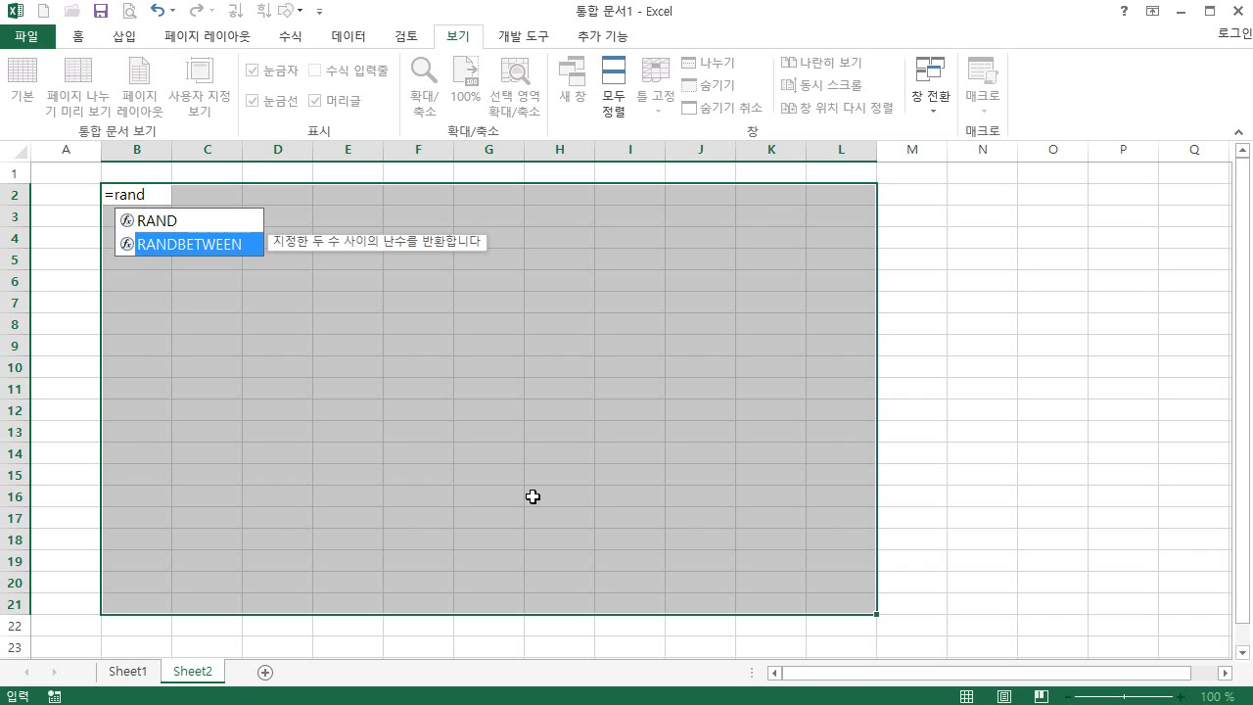
key("Tab")
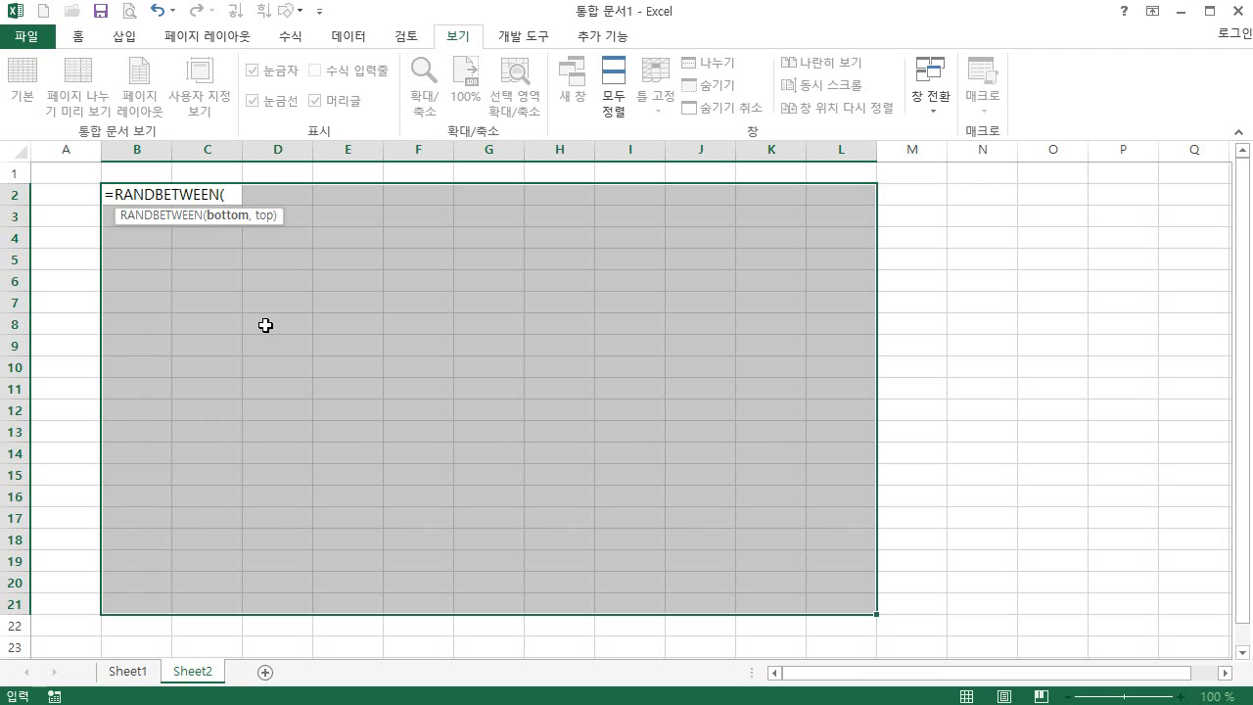
type("1,100")
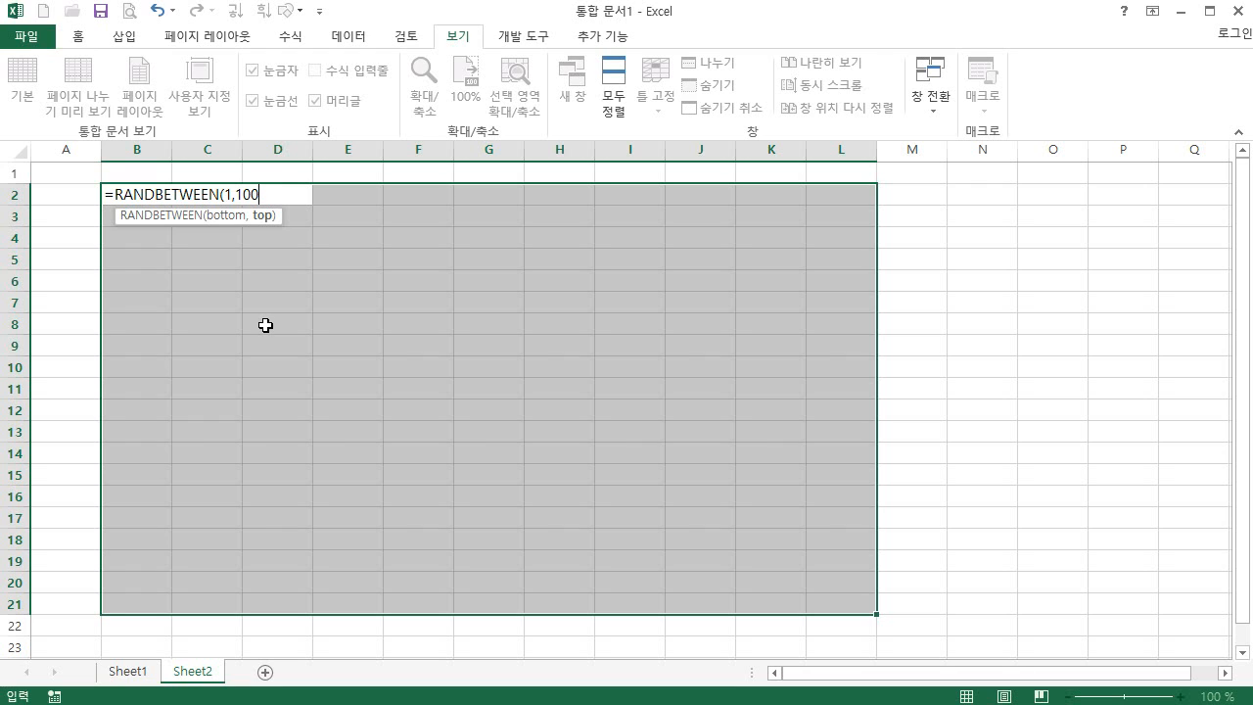
type(")")
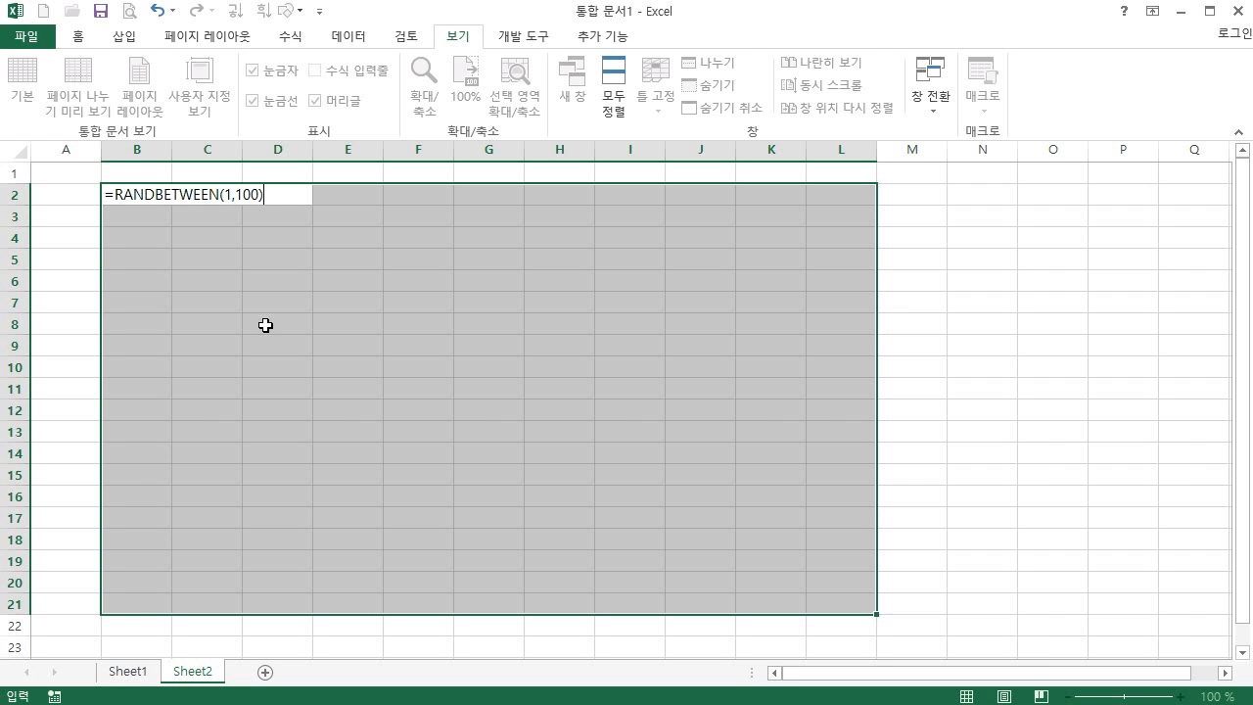
key("ctrl+Return")
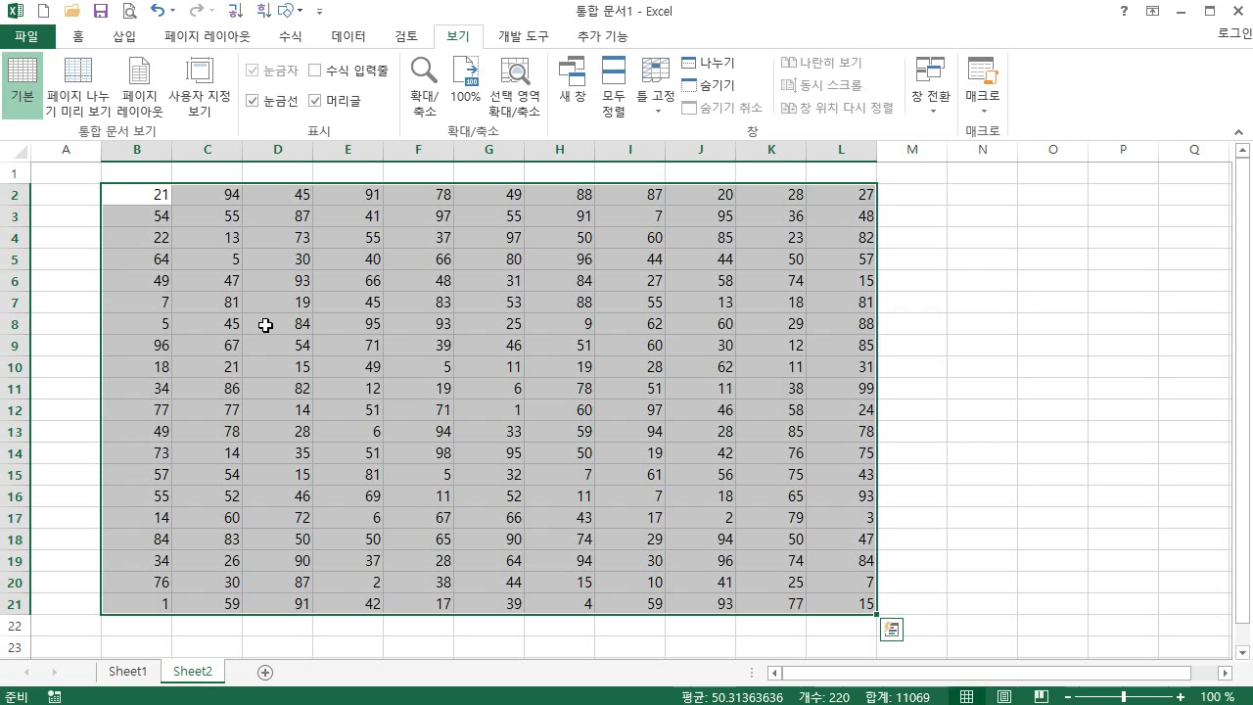
Step: Add an Equal To (같음) conditional formatting rule to B2:L21 for the value 100, using the light red fill (연한 빨강 채우기)
left_click(78, 37)
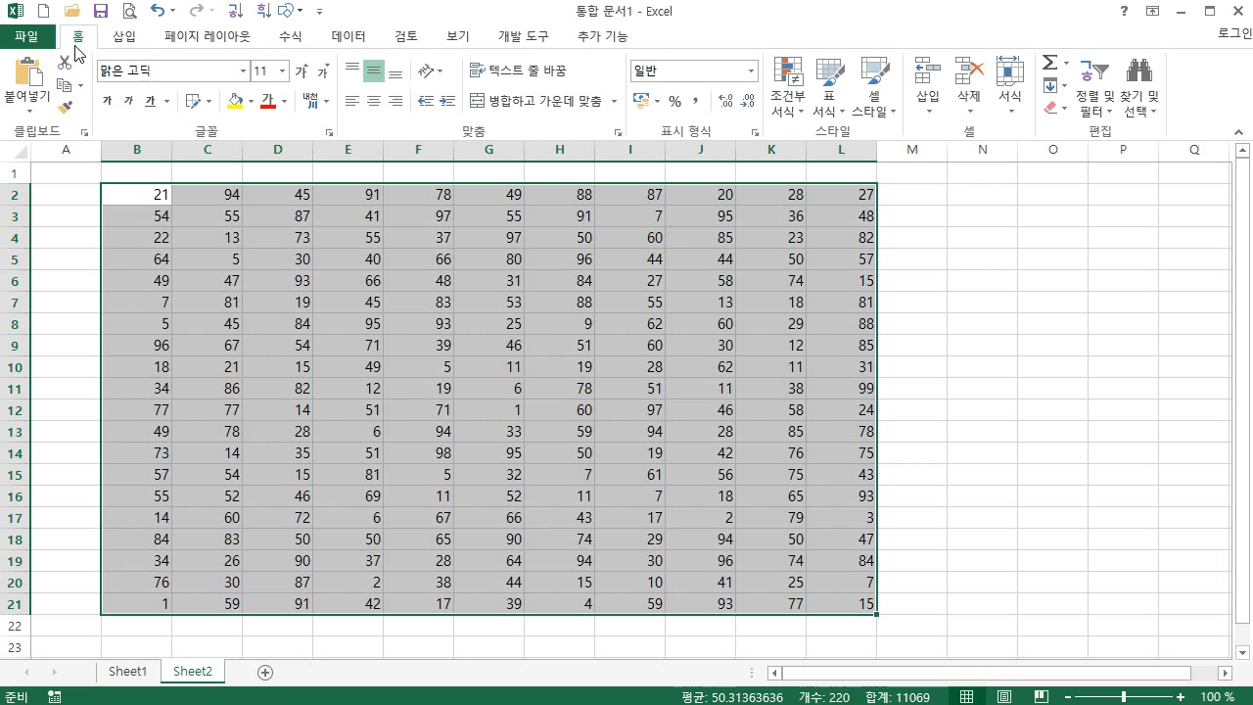
left_click(793, 119)
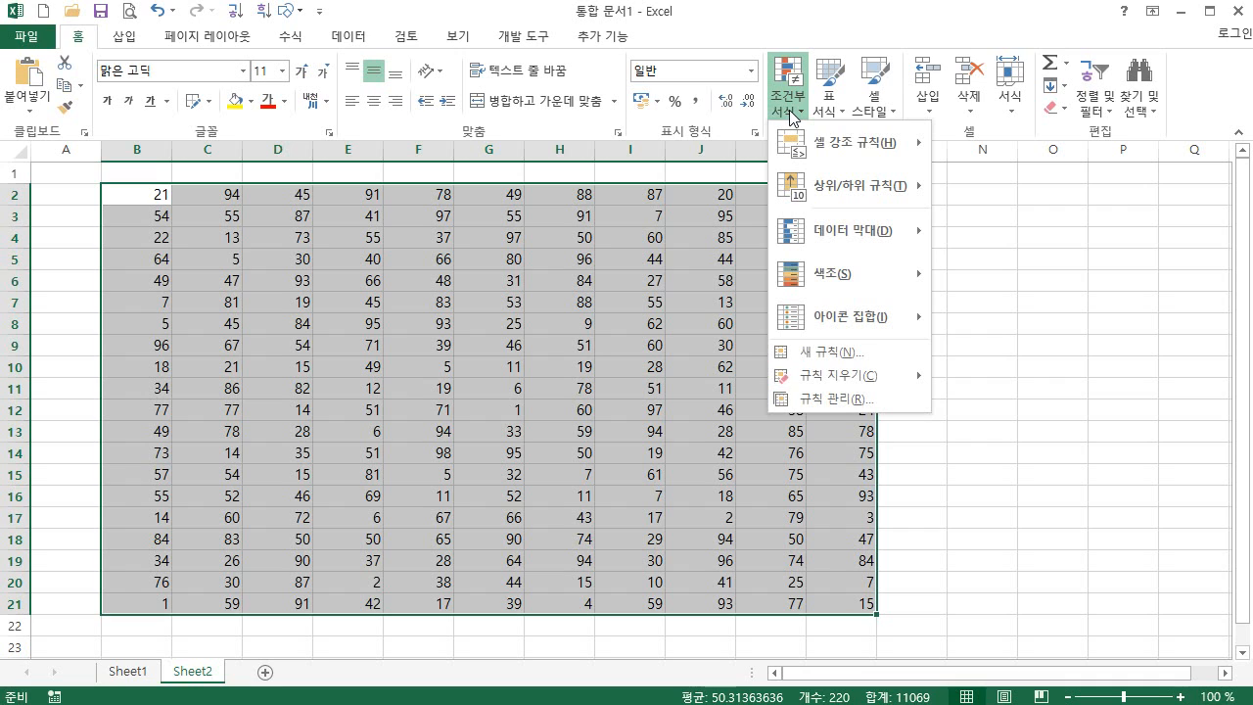
mouse_move(825, 138)
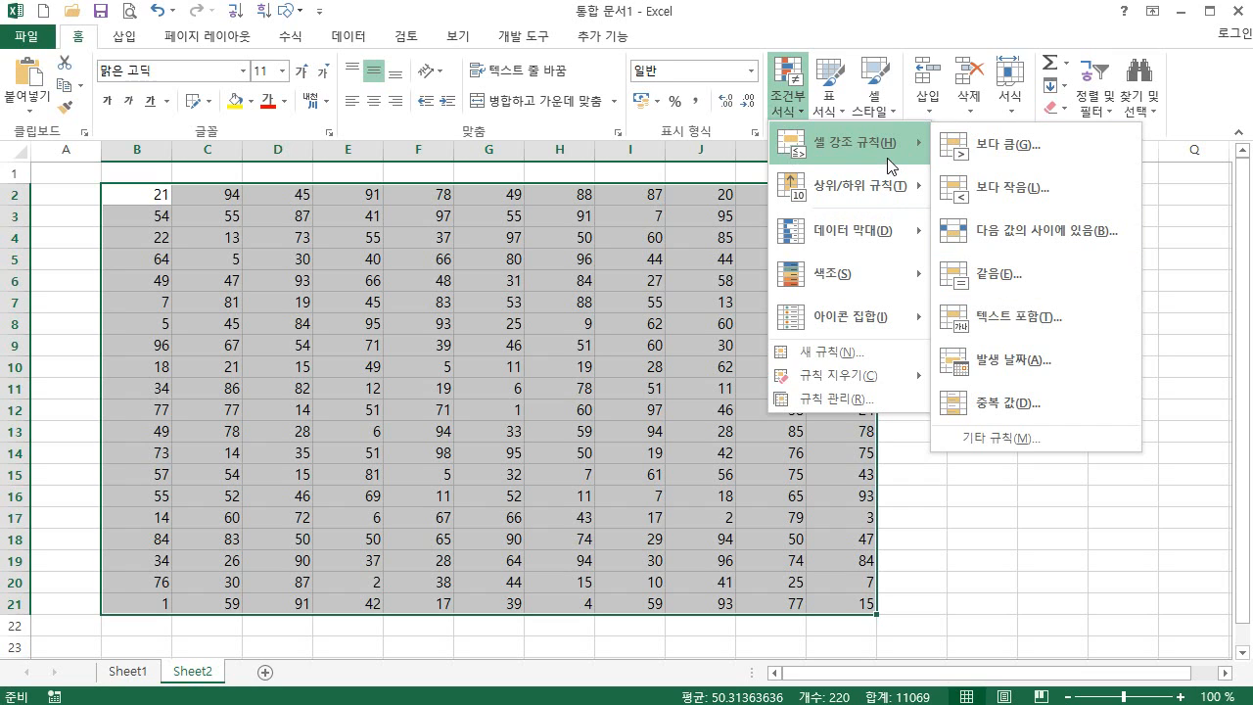
left_click(996, 272)
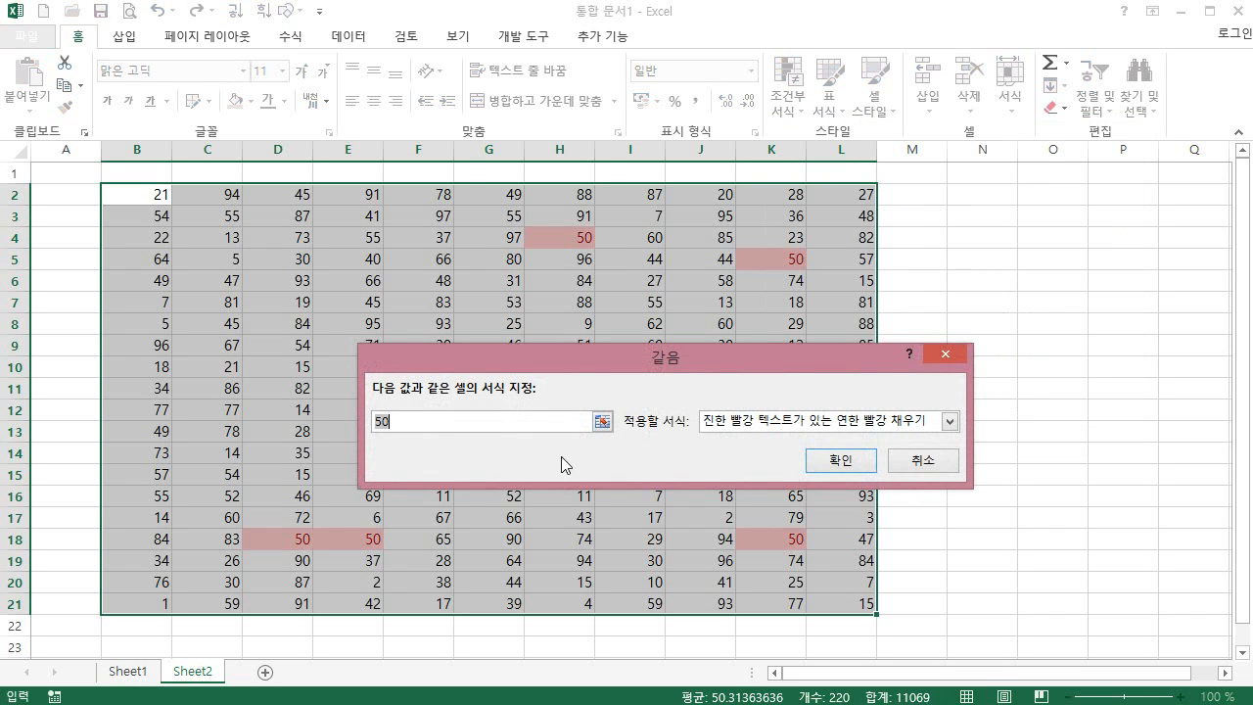
type("100")
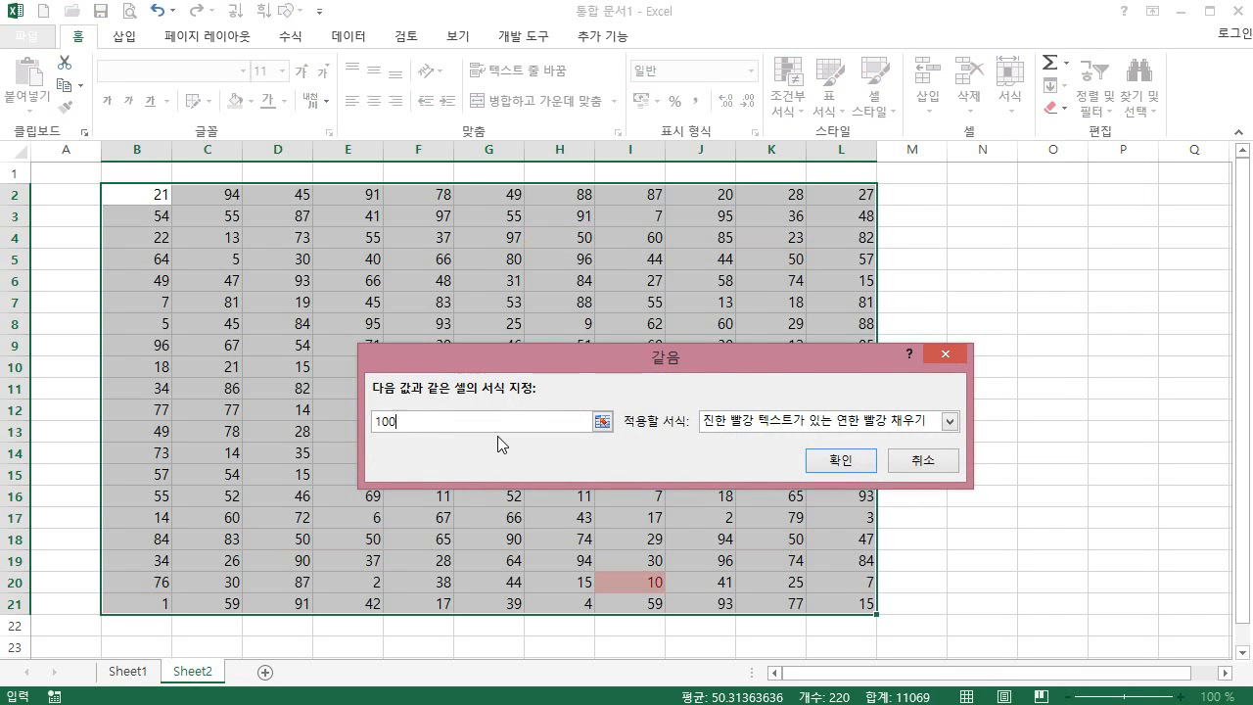
left_click_drag(615, 364, 452, 288)
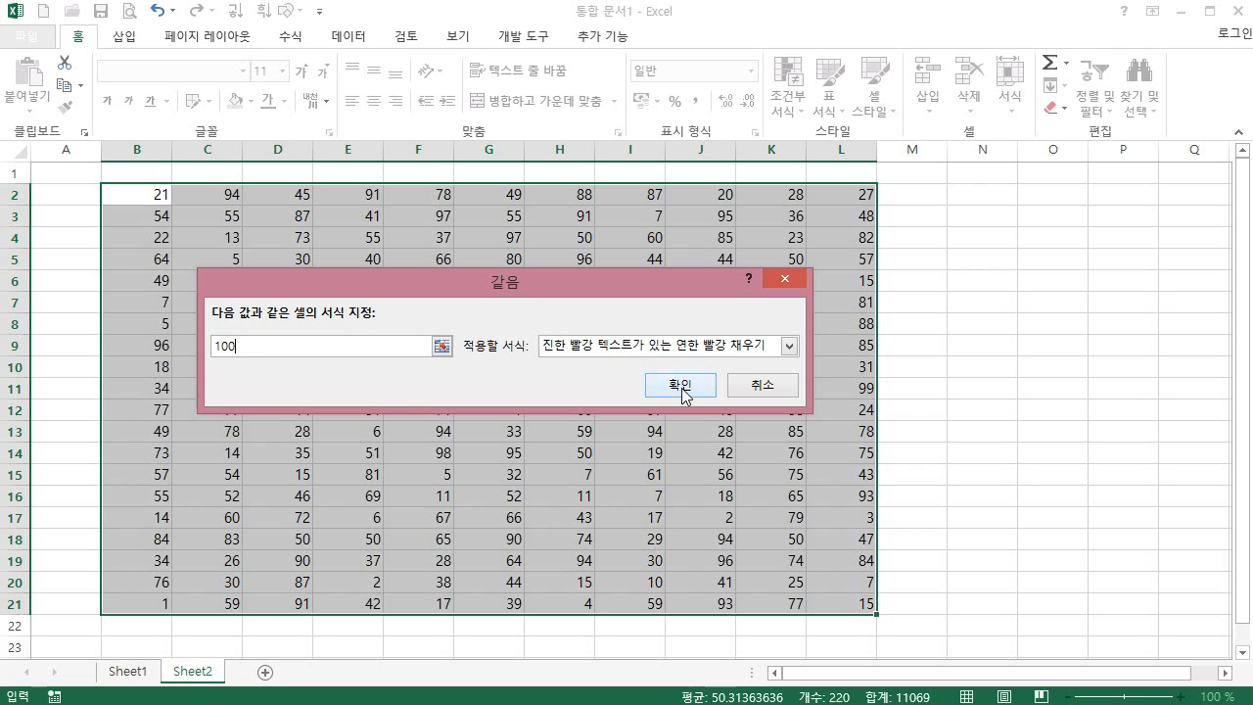
left_click(626, 348)
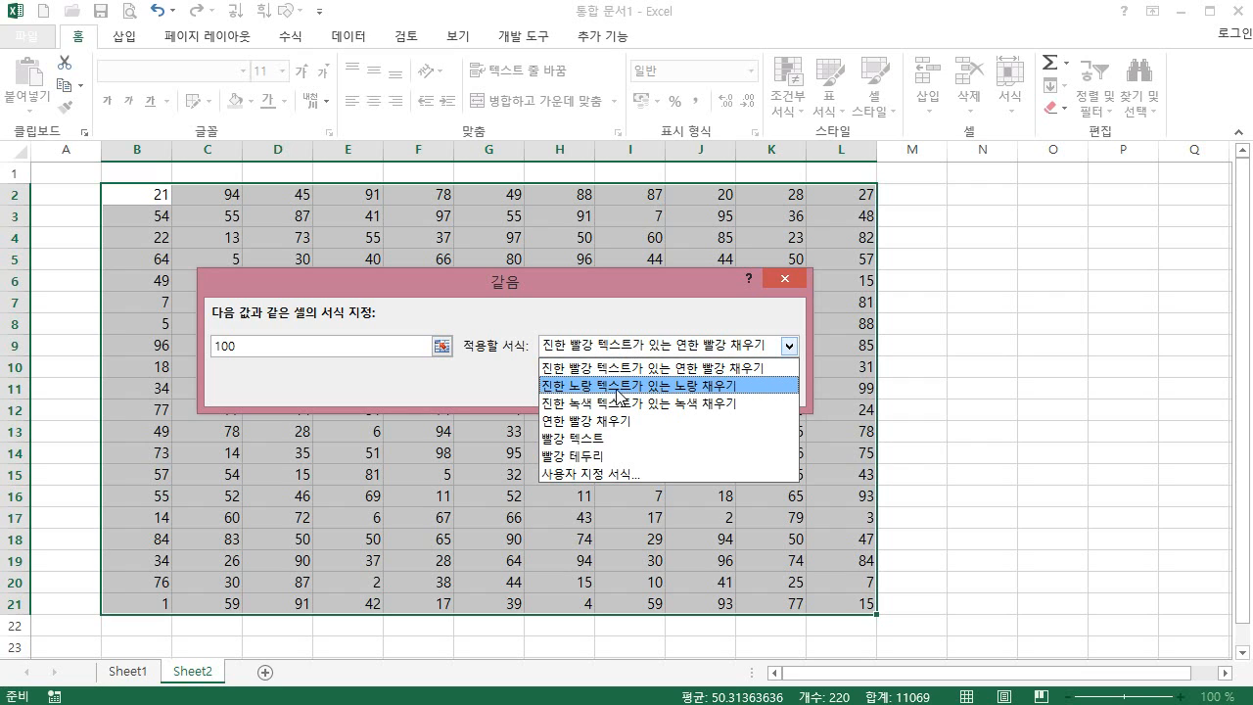
left_click(616, 385)
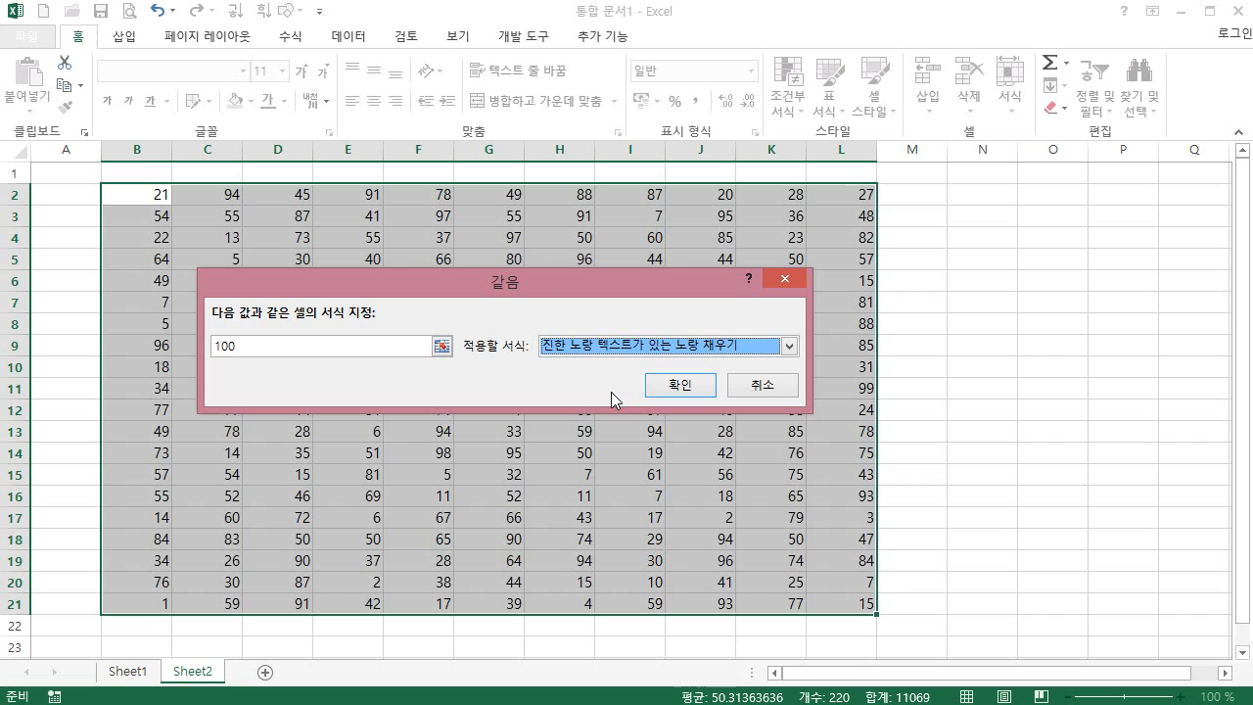
left_click(656, 349)
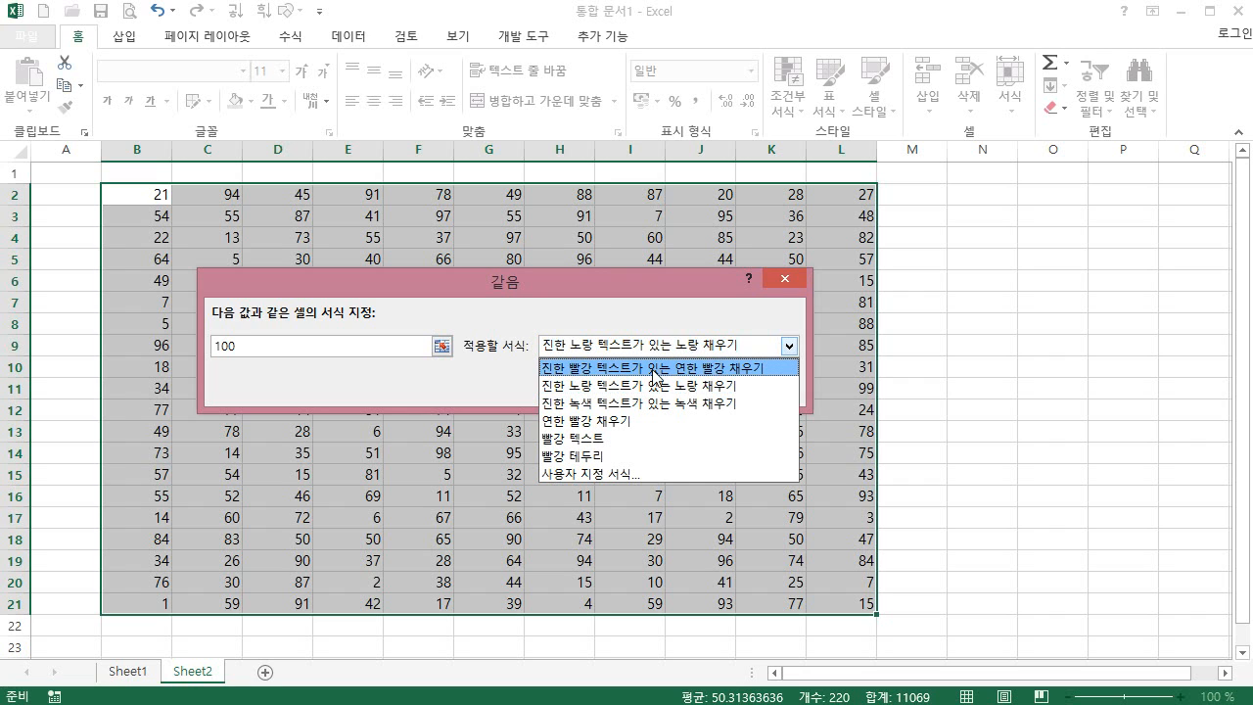
left_click(624, 421)
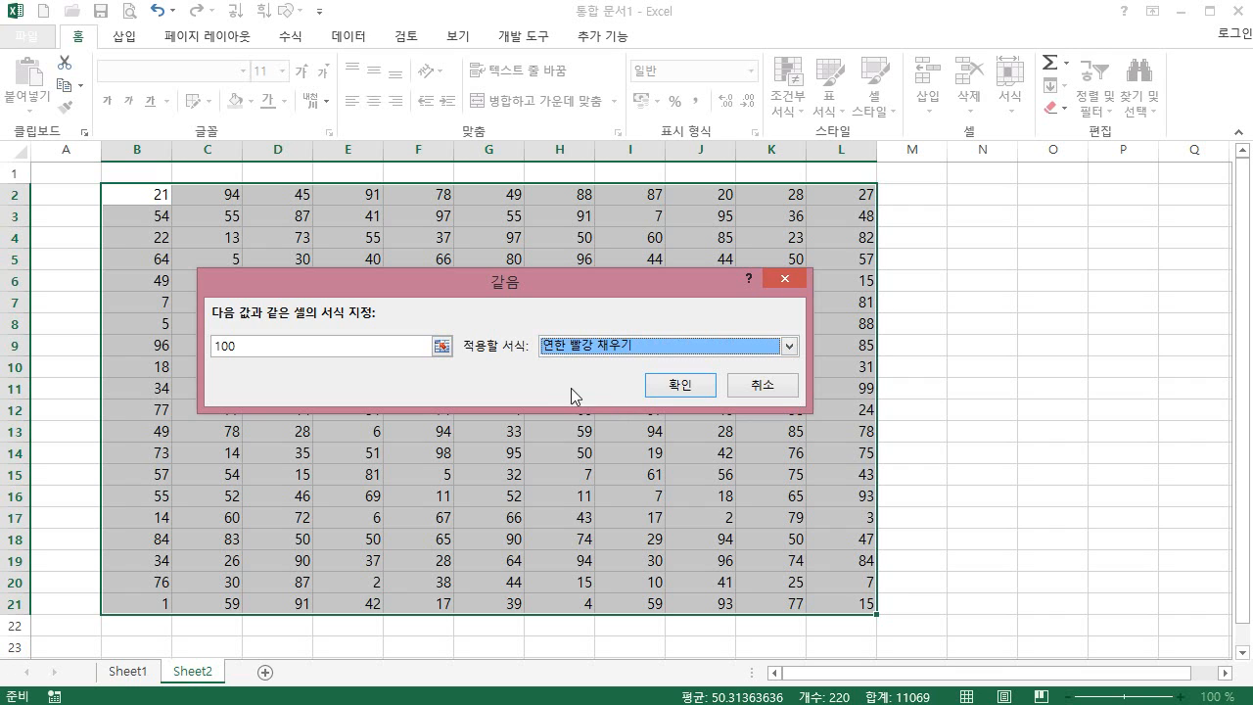
left_click(670, 387)
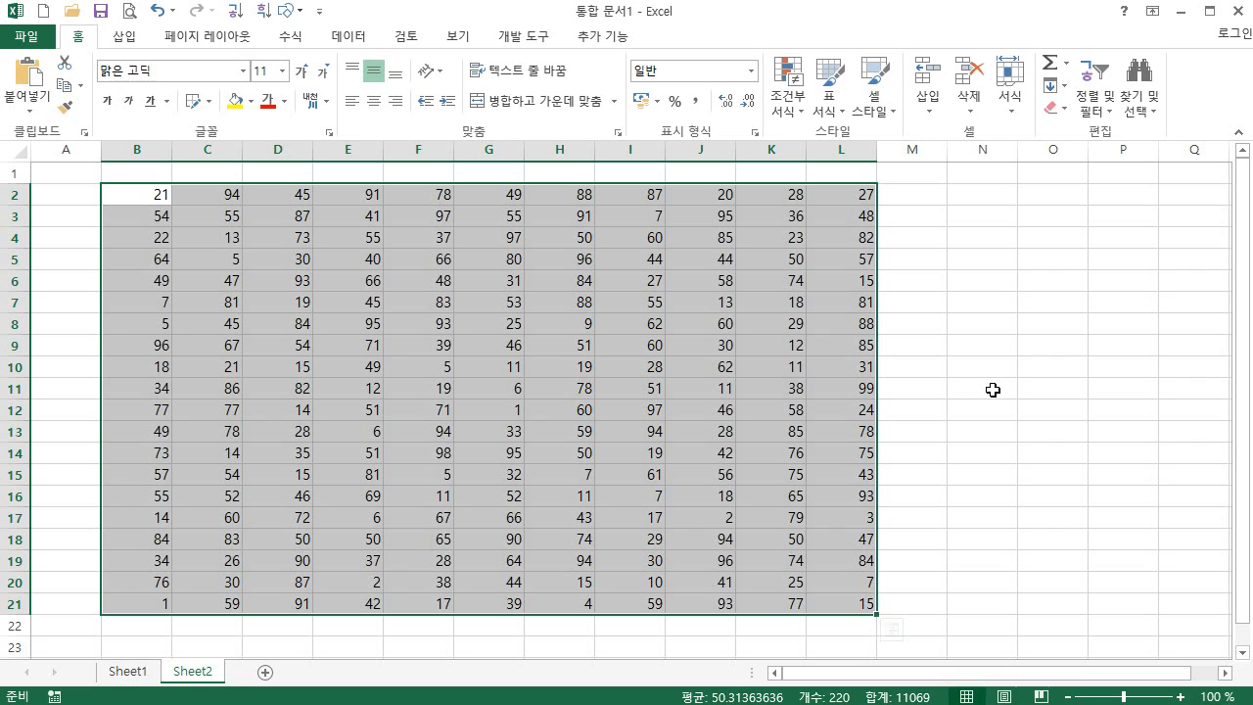
Step: Enter 1 in cell N3 and clear it again to make the random numbers recalculate
left_click(991, 220)
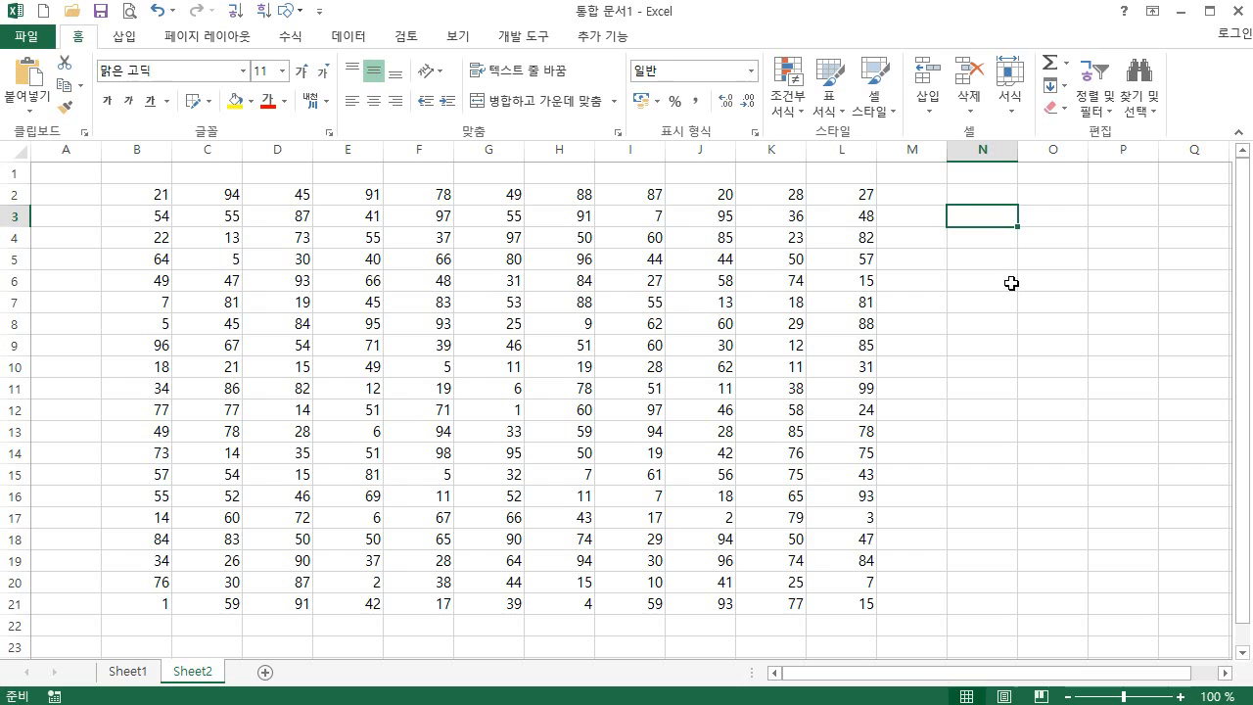
type("1")
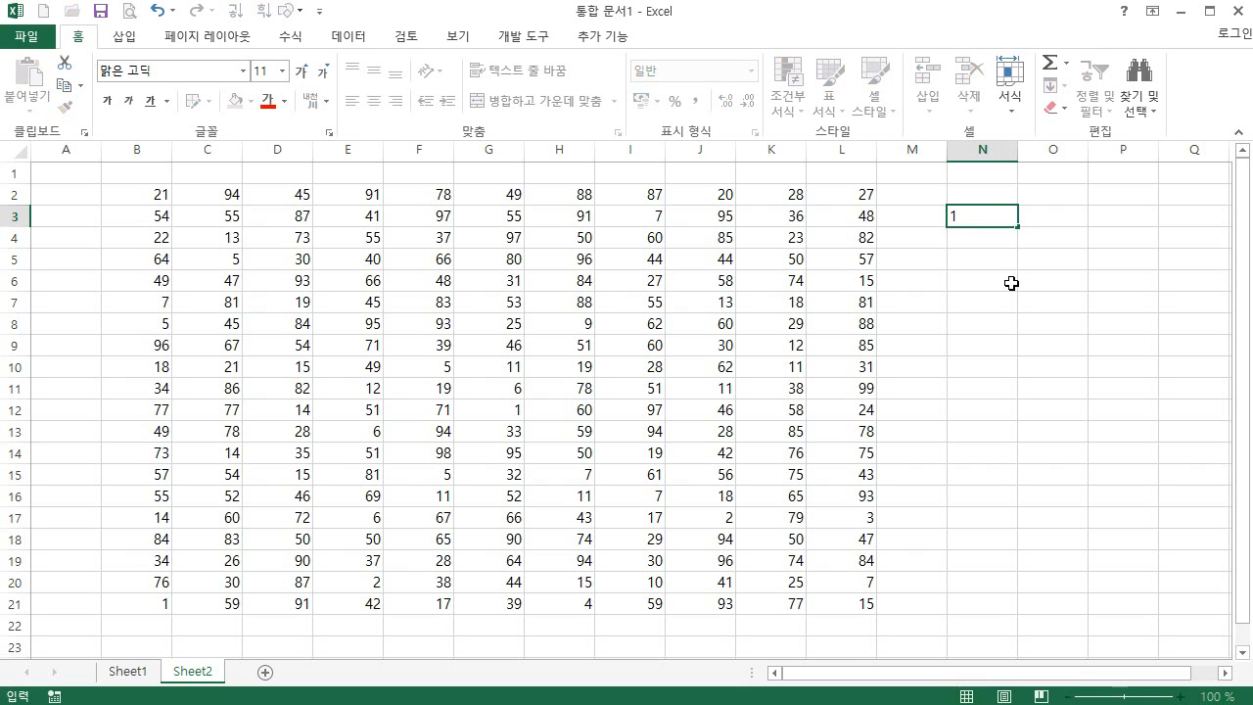
key("Return")
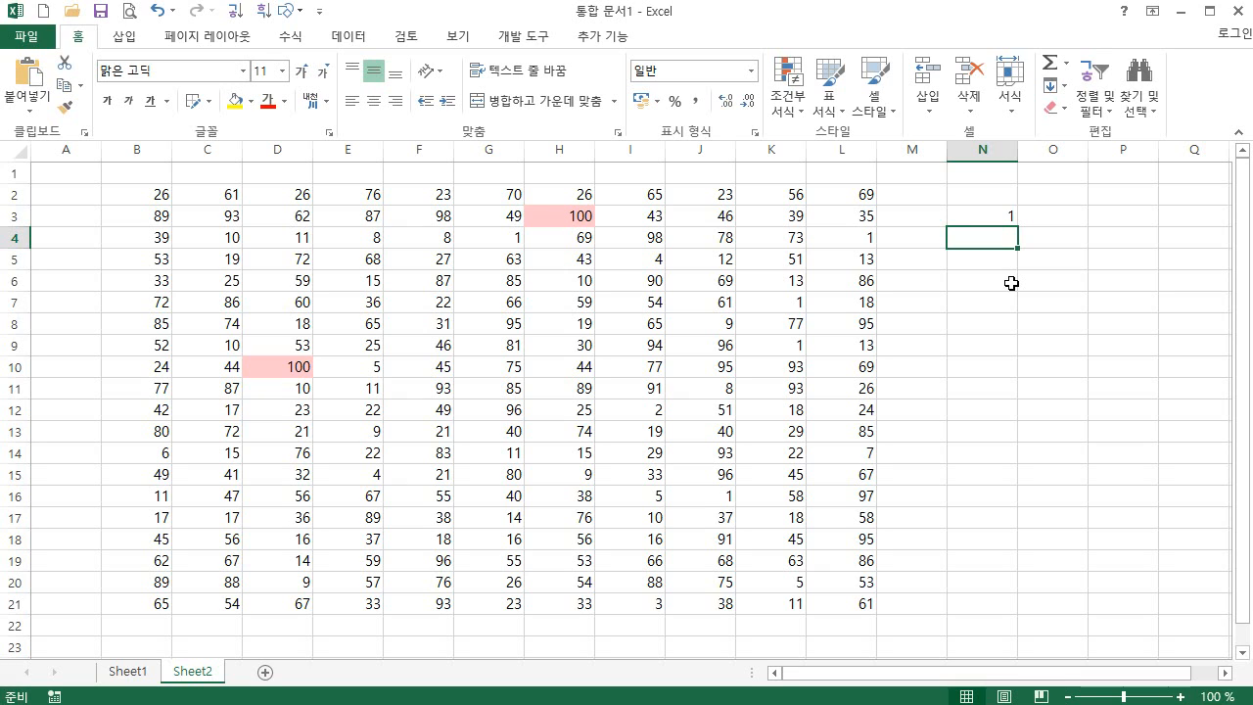
left_click(1002, 216)
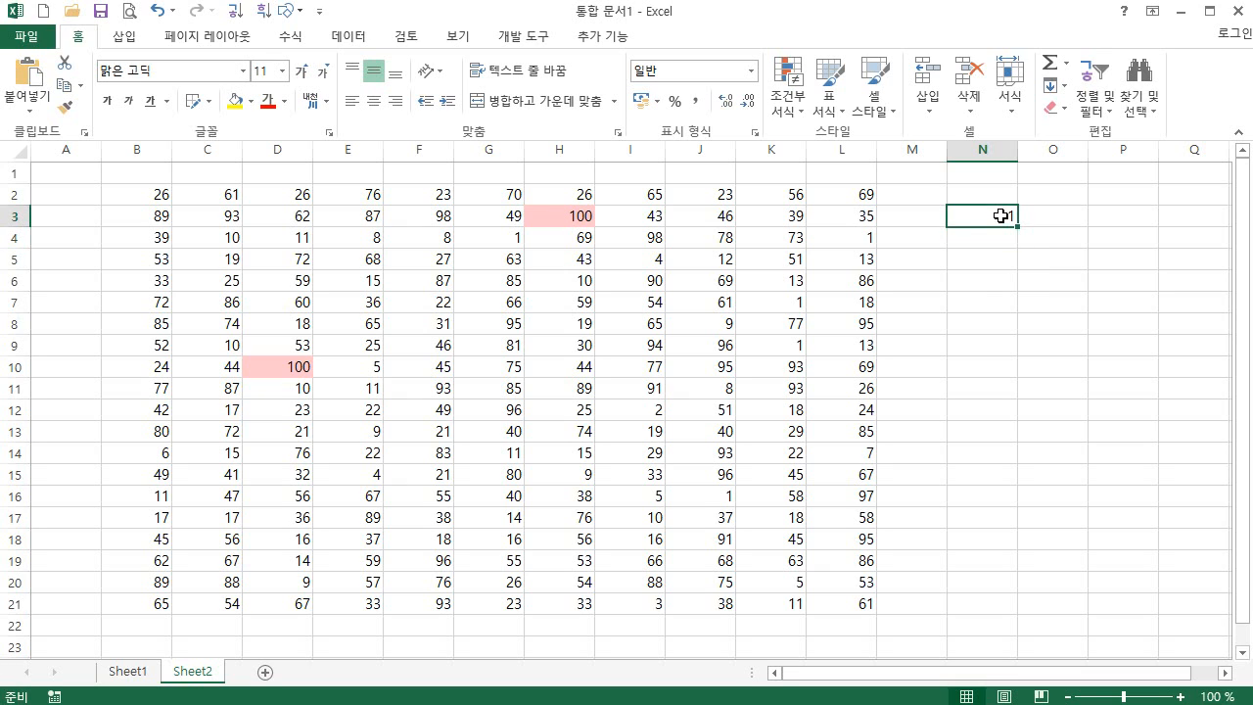
key("Delete")
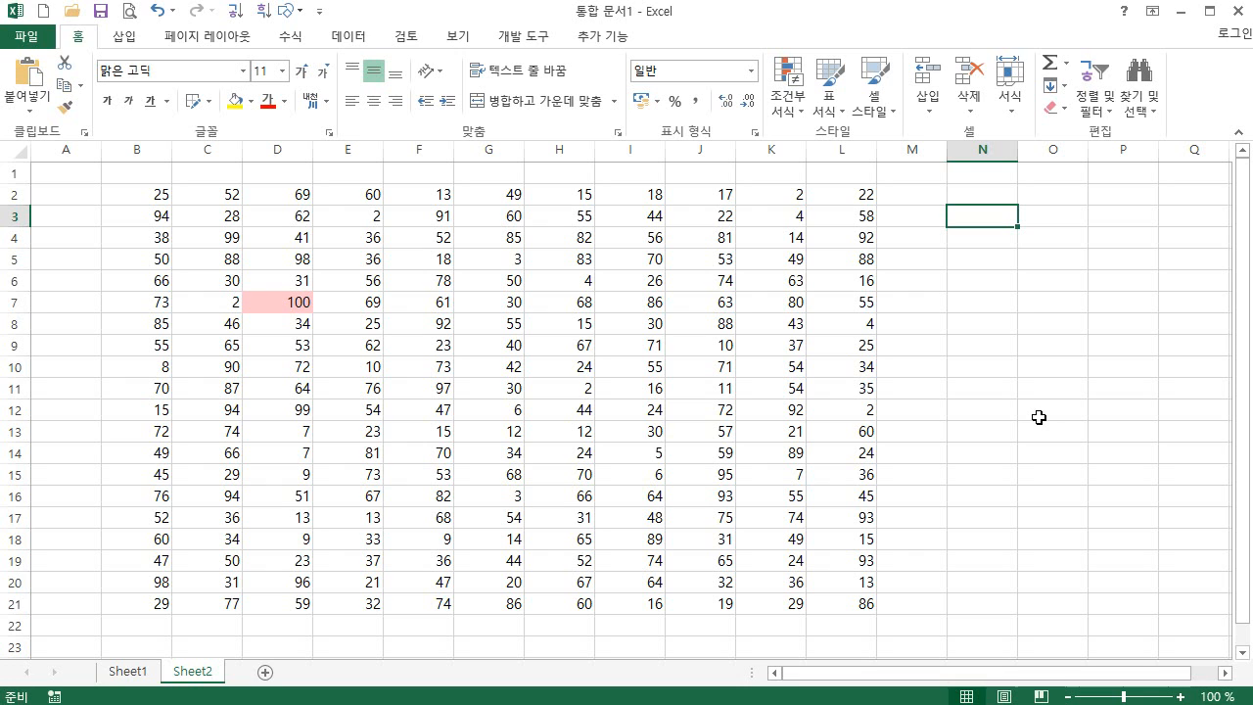
Step: Recalculate the worksheet seven times to regenerate the random numbers and test the highlight rule
key("F9")
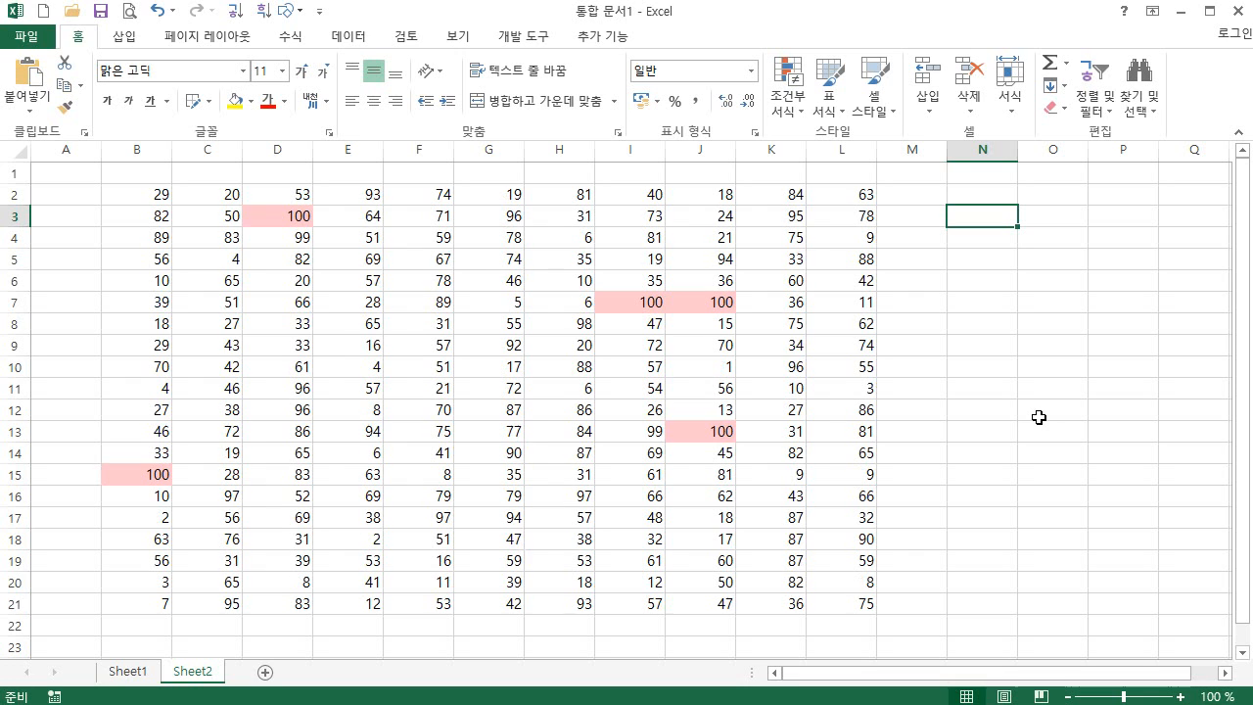
key("F9")
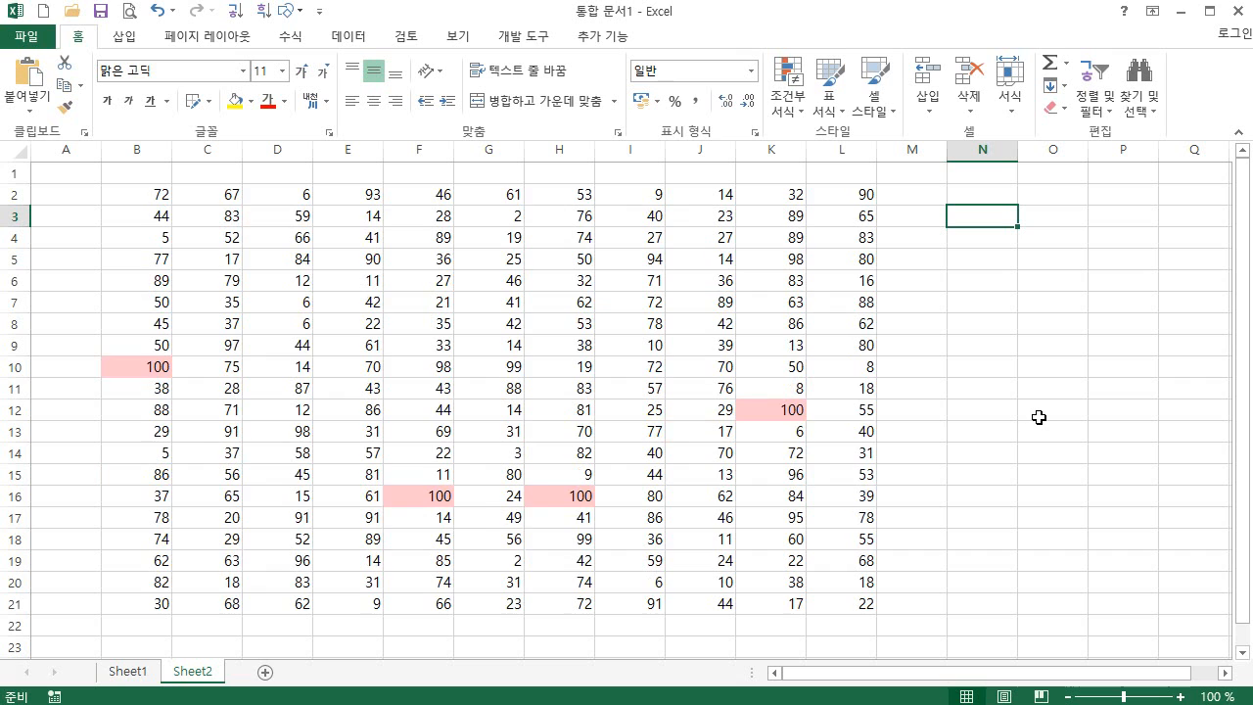
key("F9")
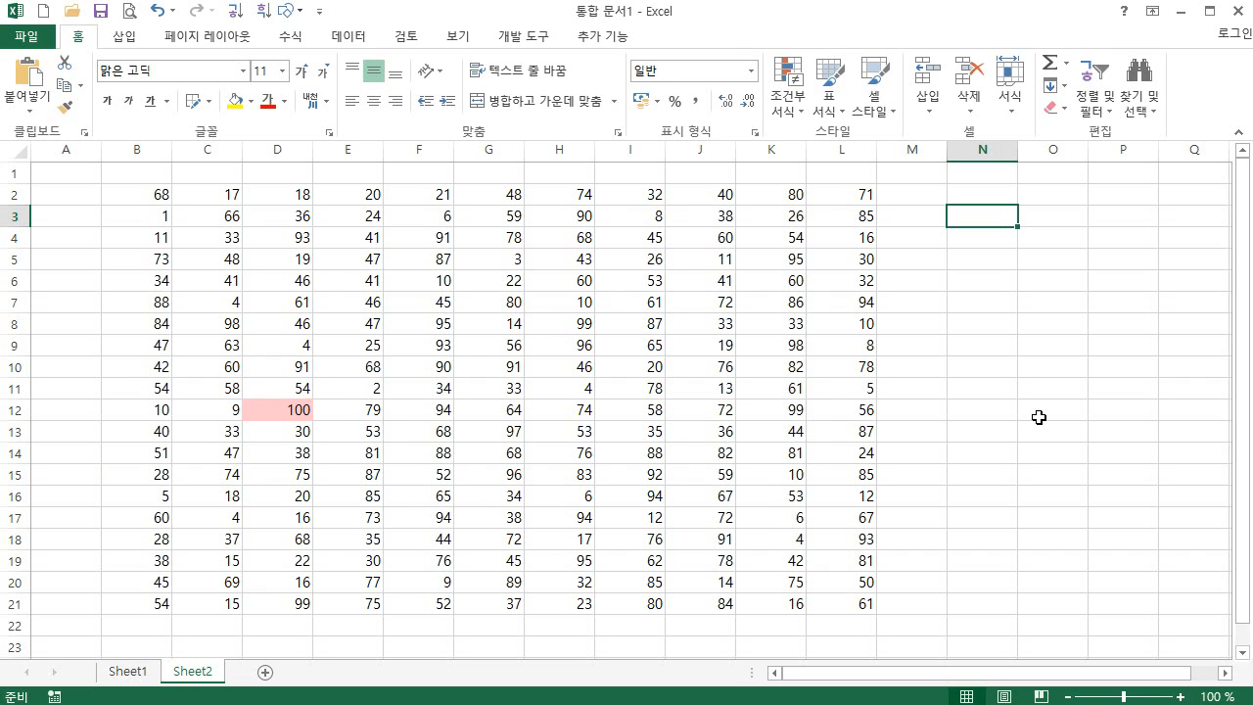
key("F9")
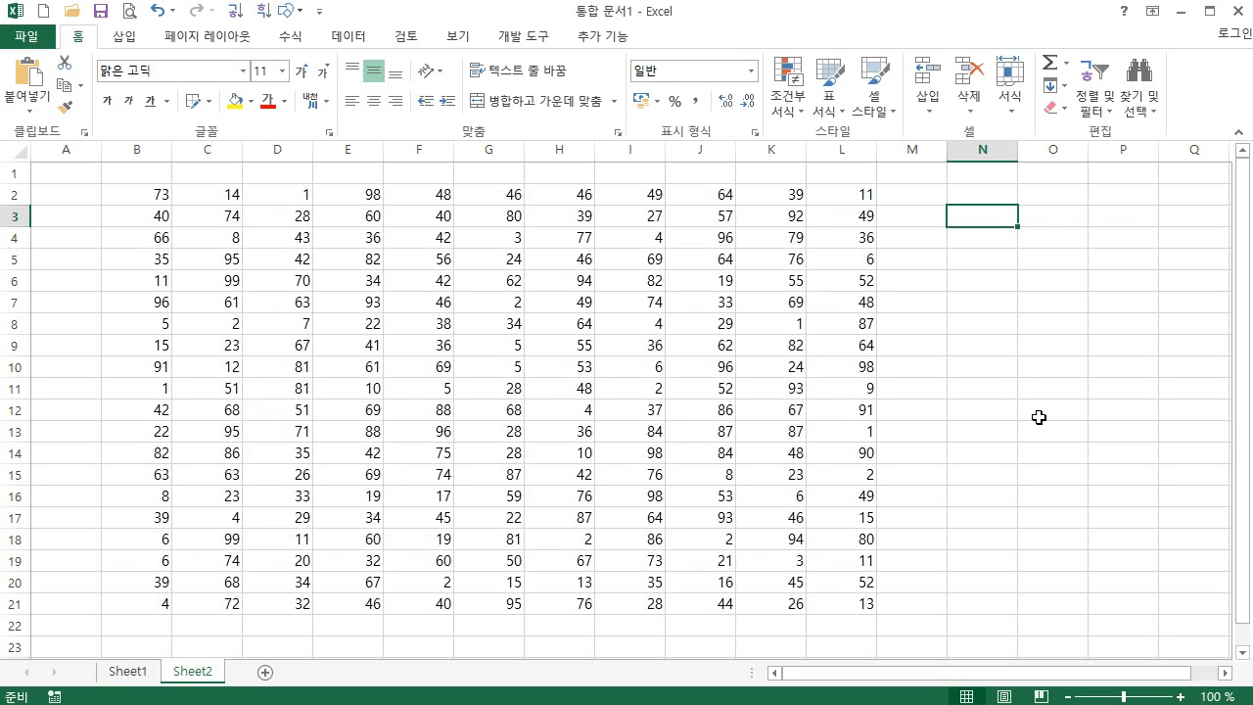
key("F9")
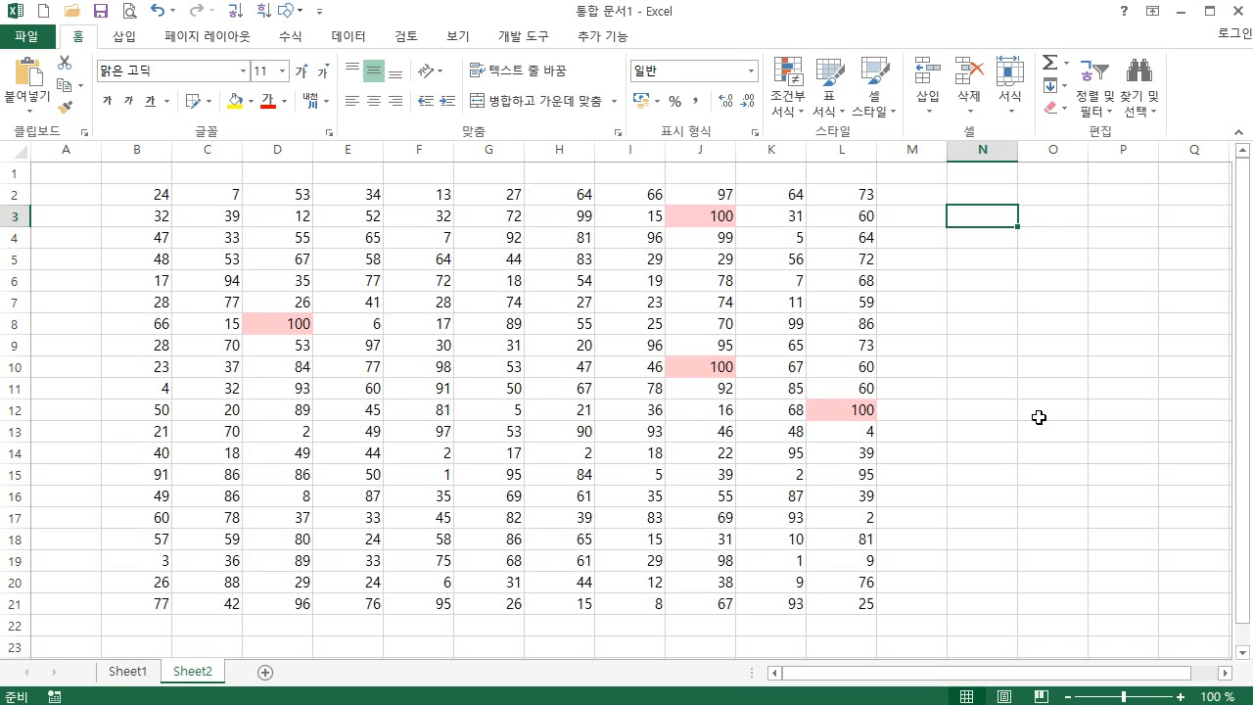
key("F9")
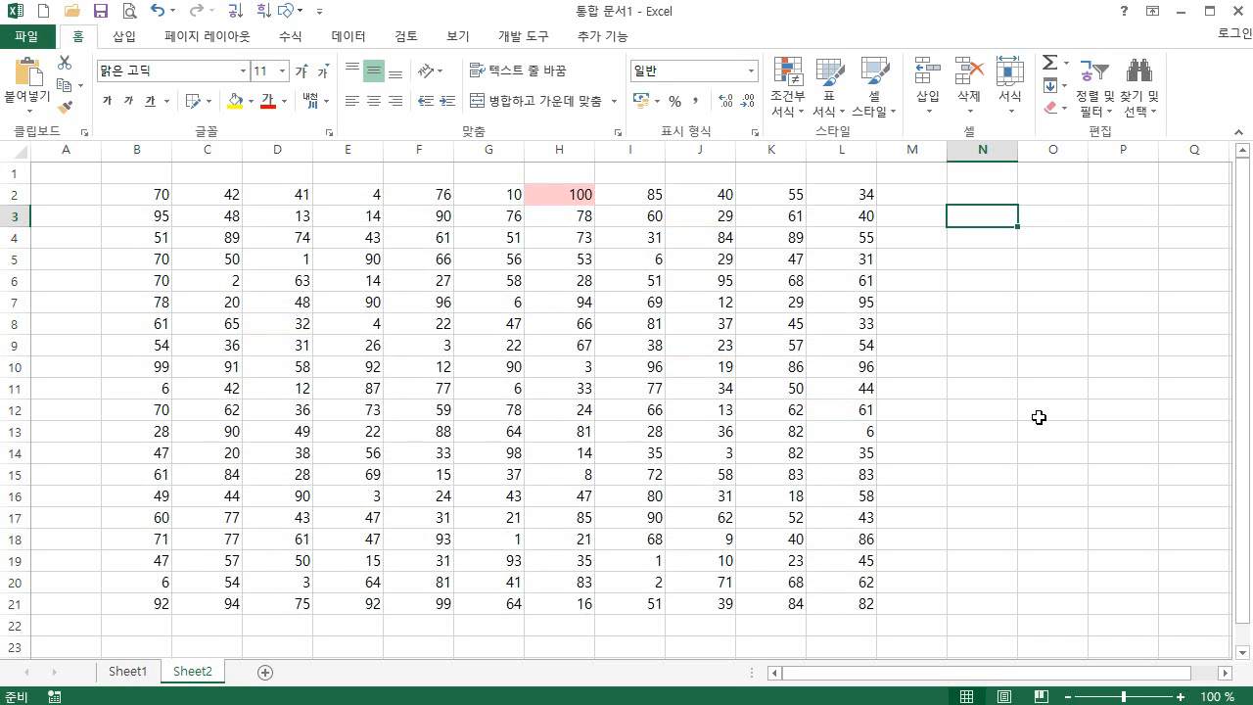
key("F9")
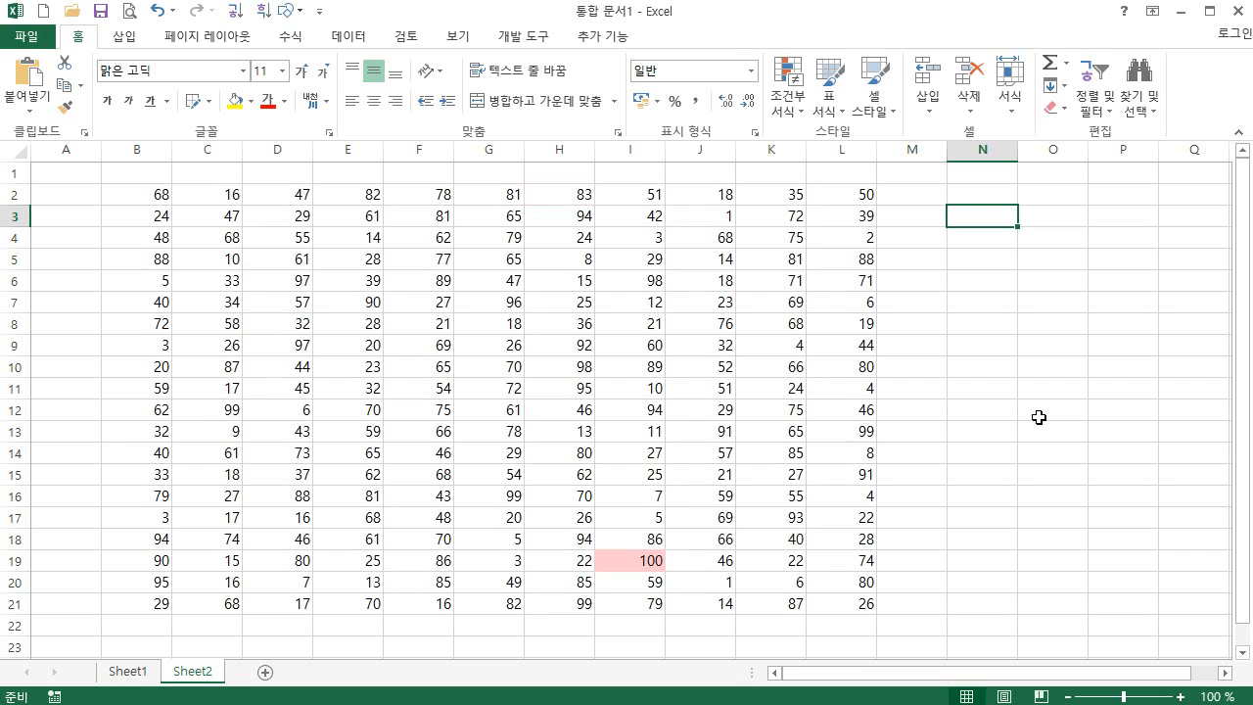
Step: Recalculate the random numbers once more and open the conditional formatting rules manager for cell B2
key("F9")
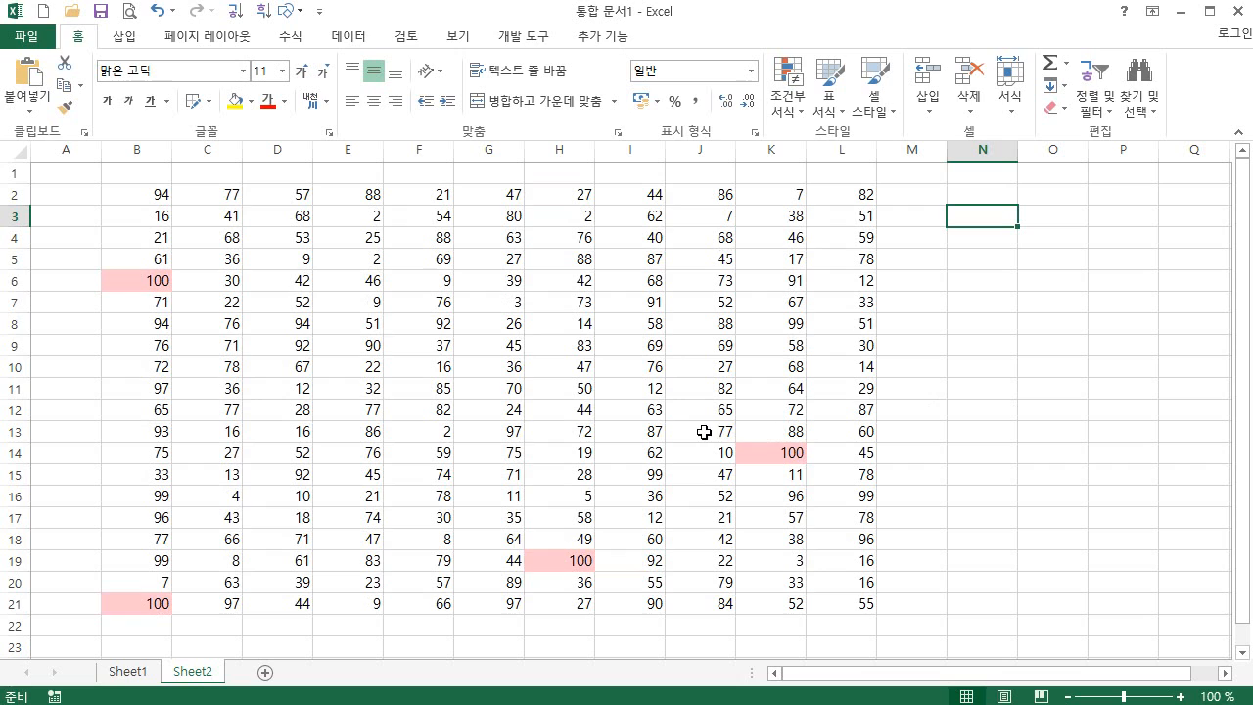
left_click(147, 185)
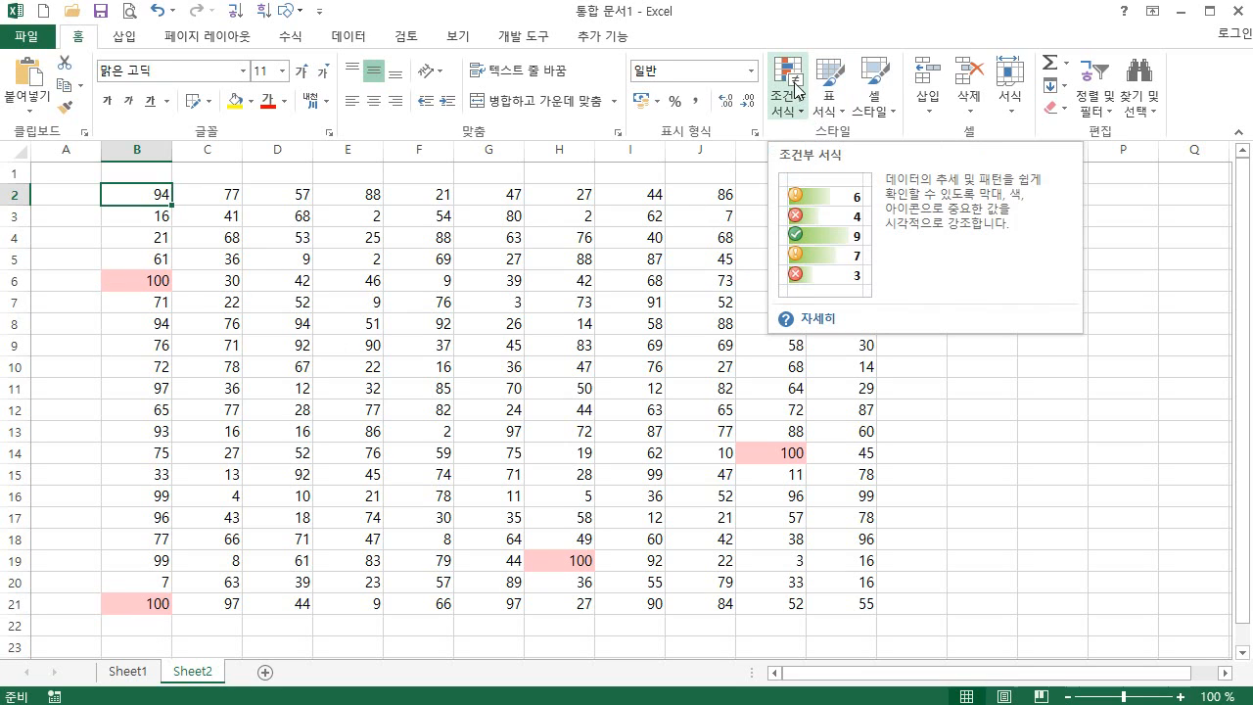
left_click(803, 114)
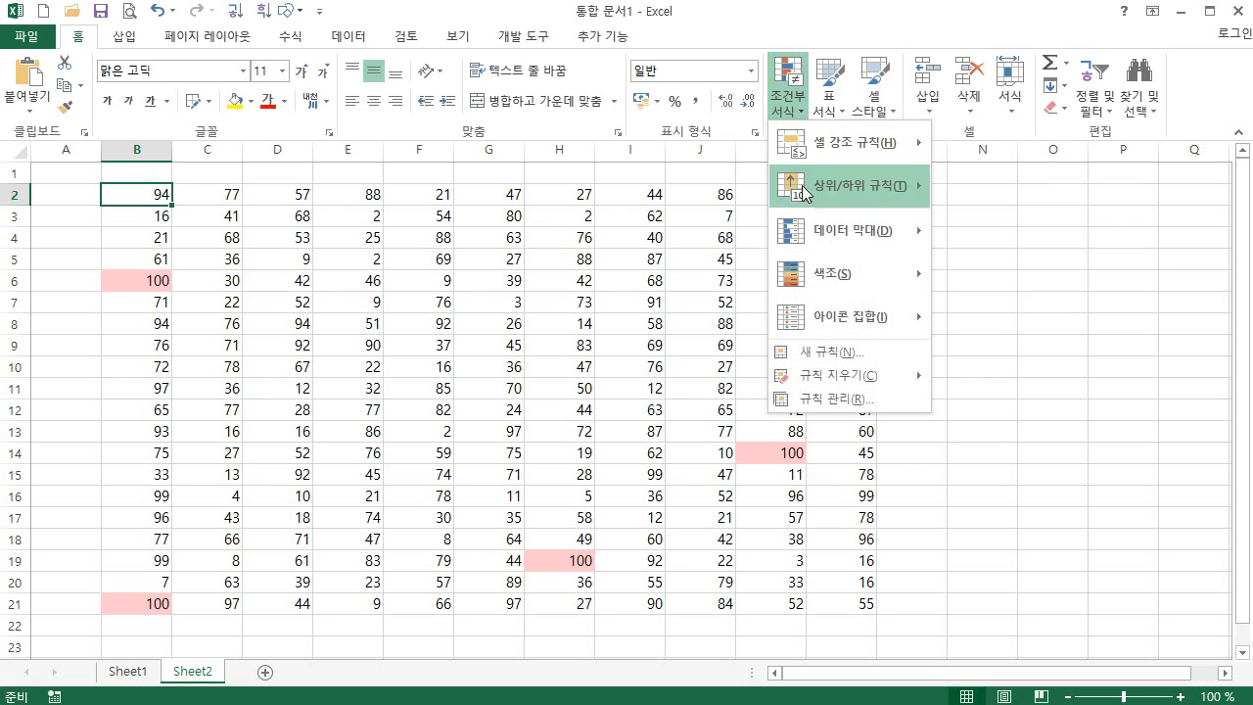
left_click(849, 399)
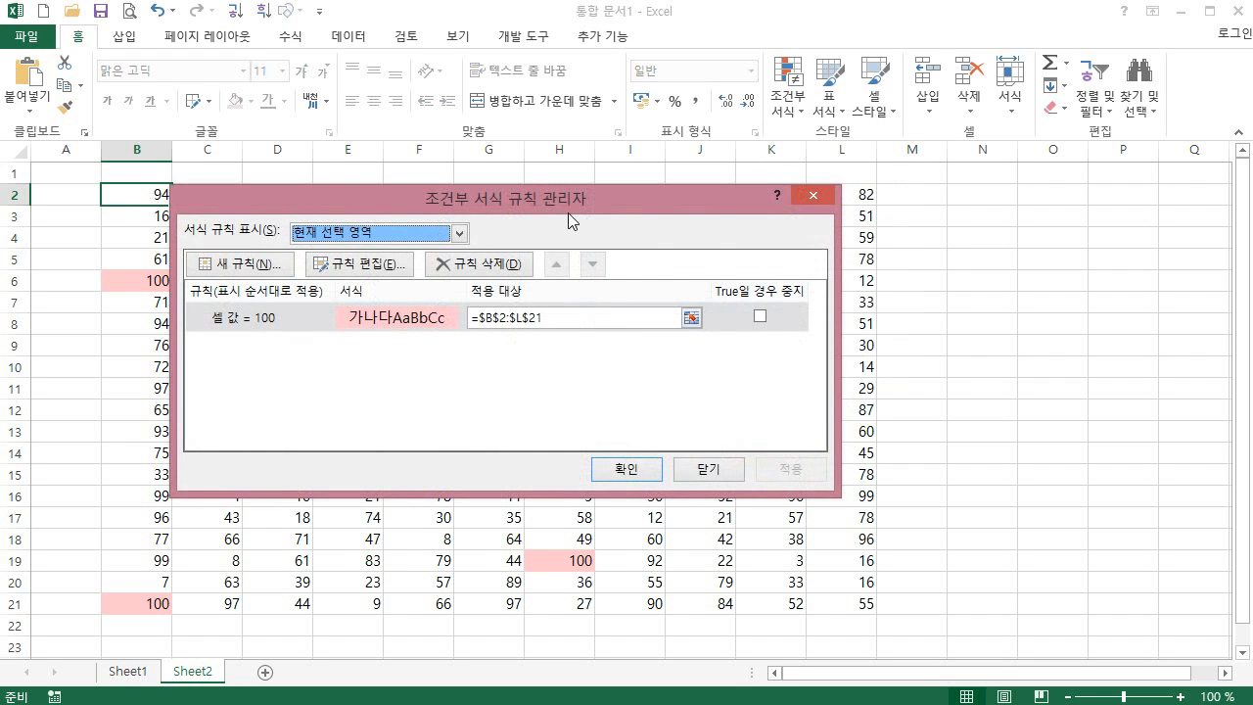
left_click_drag(679, 200, 734, 227)
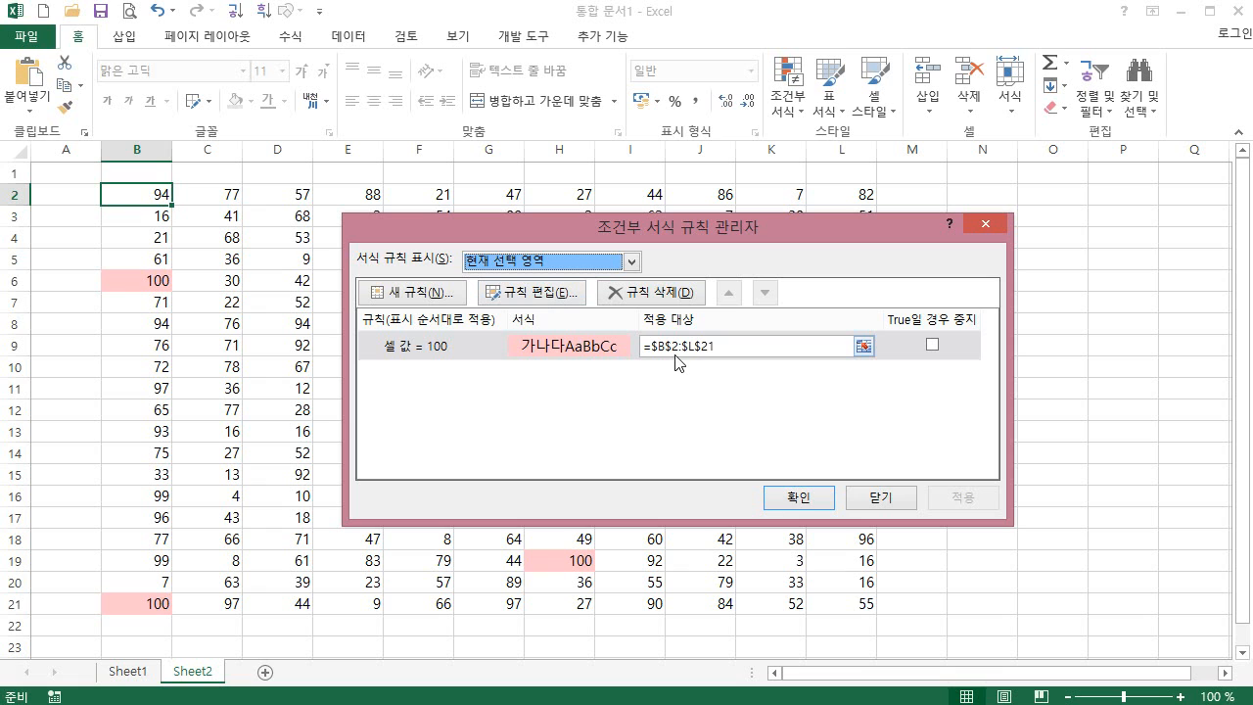
left_click_drag(710, 227, 720, 204)
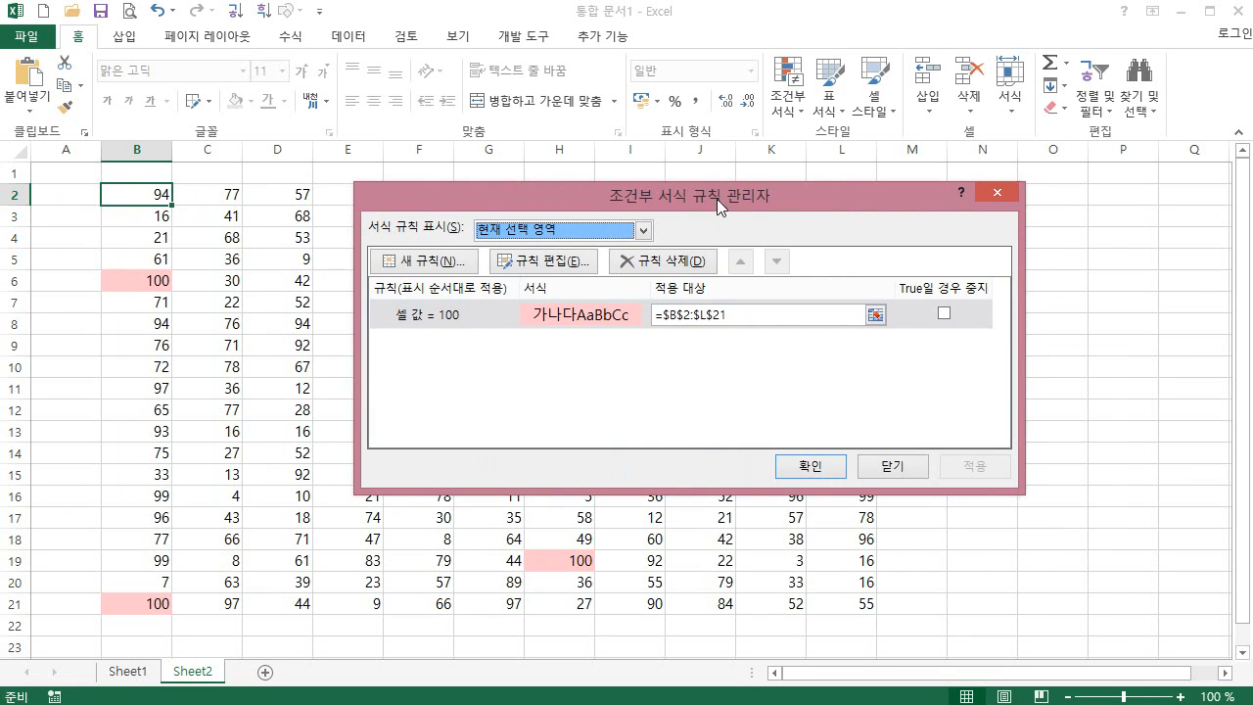
Step: Change the fill of the conditional formatting rule for cells equal to 100 to yellow and apply the rule
left_click(549, 262)
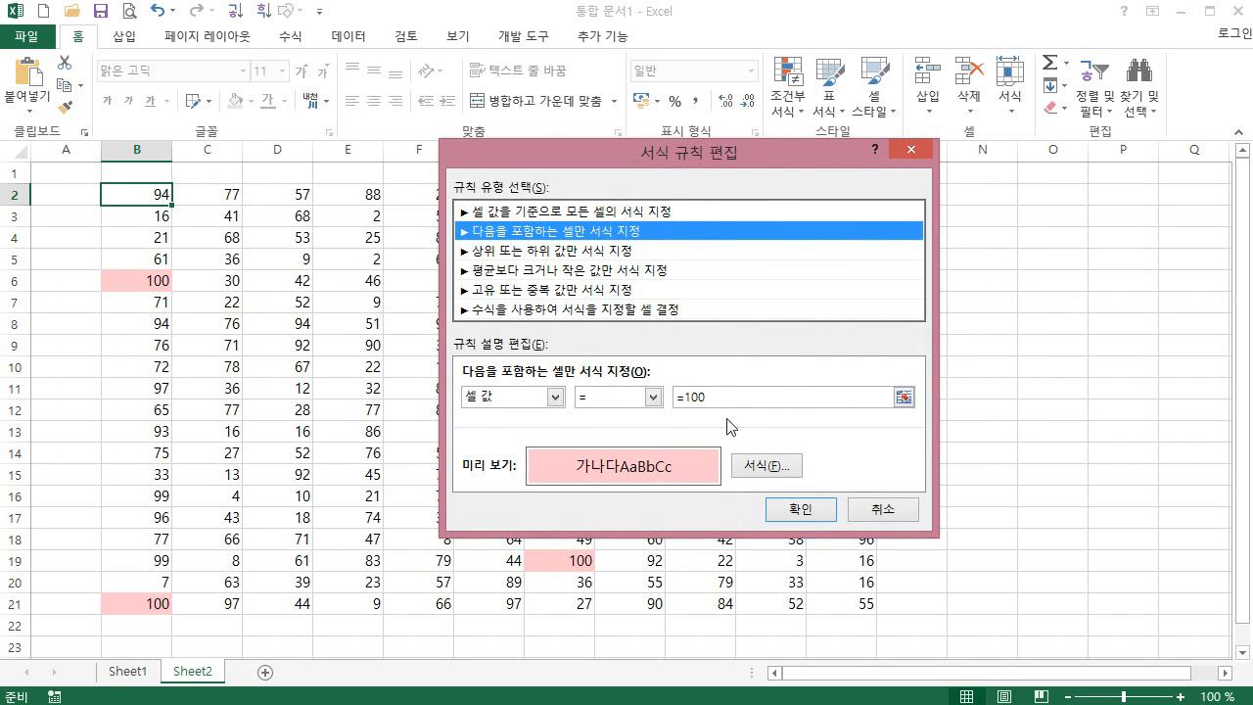
left_click(773, 473)
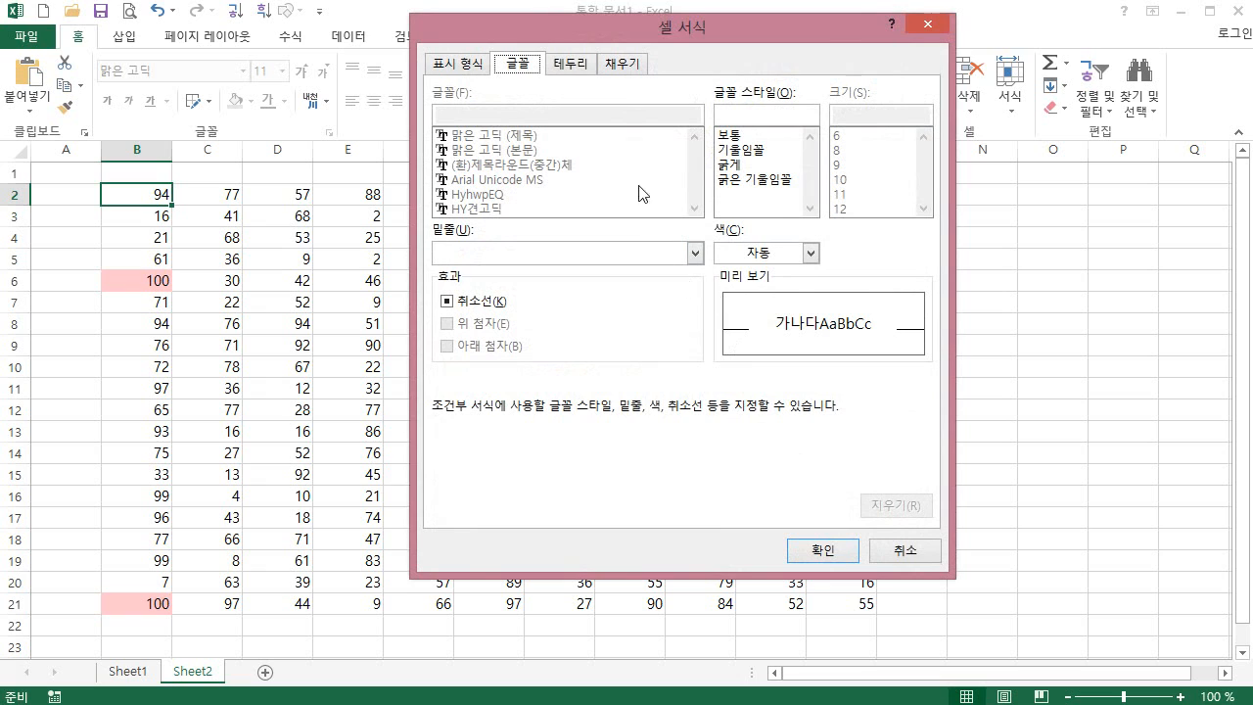
left_click(582, 68)
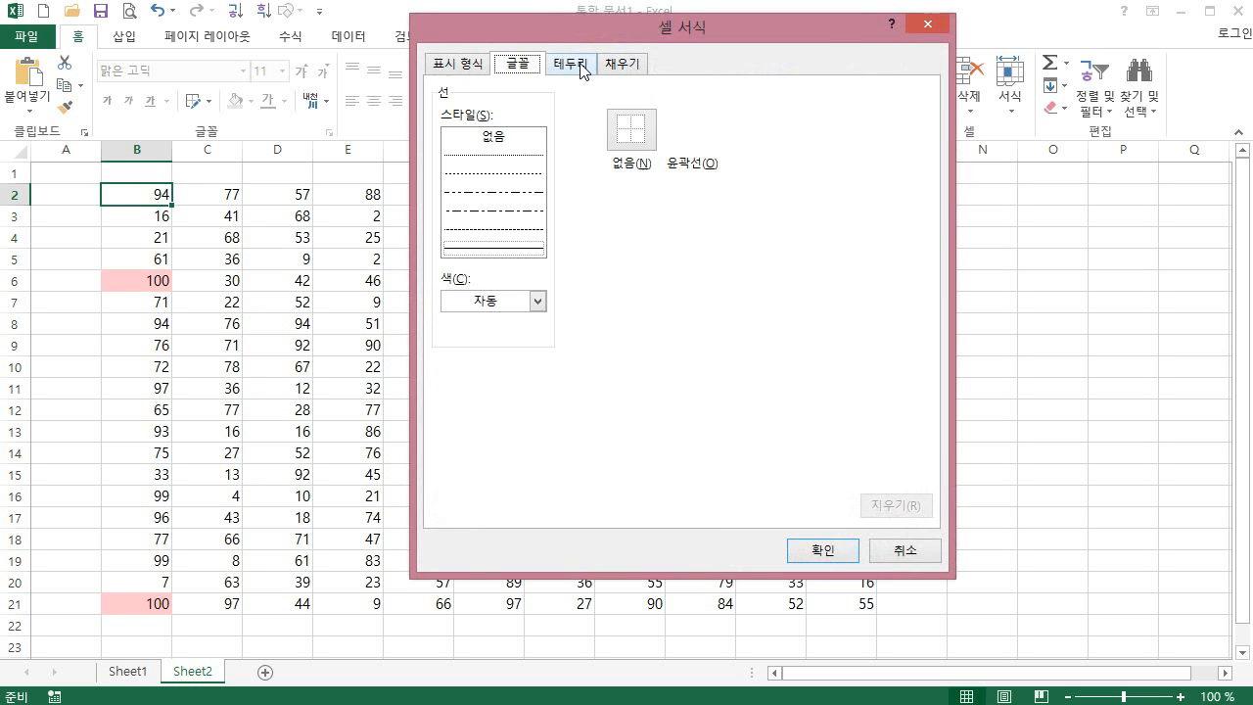
left_click(631, 66)
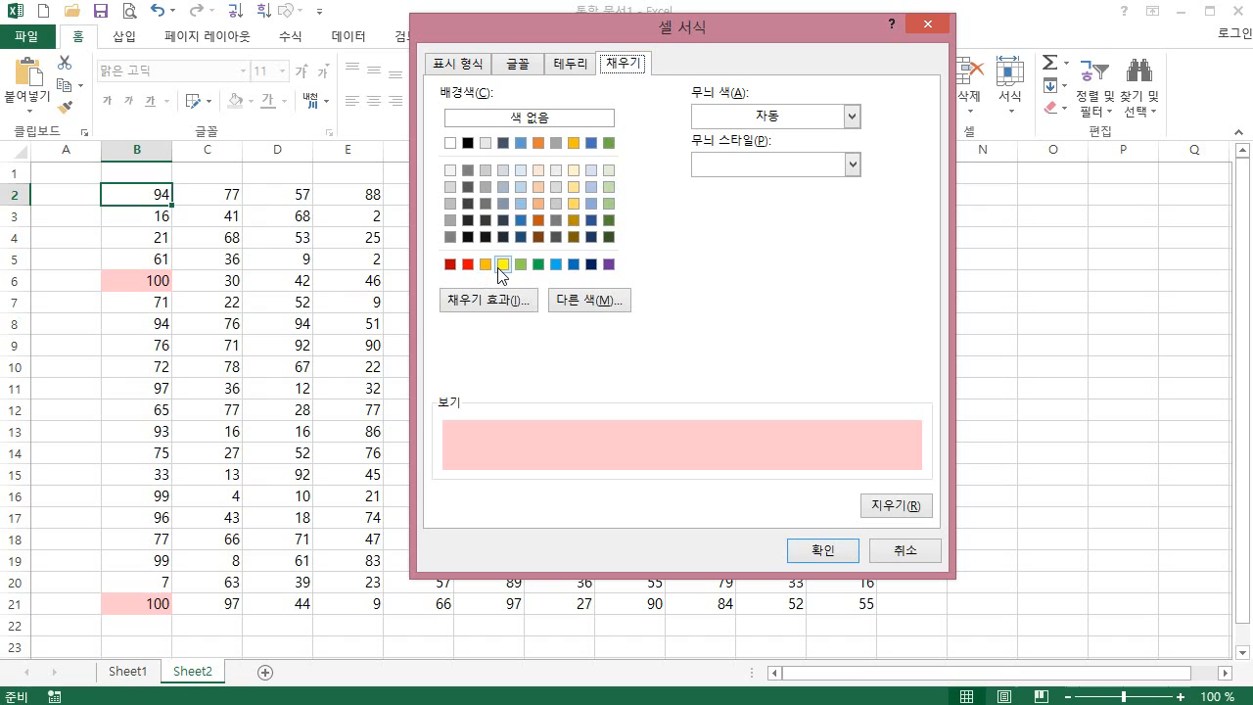
left_click(467, 266)
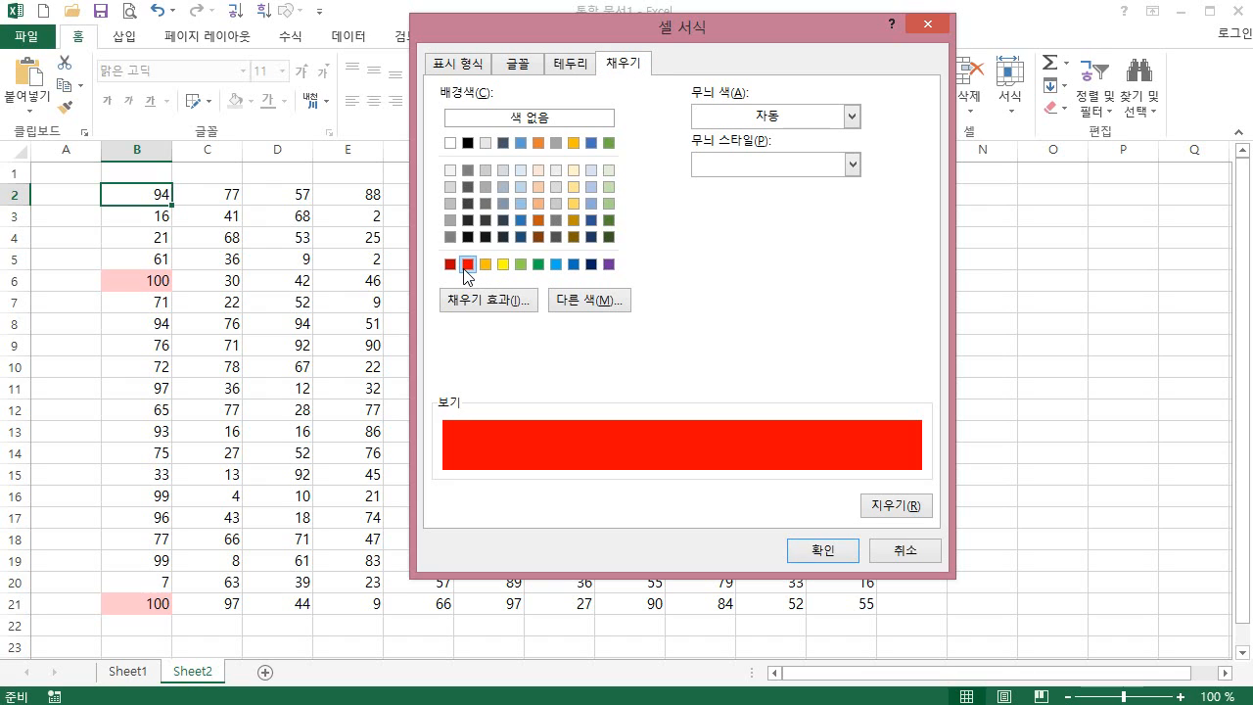
left_click(483, 264)
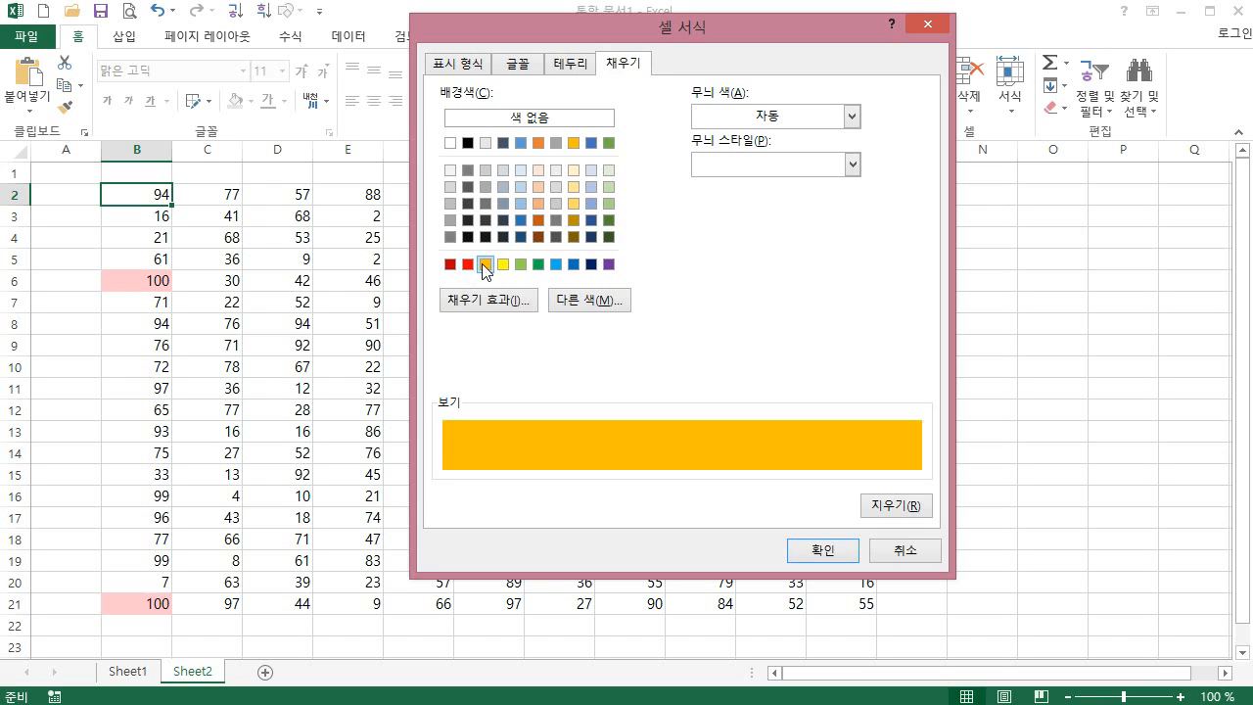
left_click(502, 264)
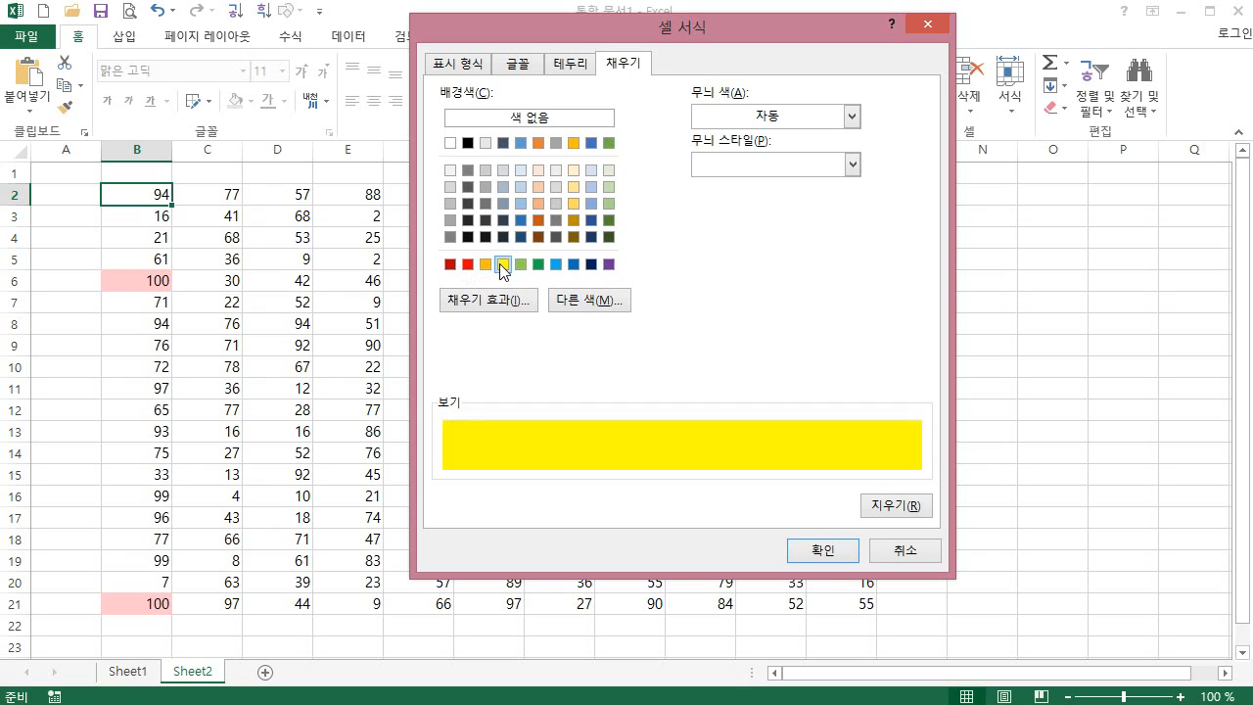
left_click(556, 265)
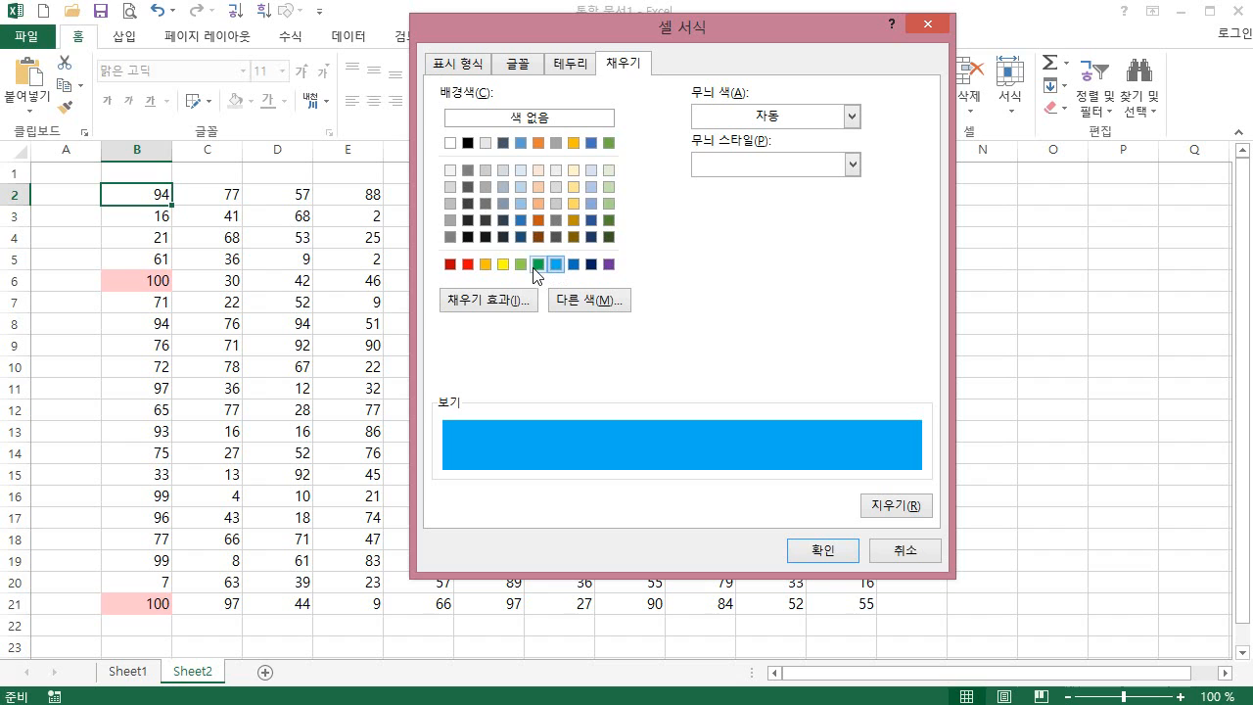
left_click(503, 266)
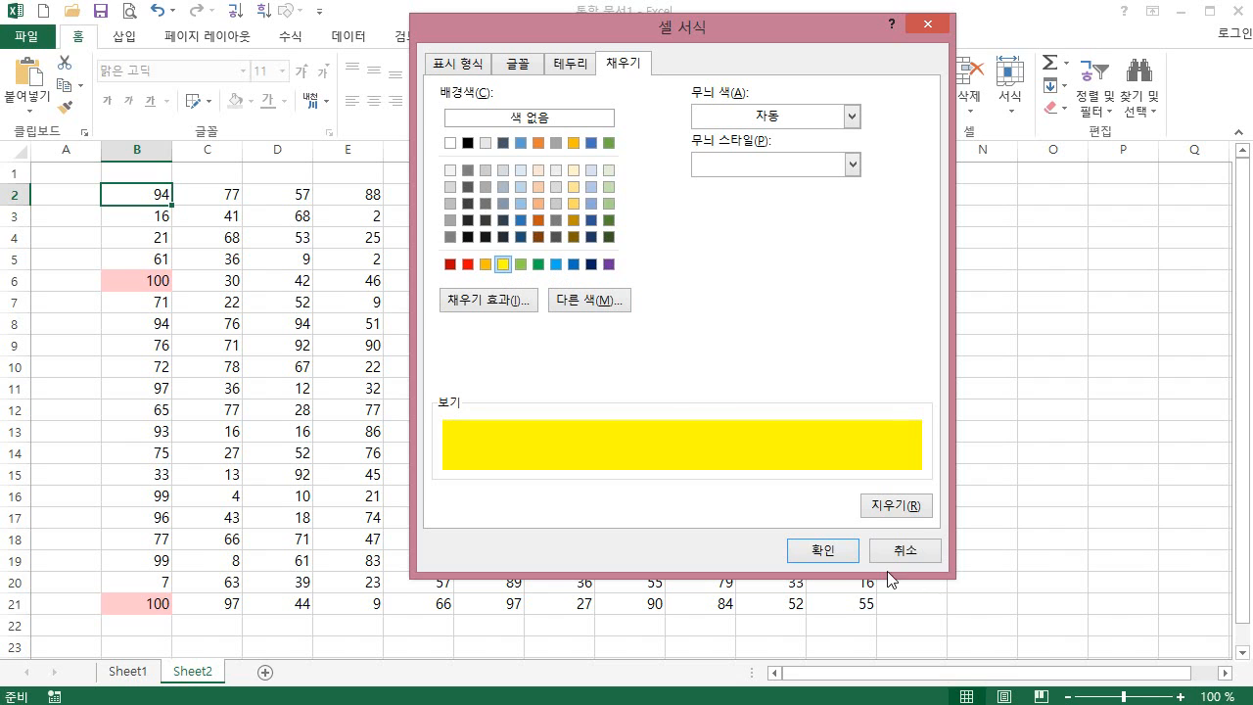
left_click(827, 552)
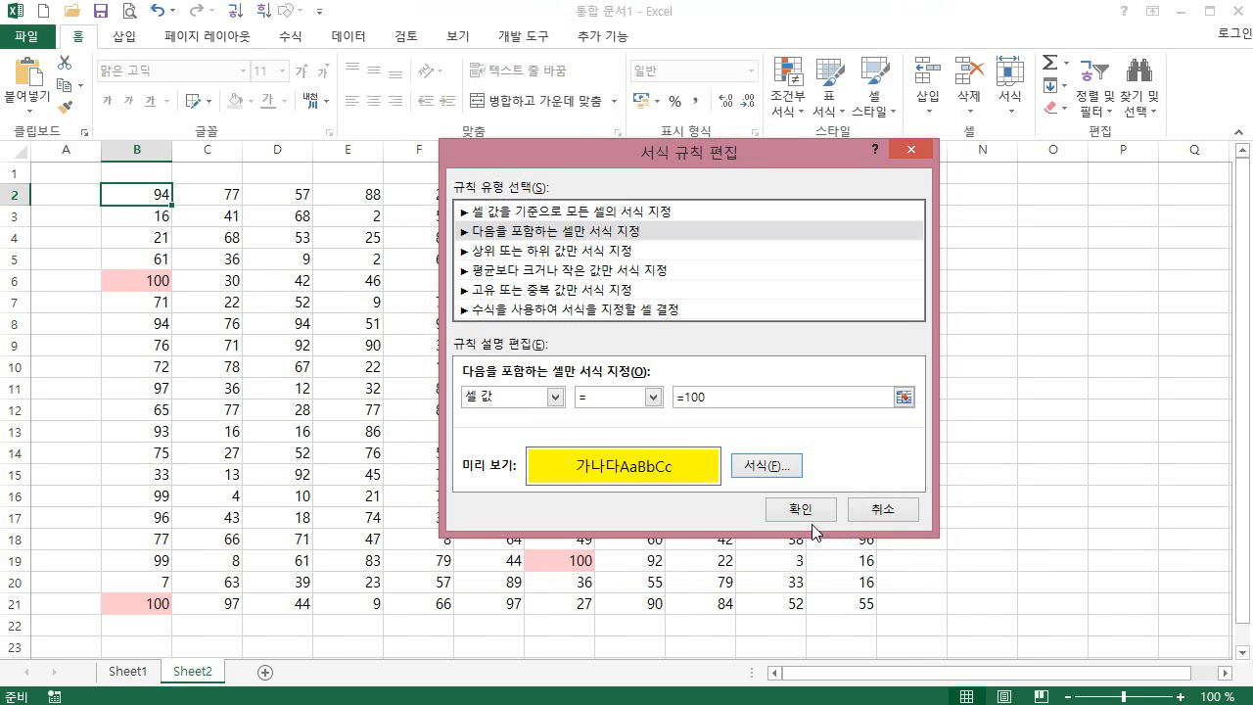
left_click(807, 513)
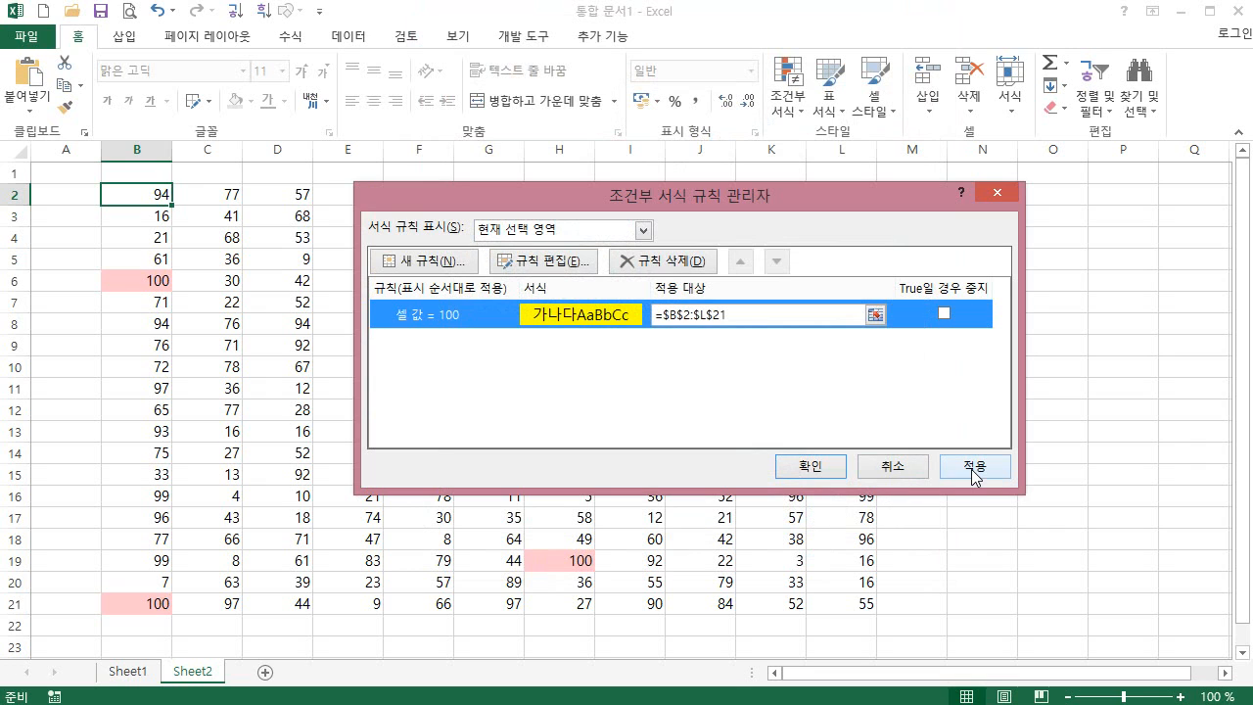
left_click(811, 467)
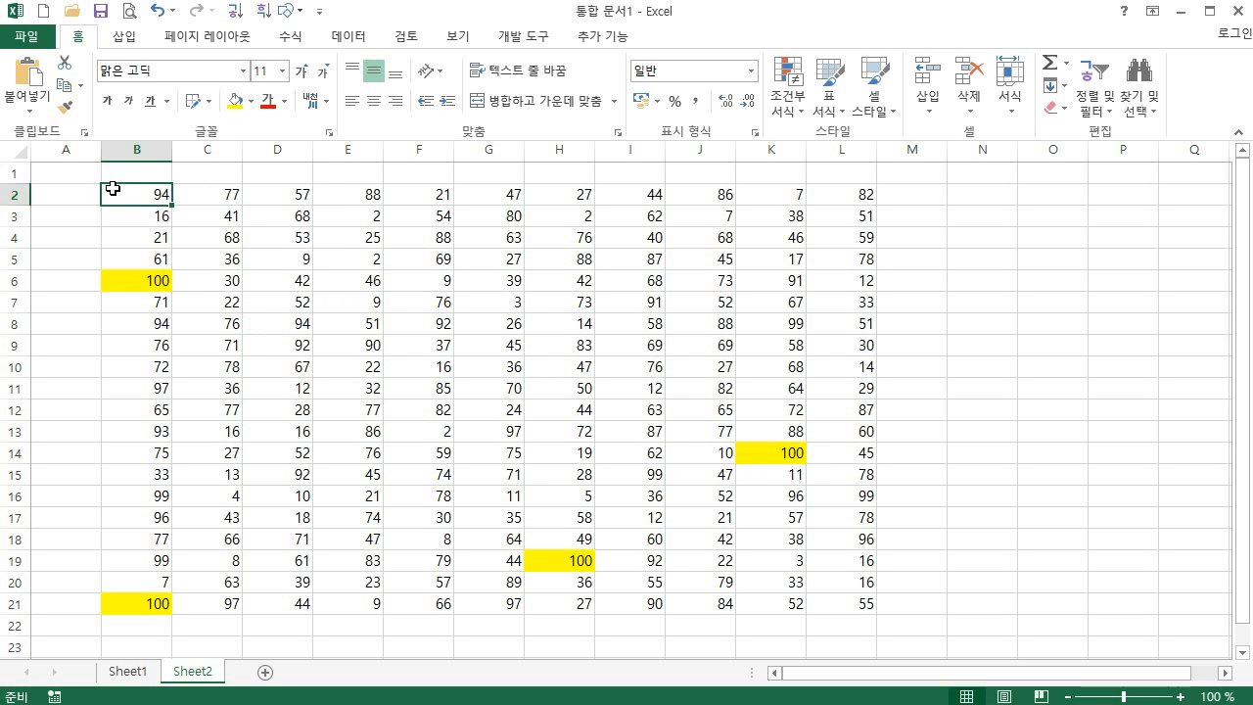
Step: Start a Bottom 10 Items (하위 10개 항목) conditional formatting rule on B2:L21 and set its item count to 1
left_click_drag(148, 196, 854, 599)
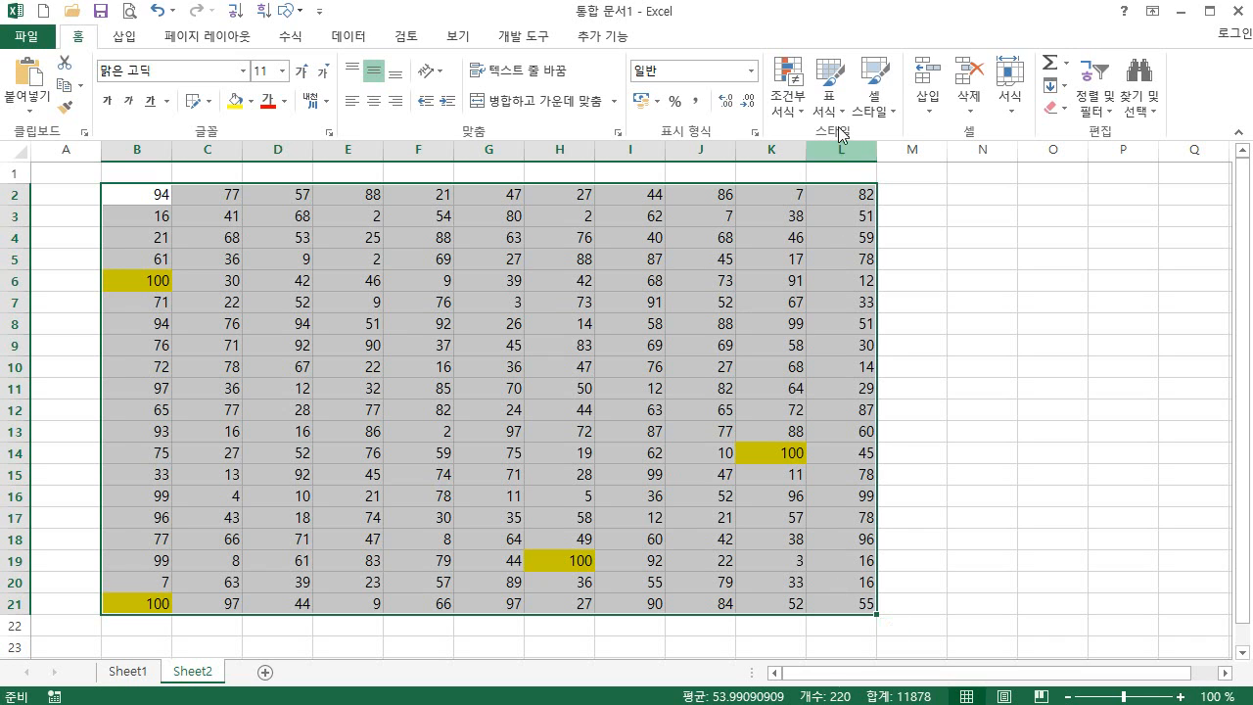
left_click(795, 115)
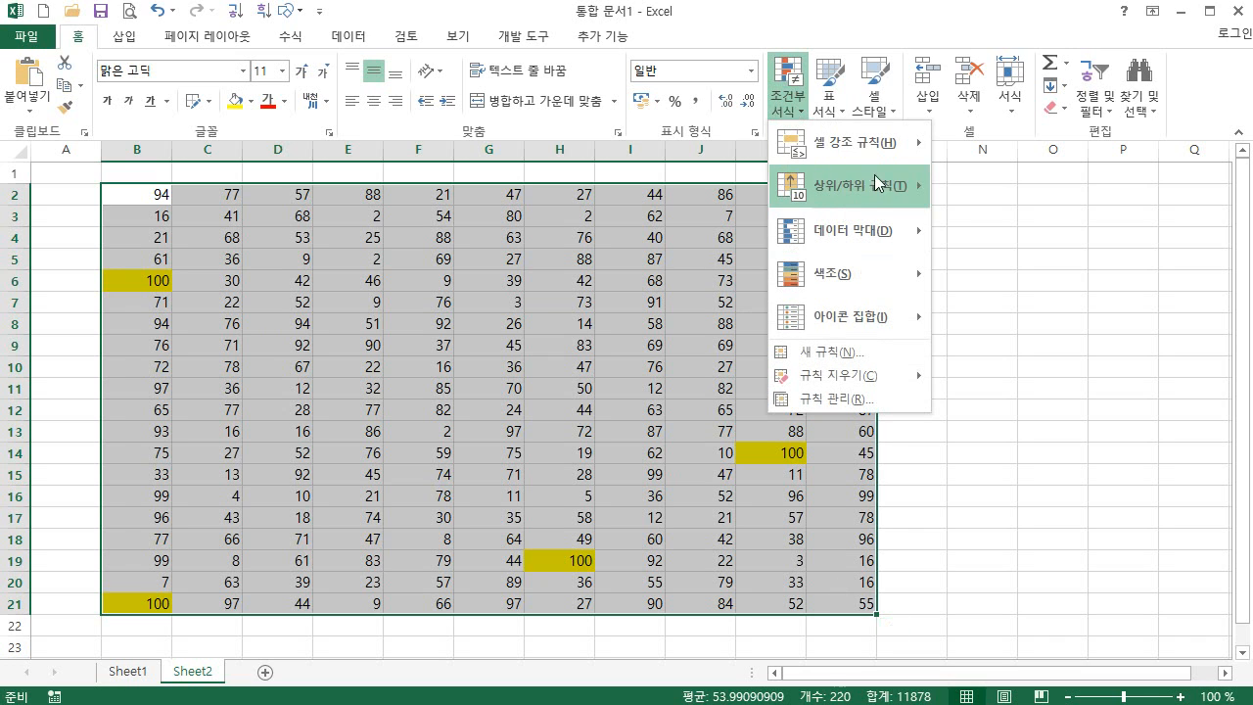
mouse_move(904, 146)
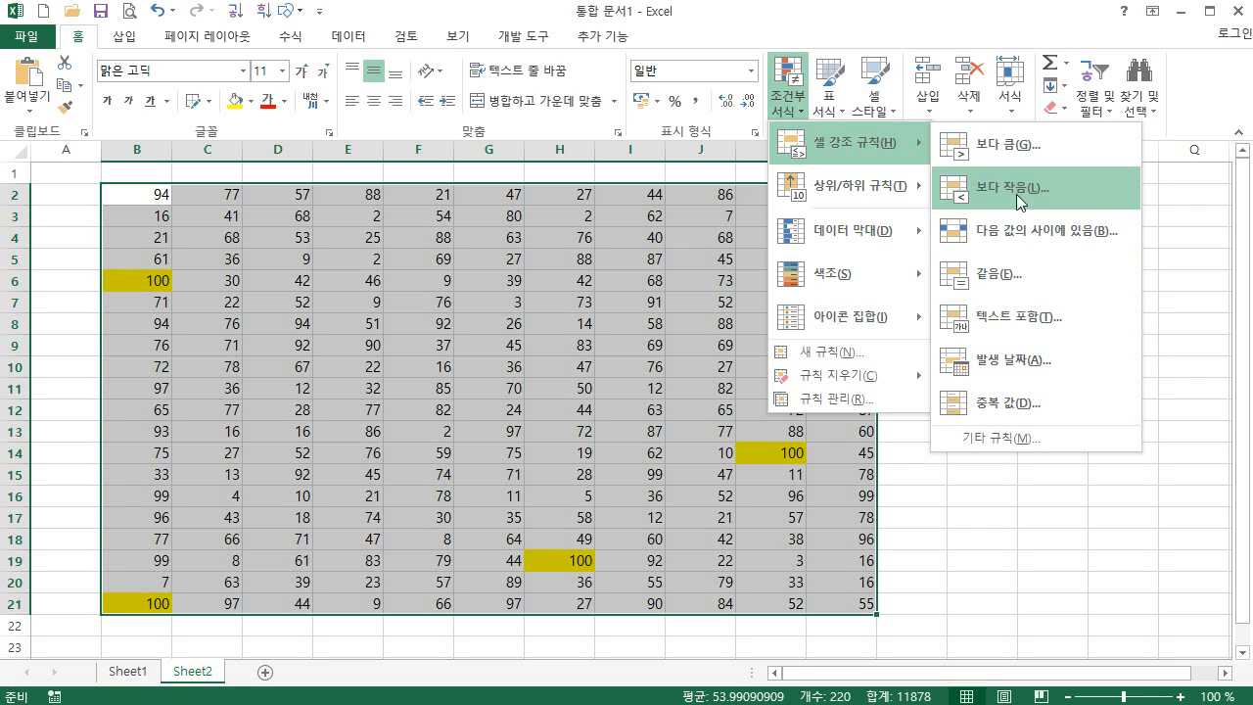
mouse_move(893, 192)
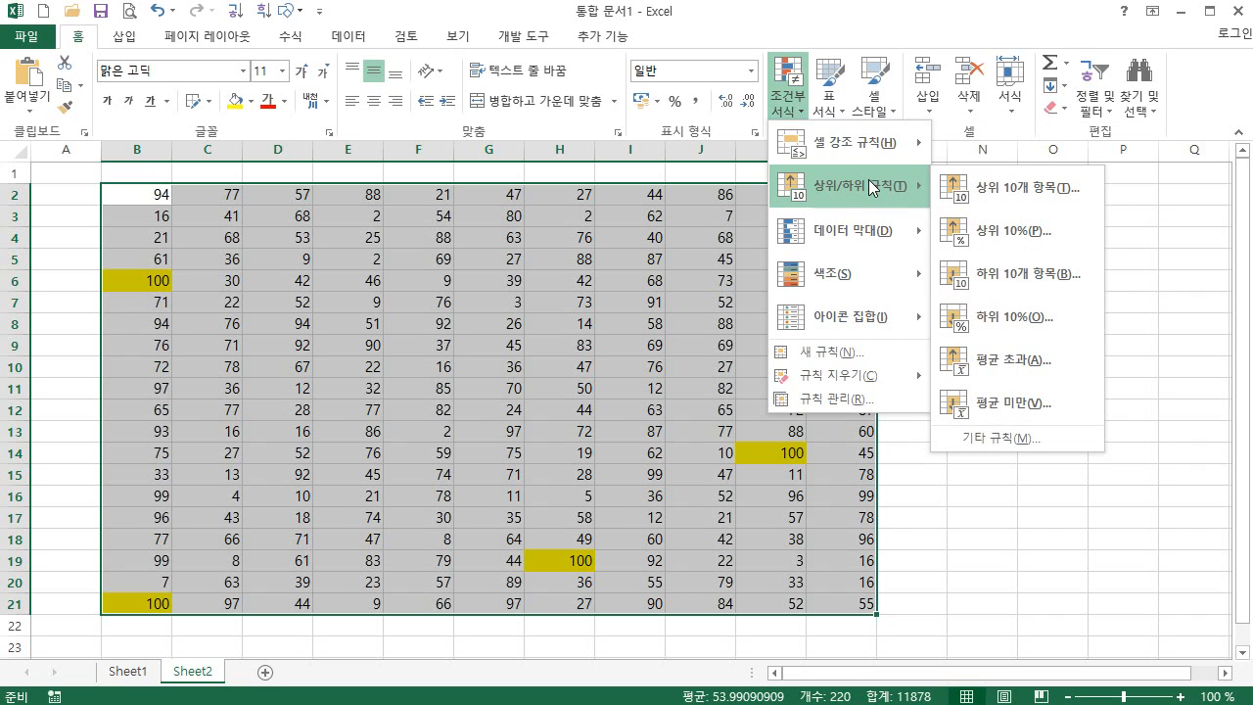
left_click(1065, 280)
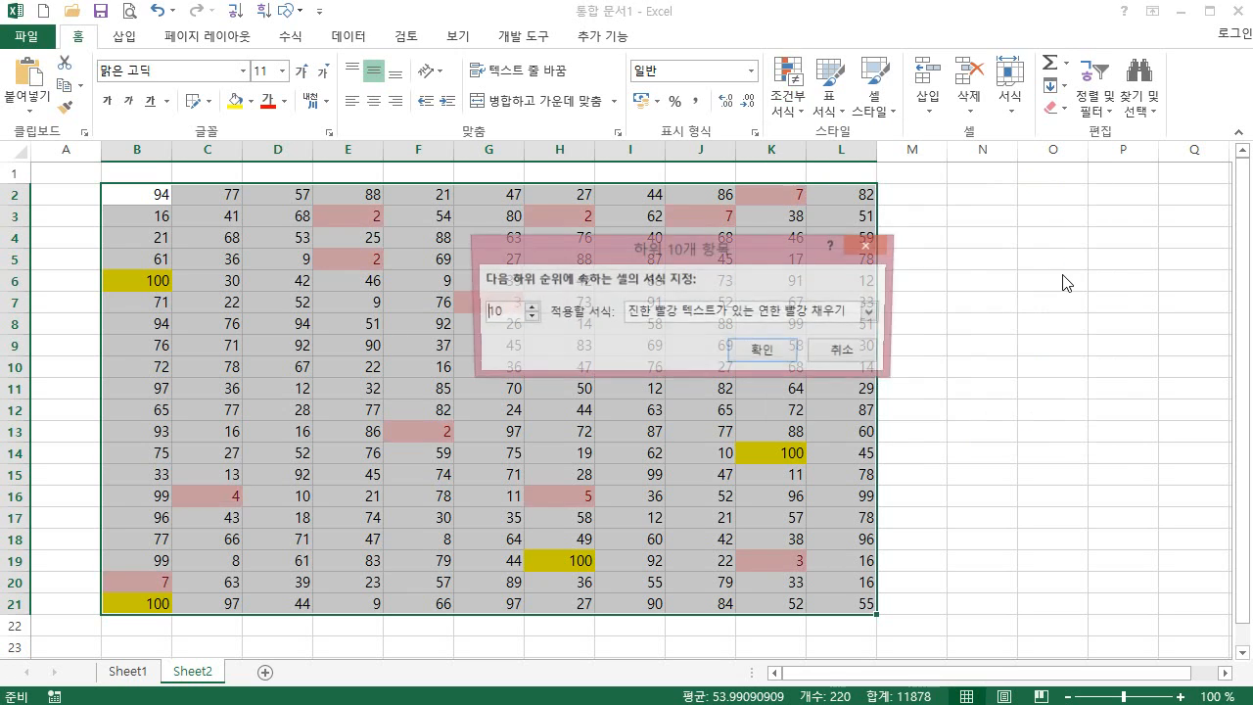
double_click(494, 310)
type("1")
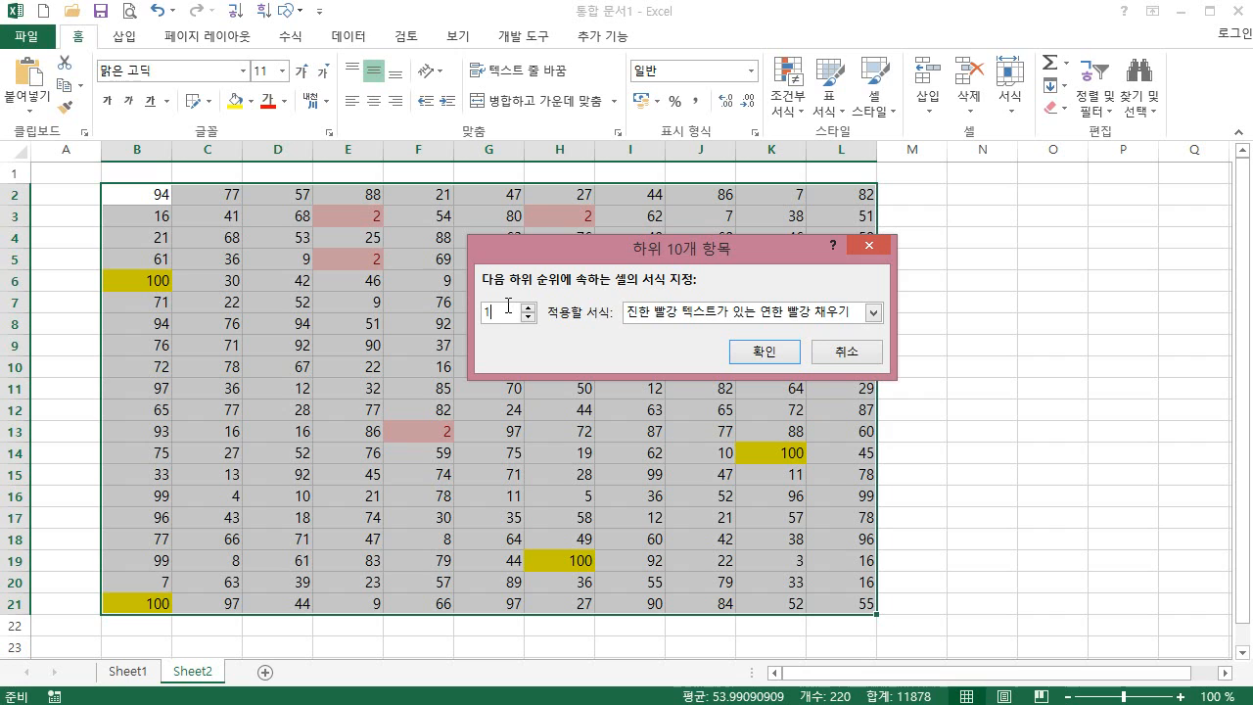
Step: Give the bottom-item rule a custom format (사용자 지정 서식) with a light blue fill and apply it
left_click_drag(621, 252, 732, 272)
left_click(860, 335)
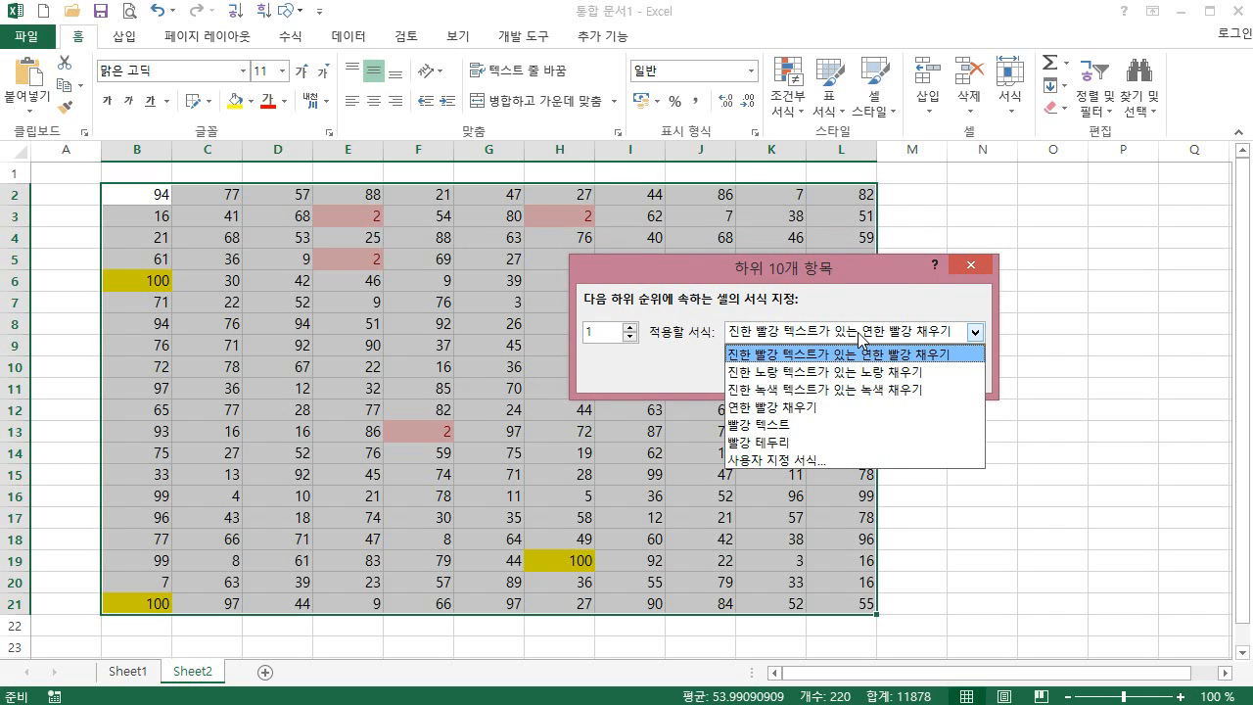
left_click(788, 459)
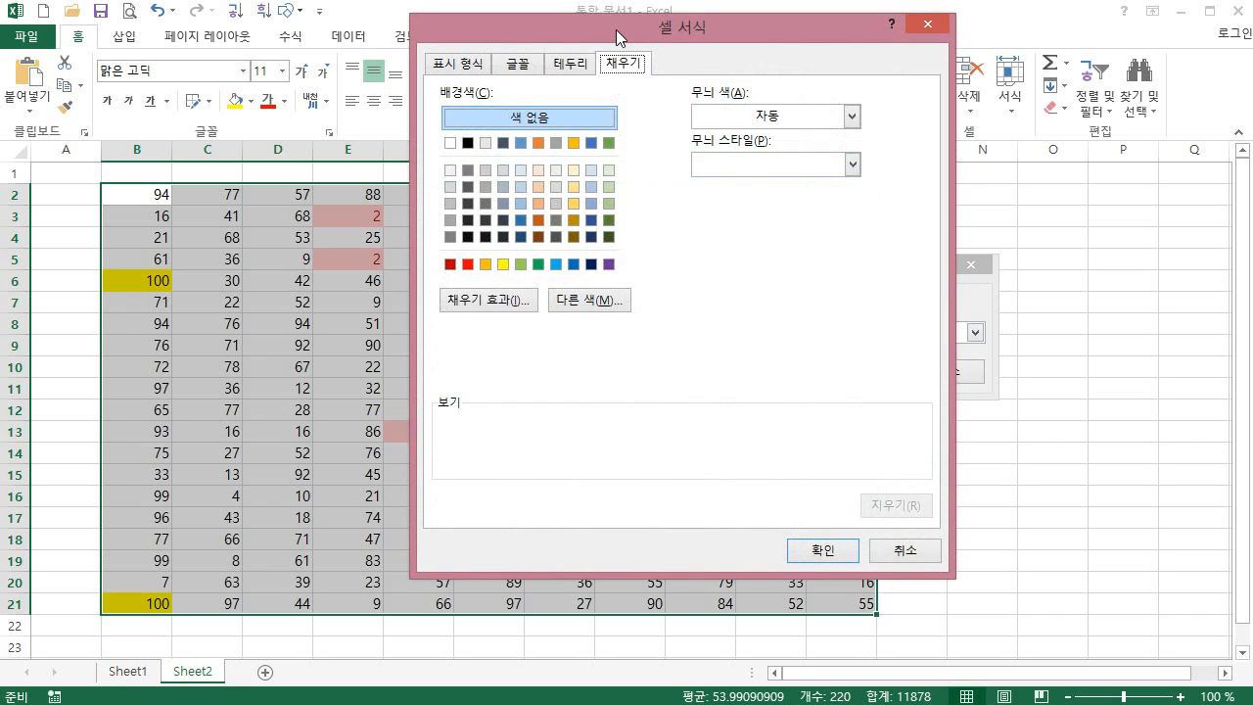
left_click_drag(616, 31, 653, 83)
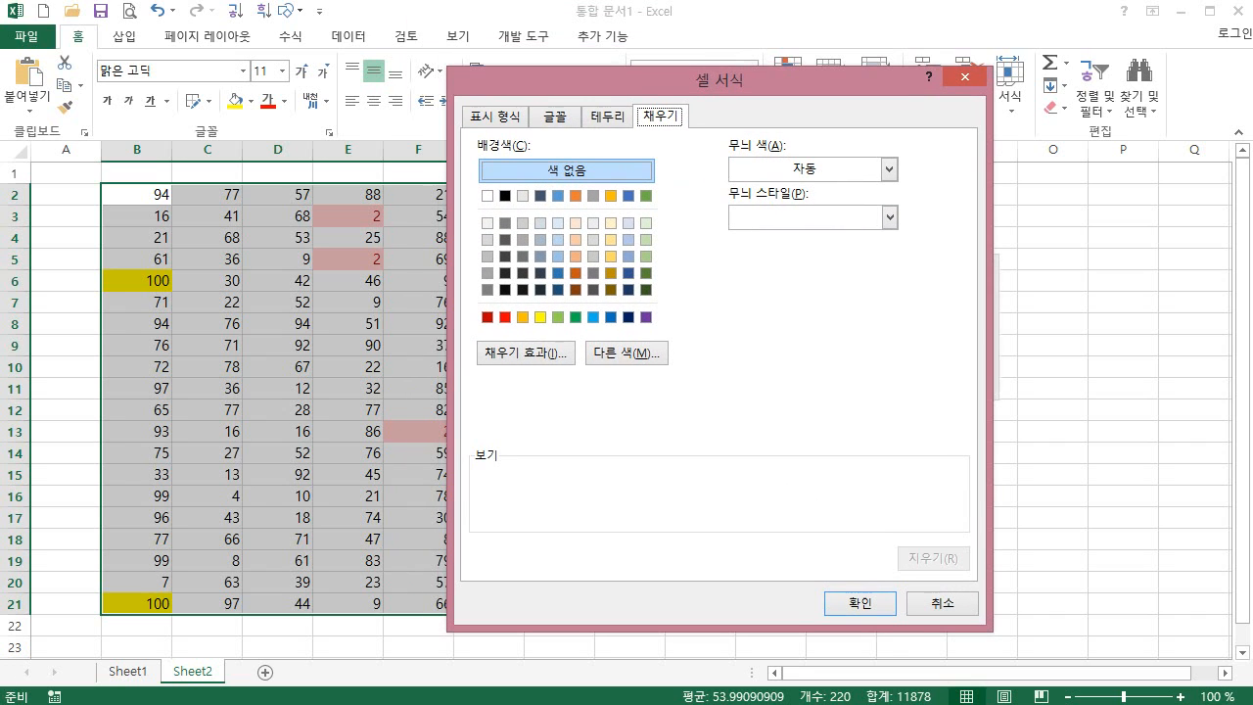
left_click(593, 317)
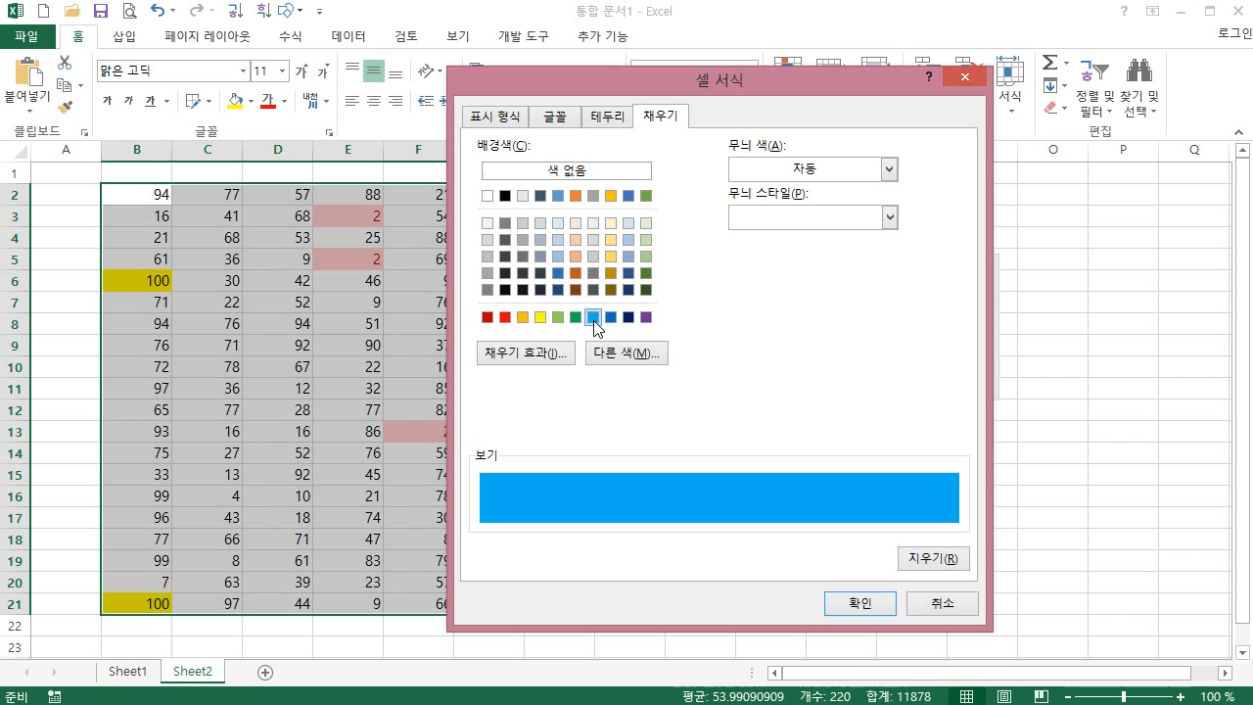
left_click(850, 607)
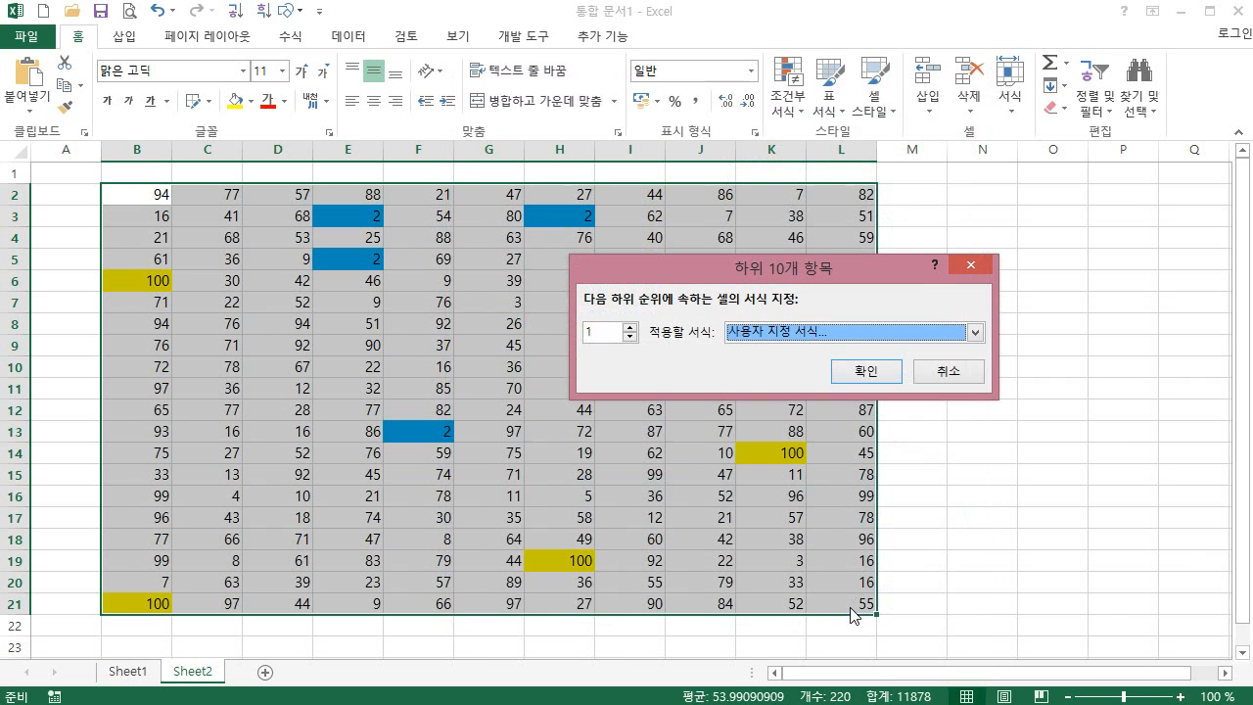
left_click(870, 372)
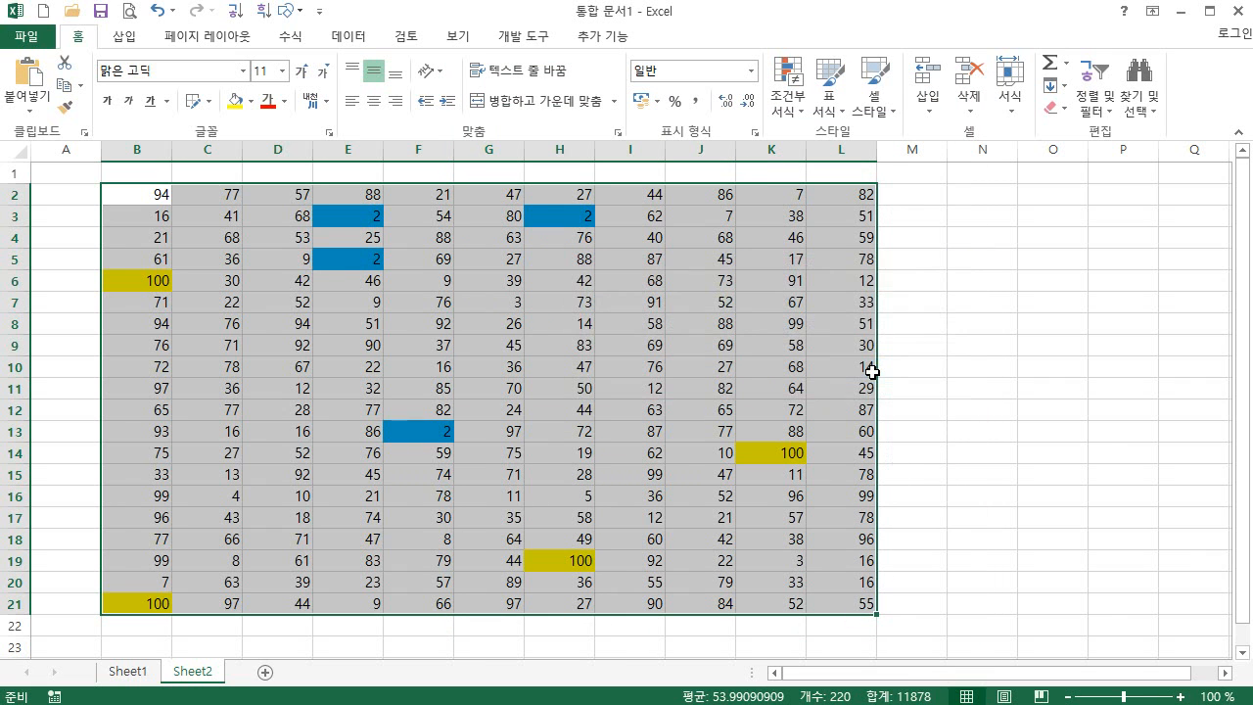
Step: Deselect the range and check the highlighted cells B21 and B6
left_click(347, 470)
left_click(137, 603)
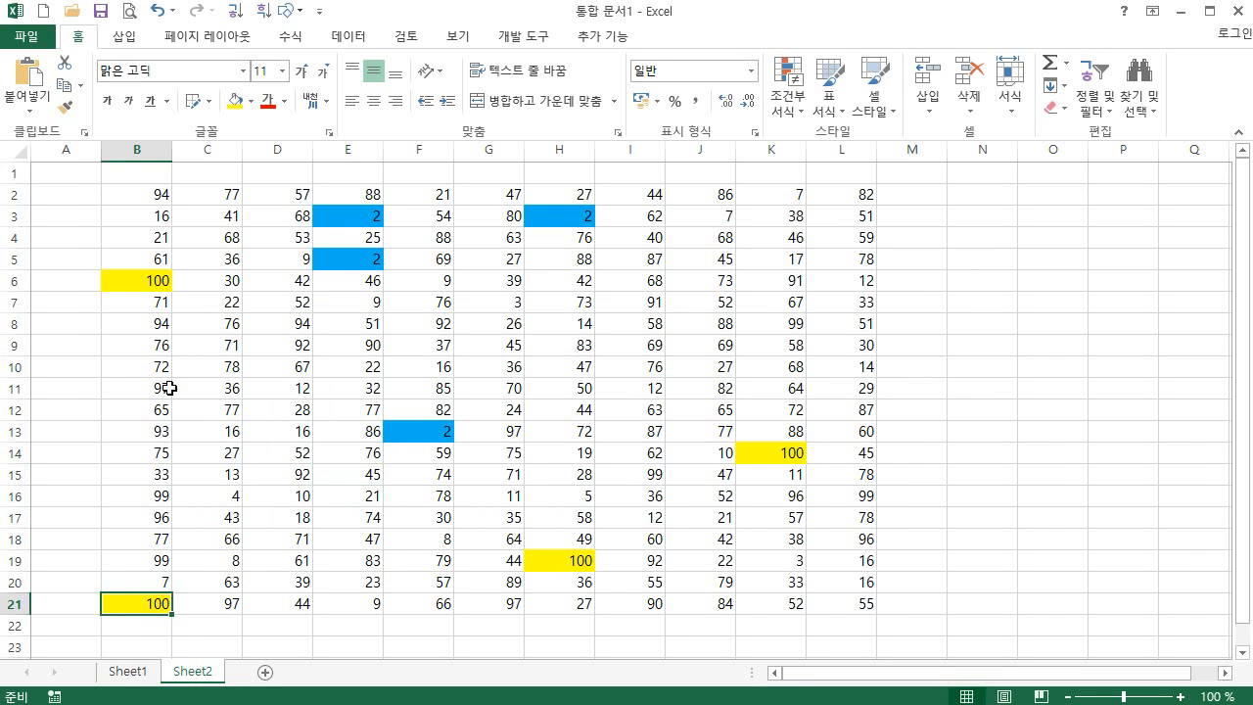
left_click(154, 283)
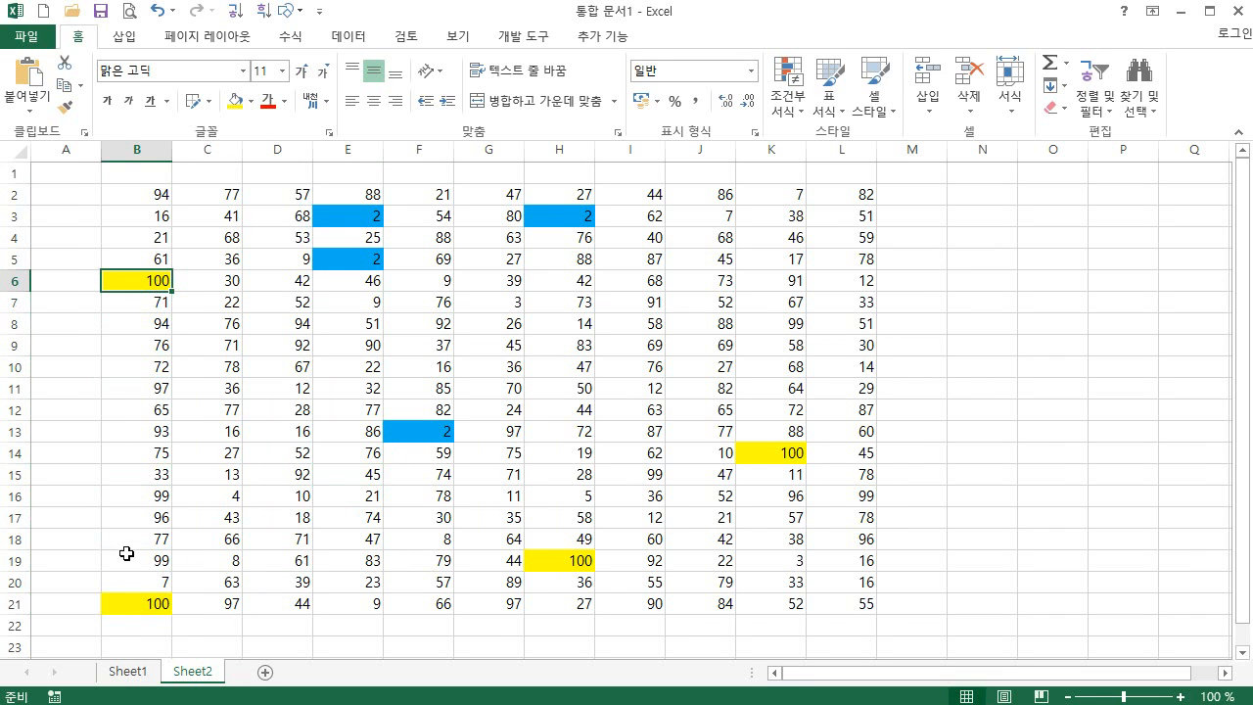
Step: Start an Equal To (같음) conditional formatting rule on cell B21 with the comparison value 1
left_click(116, 601)
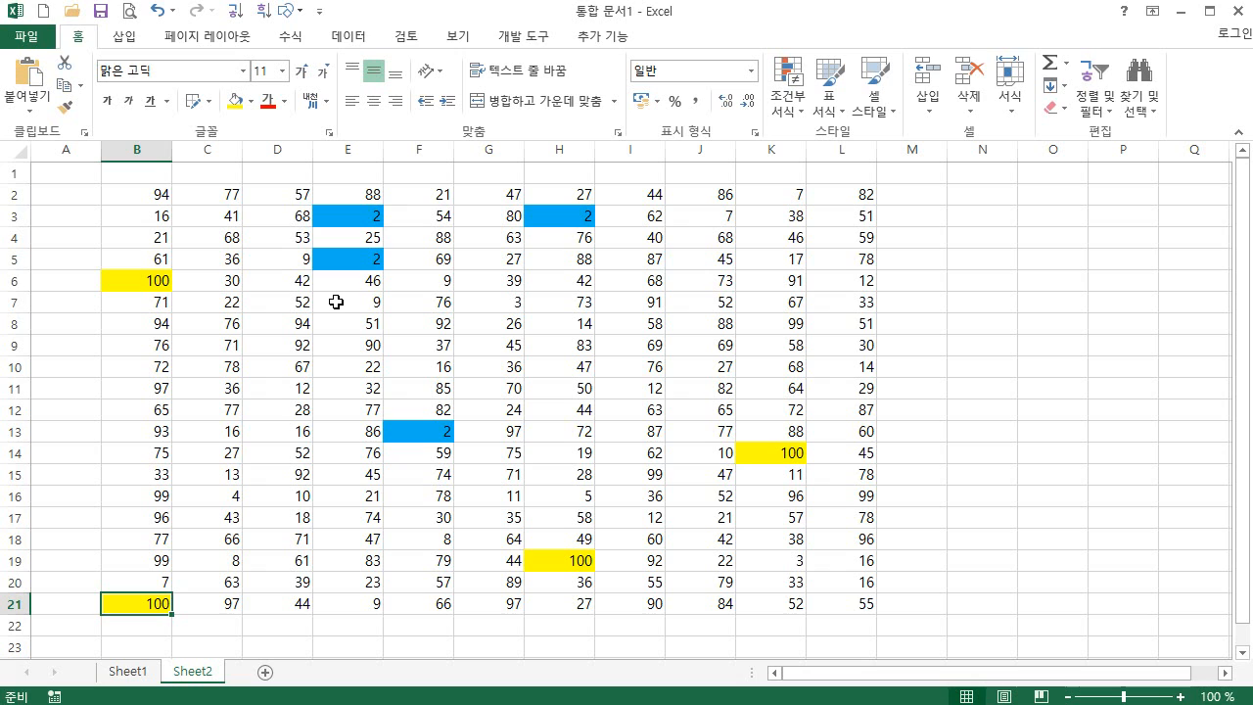
left_click(804, 116)
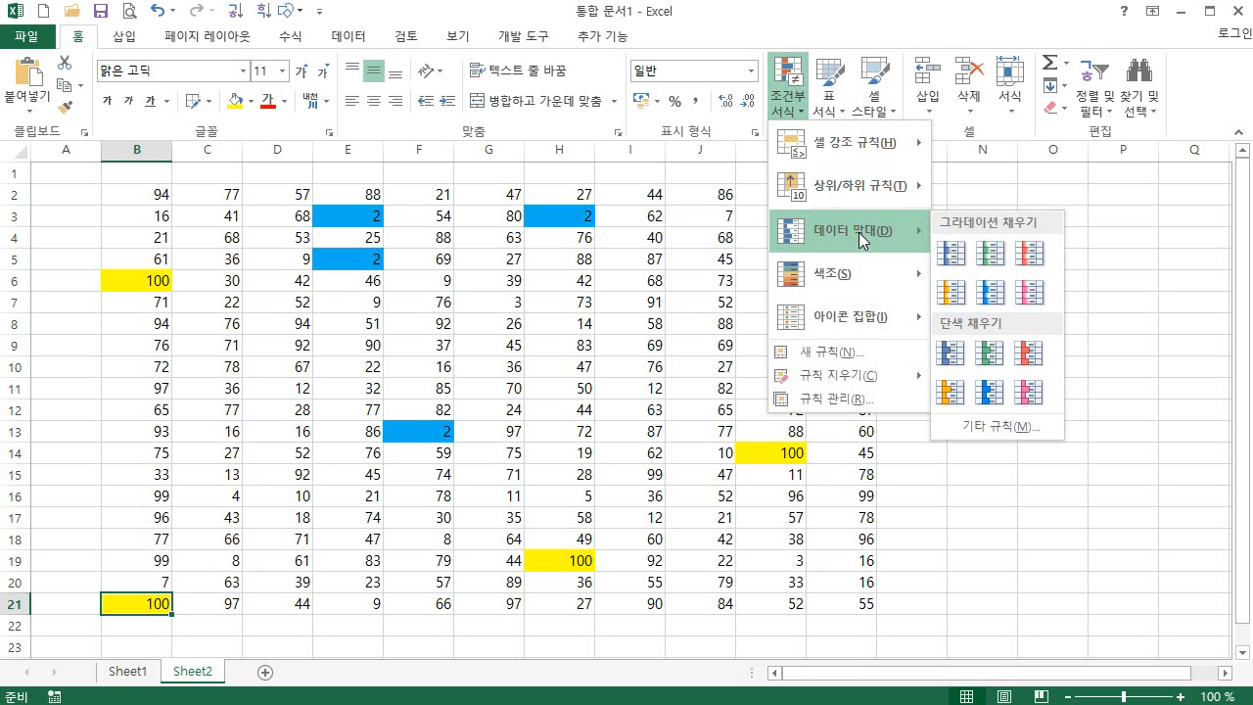
mouse_move(877, 149)
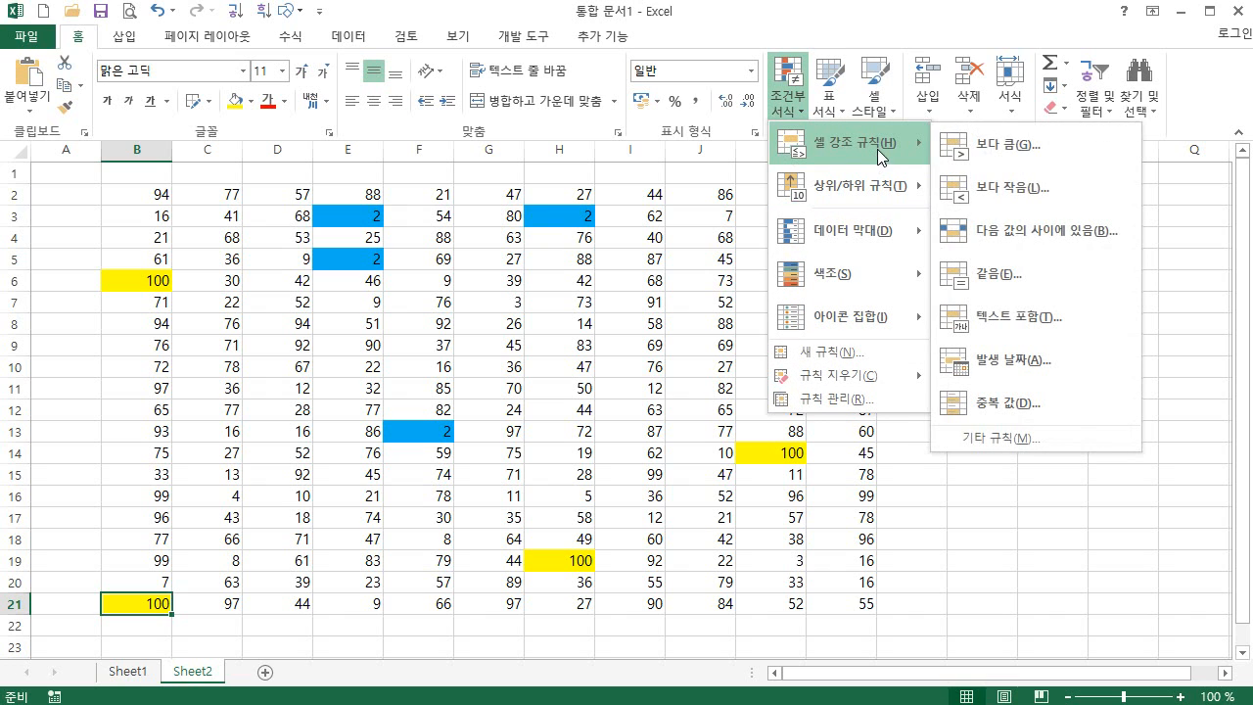
left_click(1019, 266)
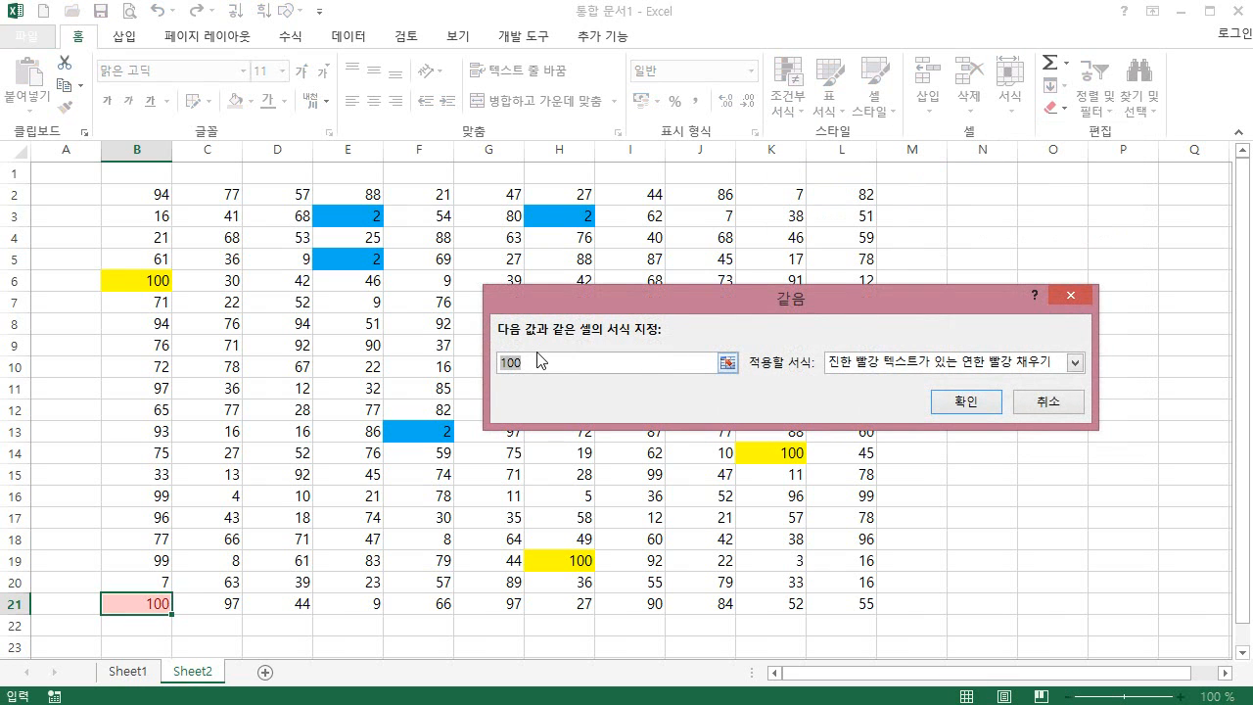
type("1")
Step: Give the equal-to-1 rule a custom format (사용자 지정 서식) with a light green fill and apply it
left_click(844, 368)
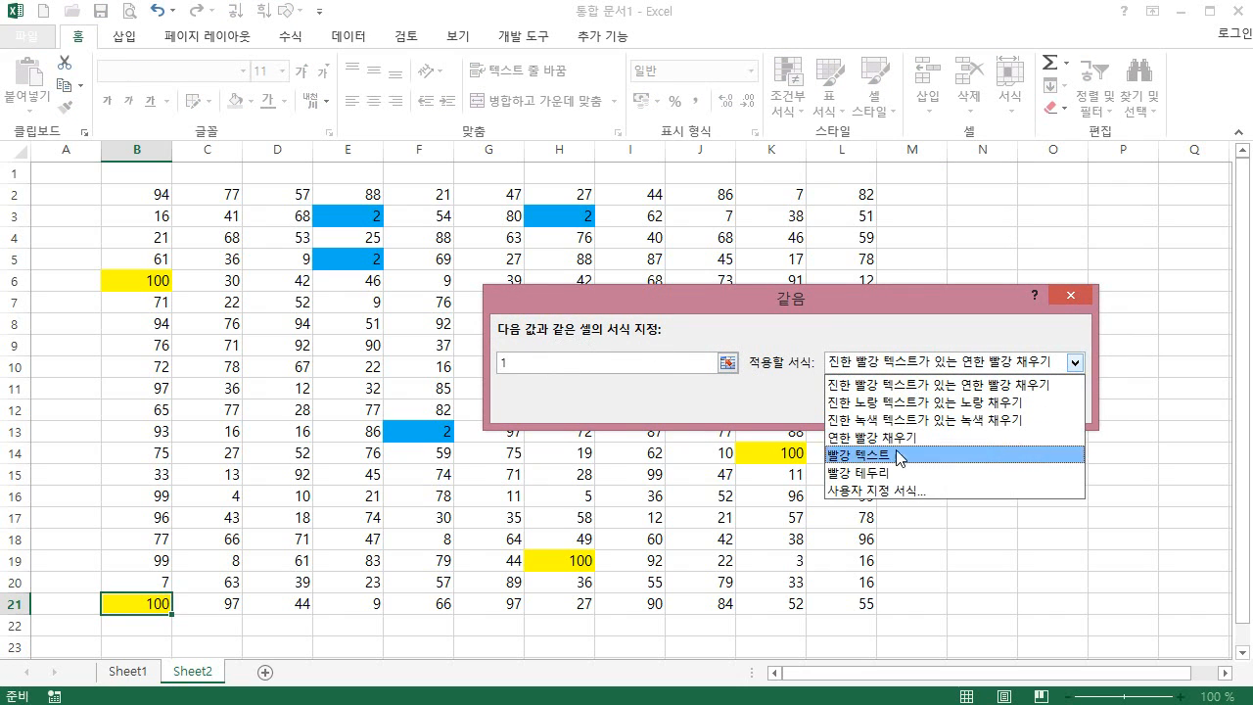
left_click(880, 489)
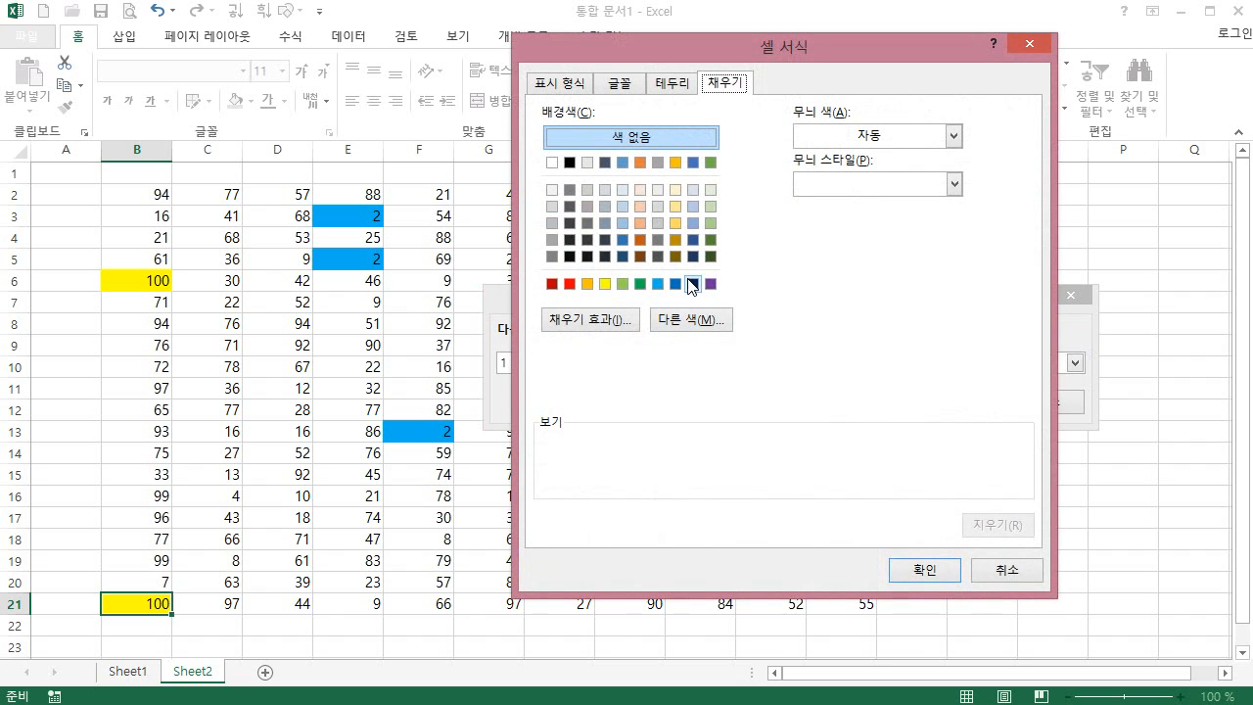
left_click(622, 285)
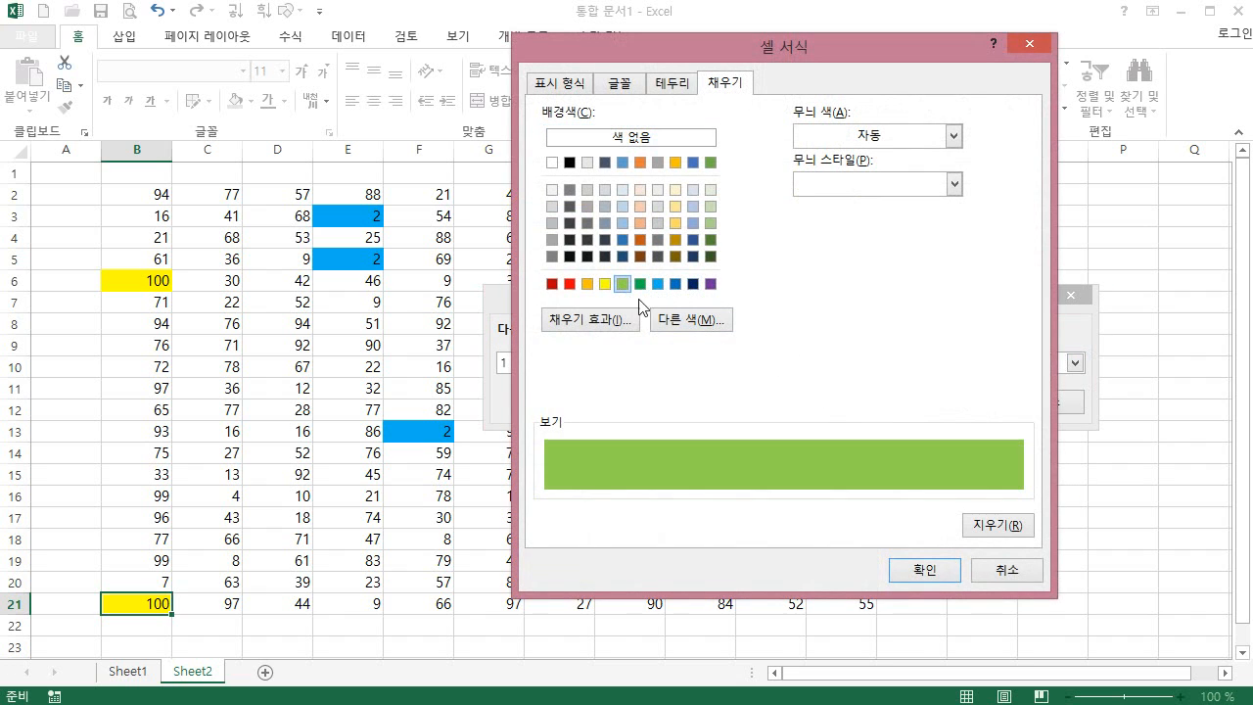
left_click(945, 570)
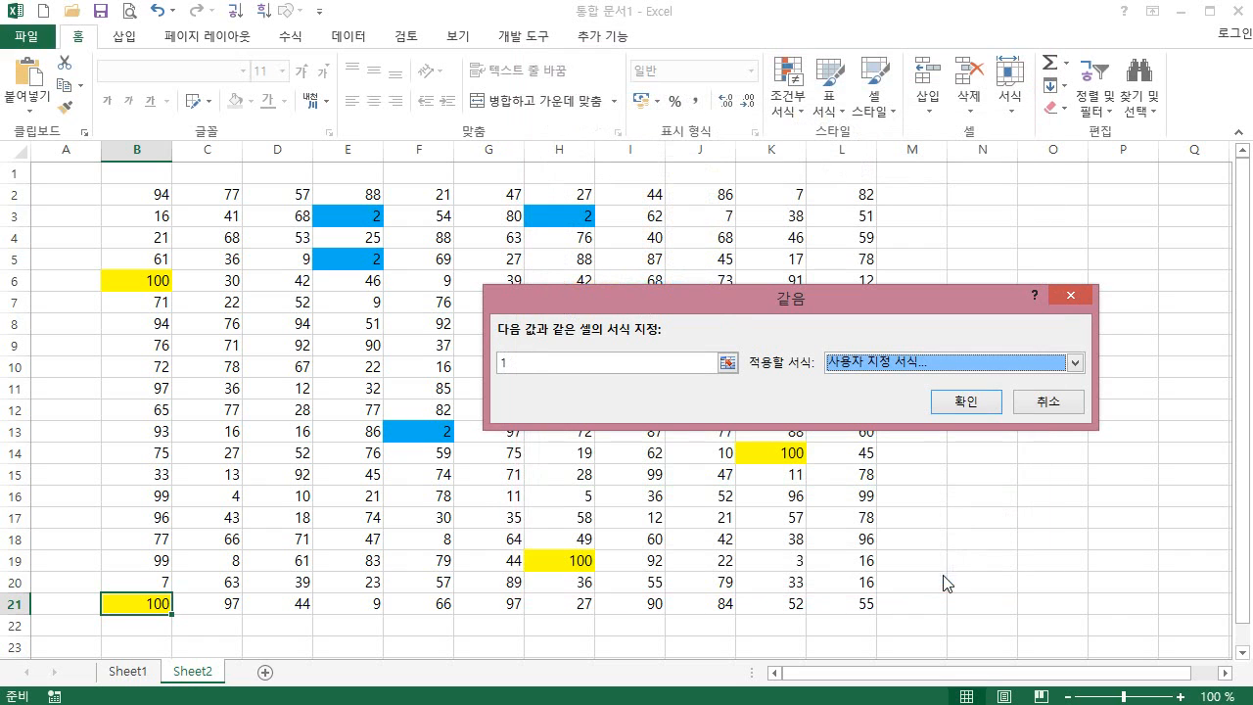
left_click(985, 401)
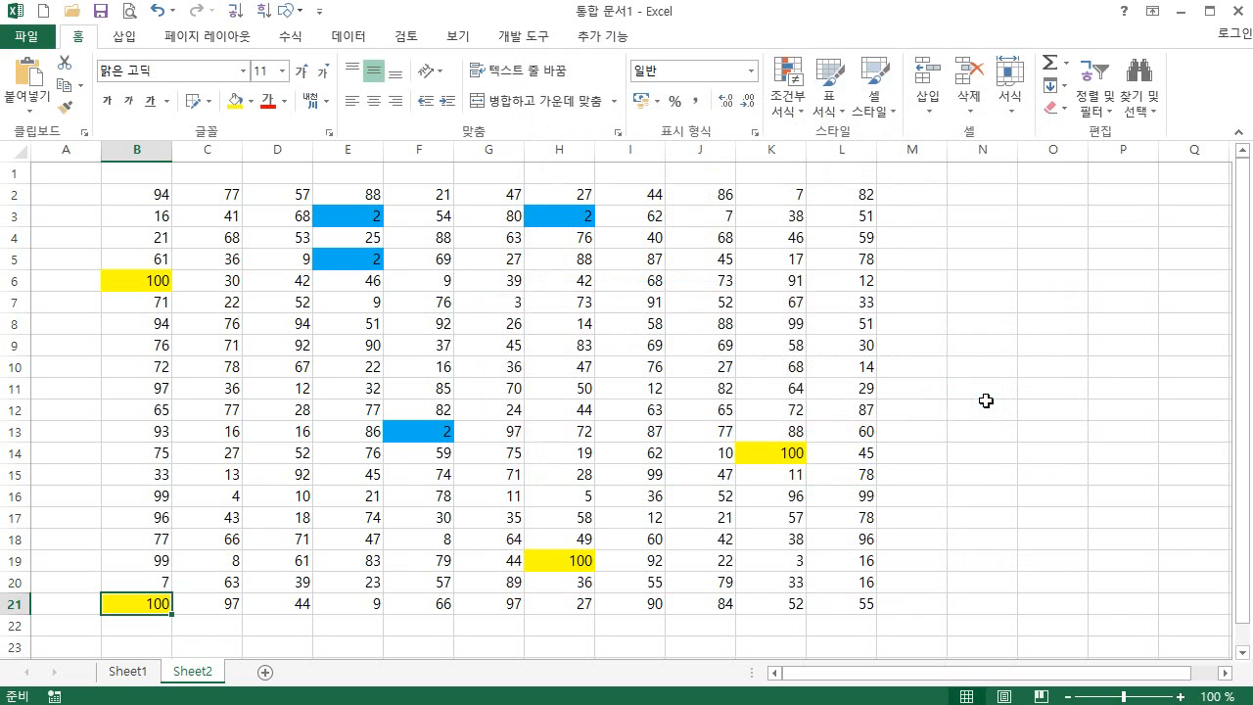
Step: Open the conditional formatting rules manager and show the rules for the current worksheet (현재 워크시트)
left_click(681, 364)
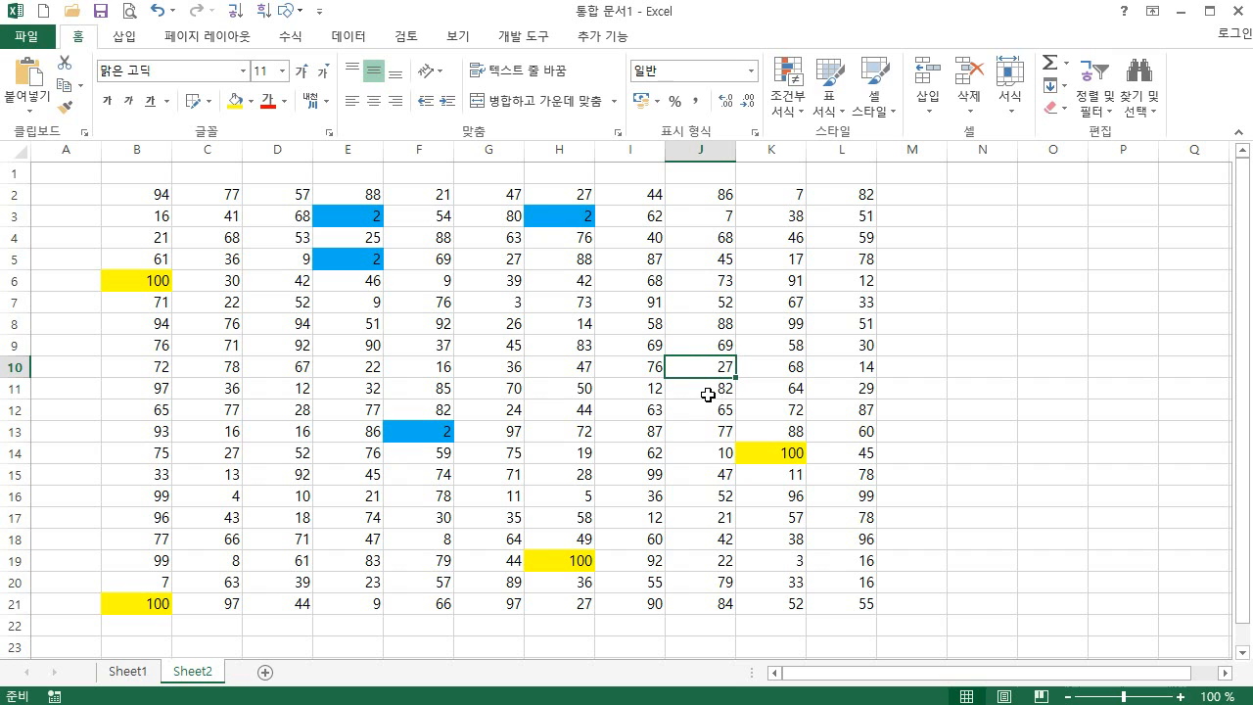
left_click(789, 104)
left_click(830, 398)
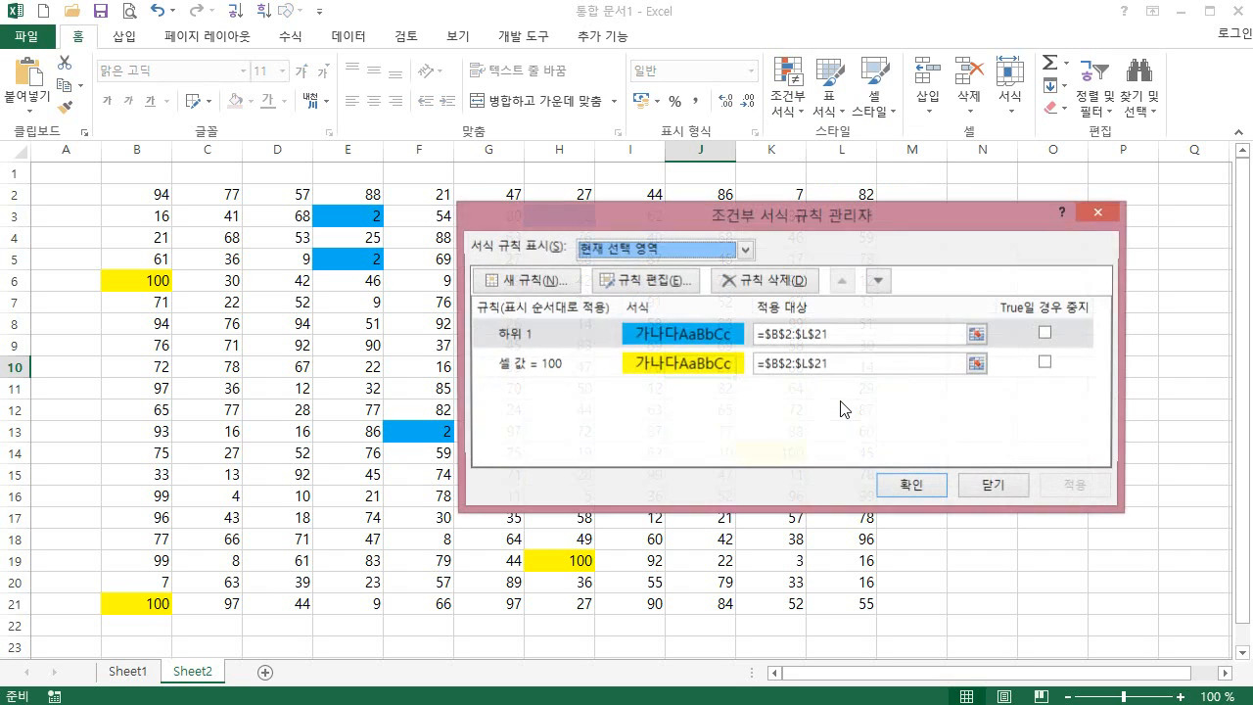
left_click(695, 248)
left_click(645, 296)
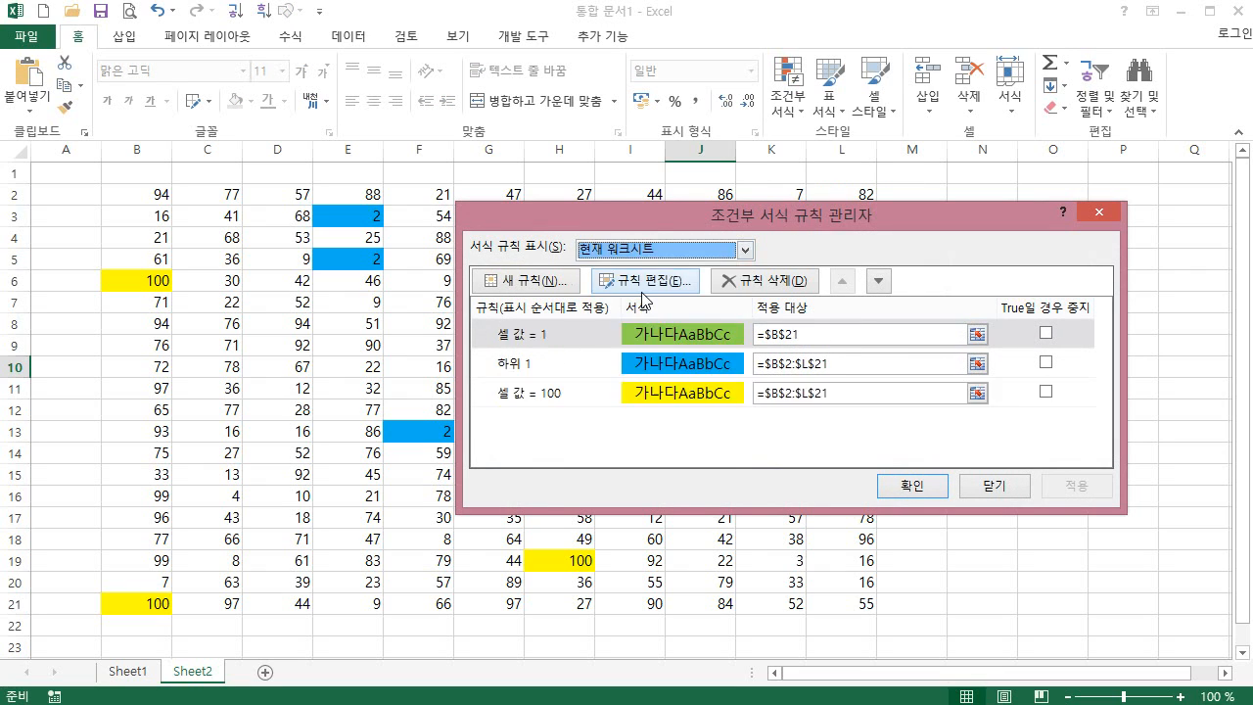
Step: Replace the applies-to range of the cell value = 1 rule with =$B$2:$L$21 copied from the cell value = 100 rule, and apply it
left_click(673, 340)
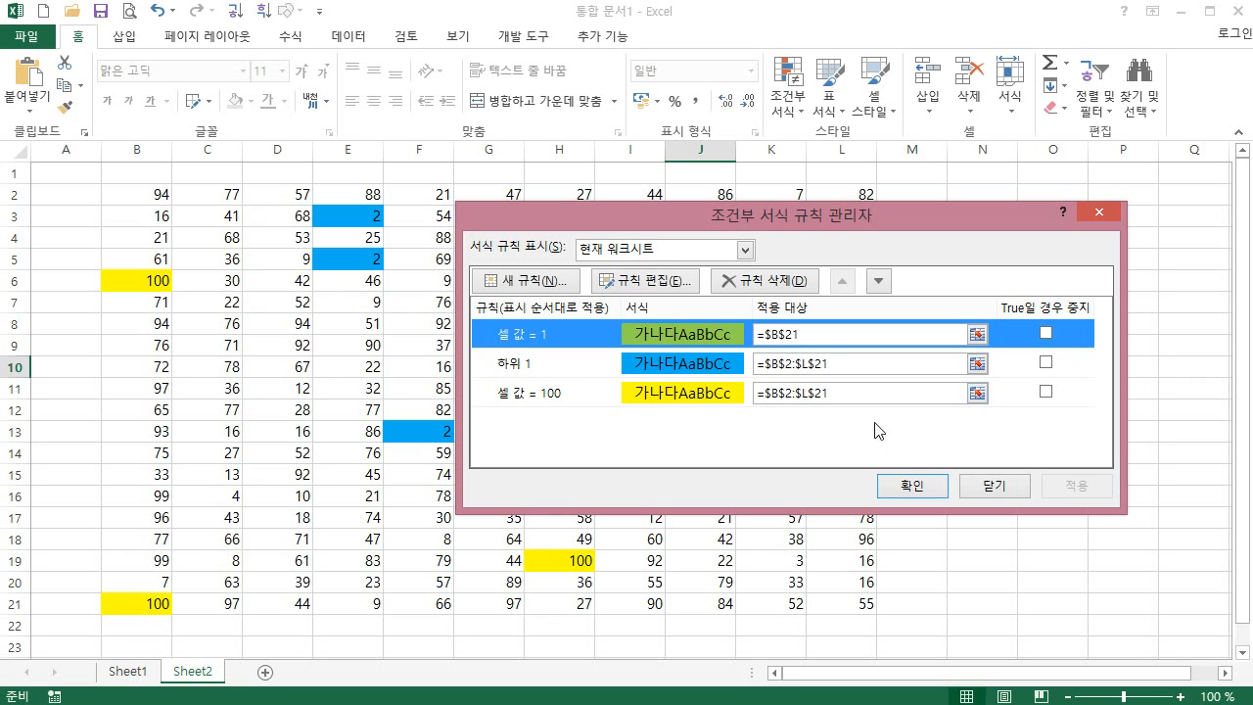
left_click_drag(856, 392, 756, 396)
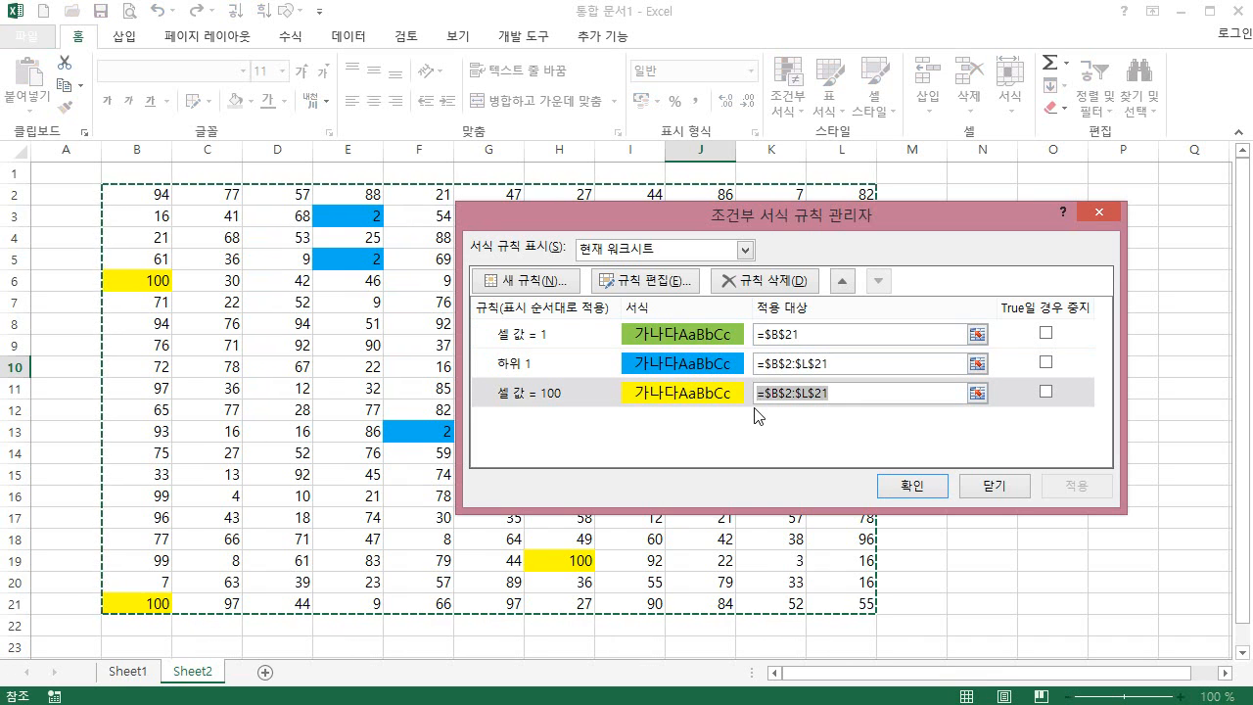
key("ctrl+c")
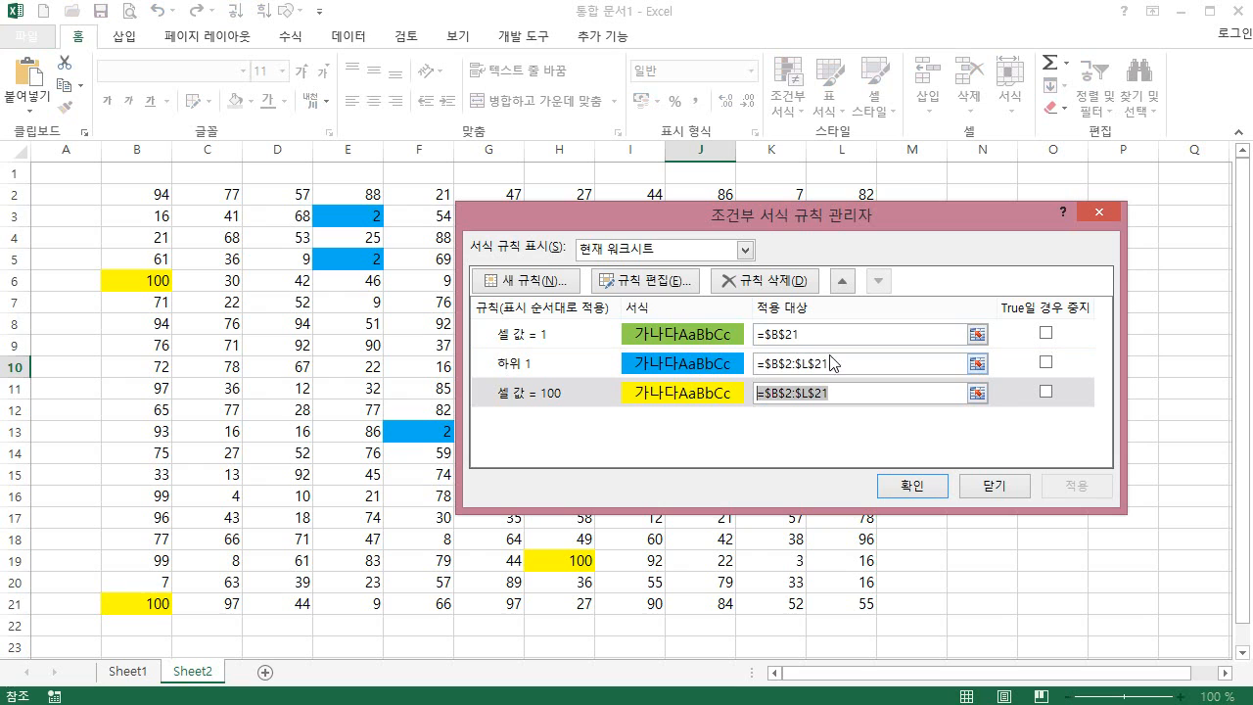
left_click_drag(806, 330, 759, 331)
left_click(795, 335)
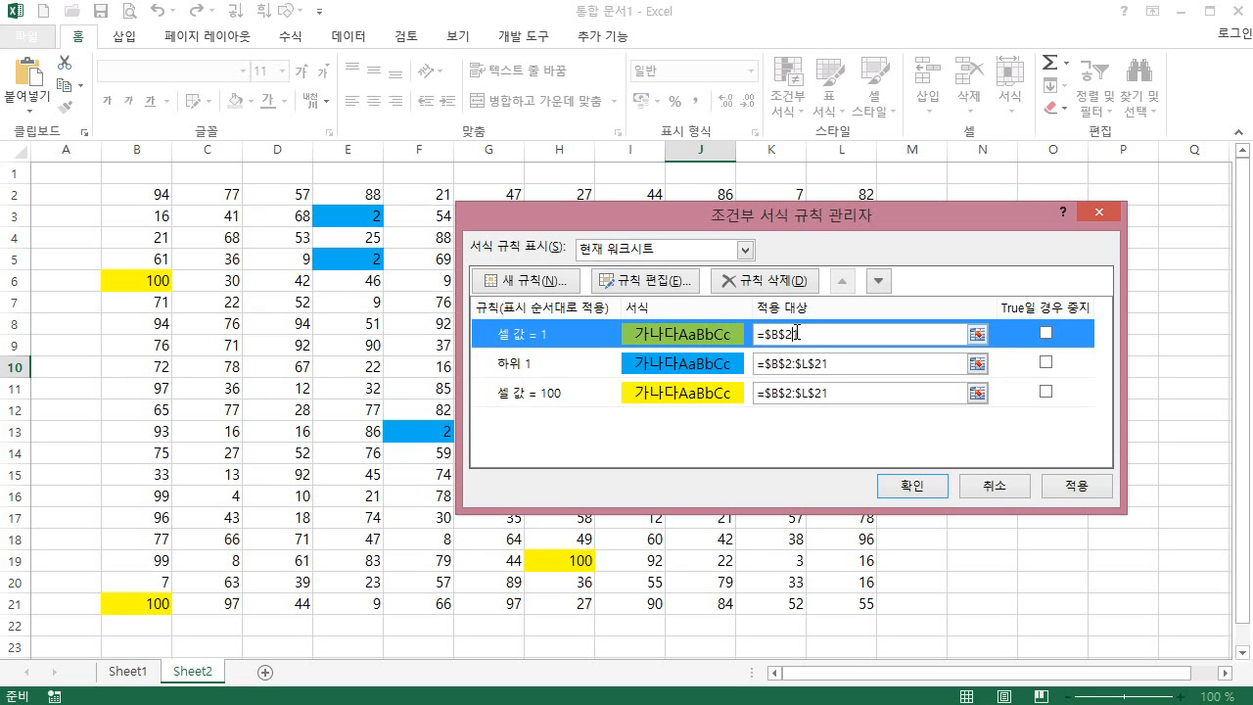
left_click(795, 333)
left_click_drag(824, 335, 756, 336)
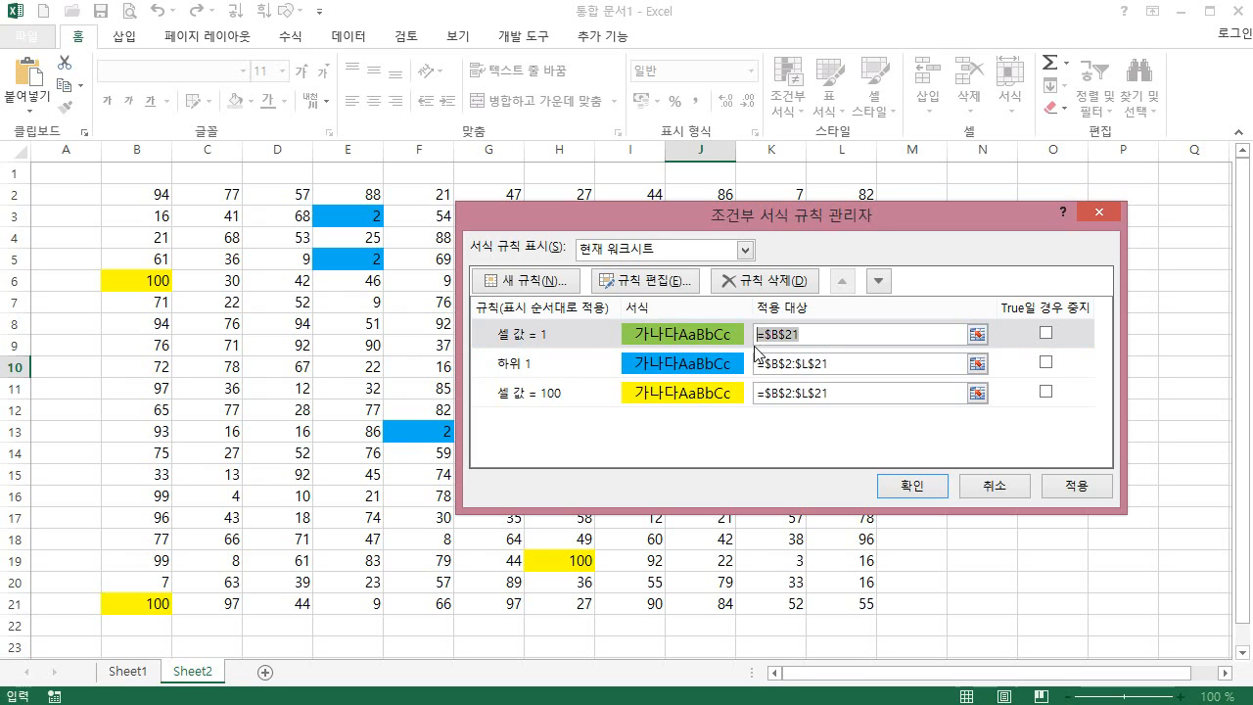
key("ctrl+v")
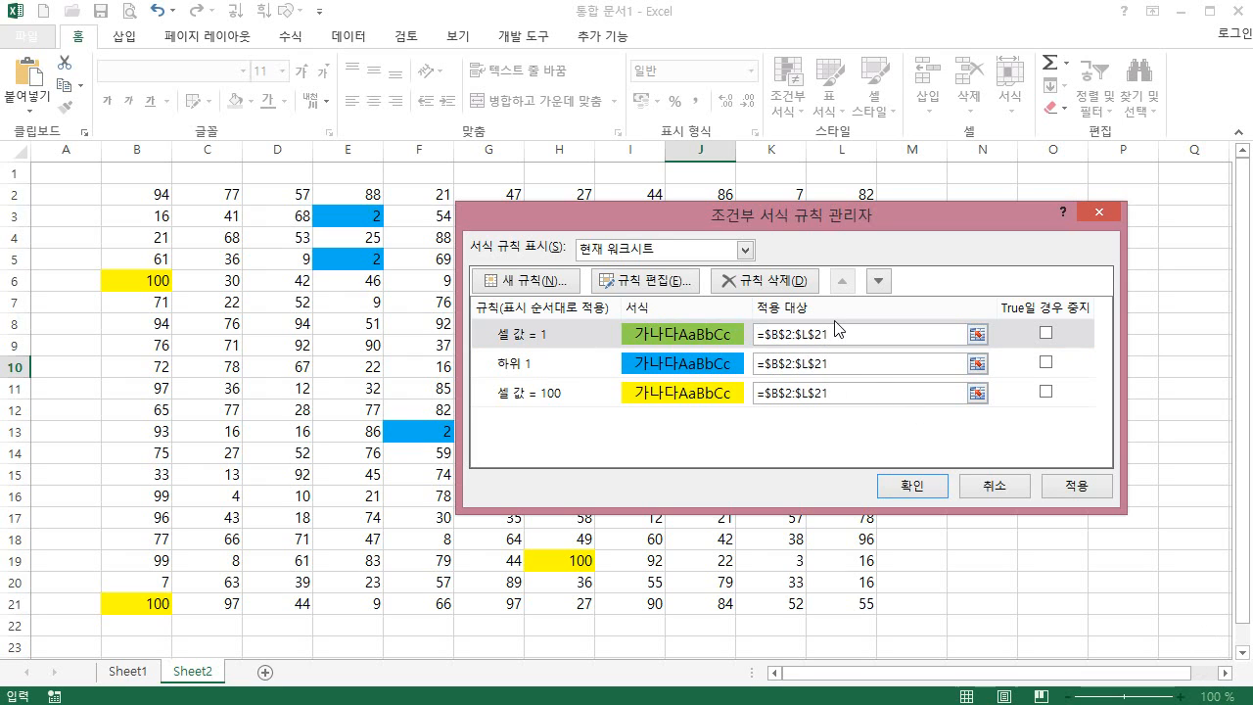
left_click(1057, 489)
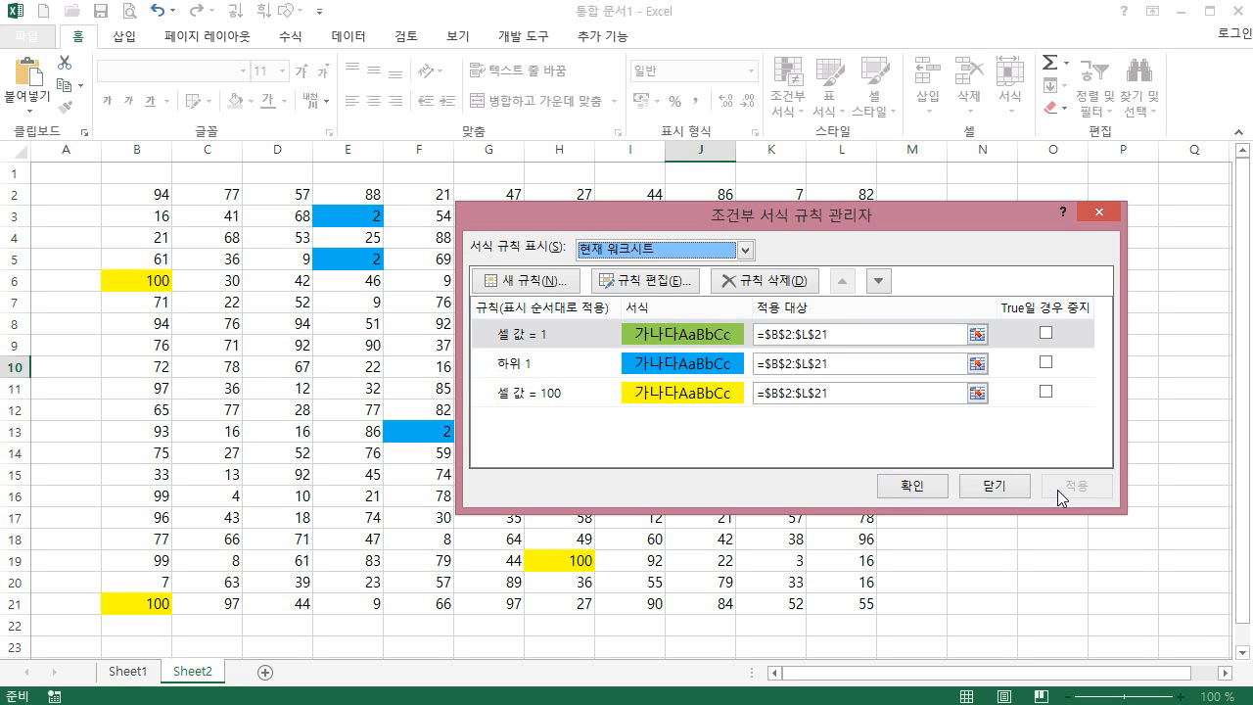
left_click(912, 486)
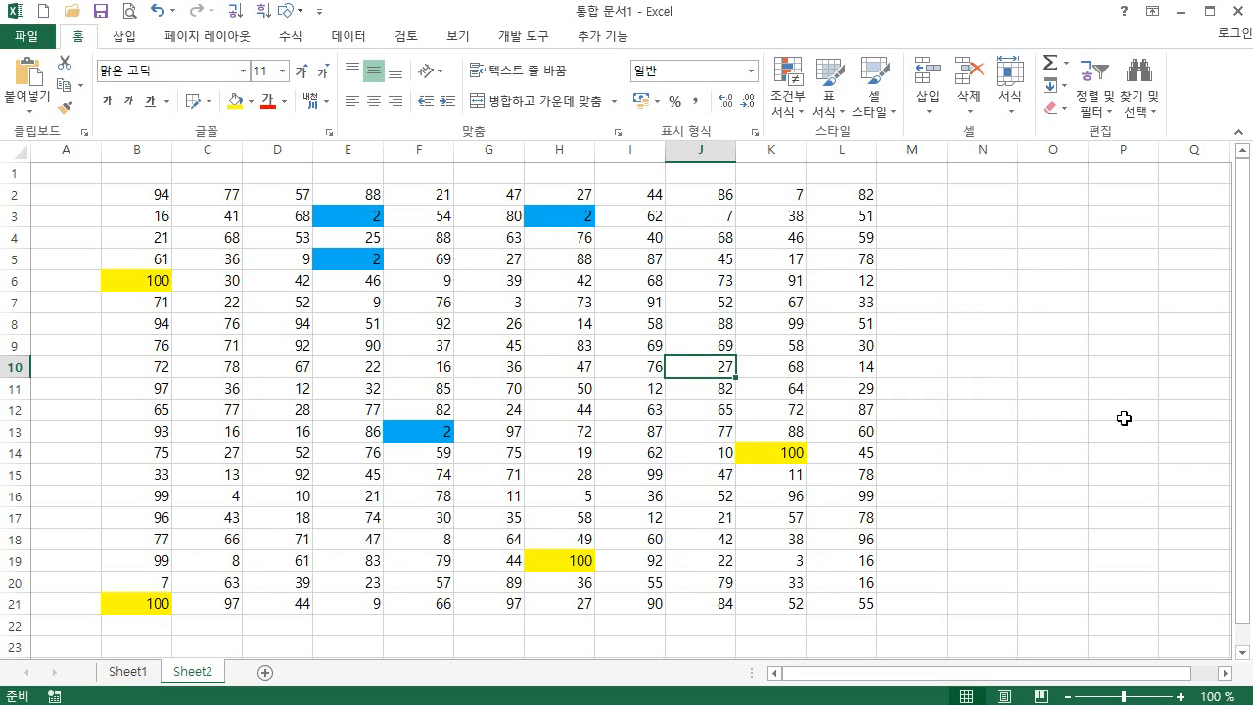
Step: Recalculate the random numbers and examine the order of the conditional formatting rules in the rules manager
key("F9")
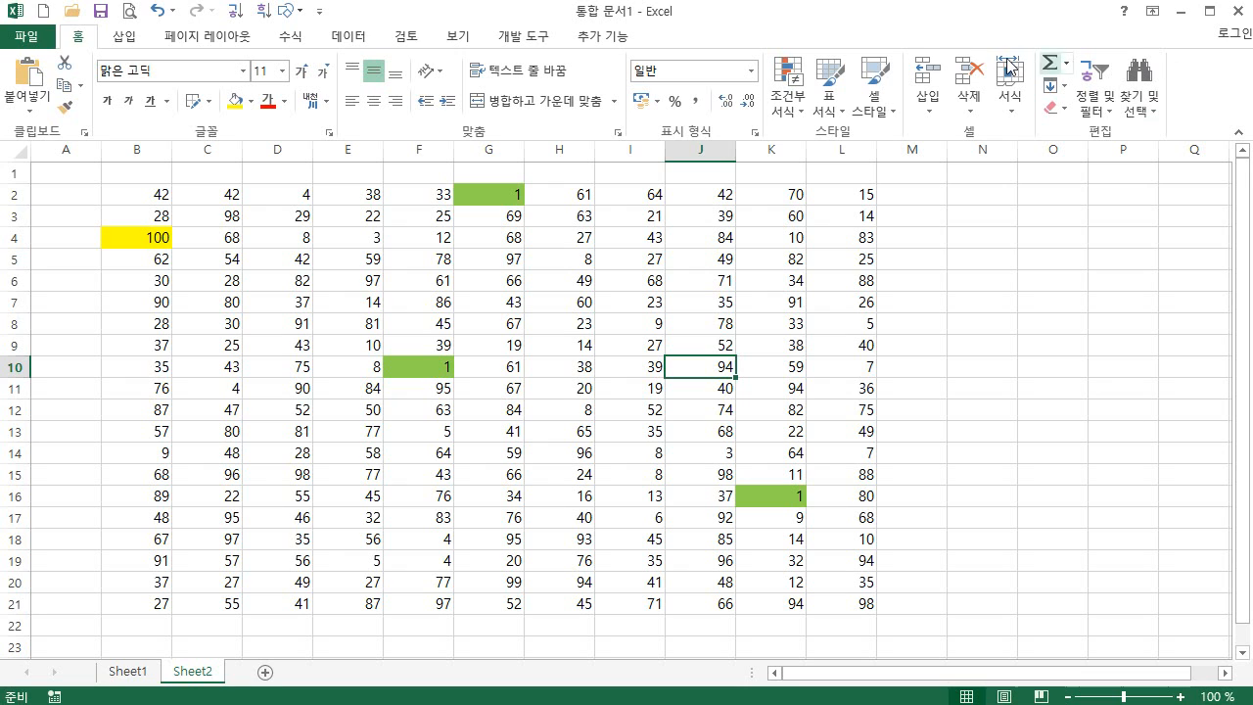
left_click(788, 103)
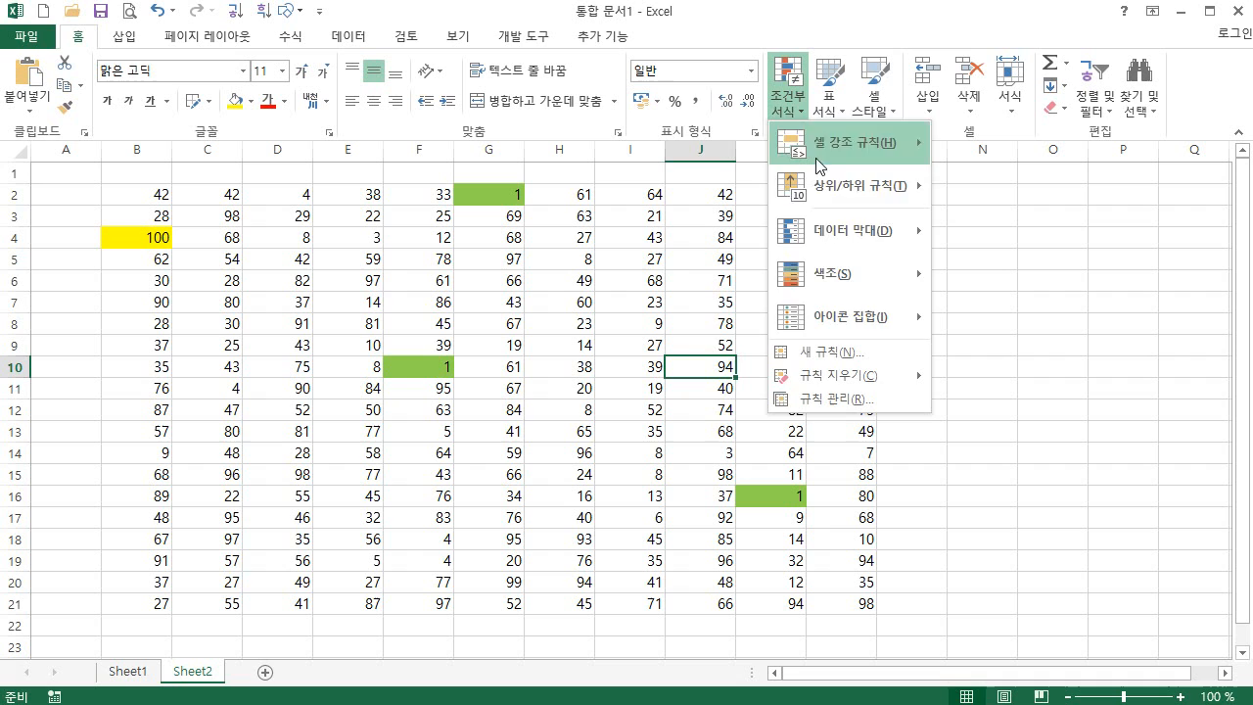
left_click(817, 405)
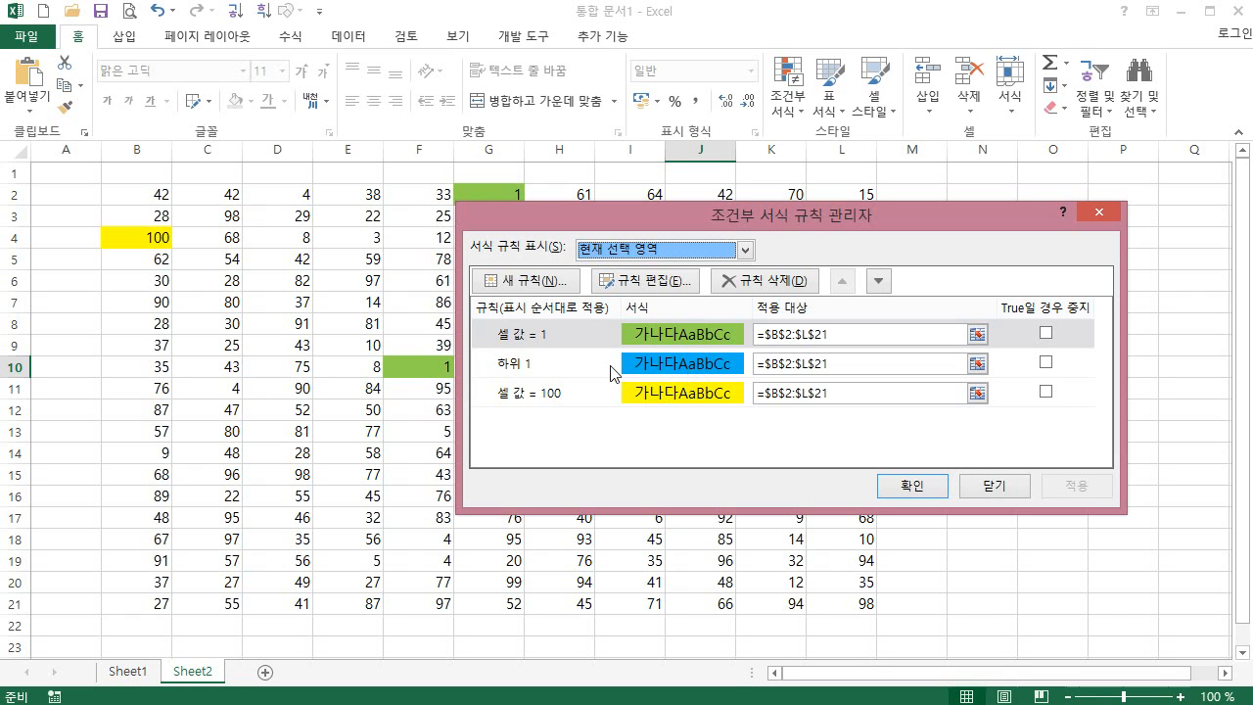
left_click_drag(720, 218, 847, 110)
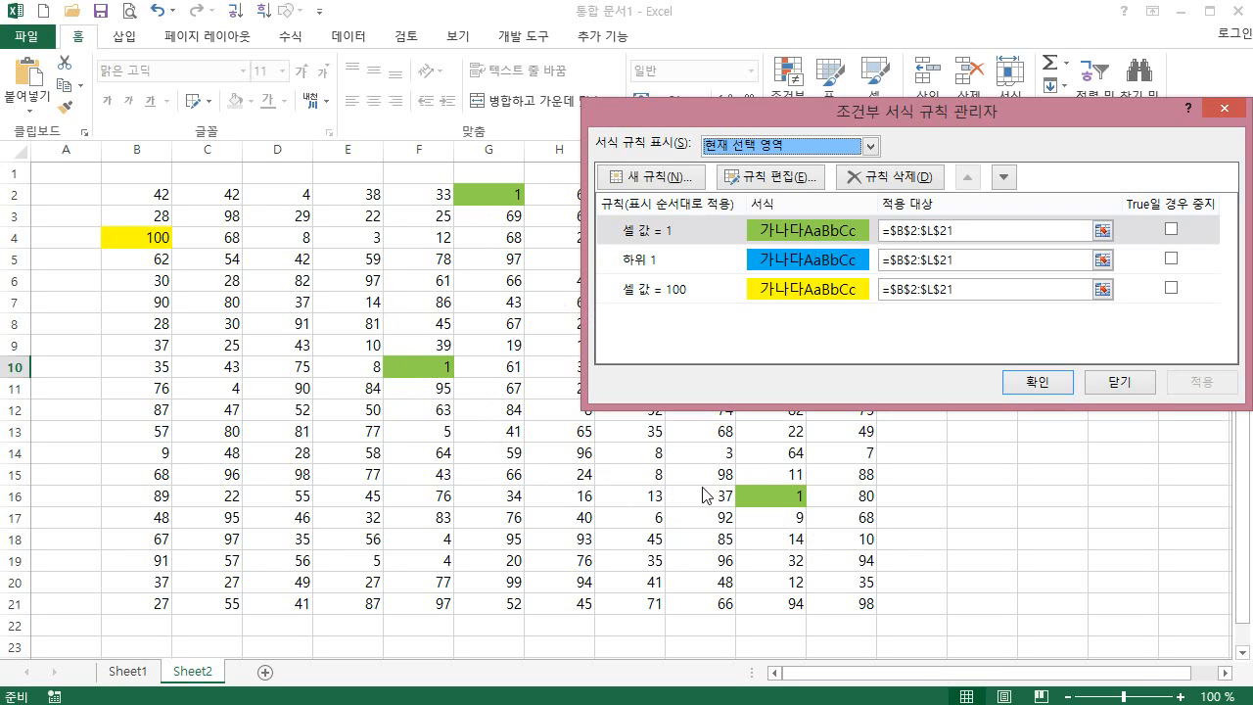
left_click(794, 240)
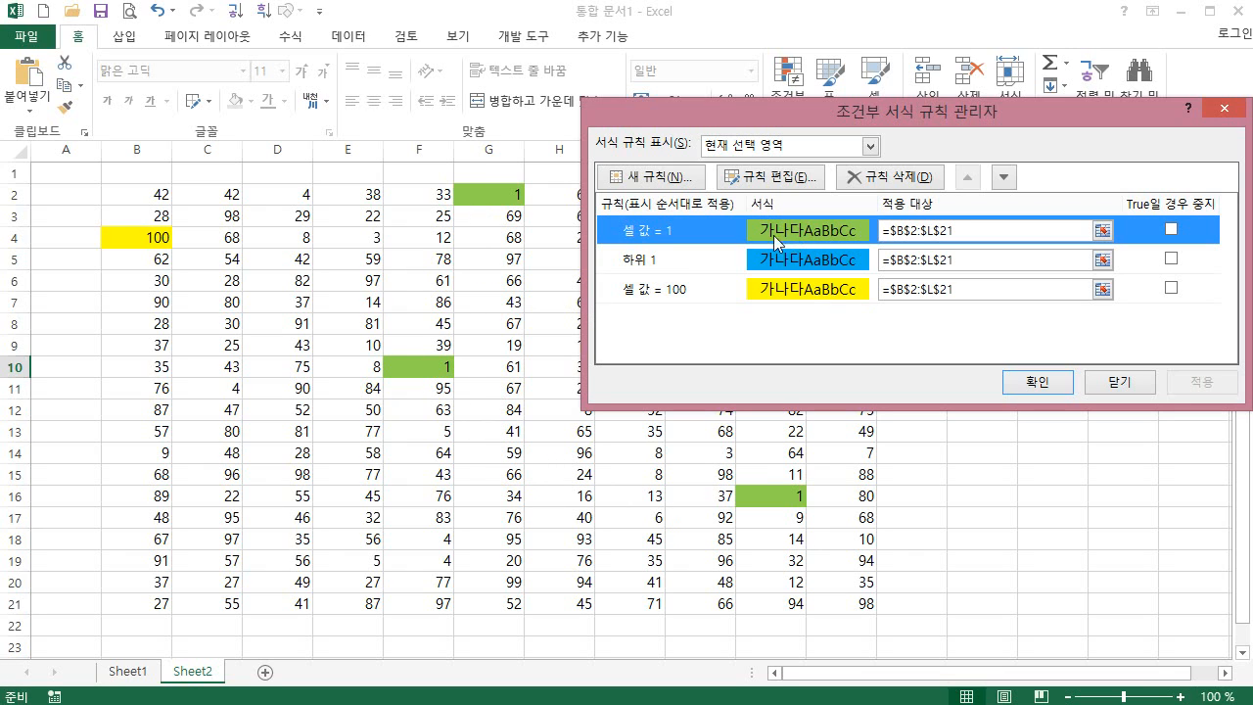
left_click_drag(797, 109, 660, 163)
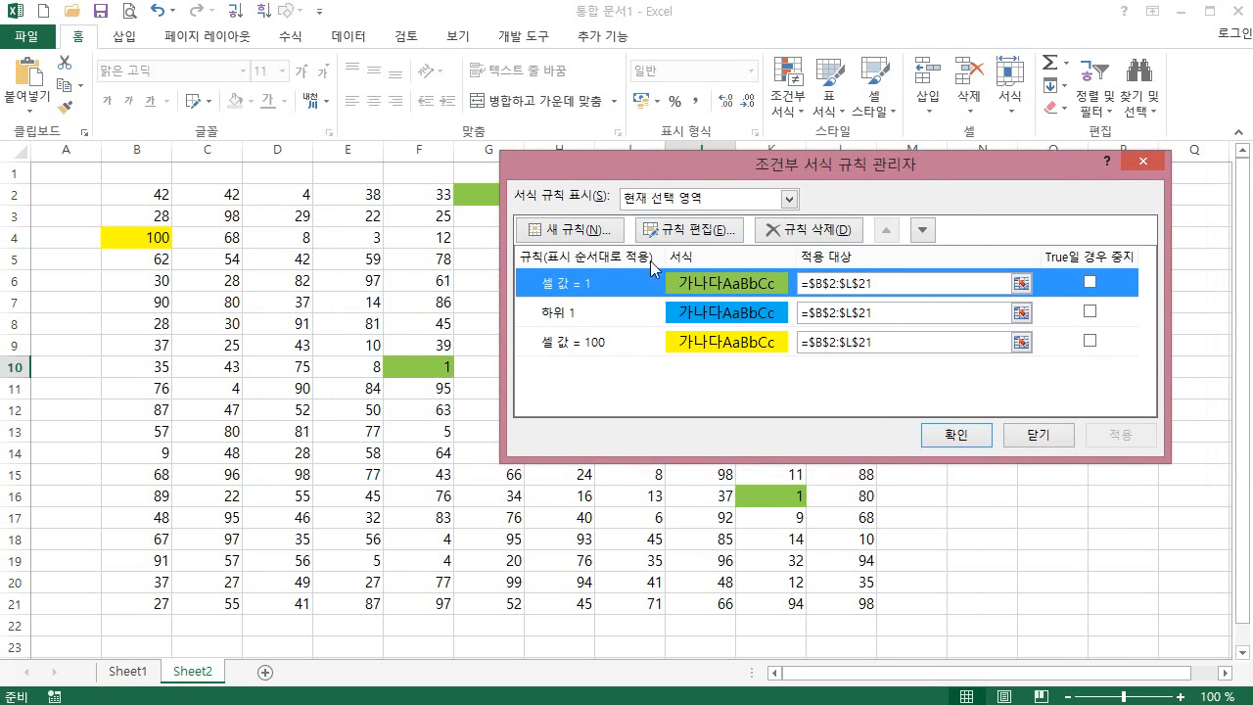
left_click(597, 315)
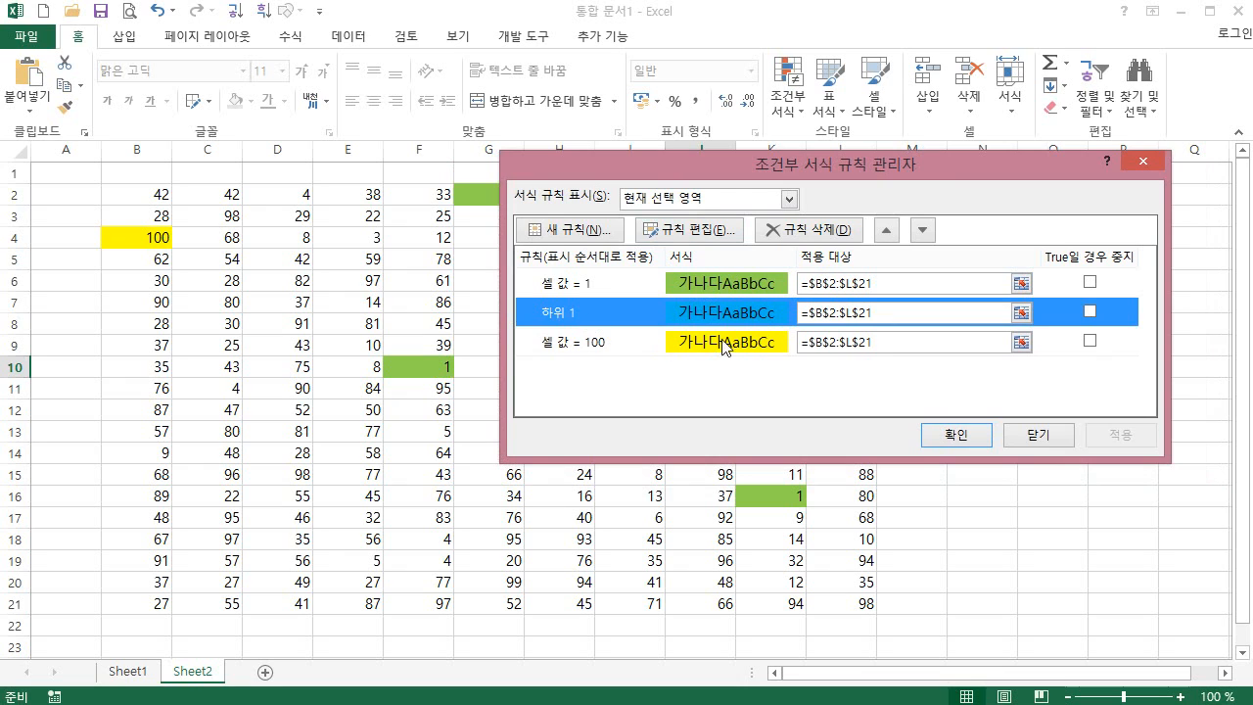
Step: Move the bottom 1 (하위 1) rule above the cell value = 1 rule and apply the new order
left_click(586, 287)
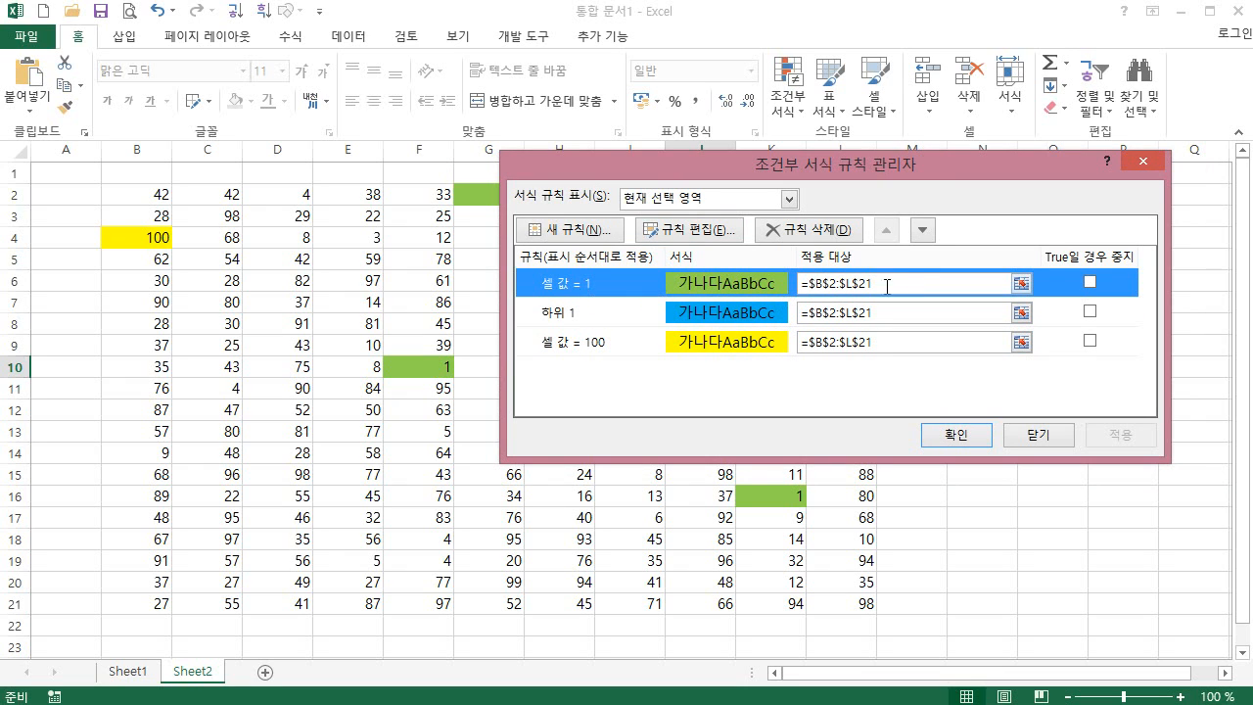
left_click(921, 231)
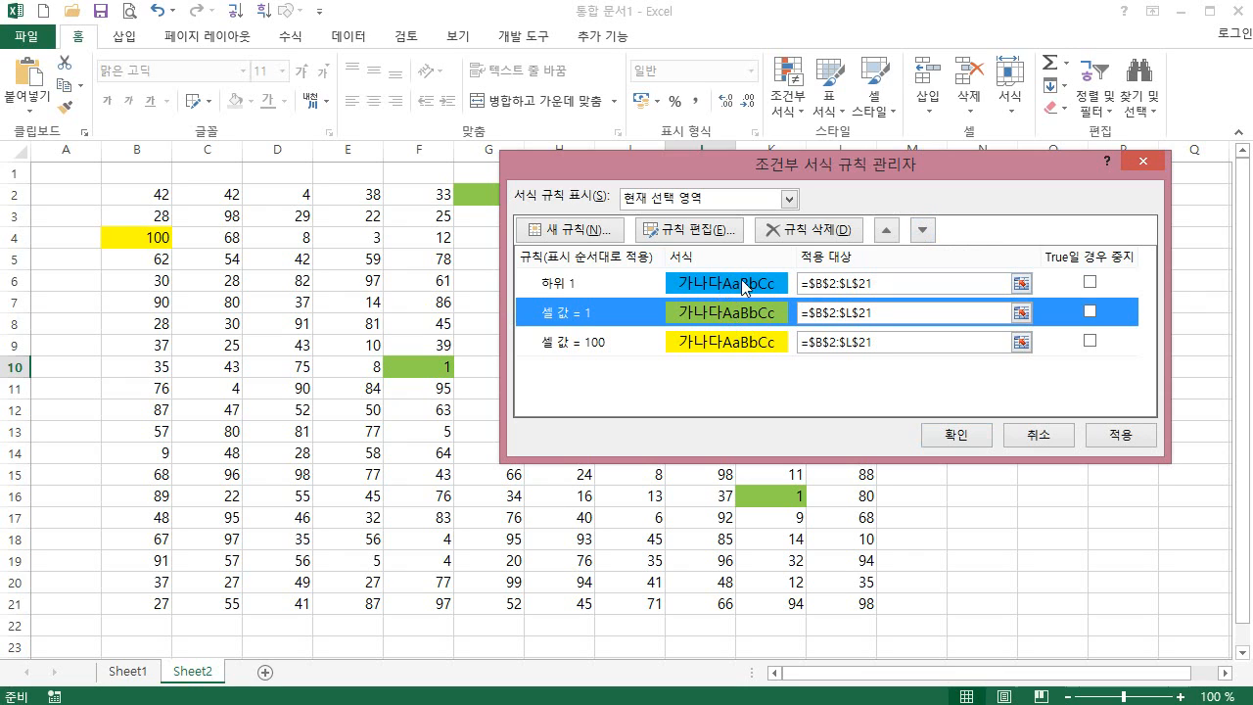
left_click(738, 284)
left_click(922, 231)
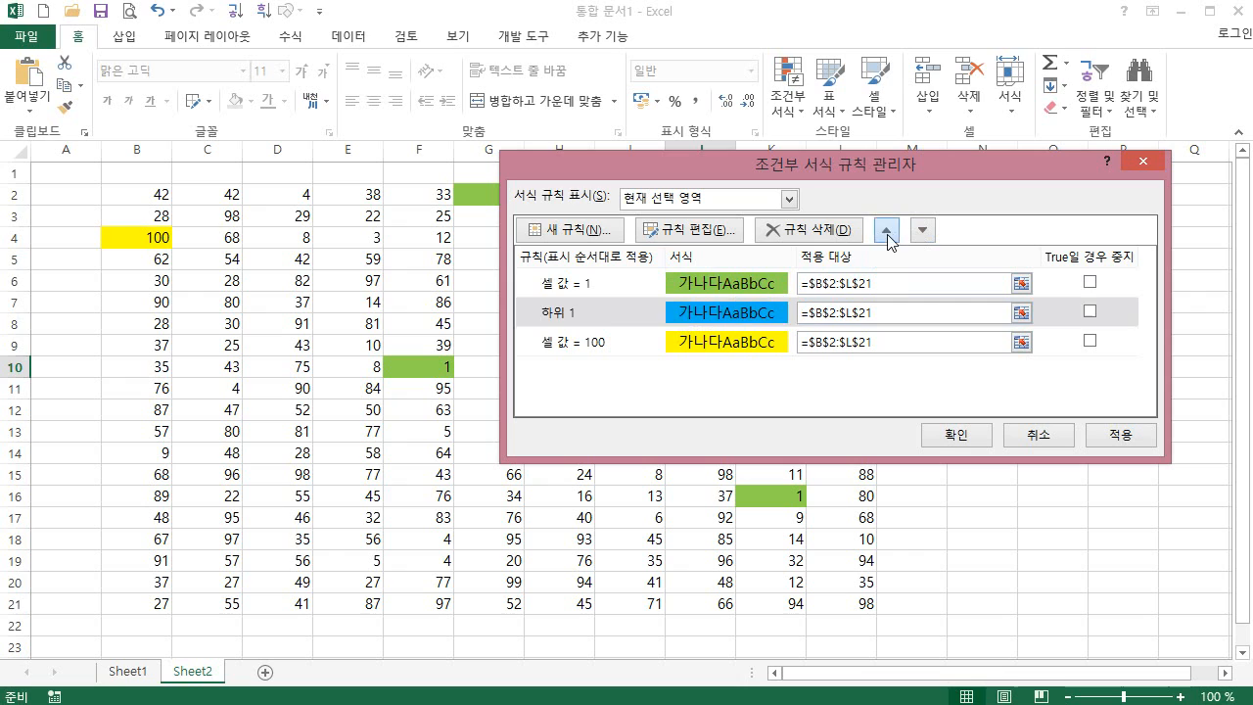
left_click(885, 230)
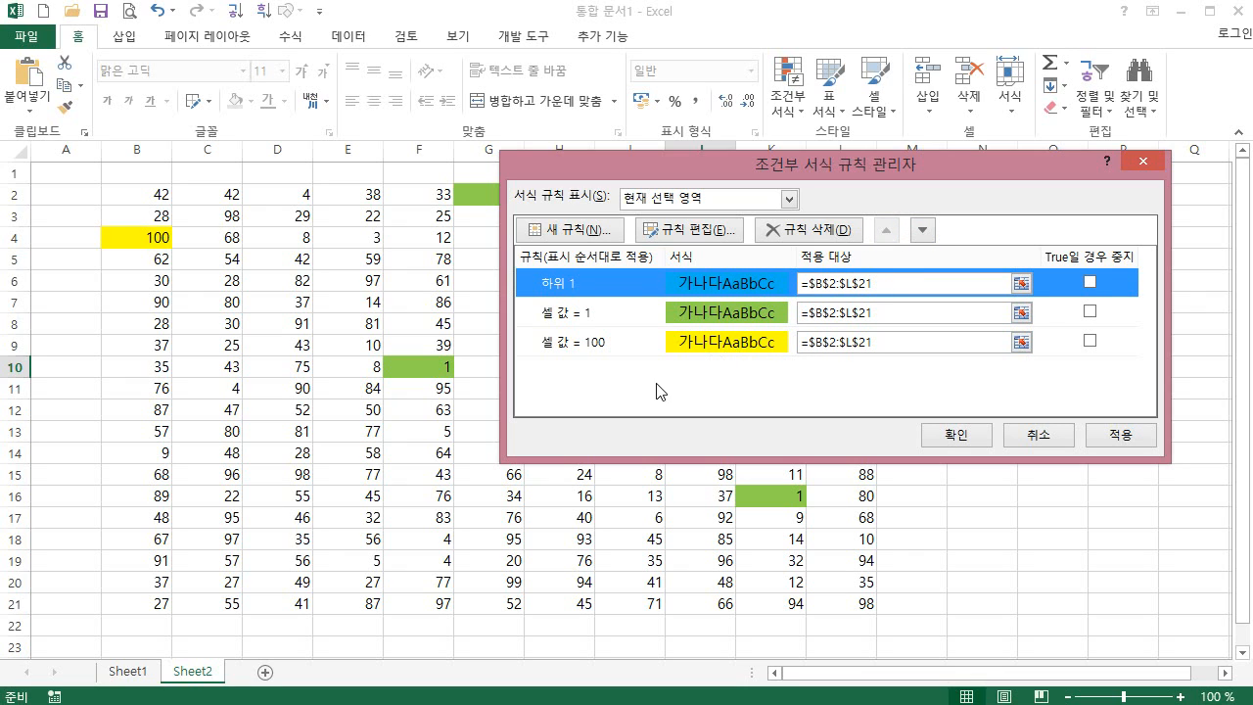
left_click(650, 313)
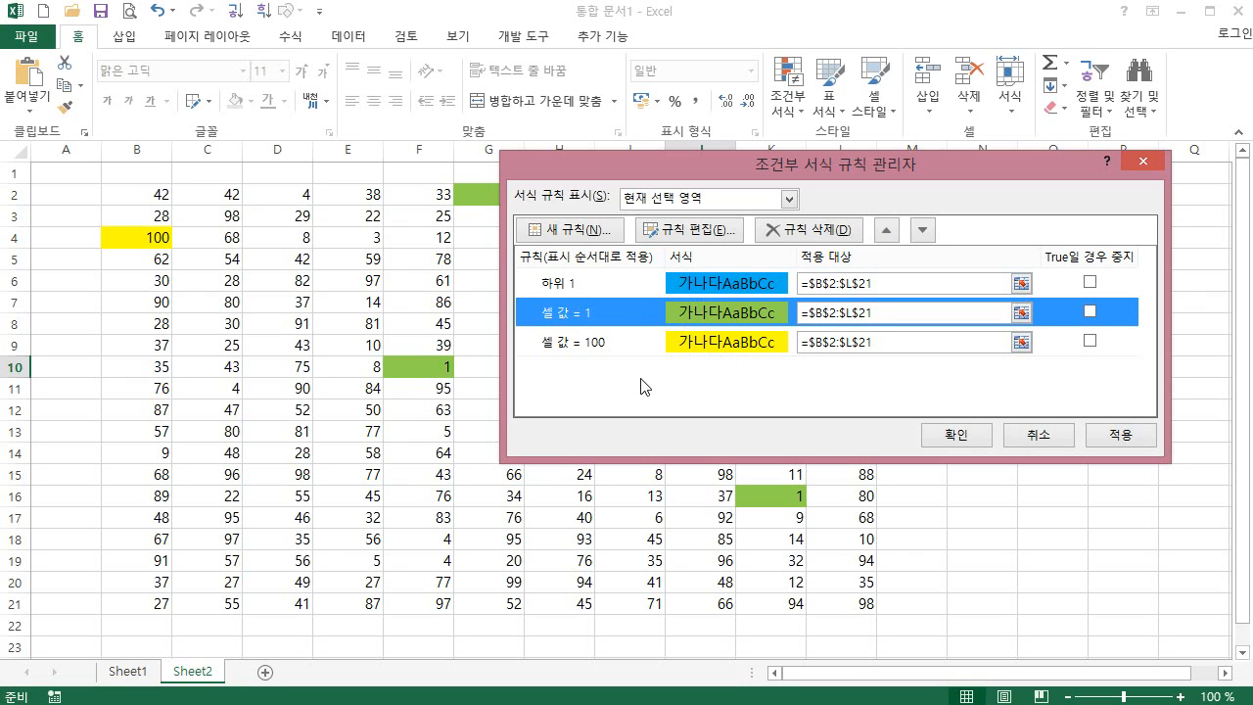
left_click(1118, 433)
left_click(954, 432)
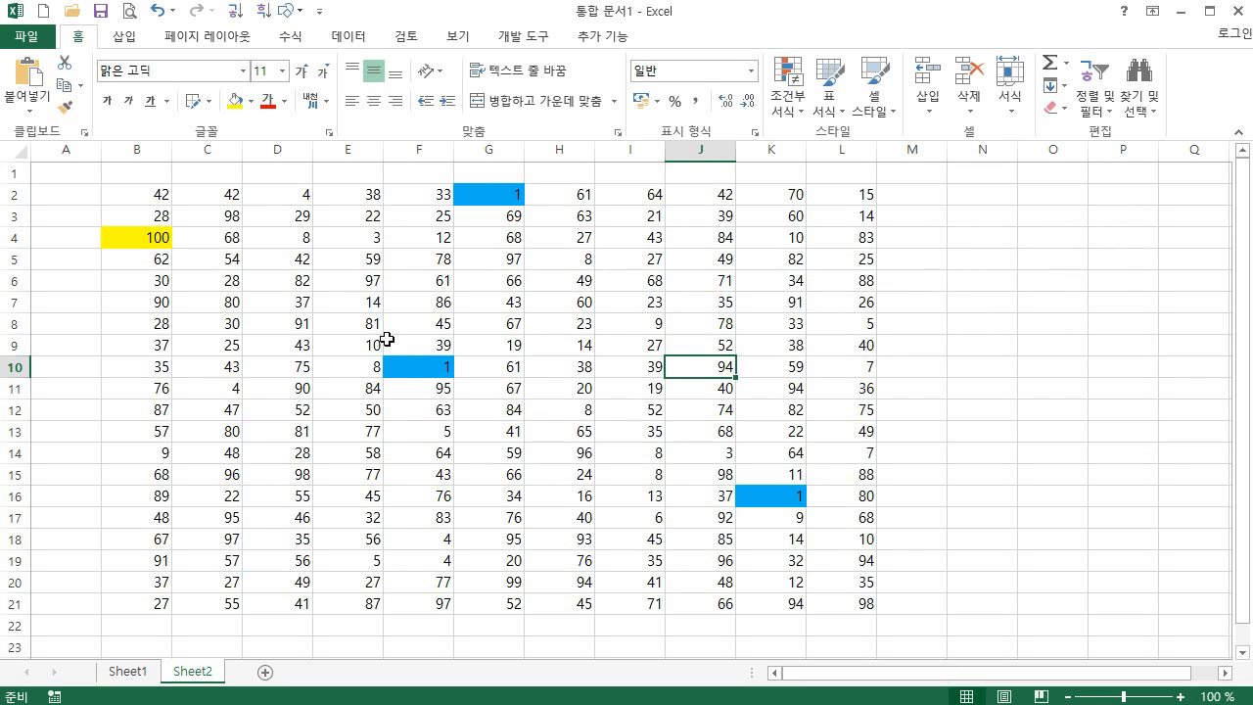
Step: Open the conditional formatting rules manager, inspect the definition of the bottom 1 (하위 1) rule without changing it, and close the manager
left_click(788, 103)
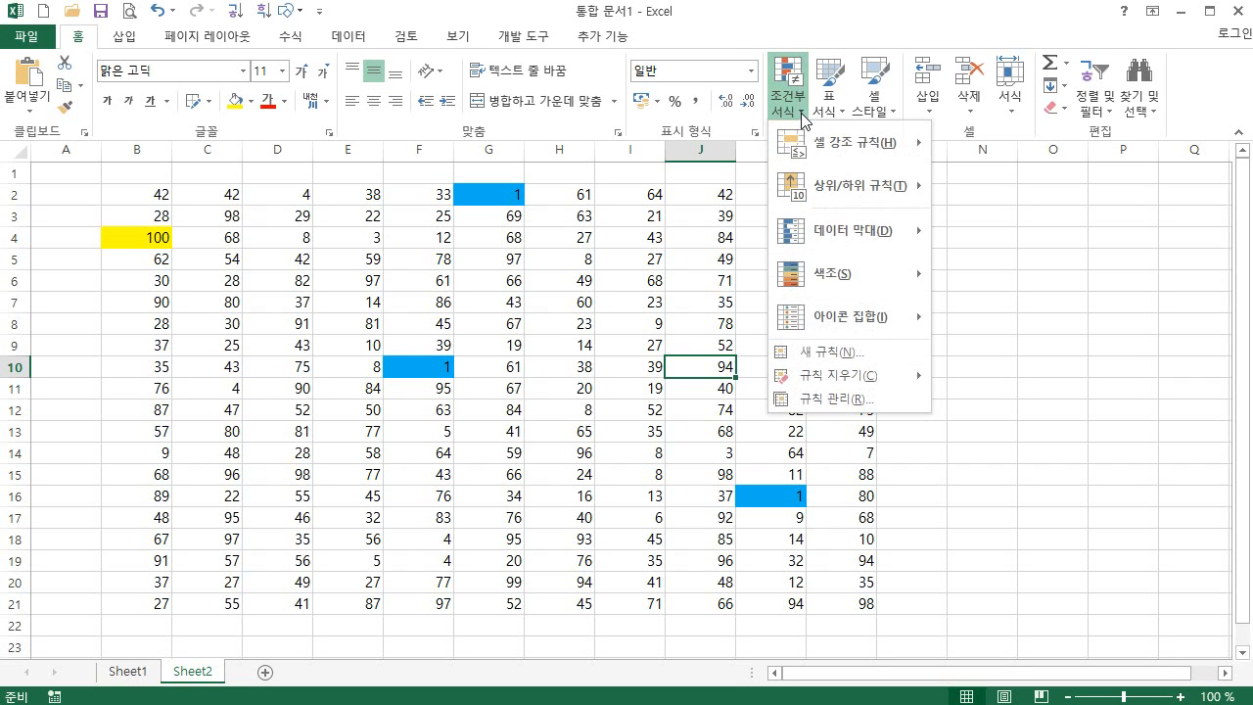
left_click(833, 398)
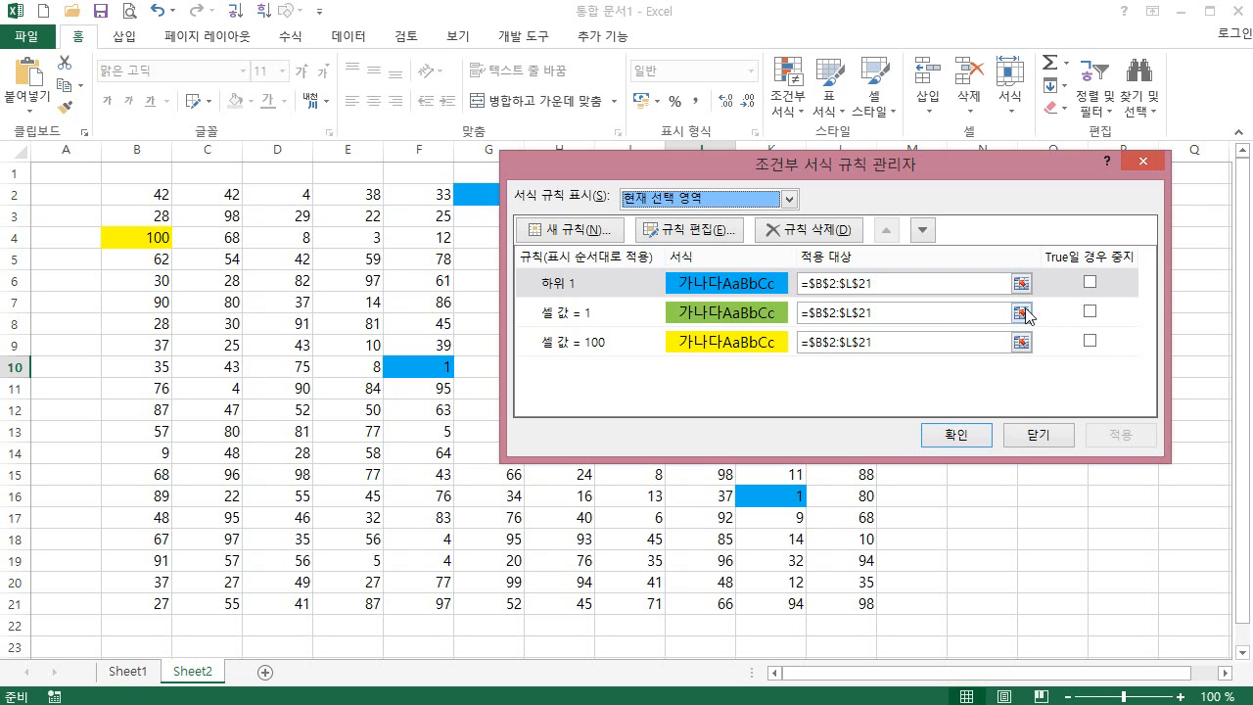
left_click(676, 229)
left_click(972, 477)
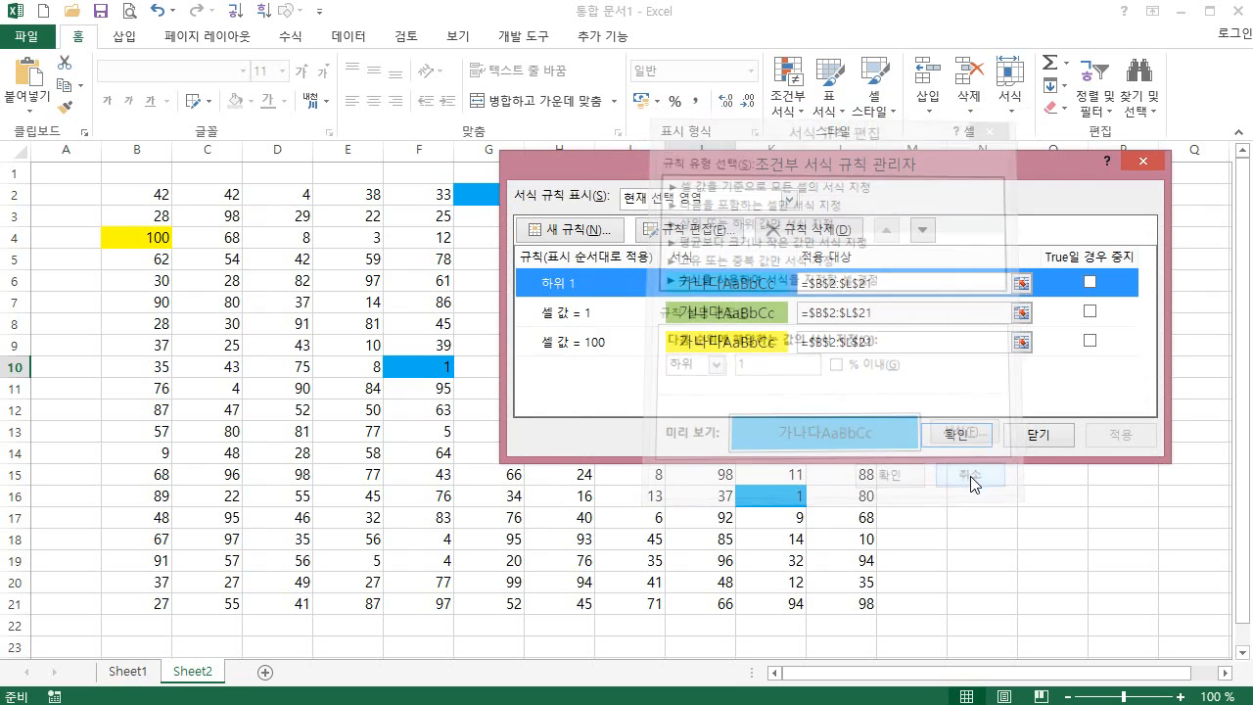
left_click(946, 437)
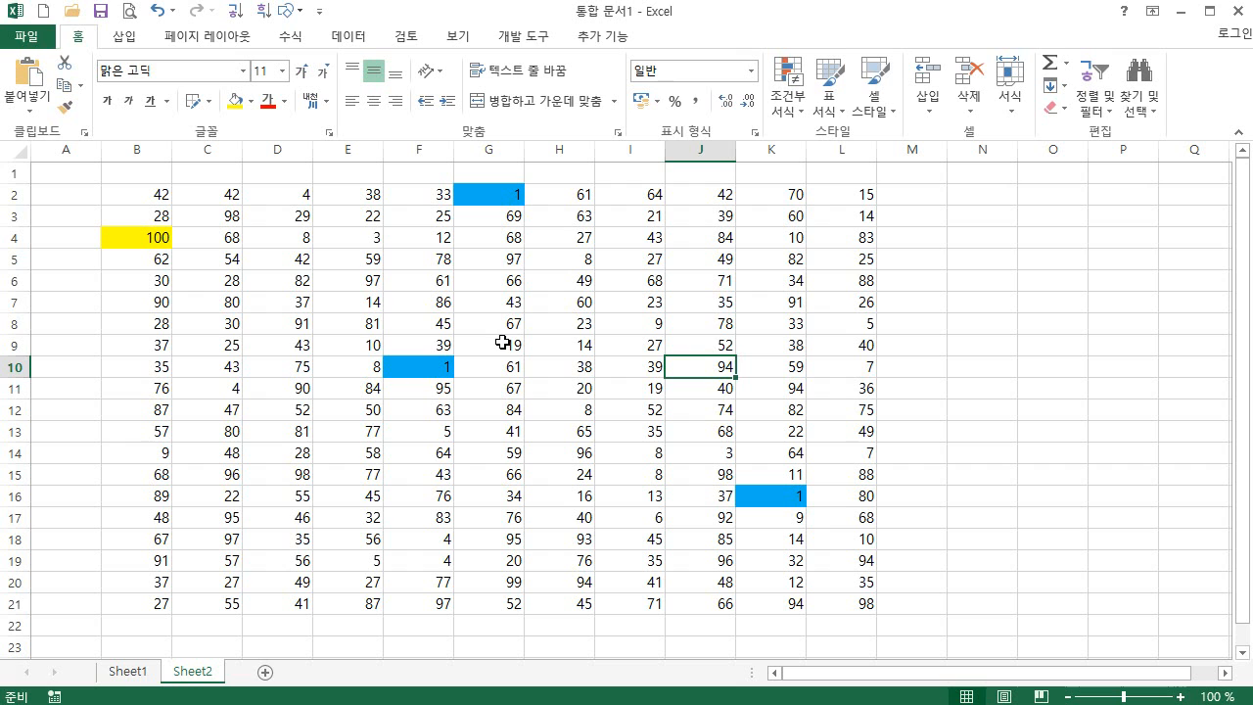
Step: Compare selecting entire columns B to L with selecting only the ranges B2:L21 and B1:L21, ending with cell G6 selected
left_click_drag(164, 150, 842, 187)
left_click(333, 322)
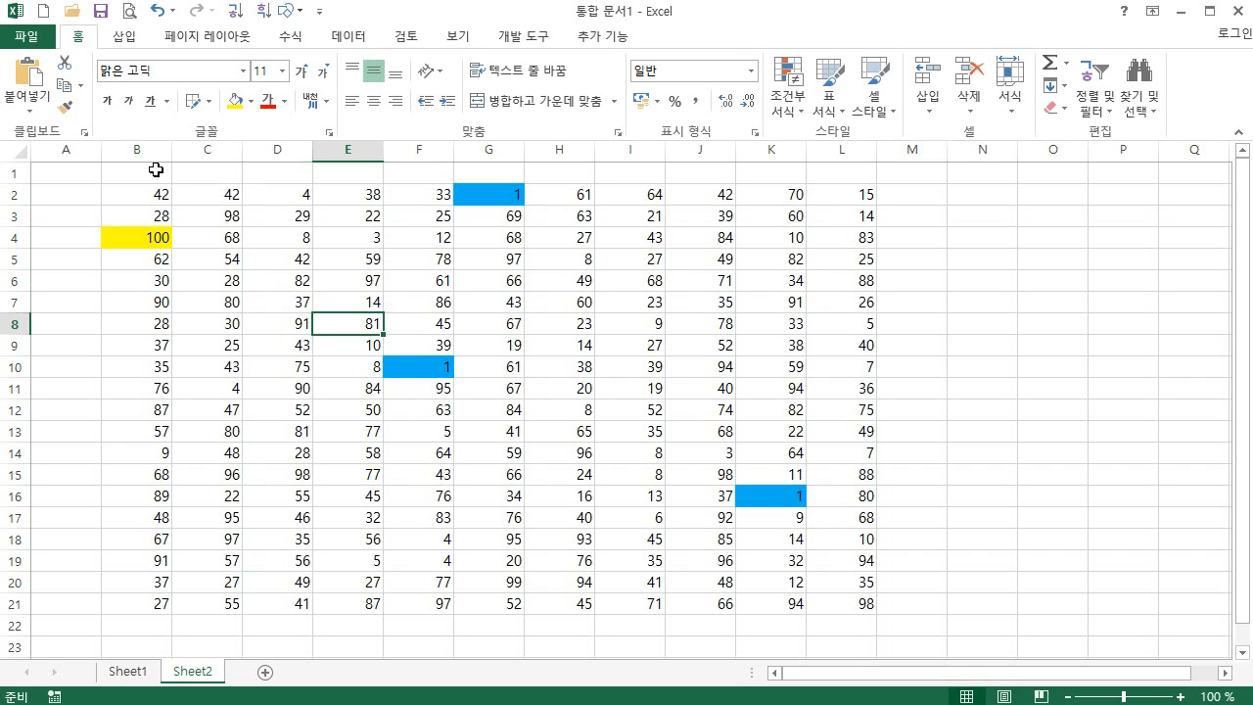
mouse_move(131, 189)
left_mouse_down()
mouse_move(302, 316)
mouse_move(809, 608)
mouse_move(856, 622)
mouse_move(849, 600)
left_mouse_up()
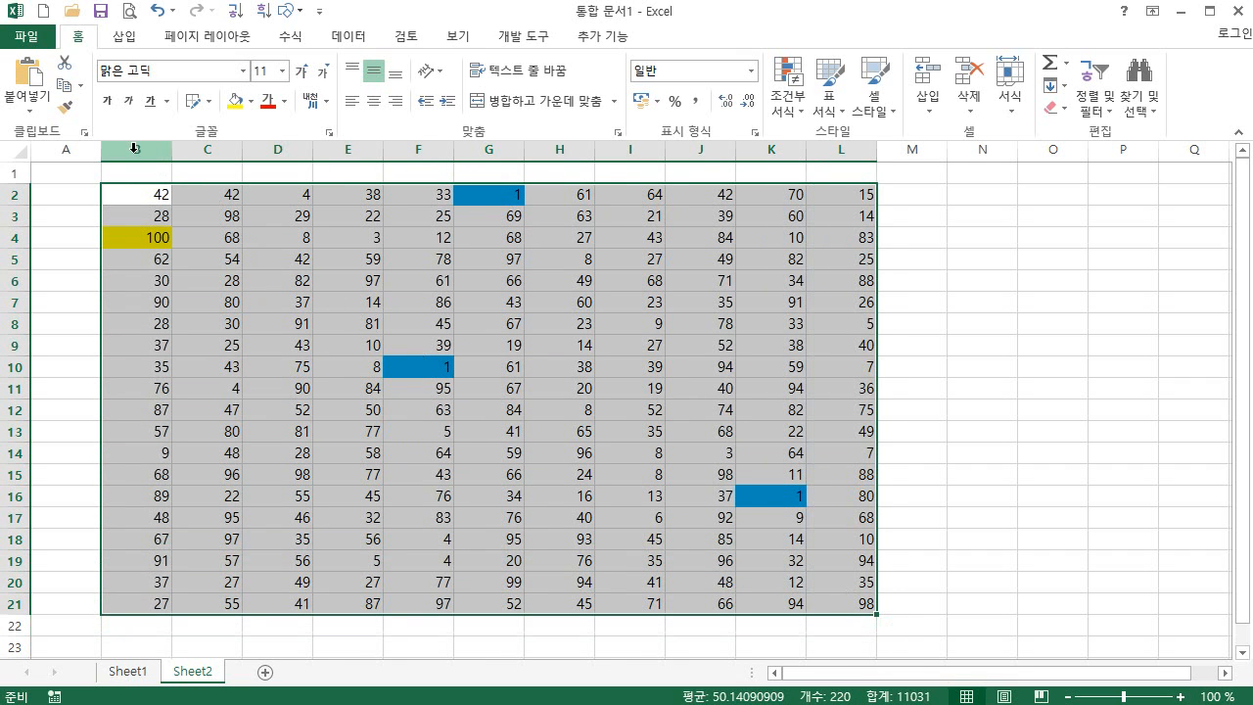
left_click_drag(134, 147, 847, 231)
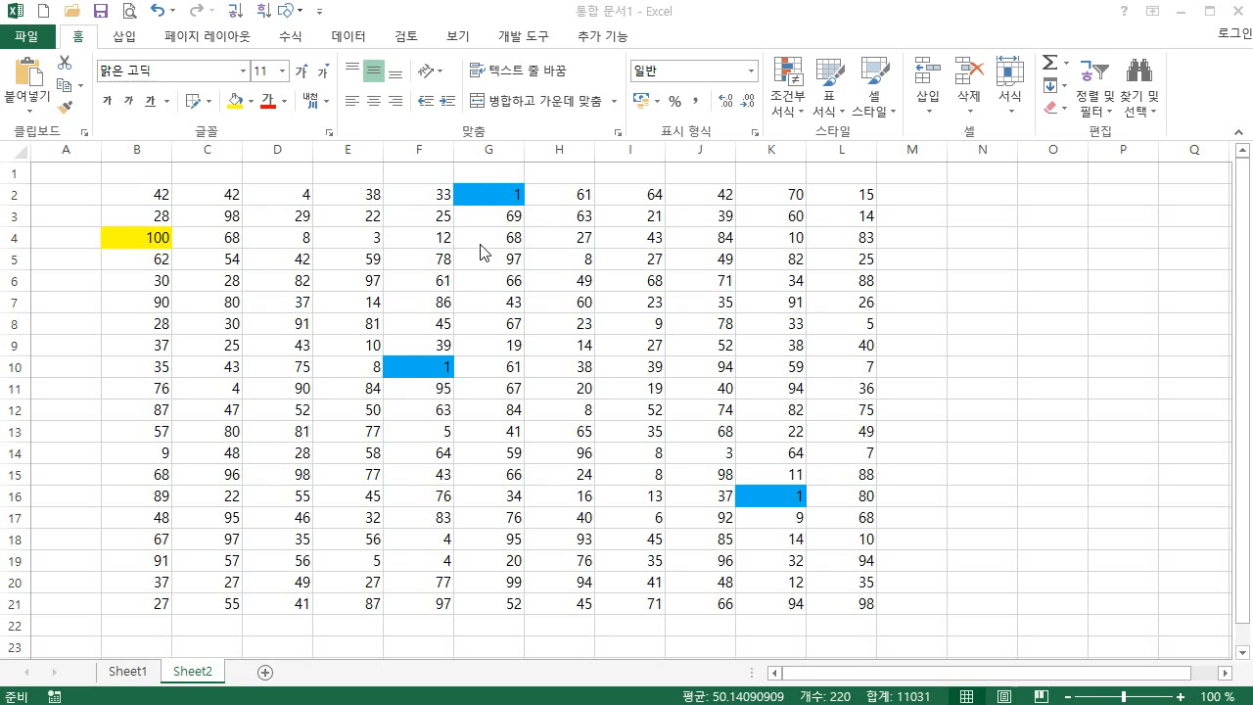
left_click(484, 277)
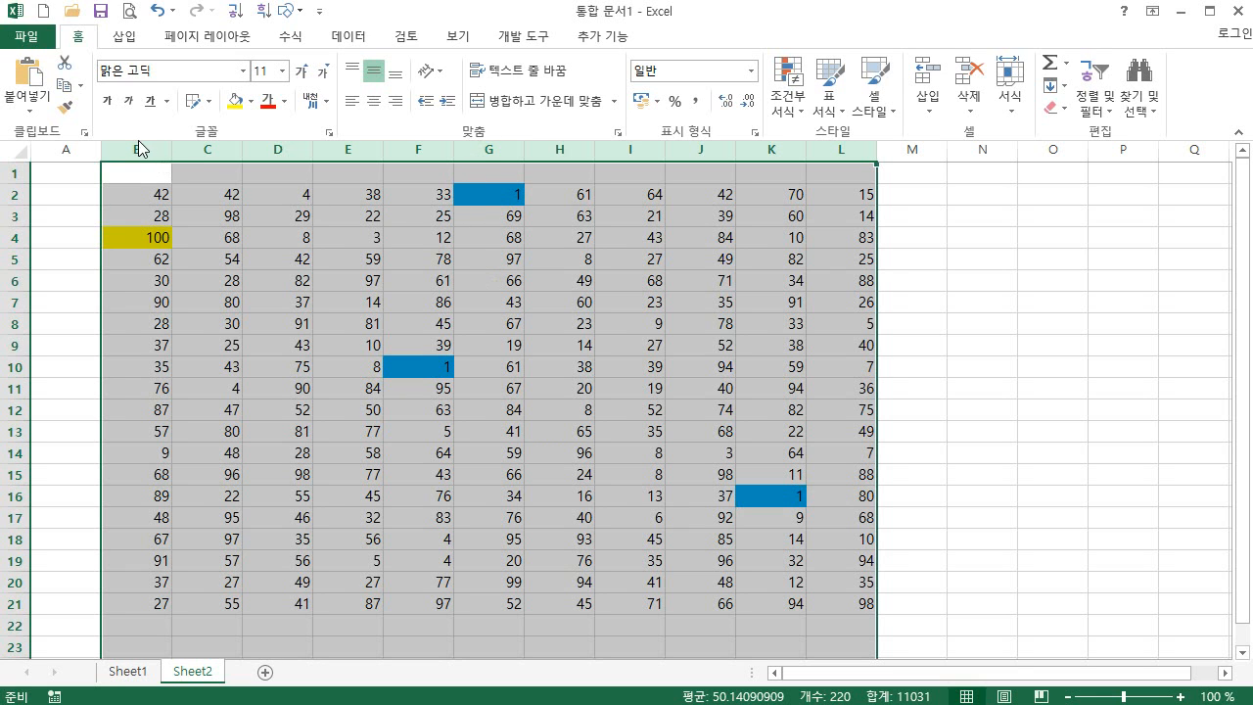
left_click(607, 529)
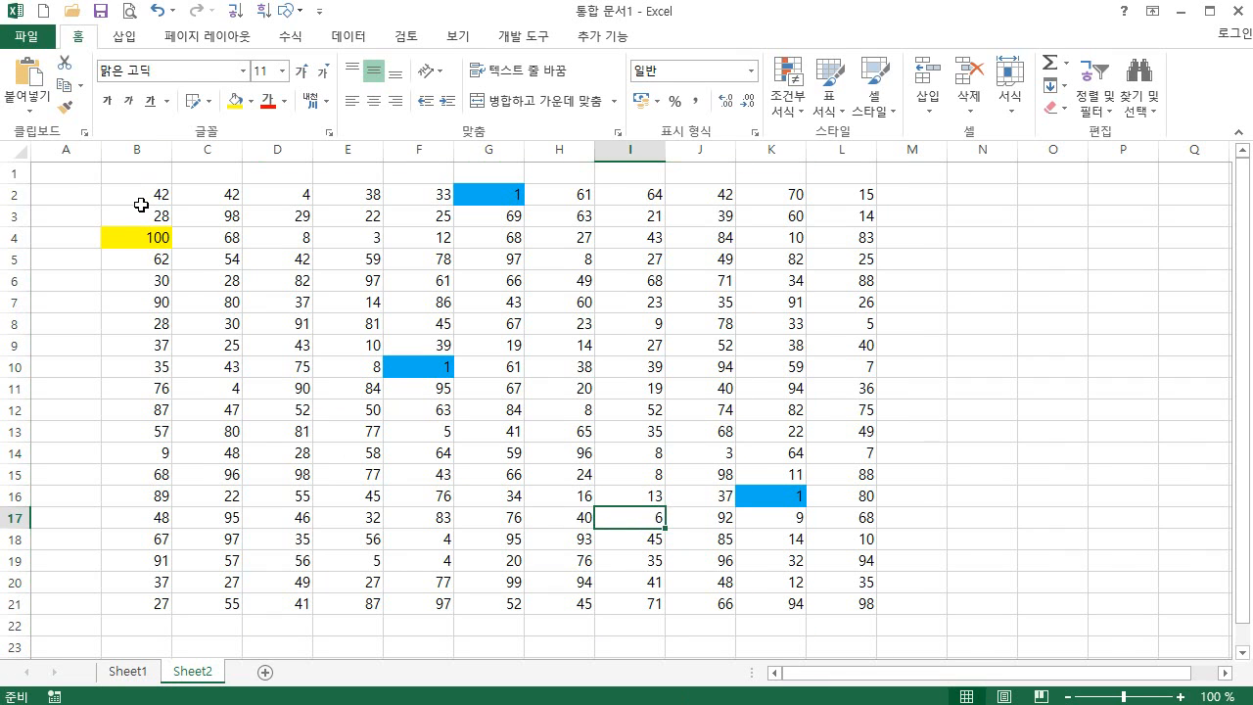
left_click_drag(140, 202, 837, 597)
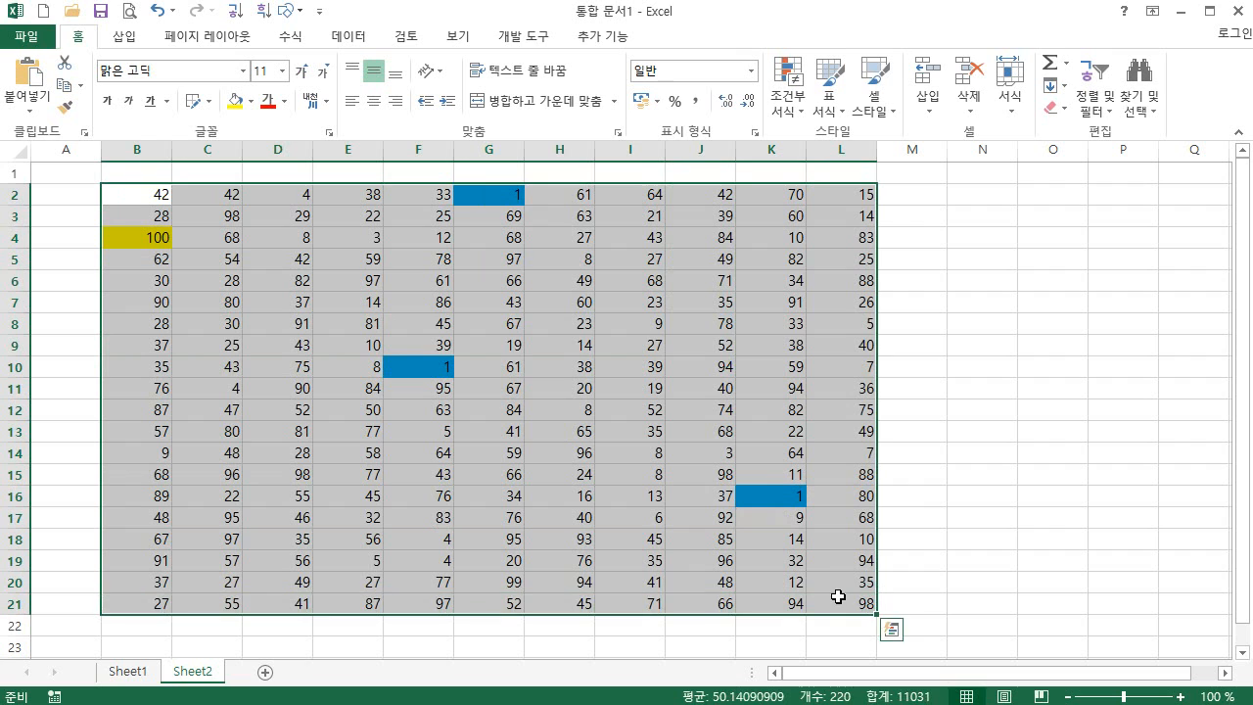
left_click(255, 264)
left_click_drag(137, 150, 854, 187)
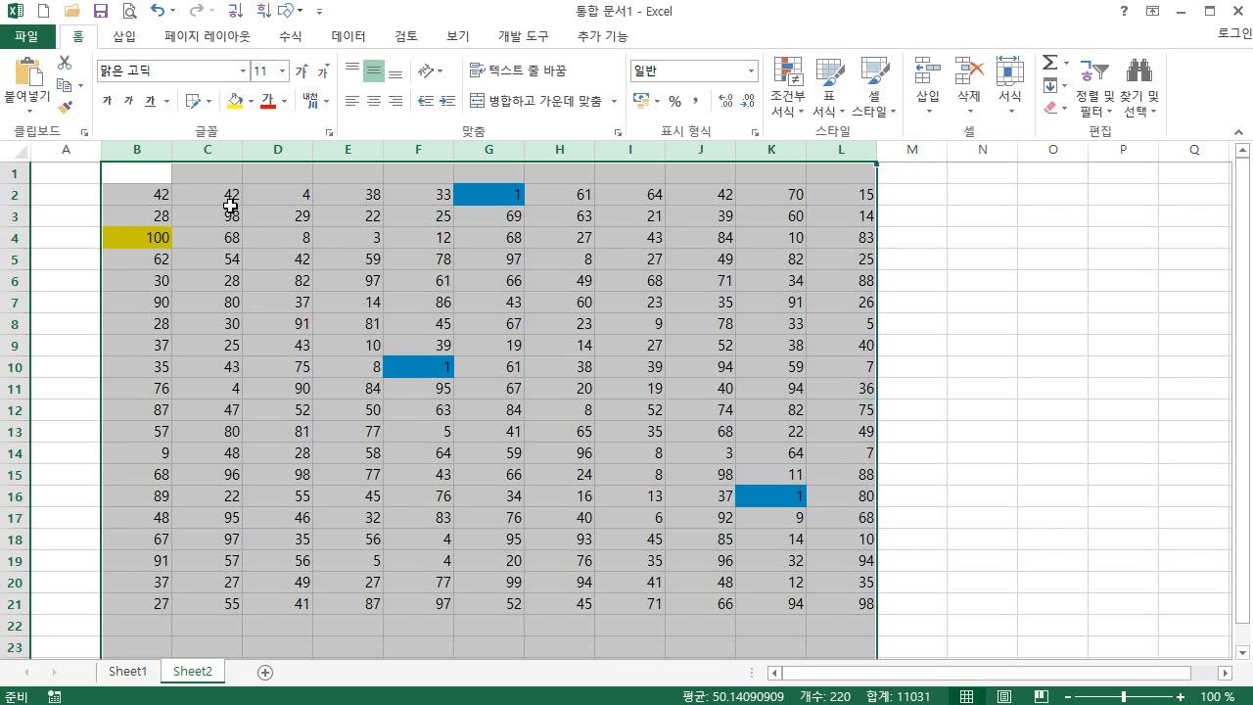
left_click_drag(141, 172, 845, 603)
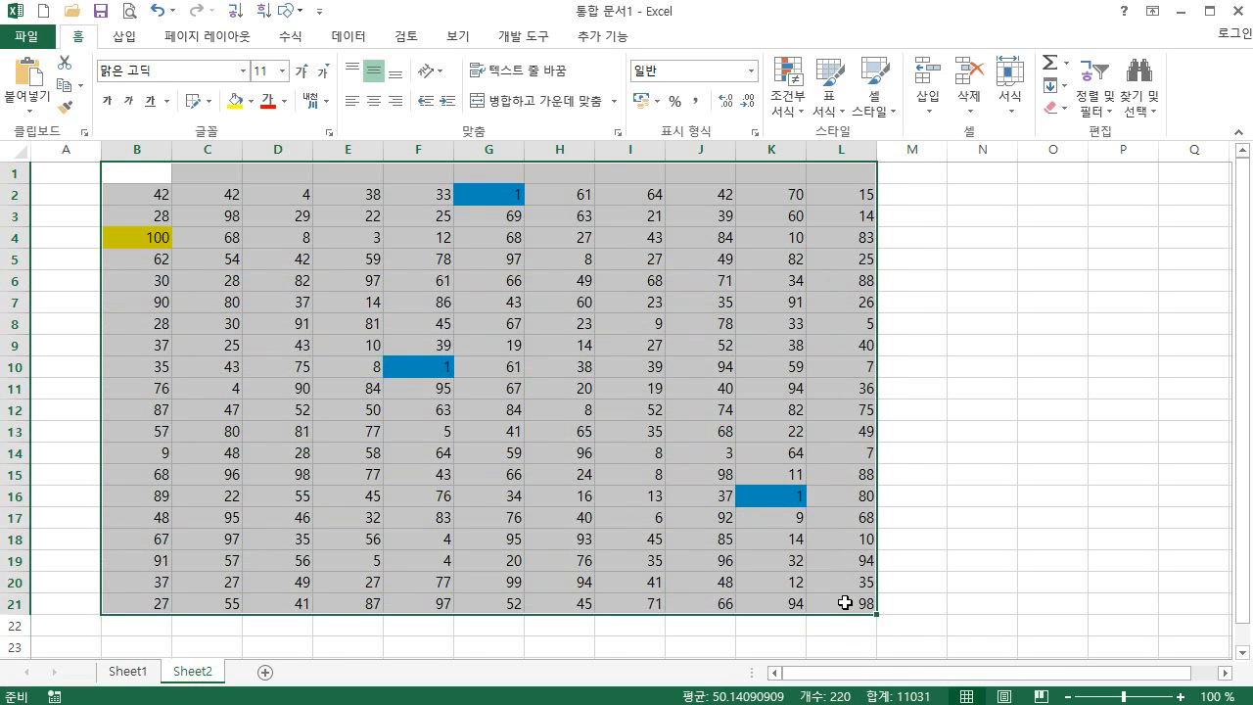
left_click(536, 412)
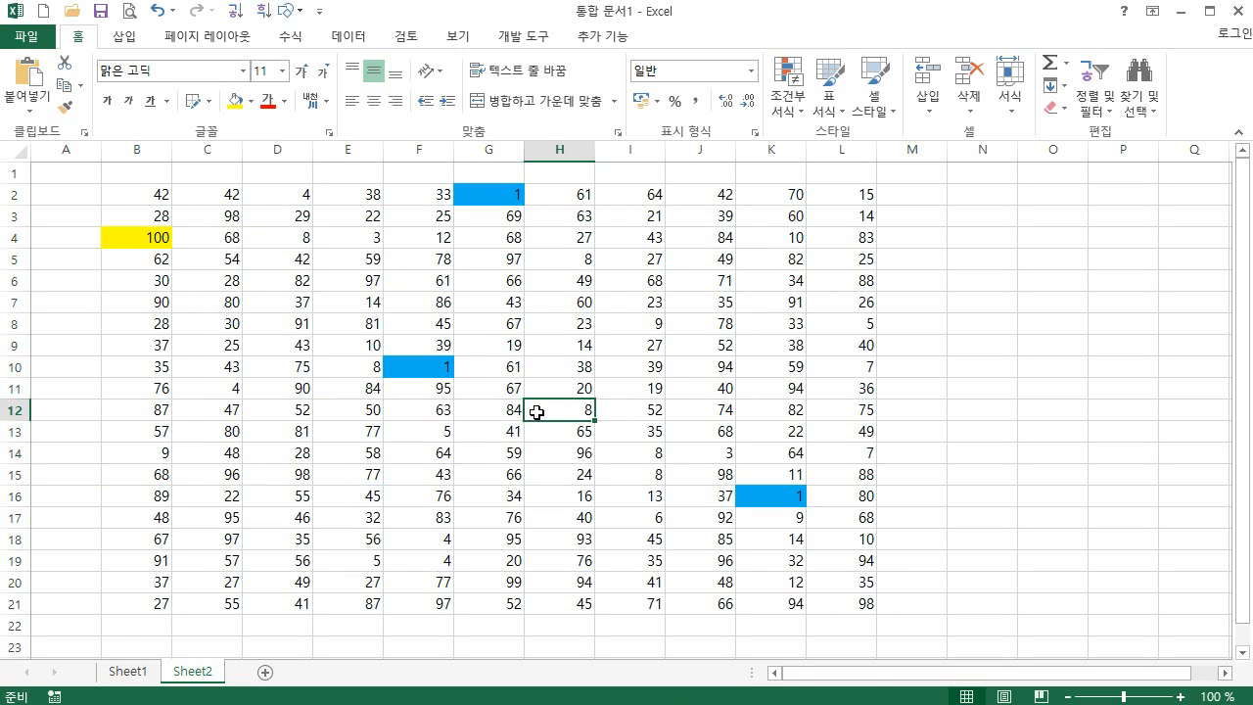
left_click(484, 290)
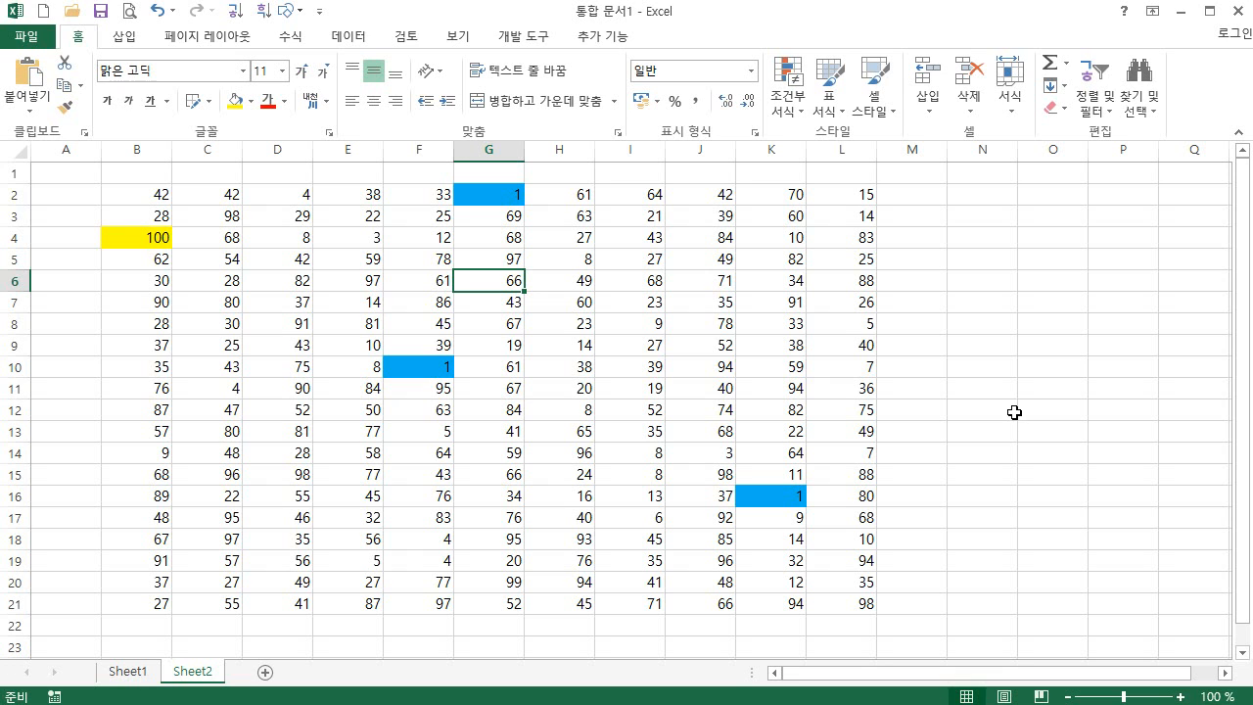
Step: Recalculate the random numbers repeatedly and examine how the 100, bottom 1 and value = 1 rules highlight cells in B2:L21
key("F9")
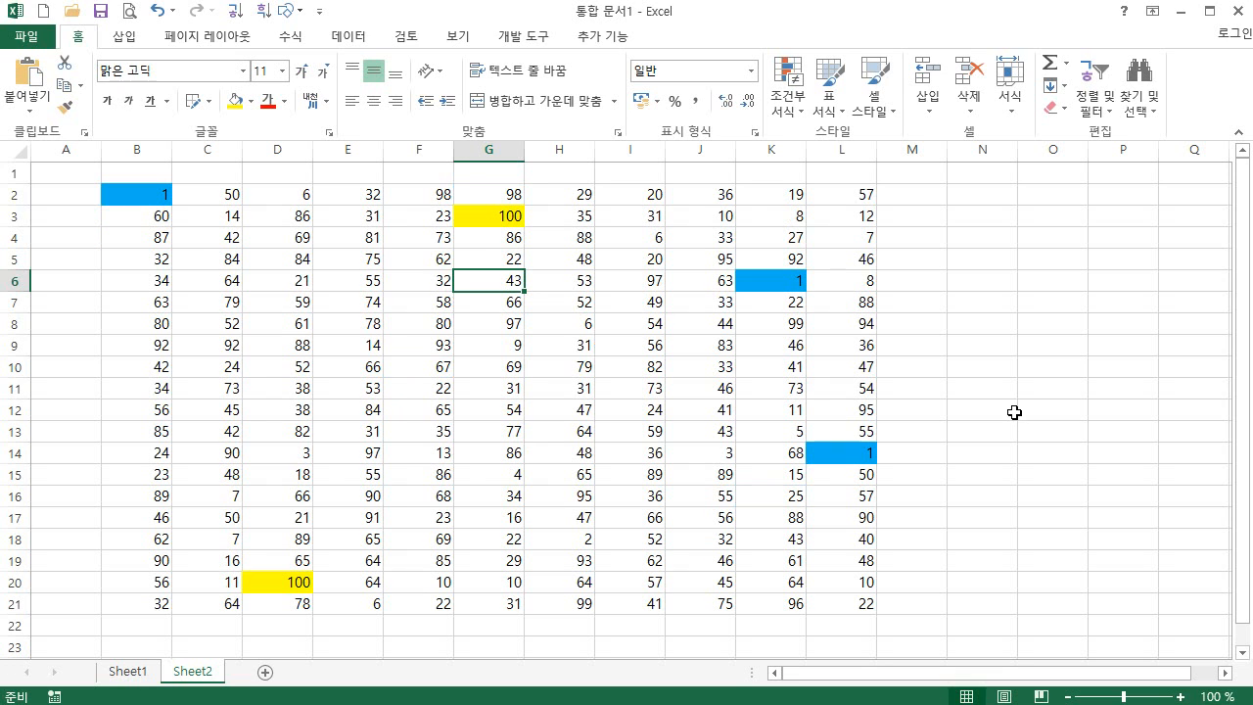
key("F9")
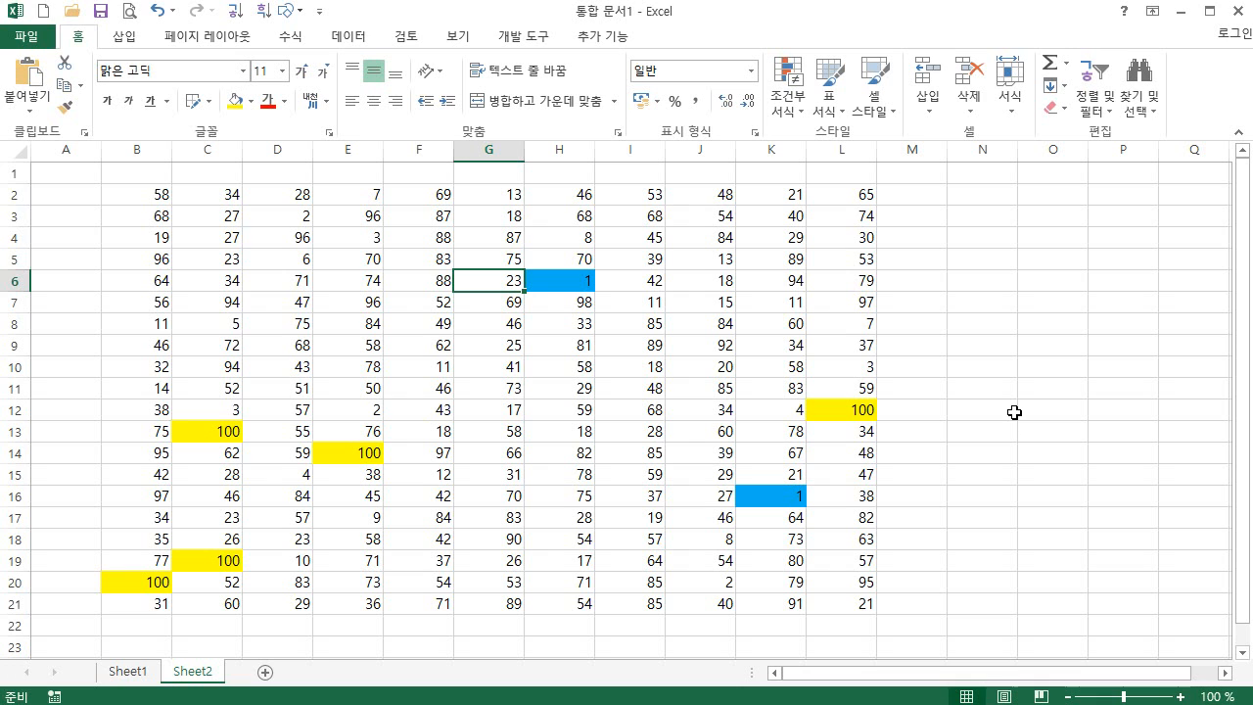
key("F9")
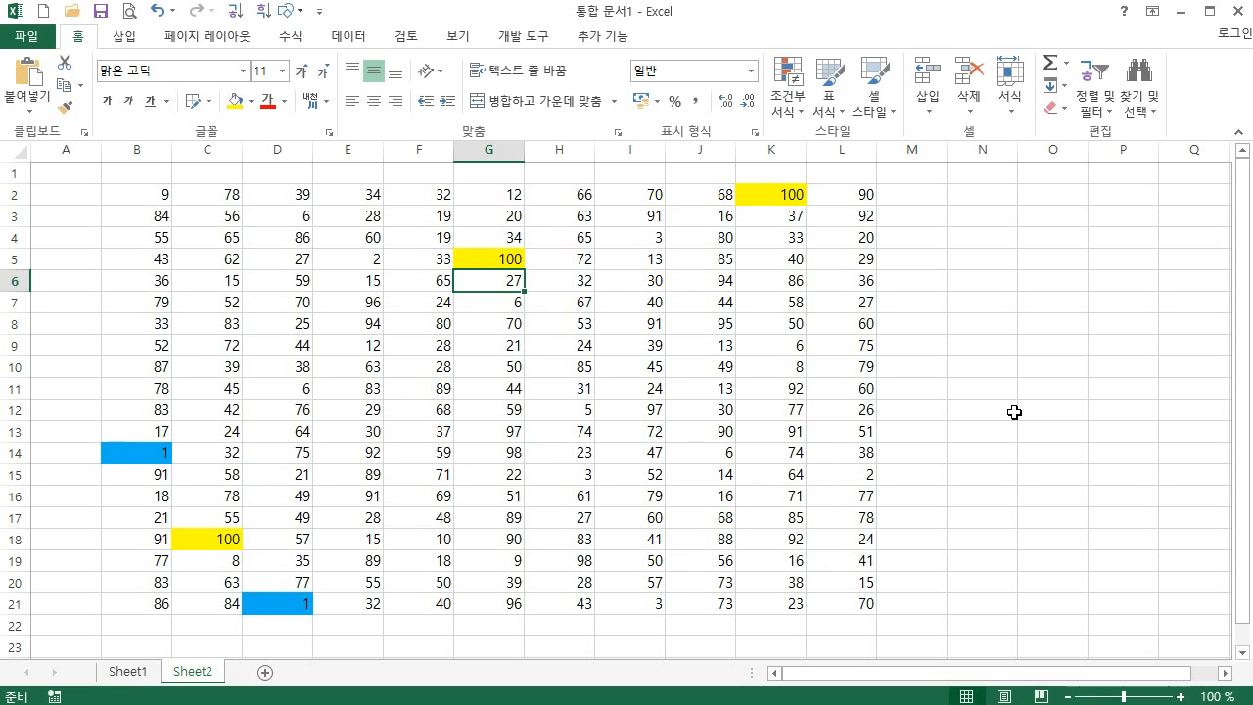
key("F9")
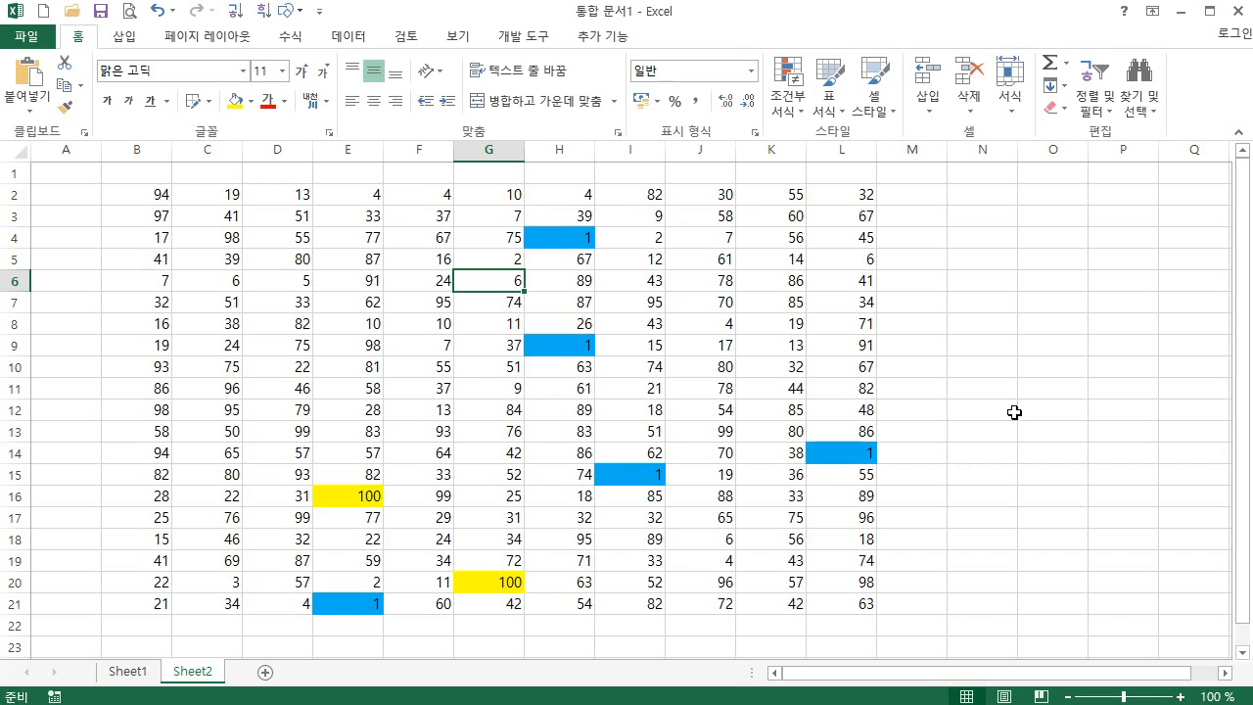
key("F9")
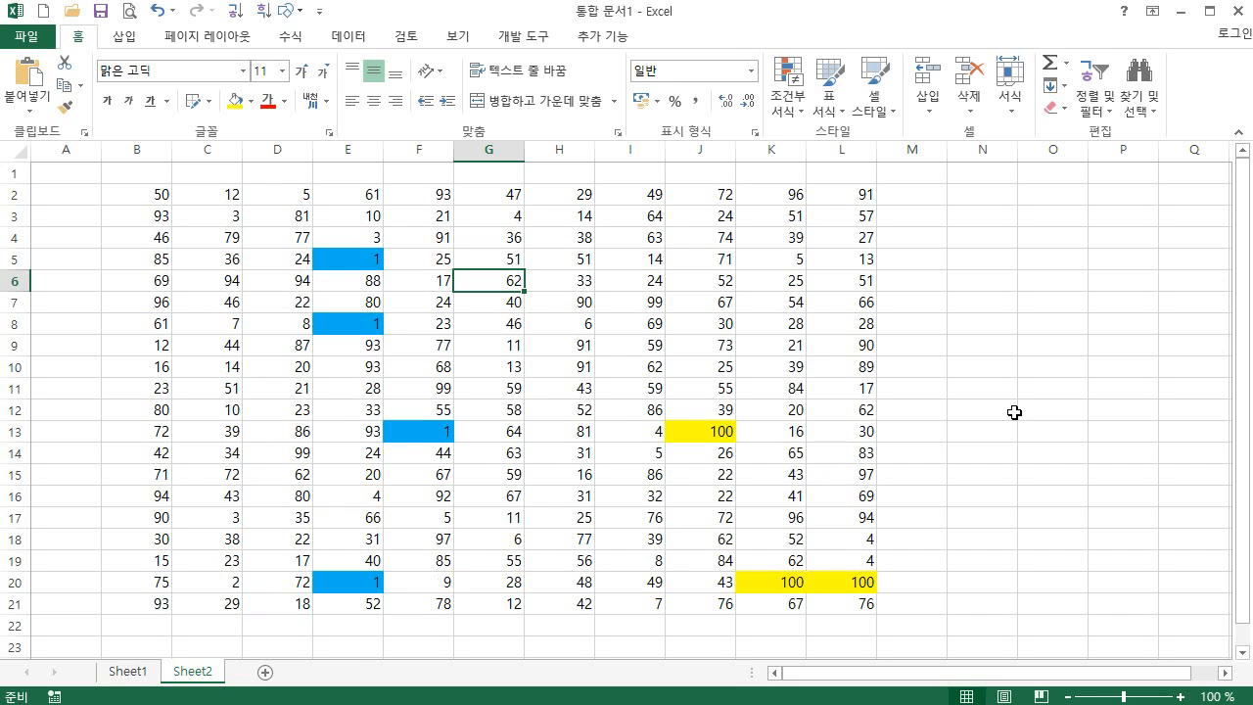
key("F9")
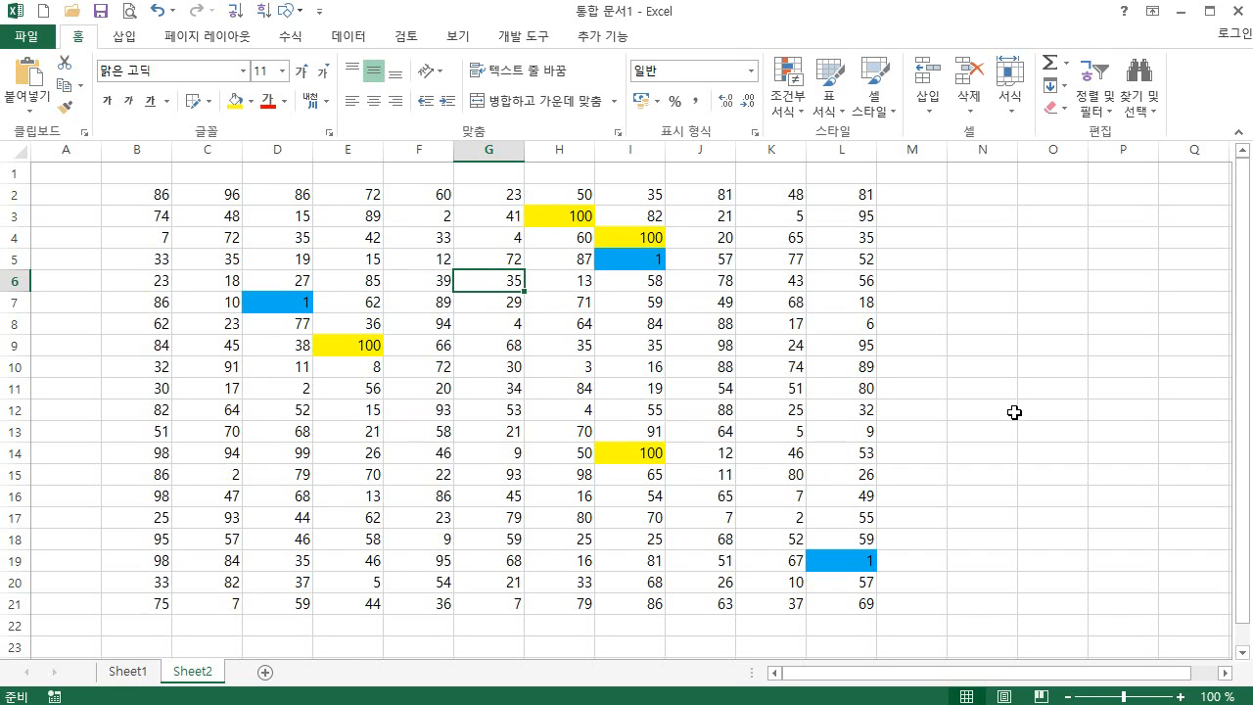
key("F9")
key("F9")
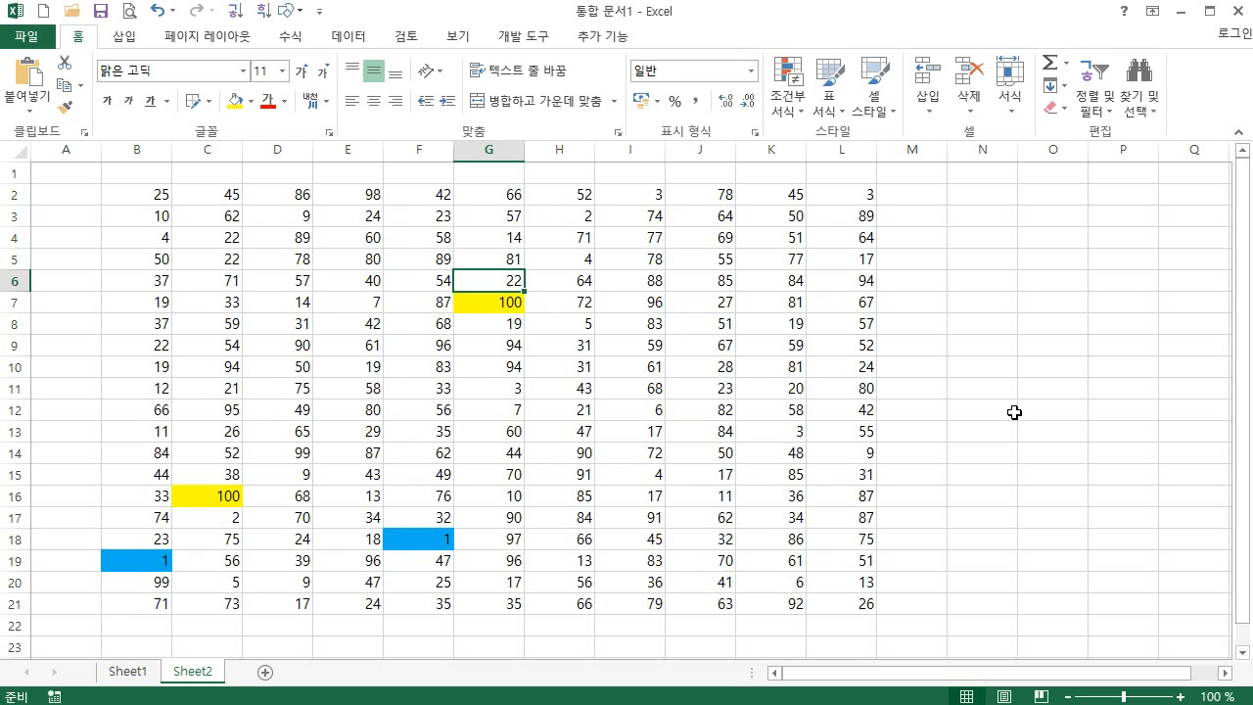
key("F9")
key("F9")
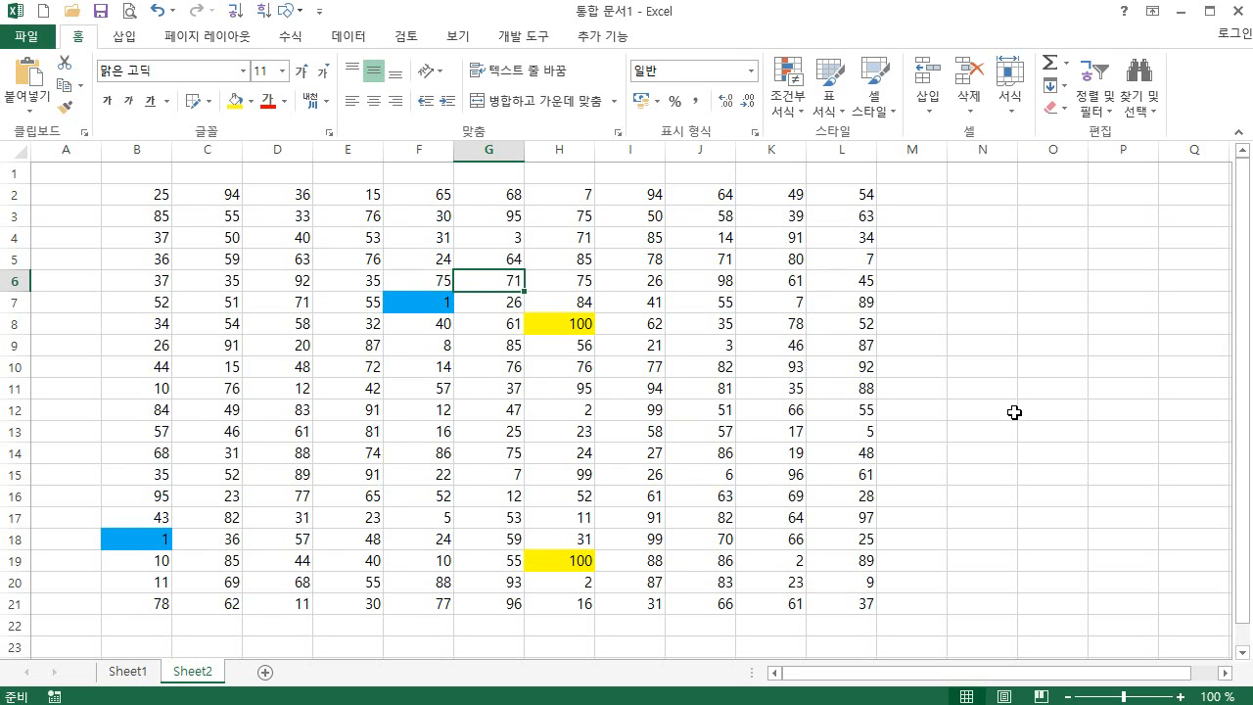
key("F9")
key("F9")
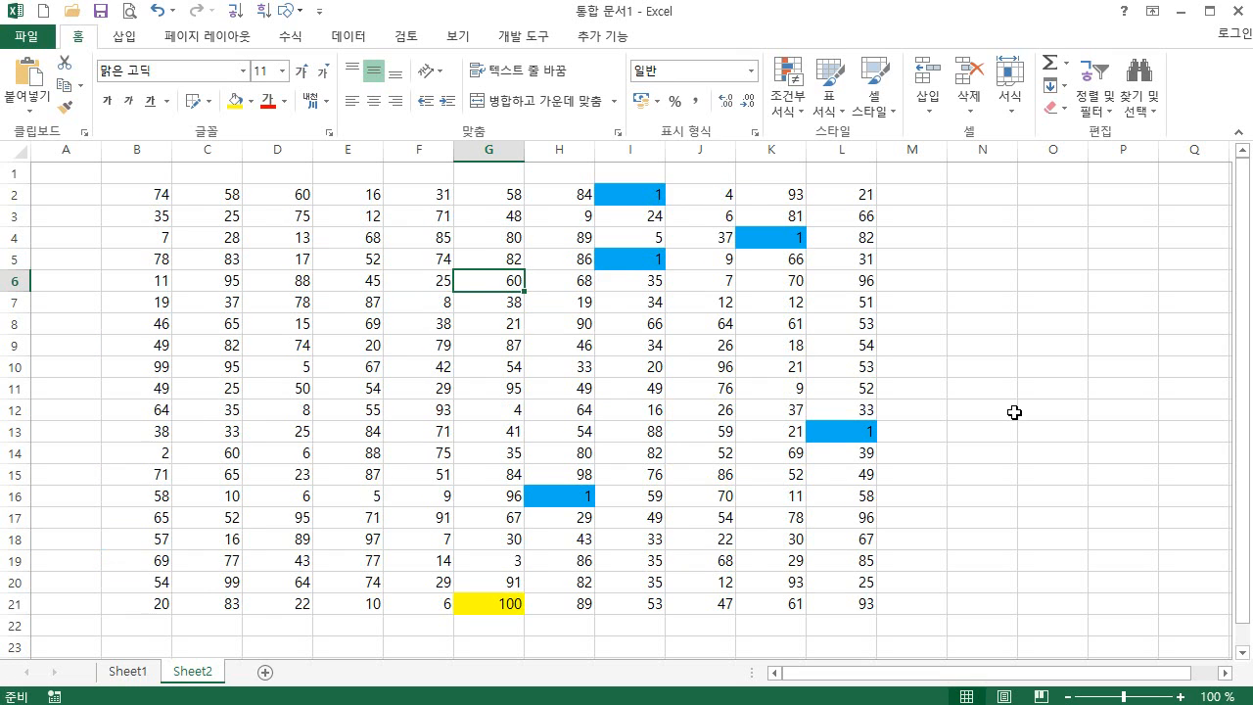
key("F9")
key("F9")
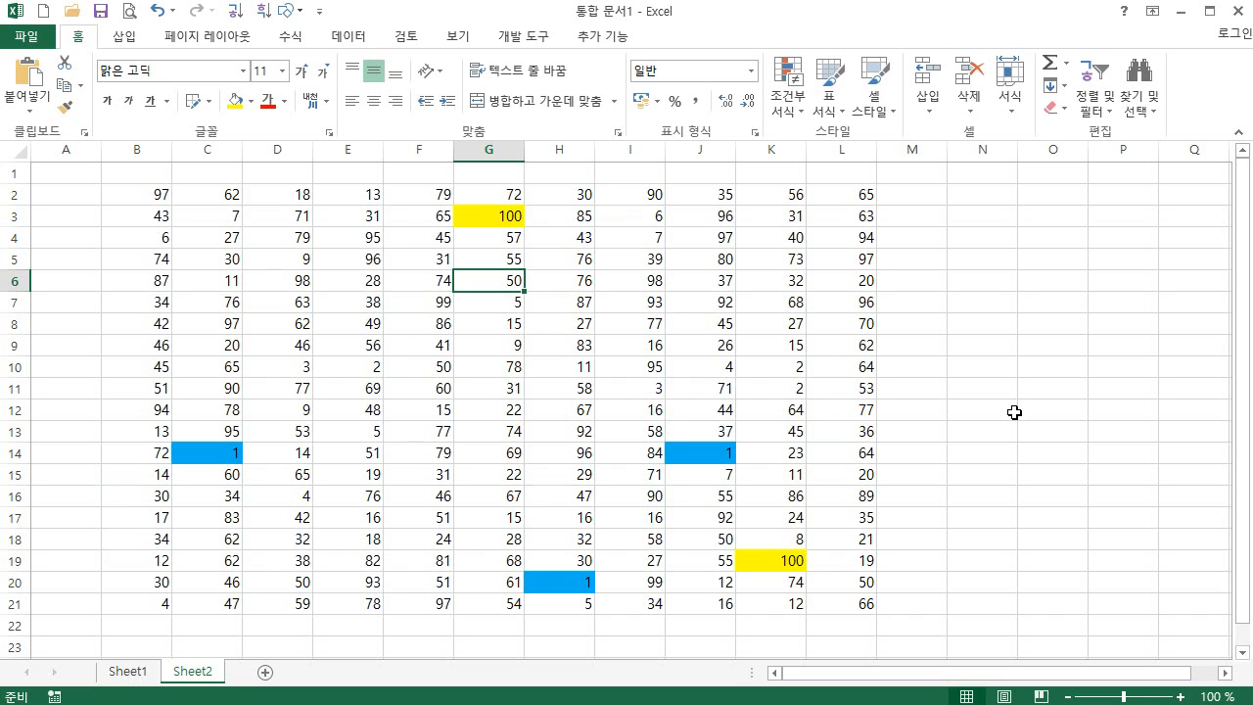
key("F9")
key("F9")
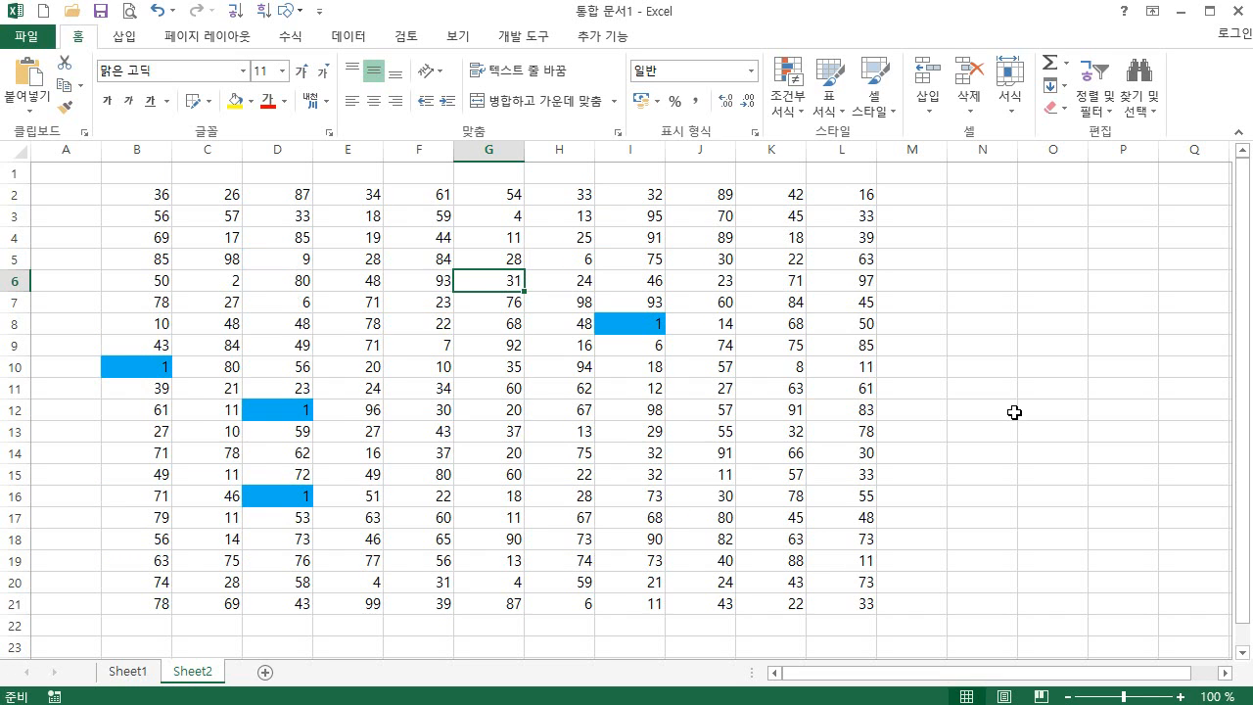
key("F9")
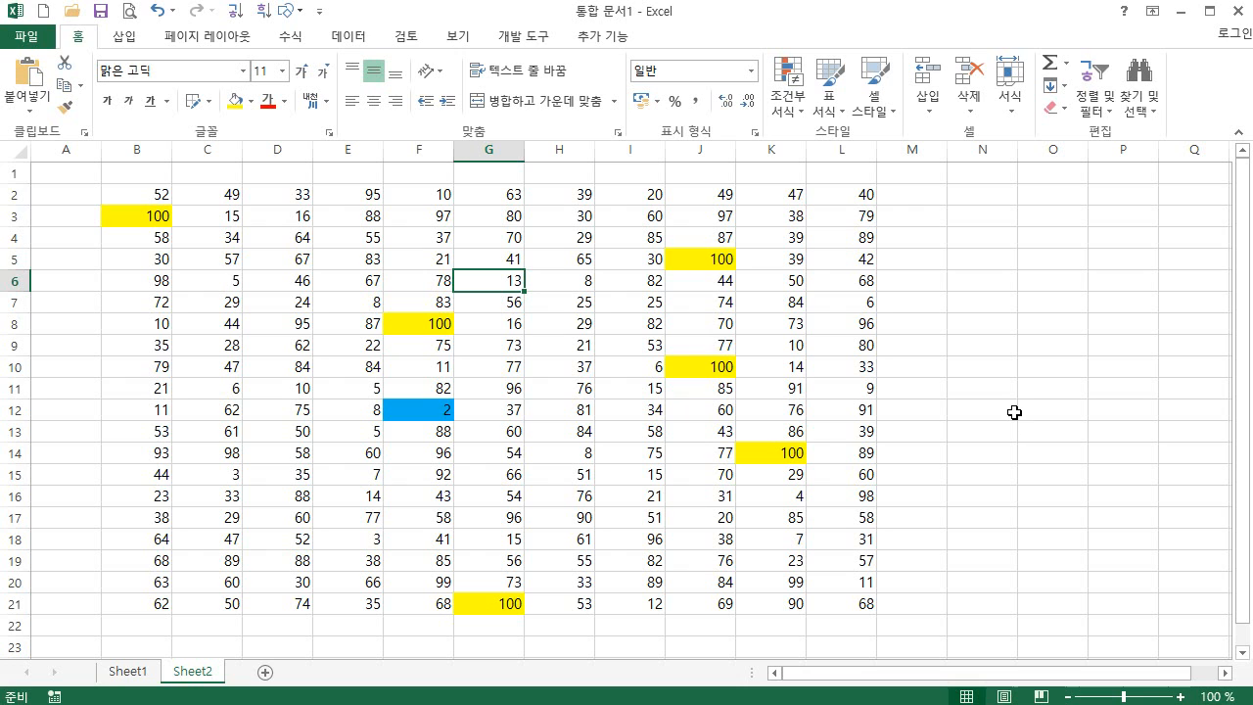
key("F9")
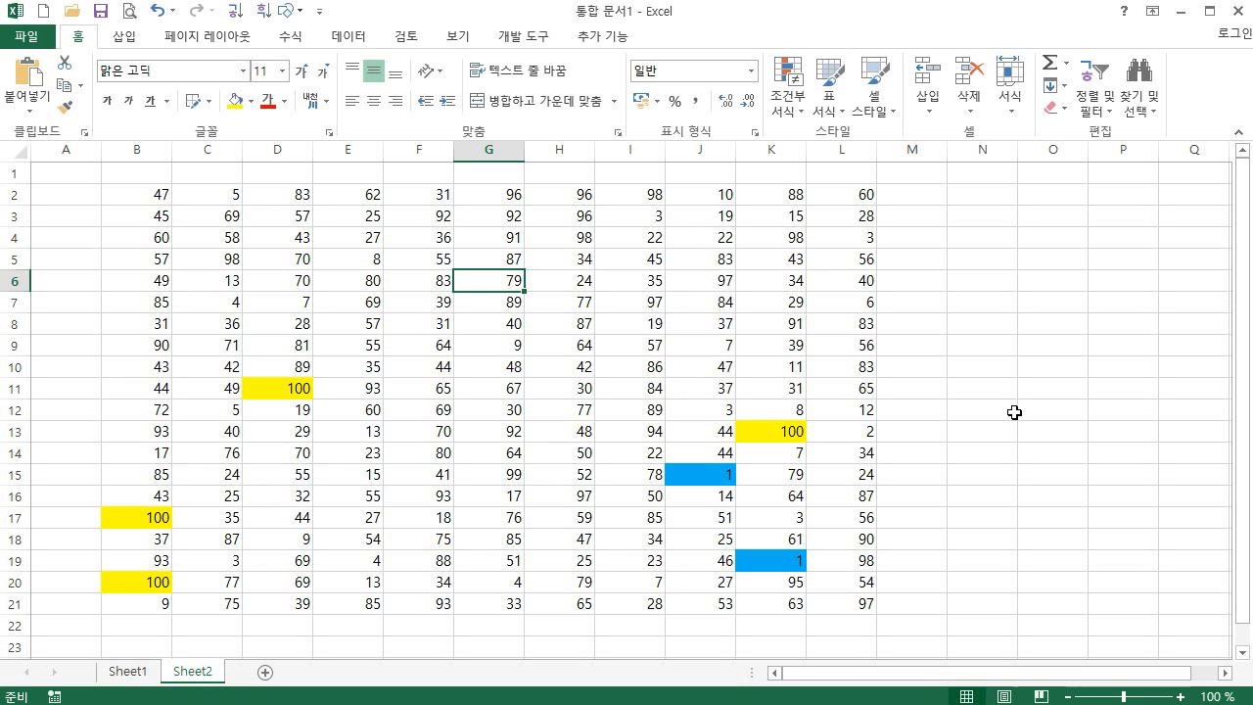
key("F9")
key("F9")
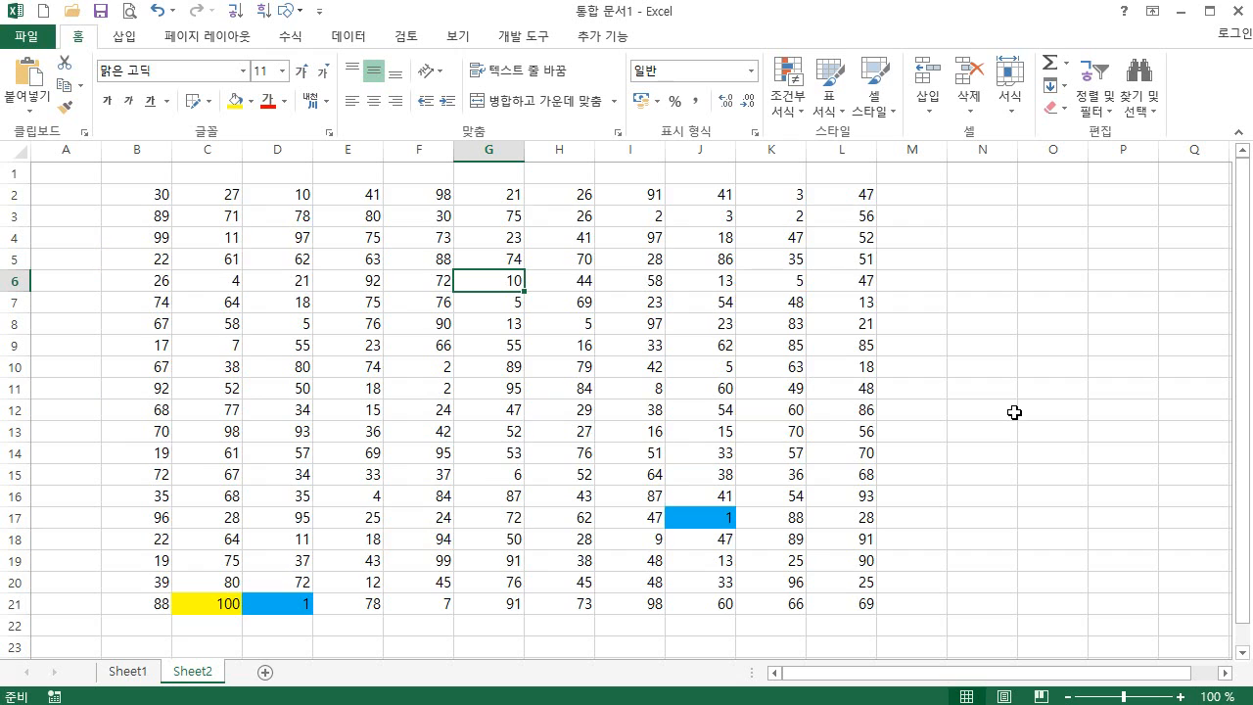
key("F9")
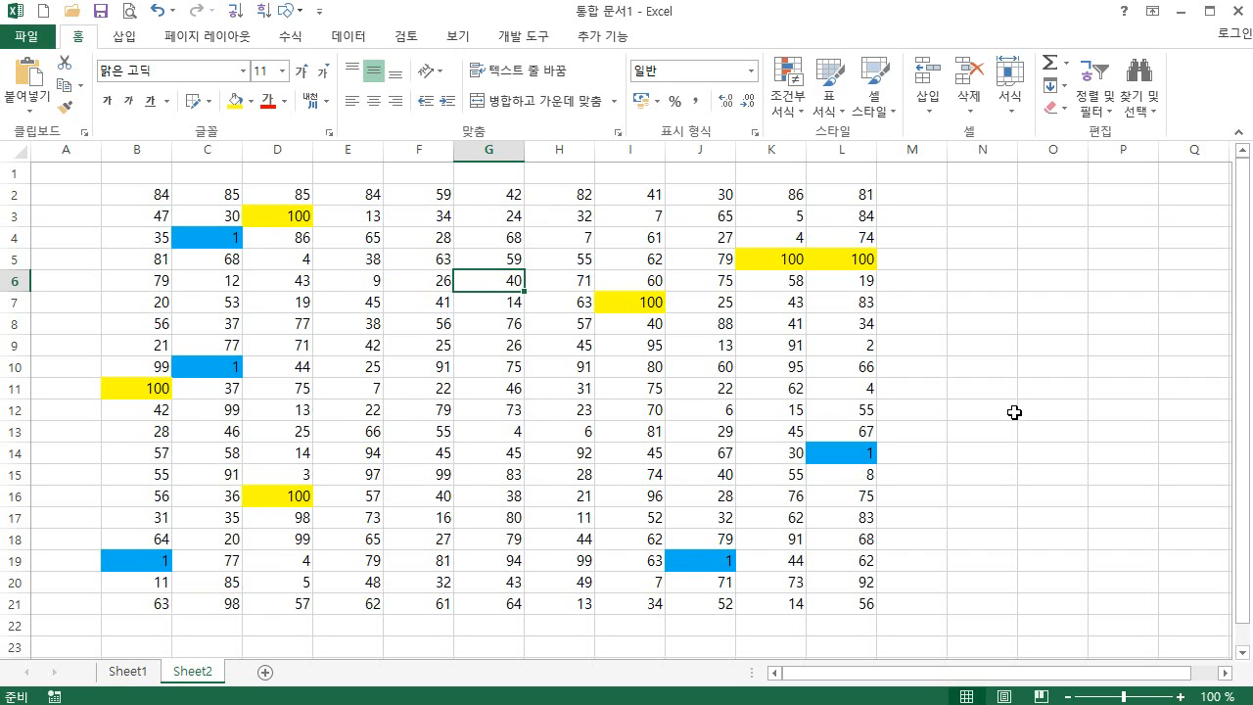
key("F9")
key("F9")
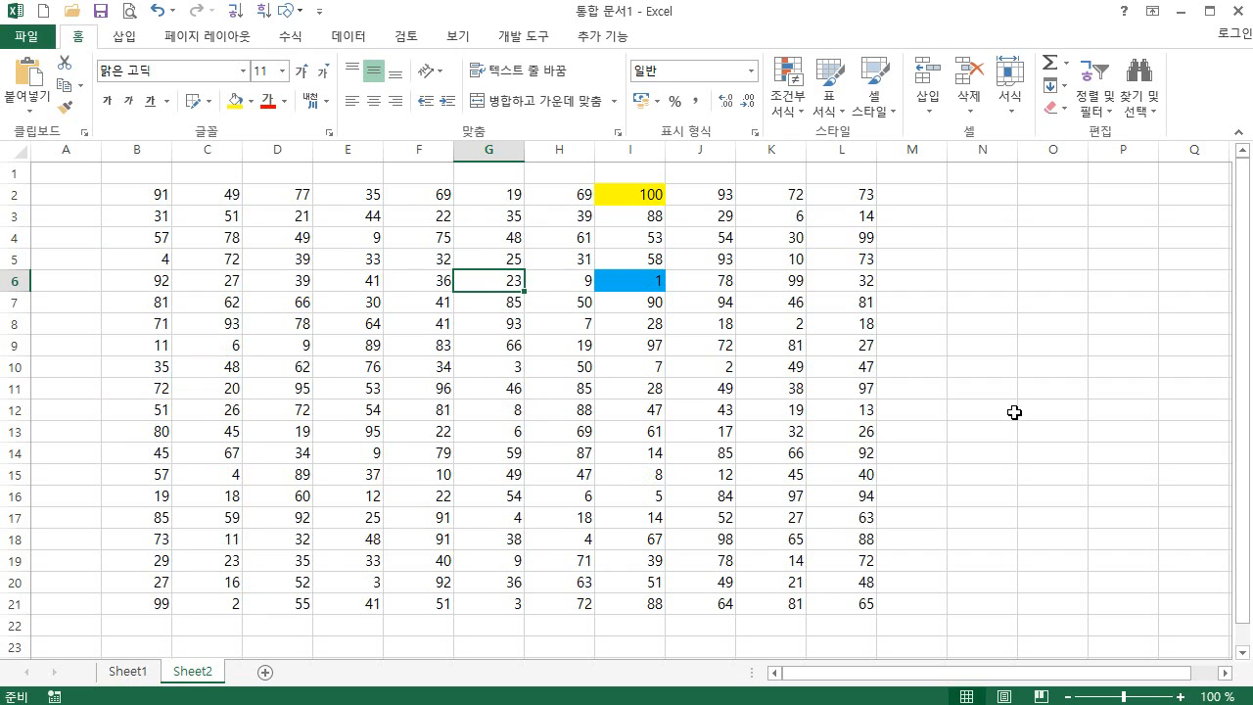
key("F9")
key("F9")
key("F9")
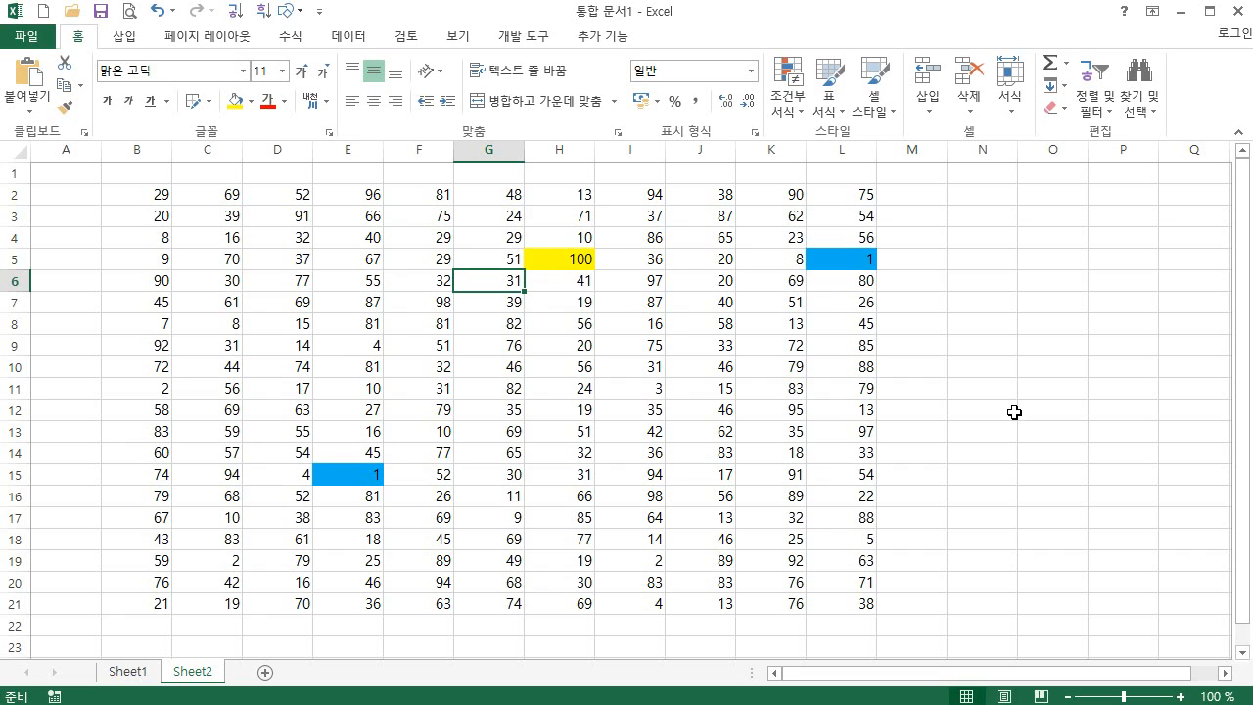
key("F9")
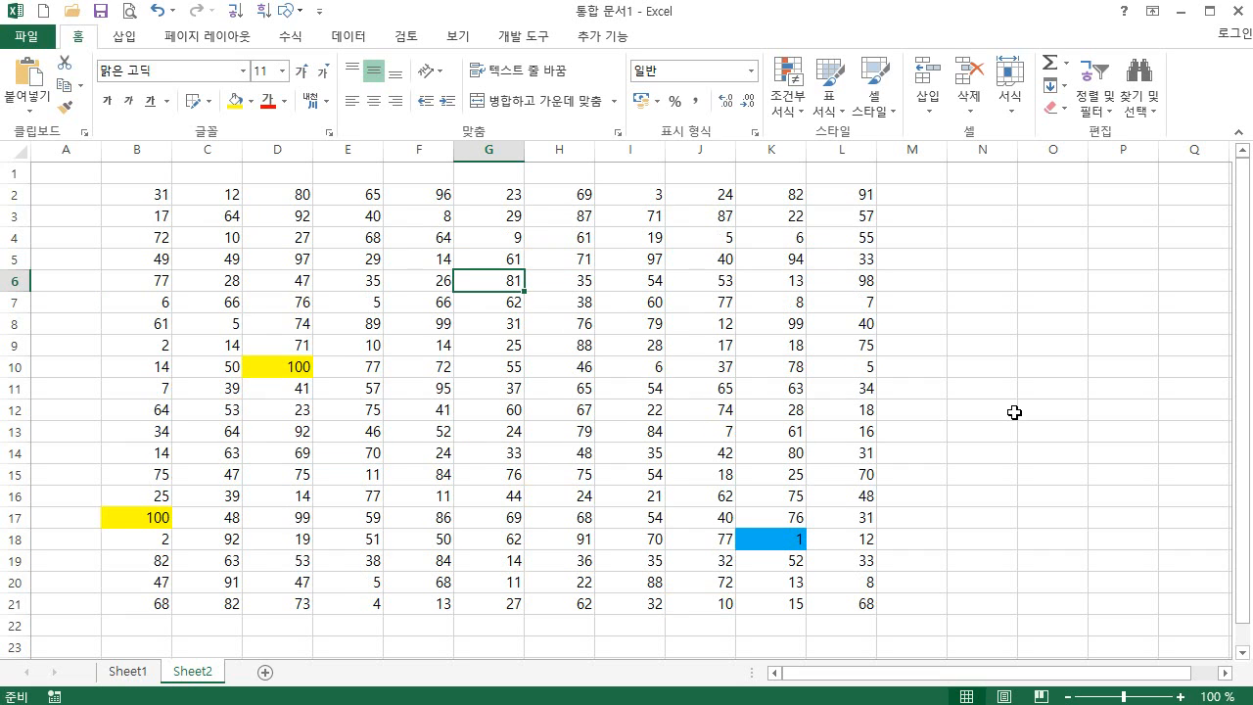
key("F9")
key("F9")
key("F9")
key("F9")
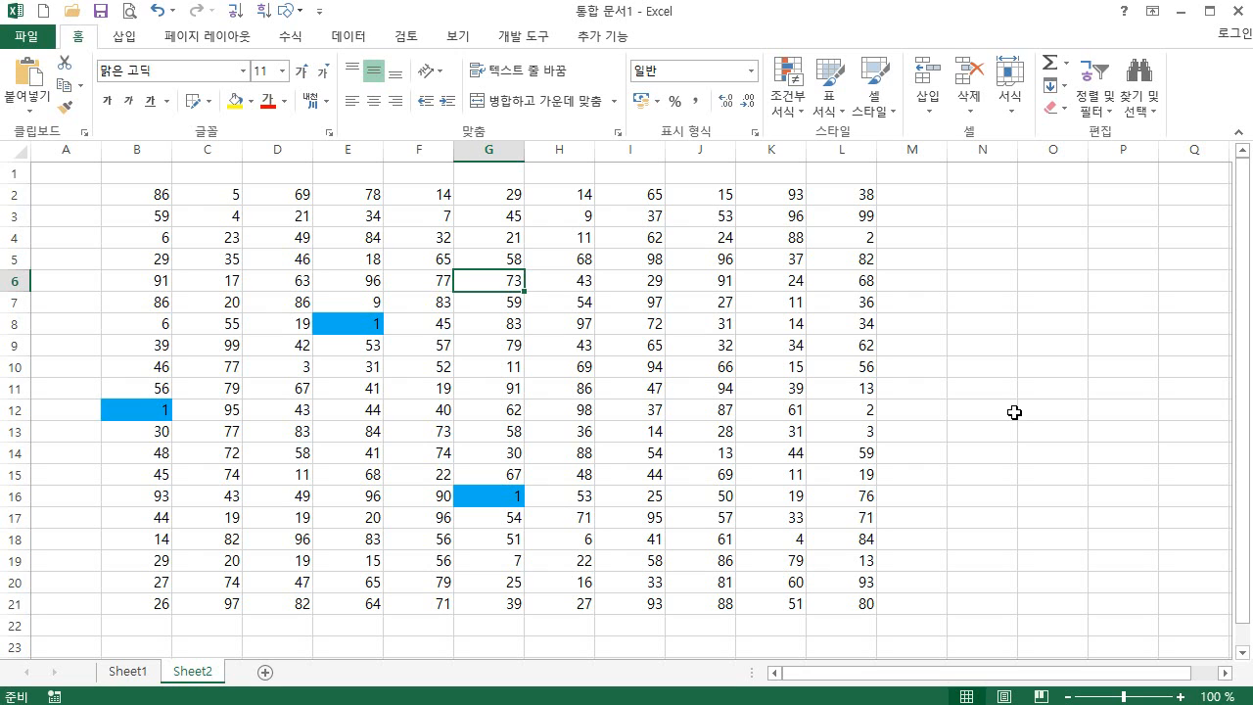
key("F9")
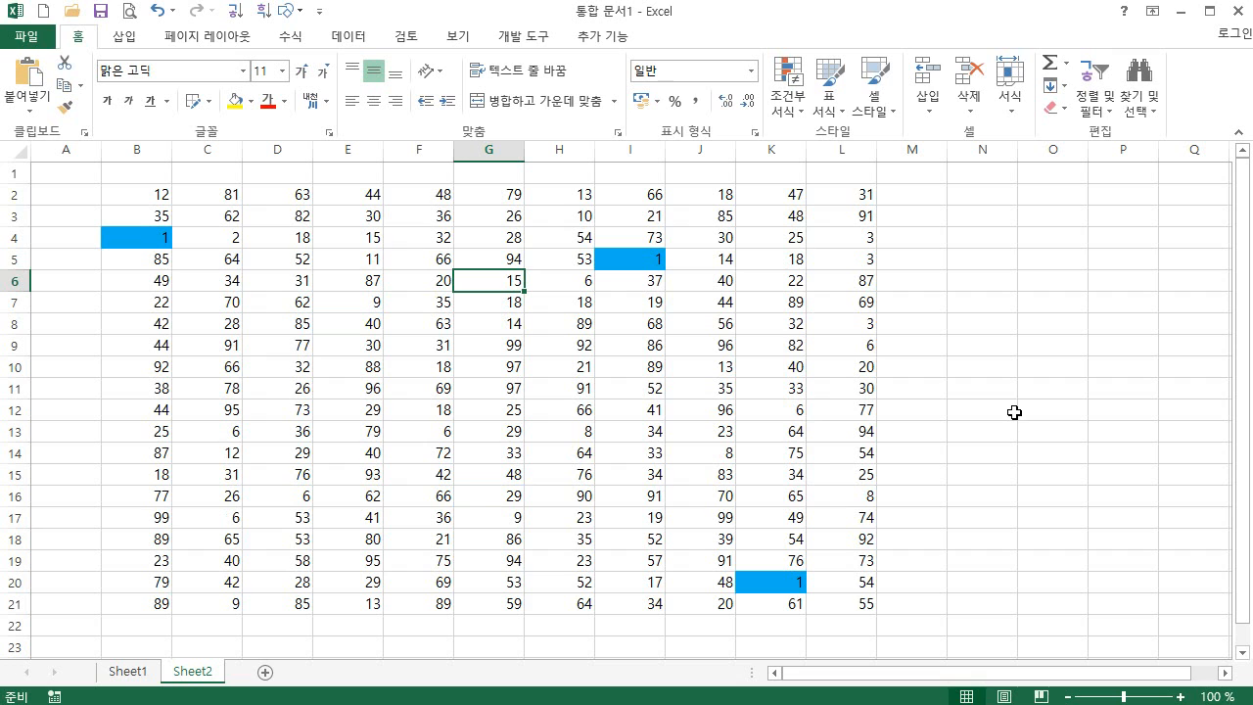
key("F9")
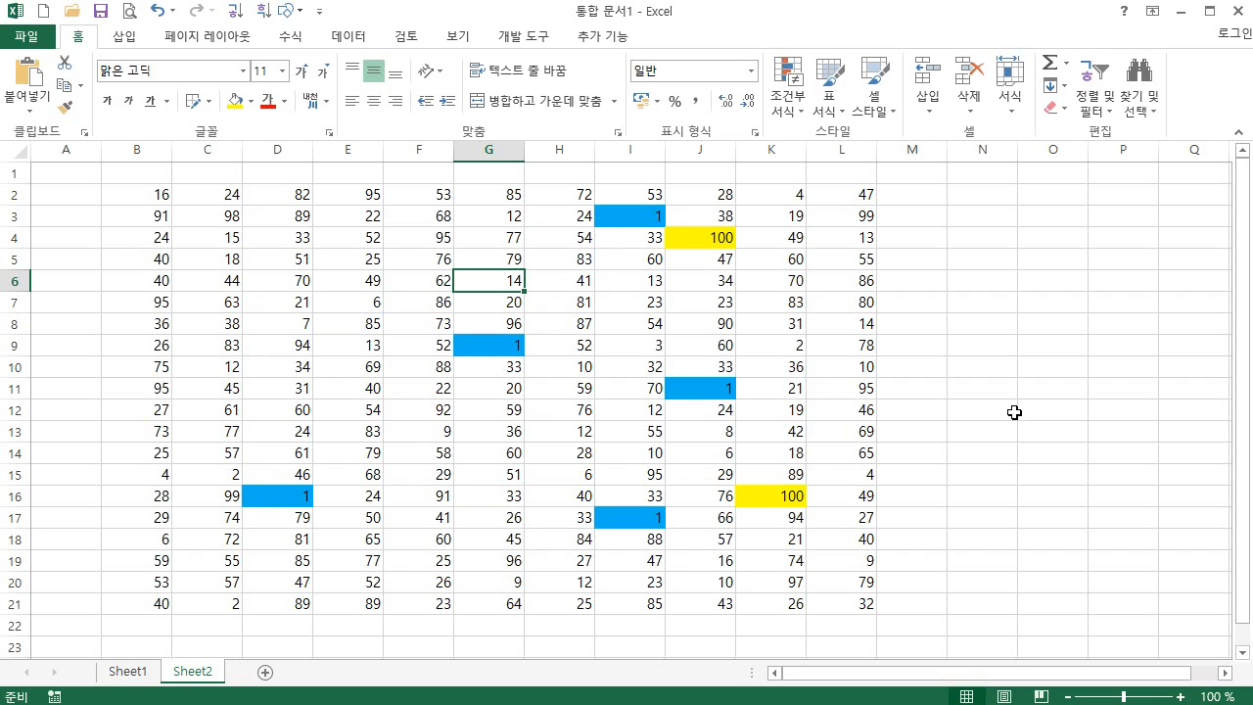
Step: Recalculate the random numbers several more times and check which cells the bottom 1 (하위 1) rule highlights while it ranks above value = 1
key("F9")
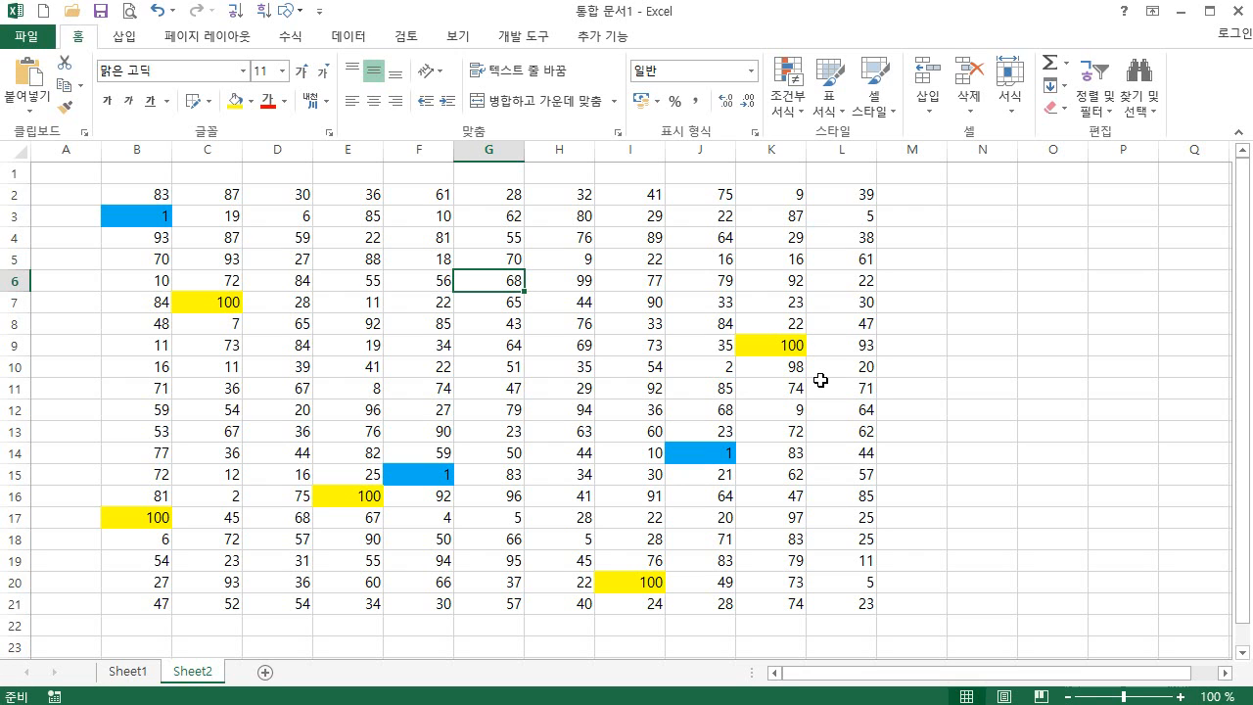
key("F9")
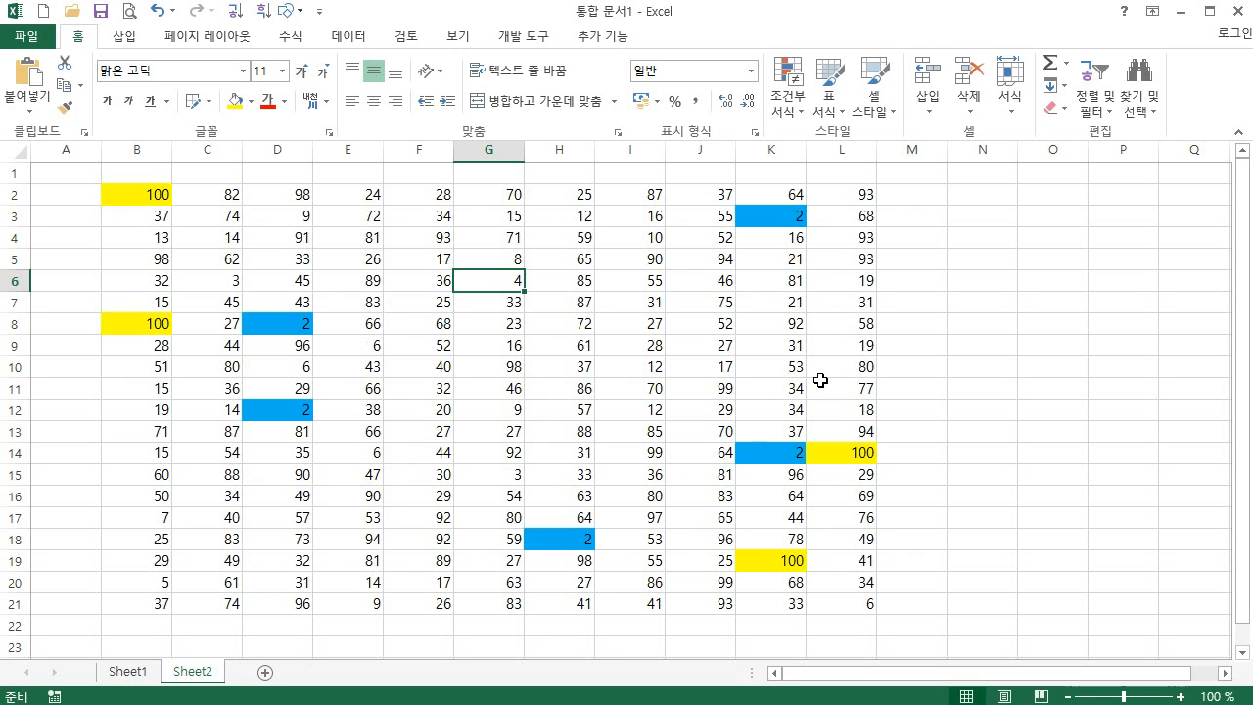
key("F9")
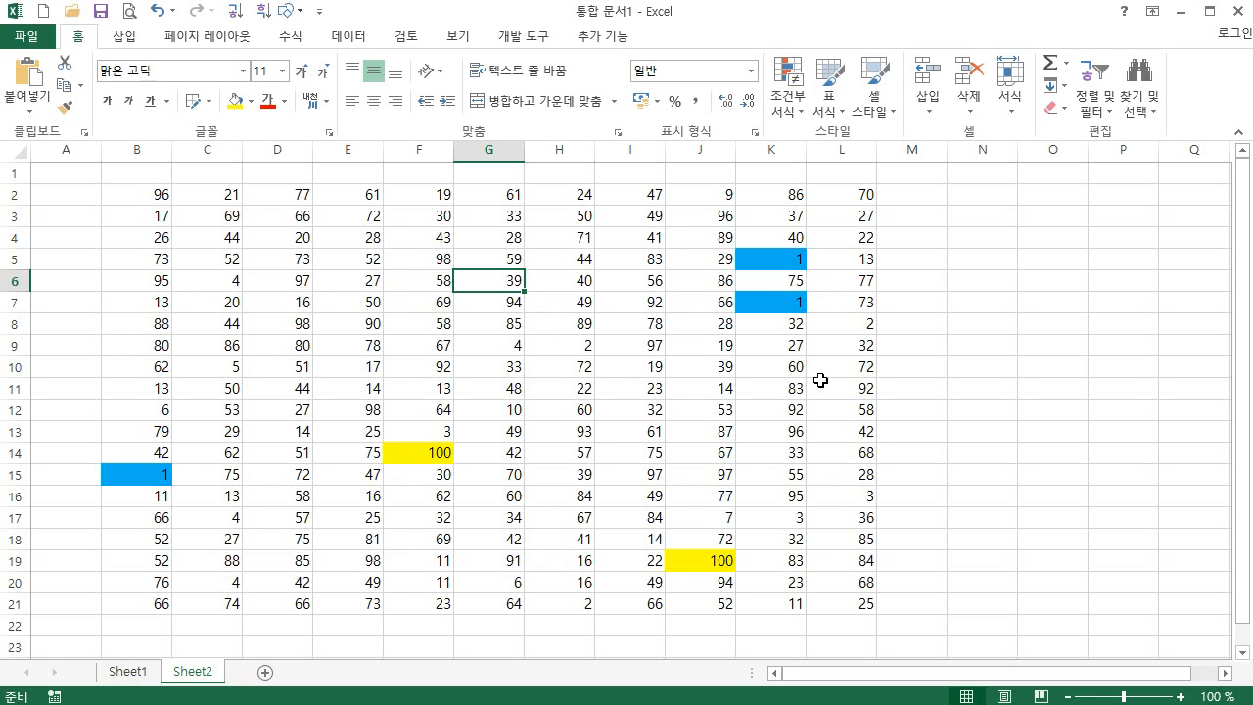
key("F9")
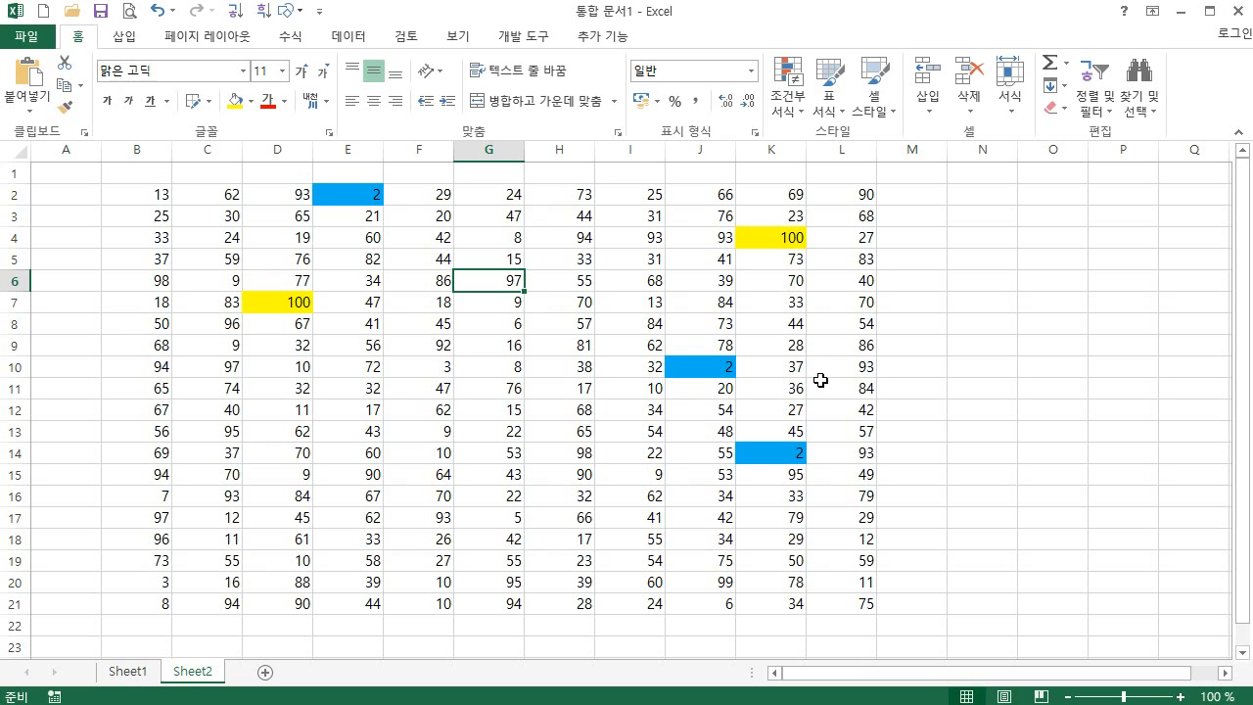
key("F9")
key("F9")
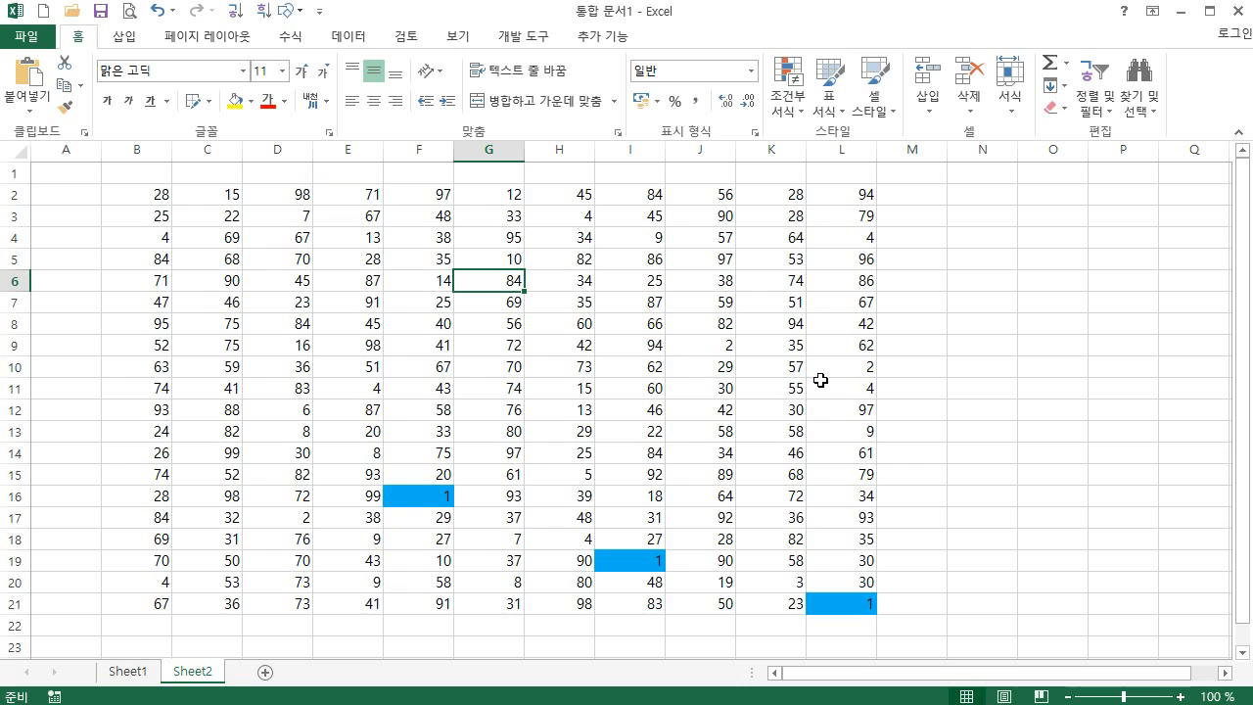
key("F9")
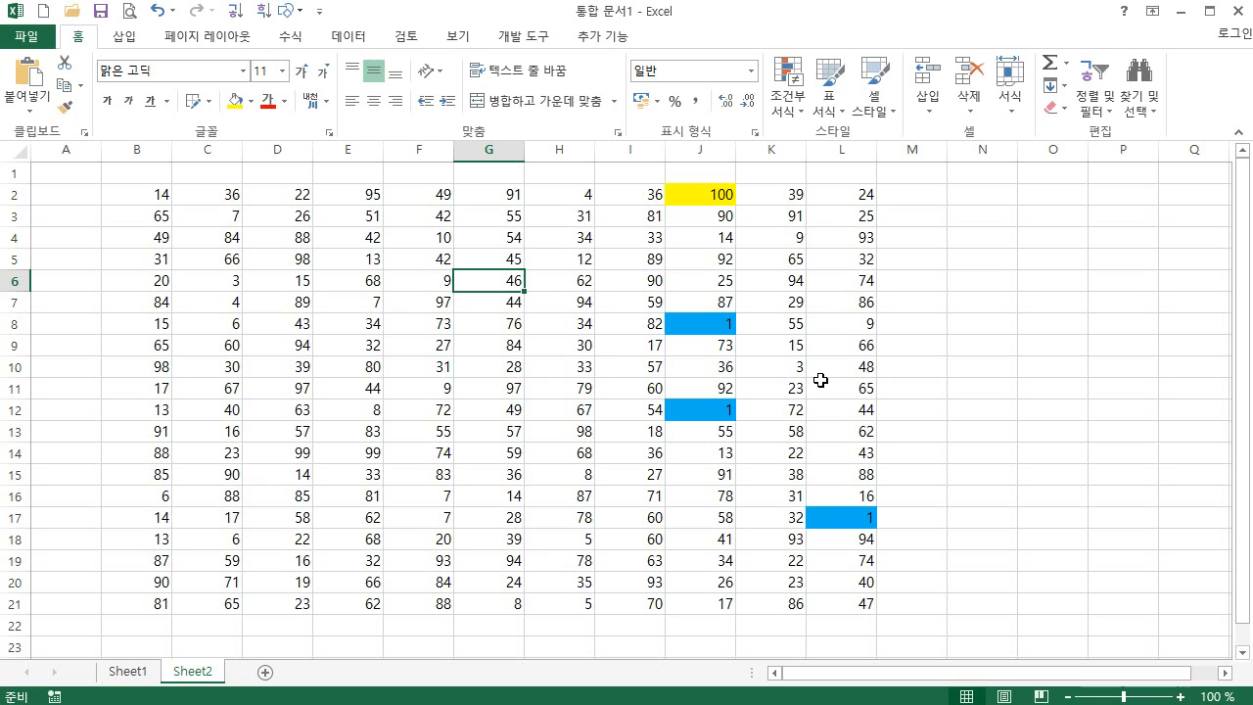
key("F9")
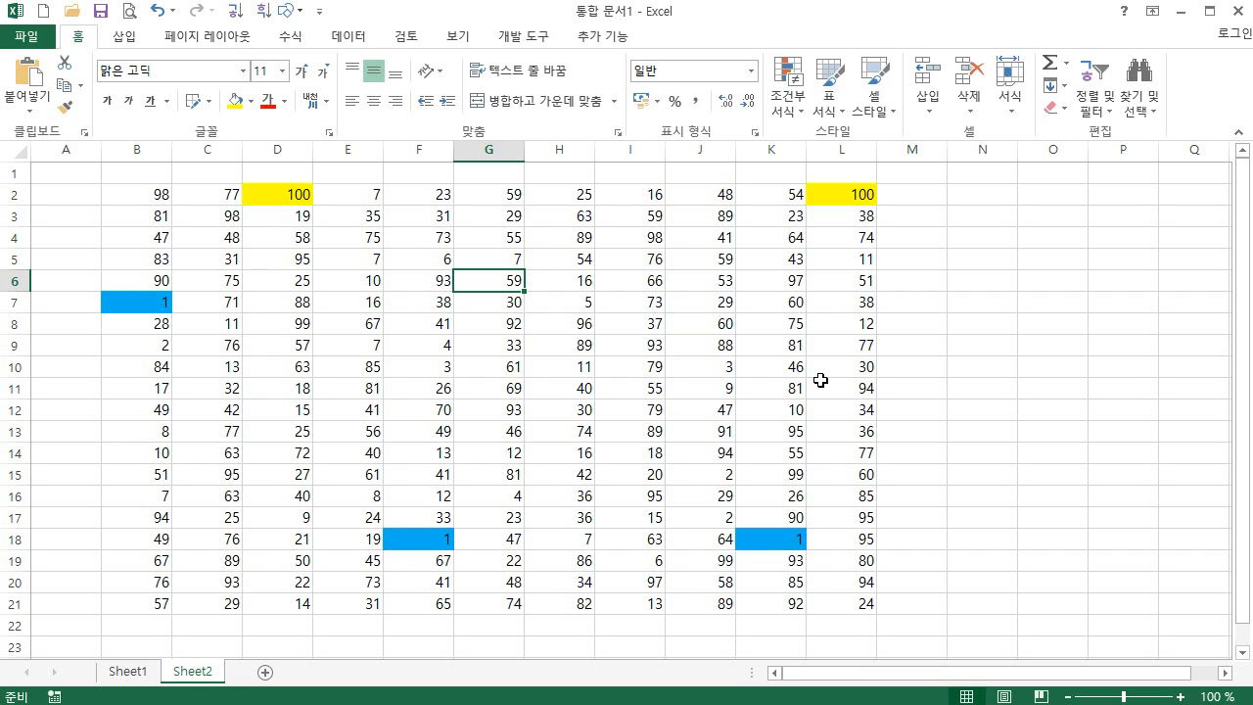
key("F9")
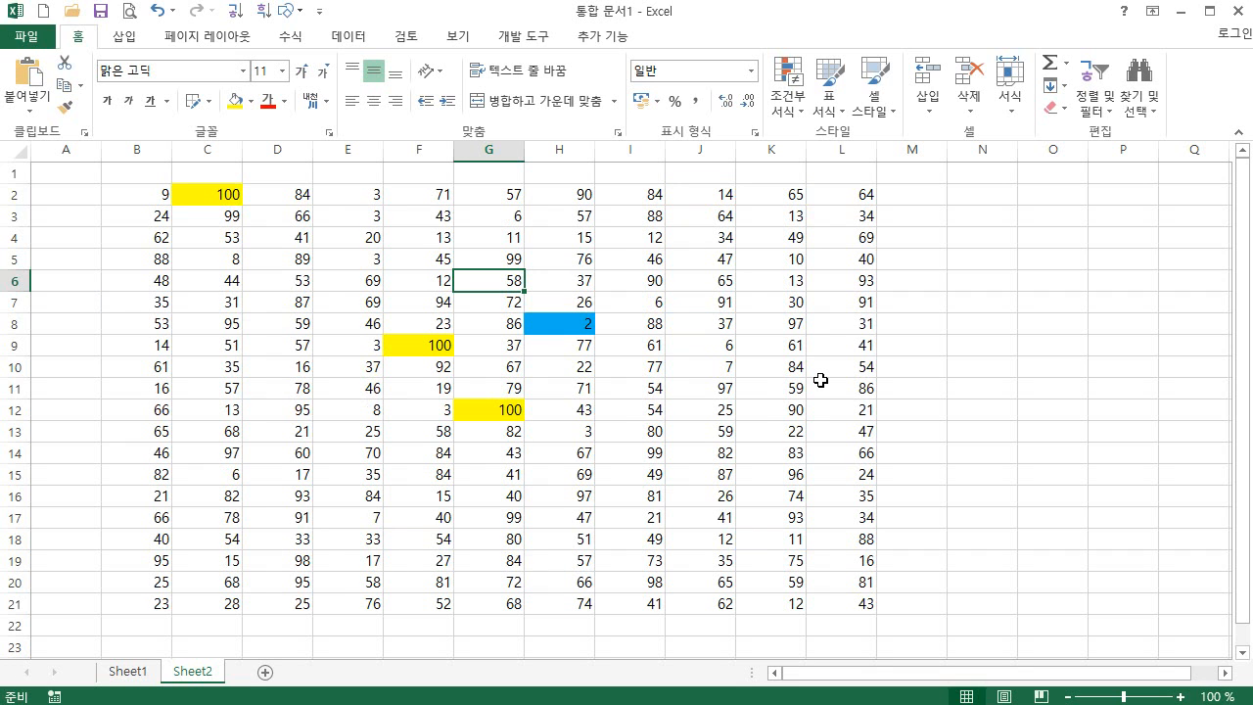
key("F9")
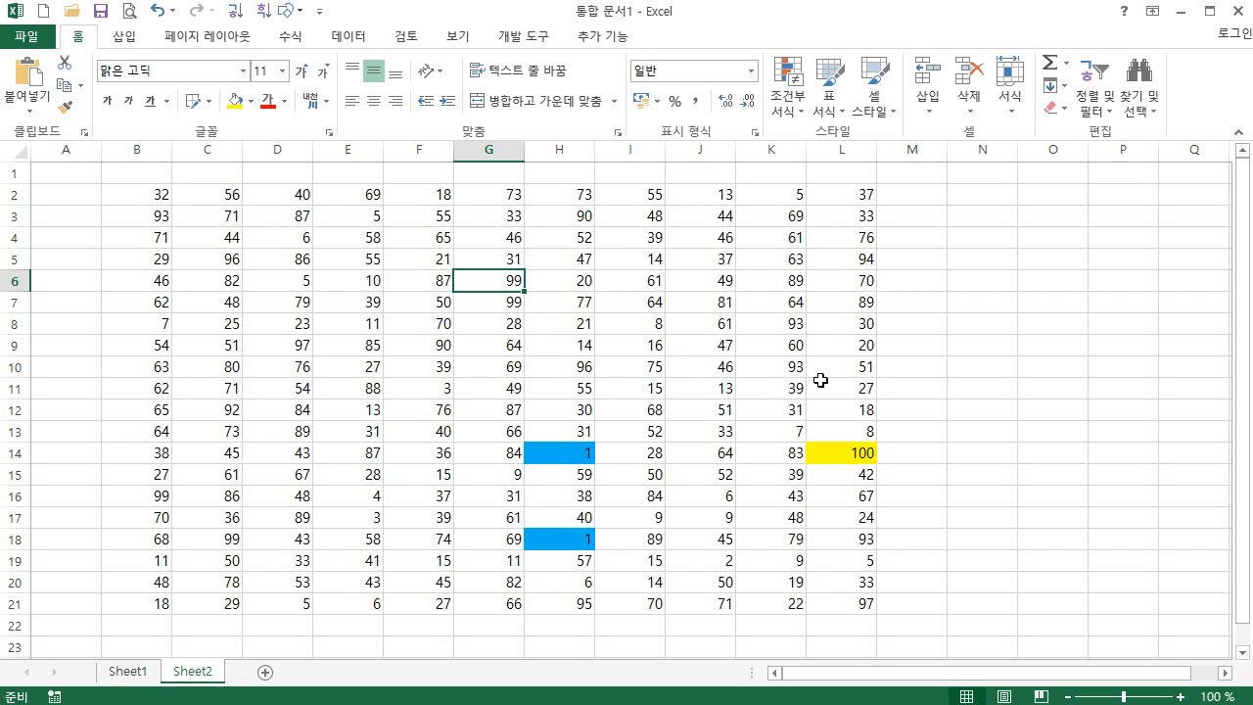
key("F9")
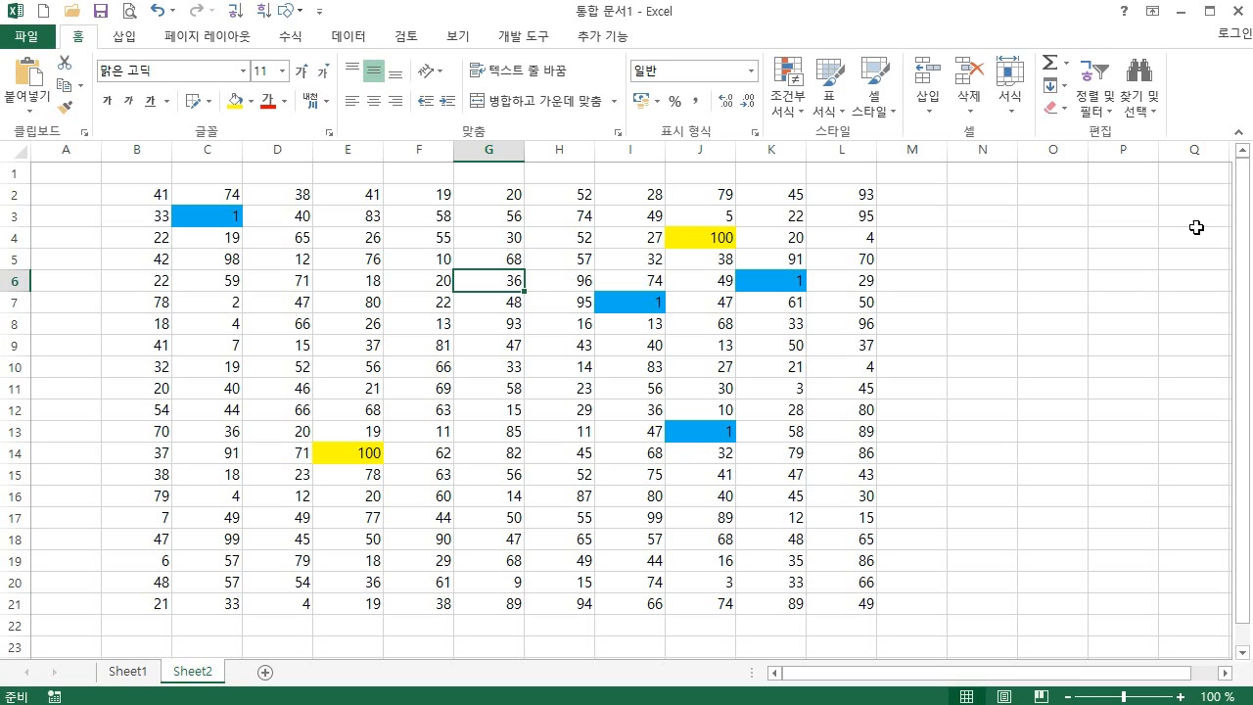
Step: Move the cell value = 1 (셀 값 = 1) conditional formatting rule above the bottom 1 (하위 1) rule and apply the new order
left_click(803, 117)
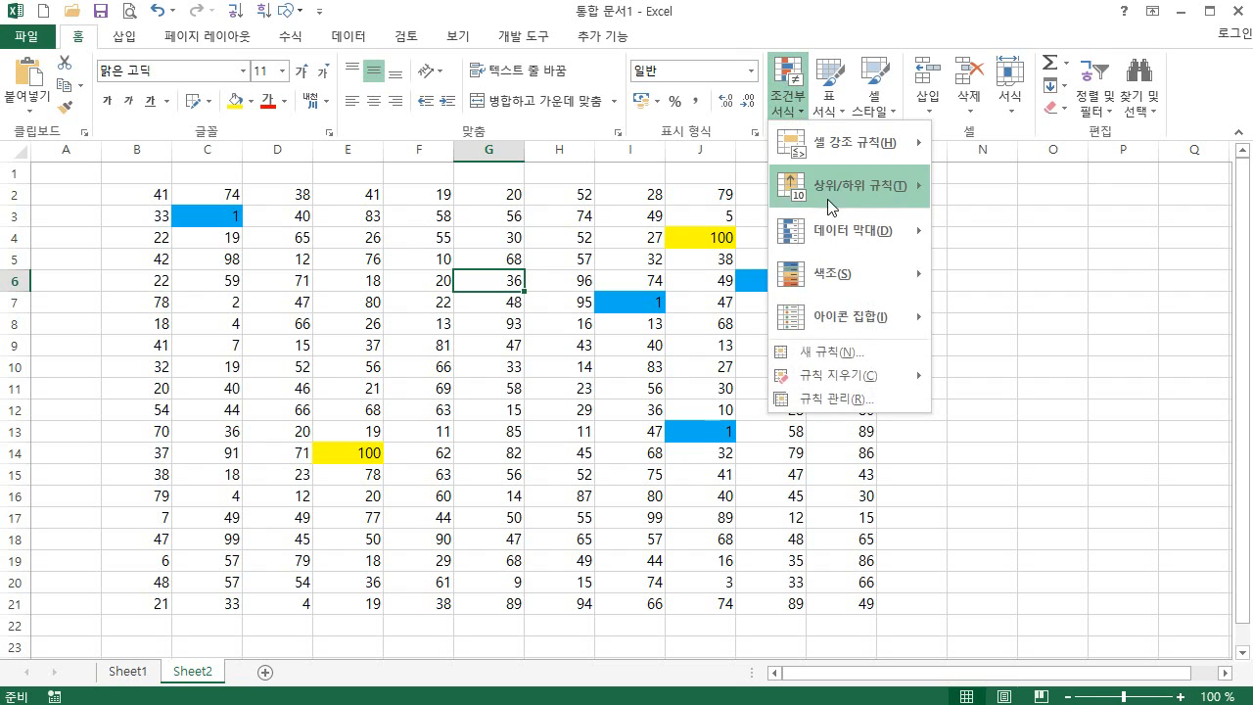
left_click(841, 404)
left_click(768, 318)
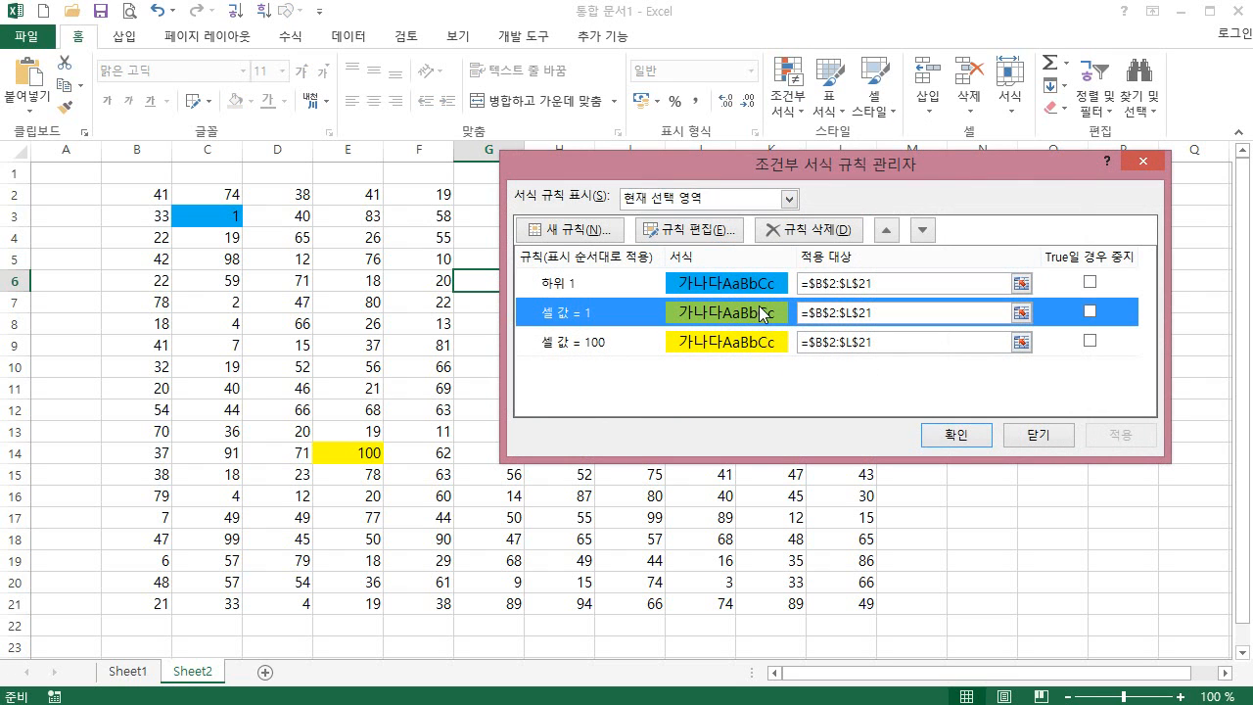
left_click(885, 231)
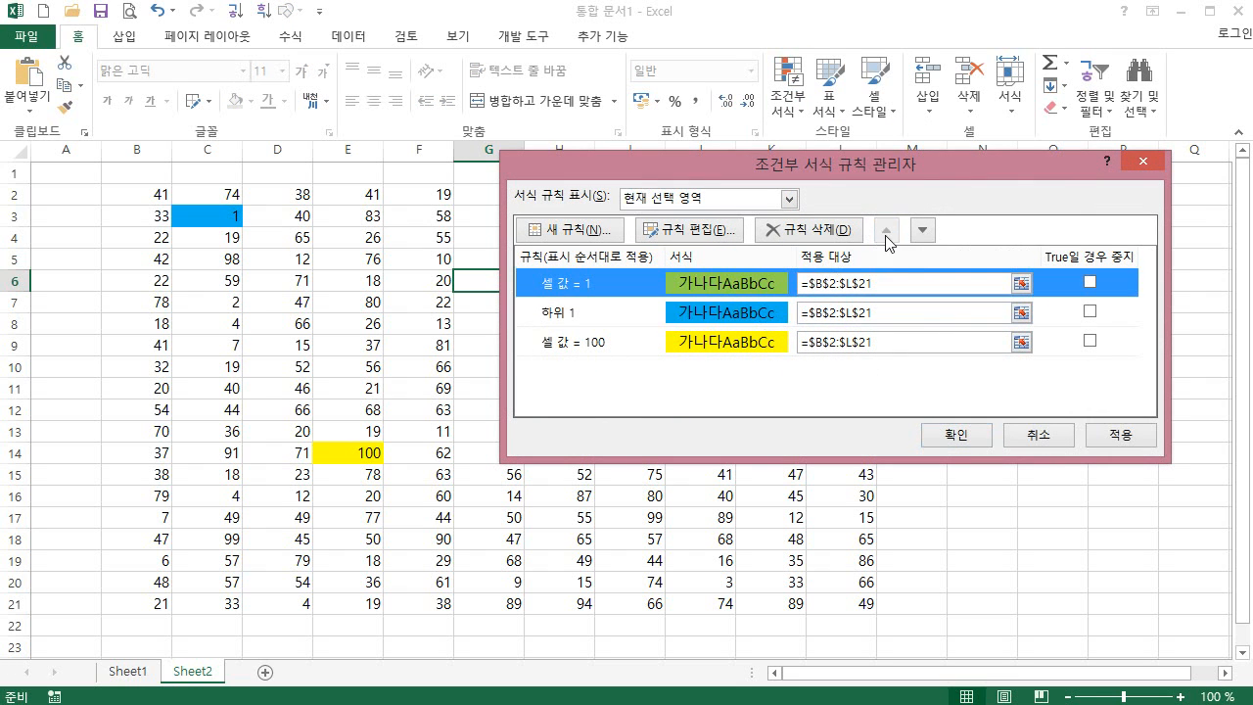
left_click(1120, 437)
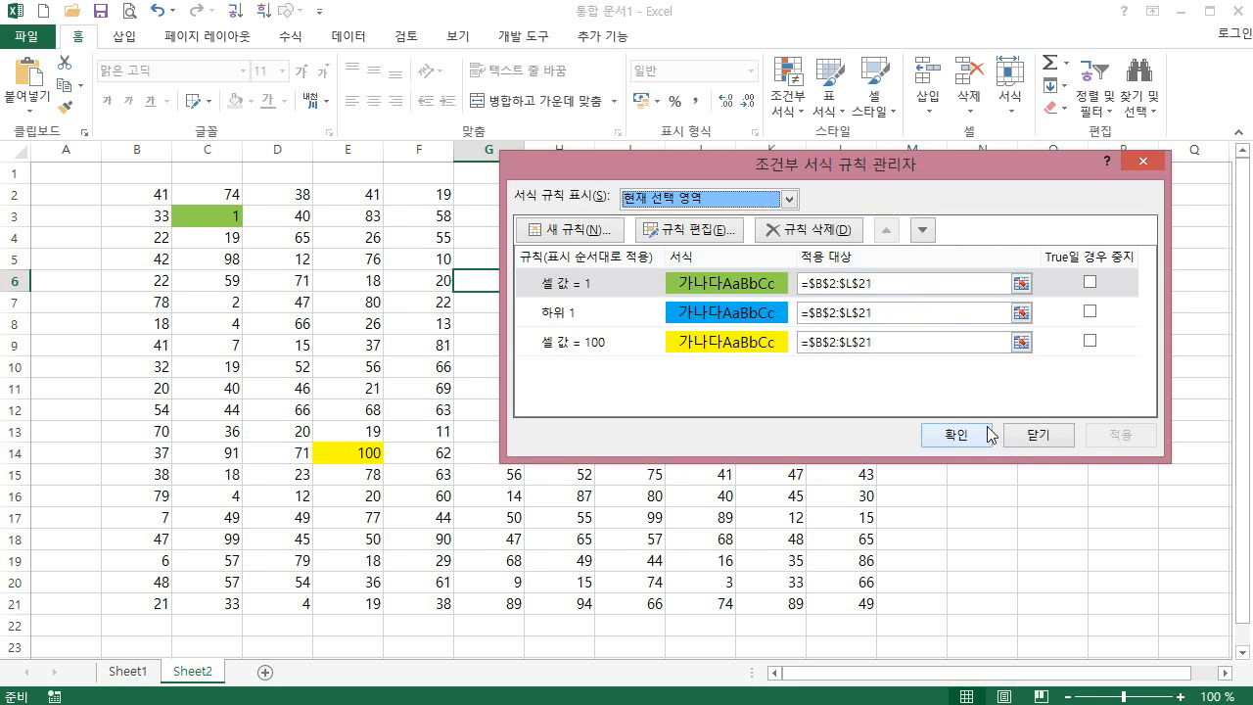
left_click(954, 435)
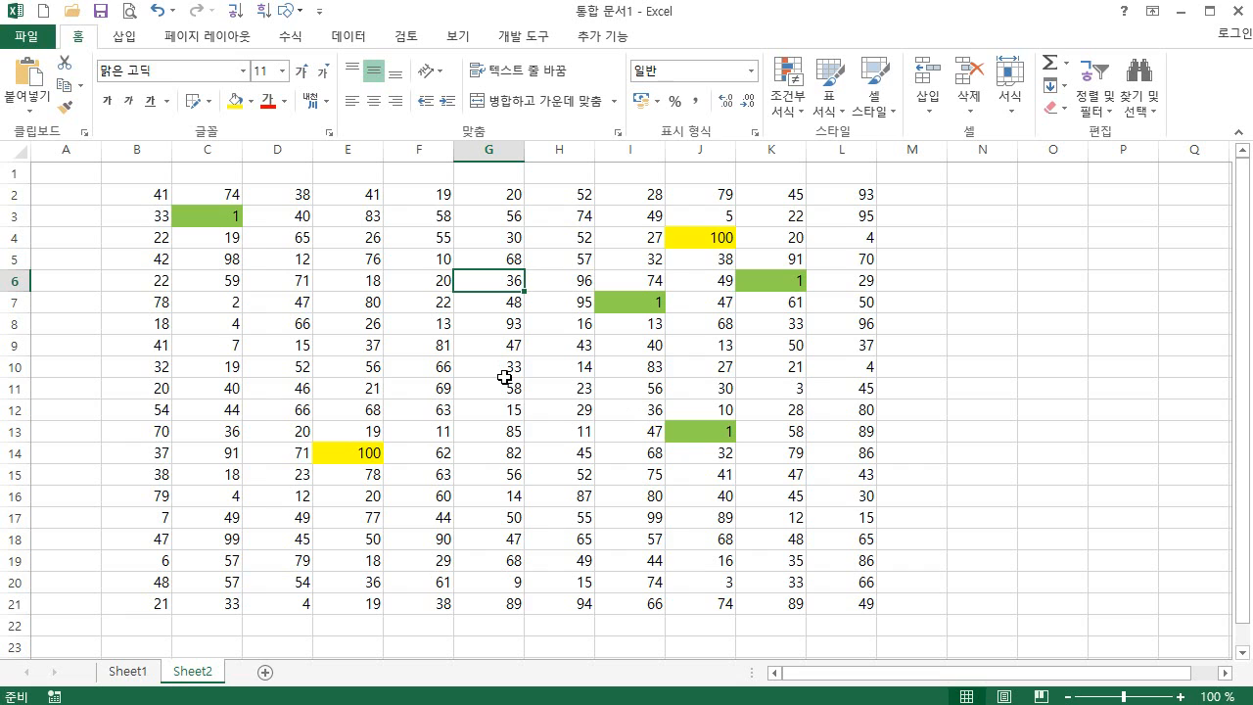
Step: Recalculate the random numbers repeatedly to check the highlighting with the value = 1 rule at the highest priority
key("F9")
key("F9")
key("F9")
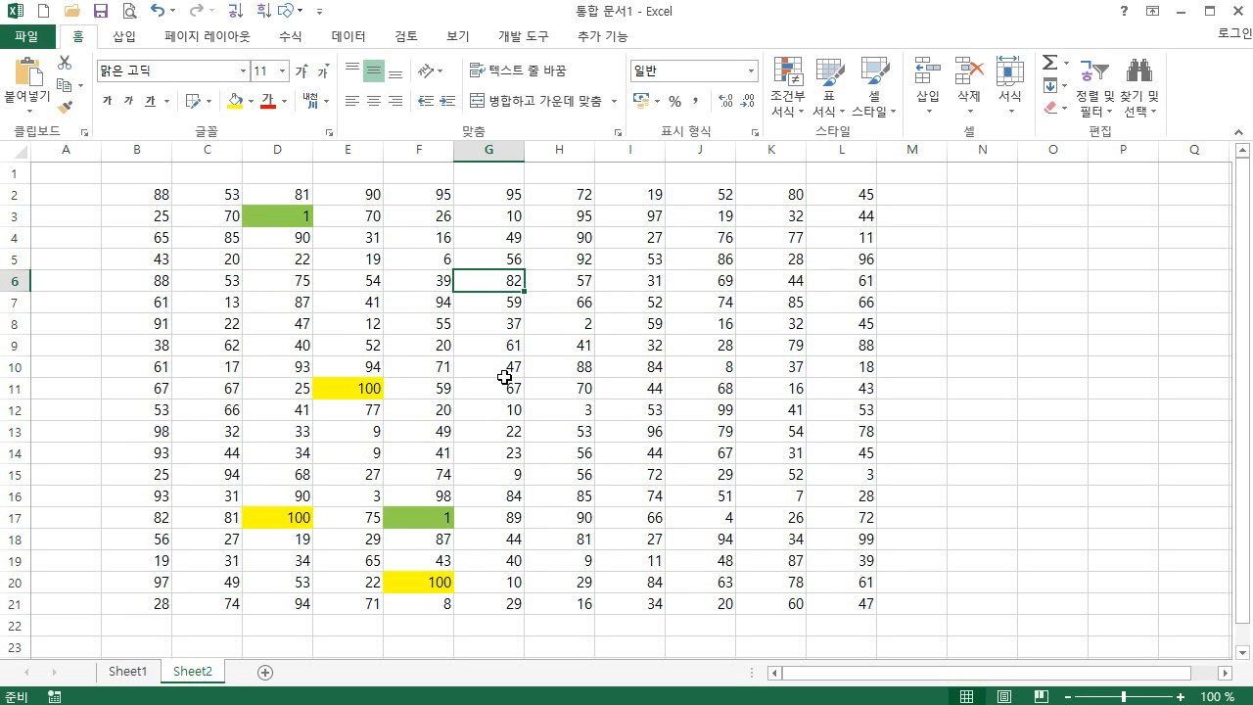
key("F9")
key("F9")
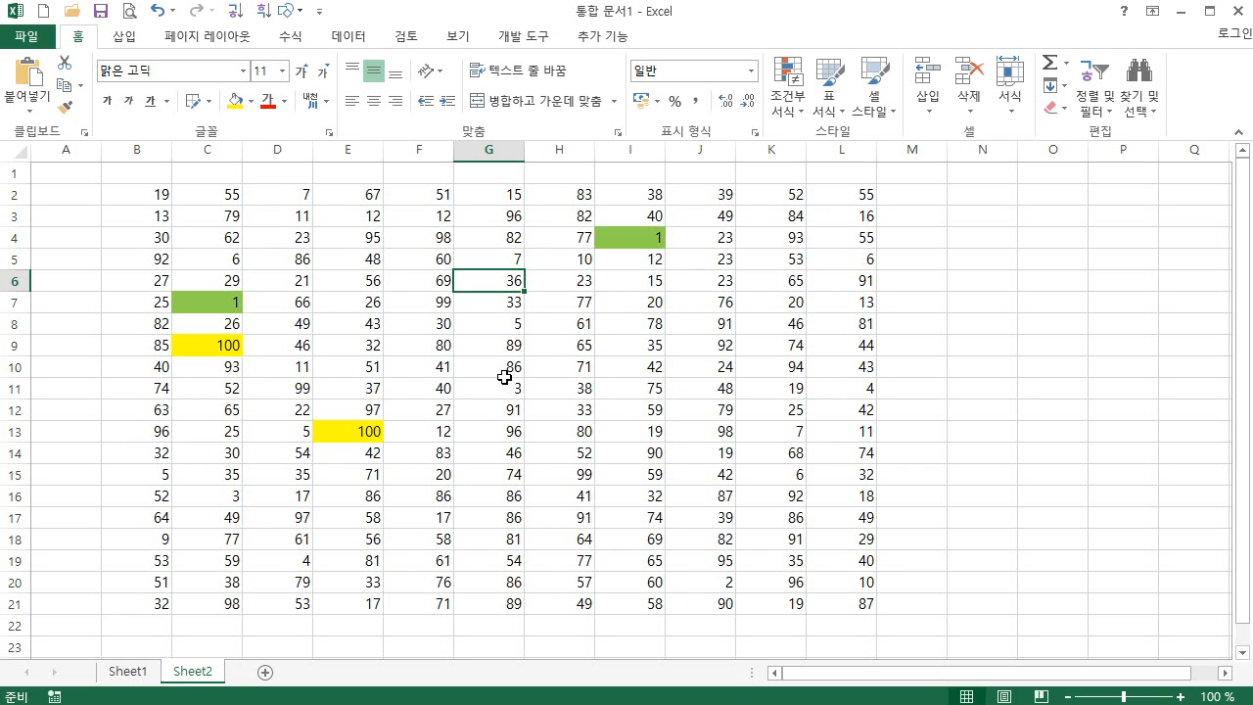
key("F9")
key("F9")
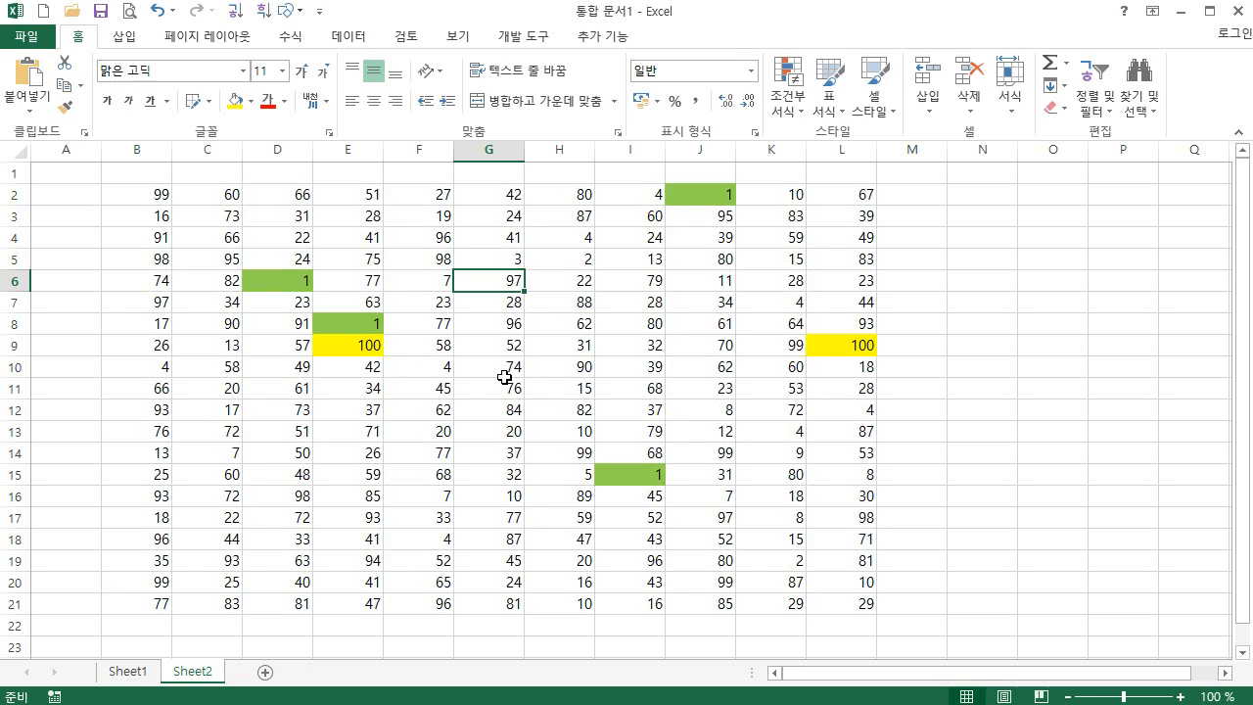
key("F9")
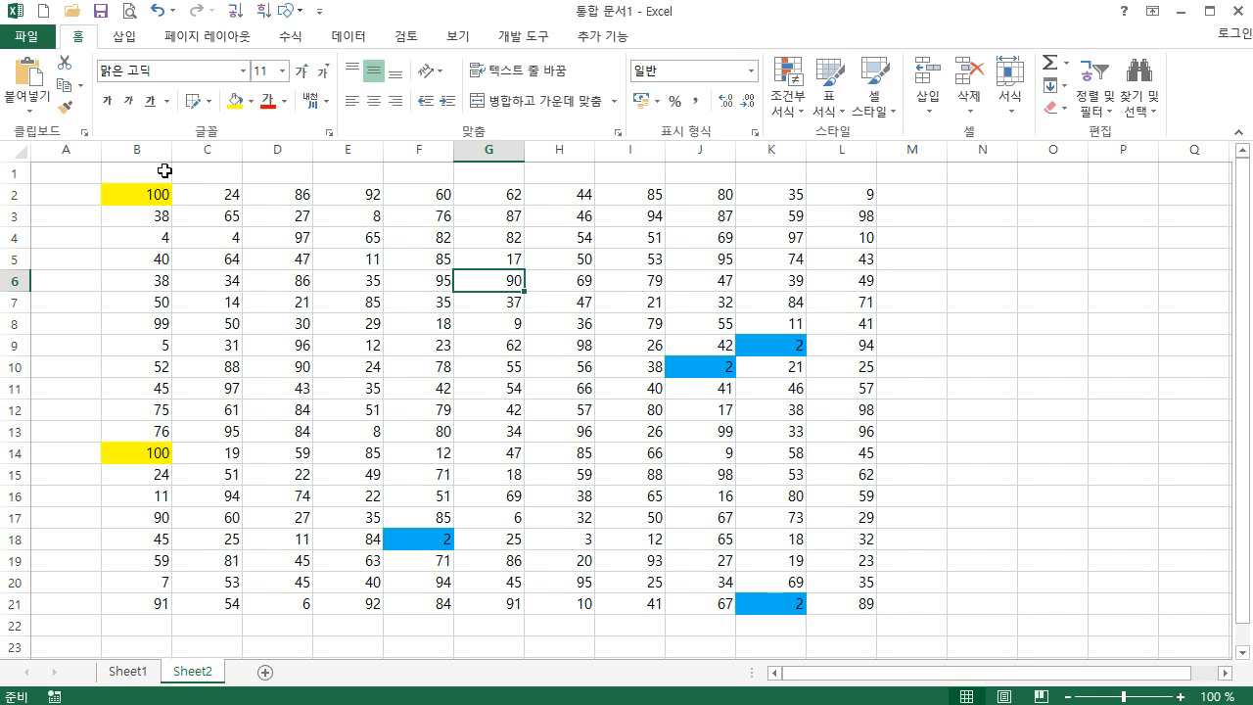
Step: Center the contents of columns B to L horizontally and deselect the columns
left_click_drag(137, 150, 865, 155)
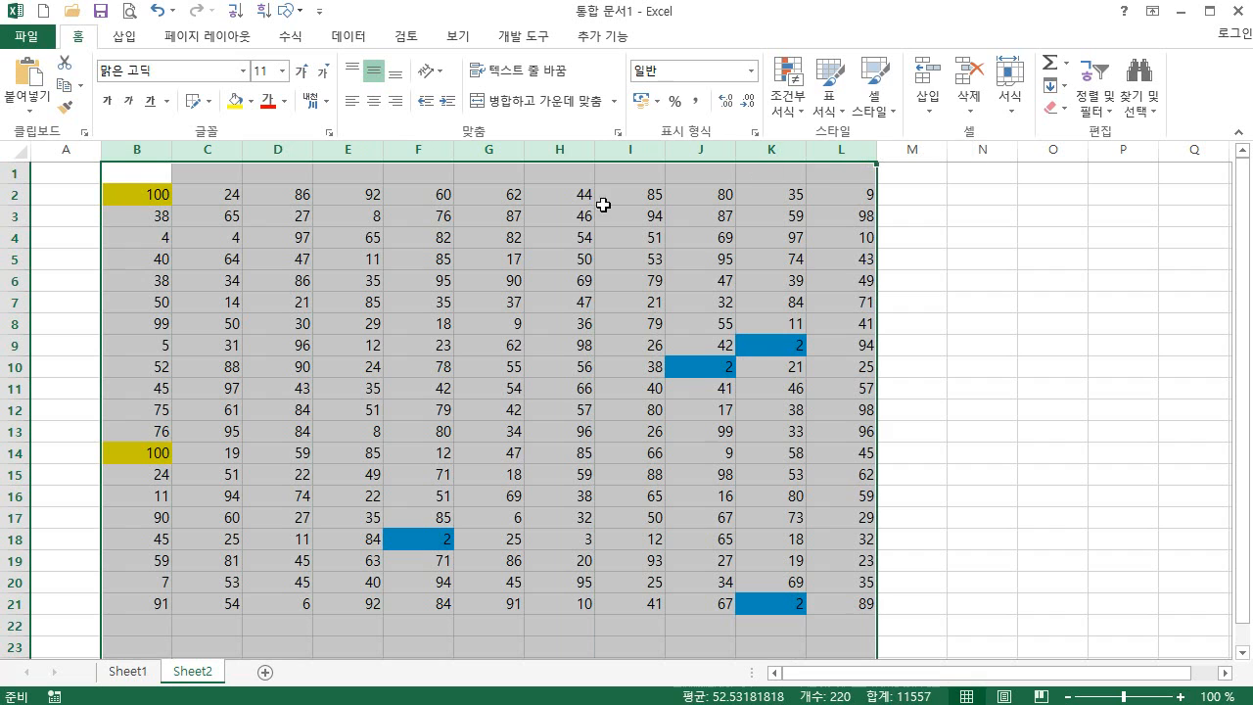
left_click(374, 102)
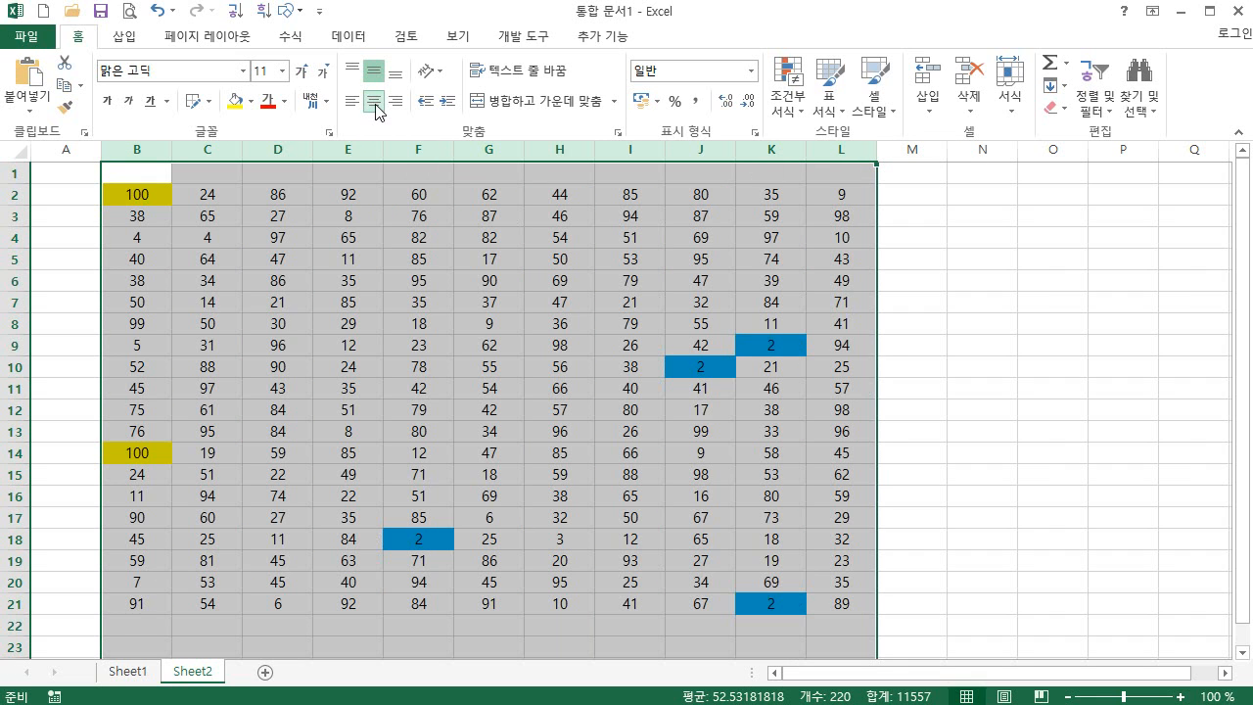
left_click(380, 351)
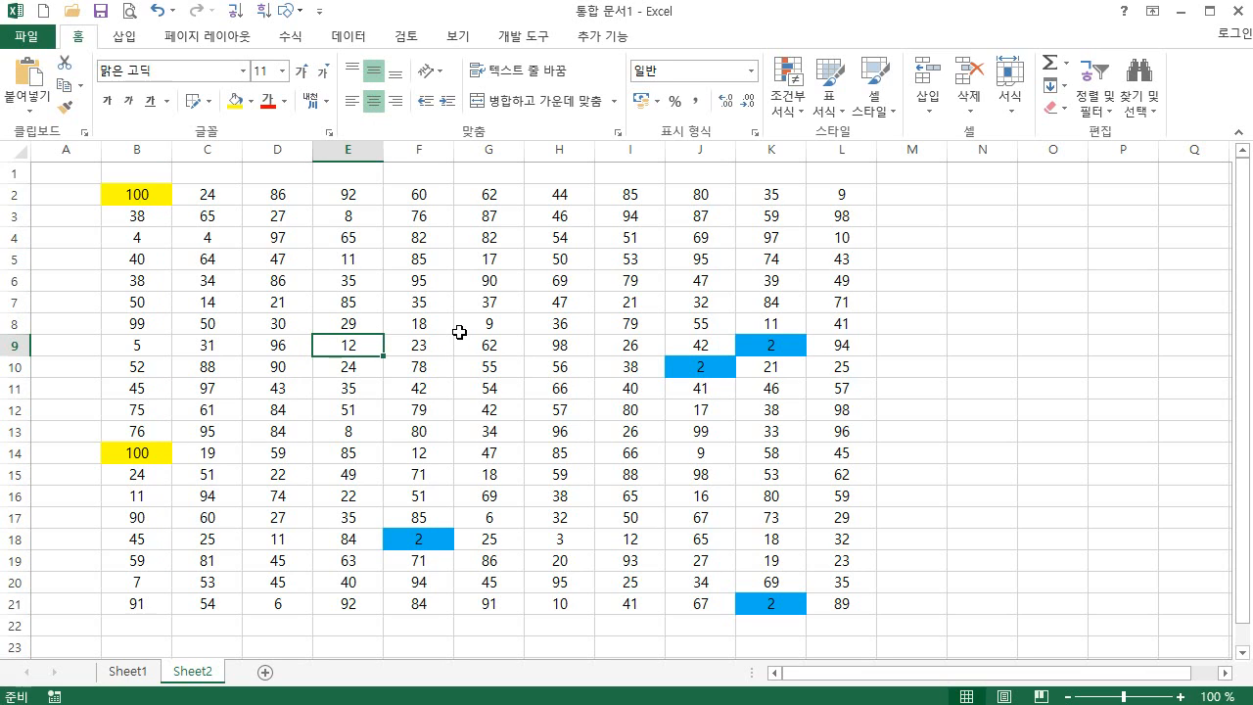
Step: Demonstrate selecting the table B2:L21 and the single column range B2:B21, ending with the whole data region around B2 selected
left_click(143, 197)
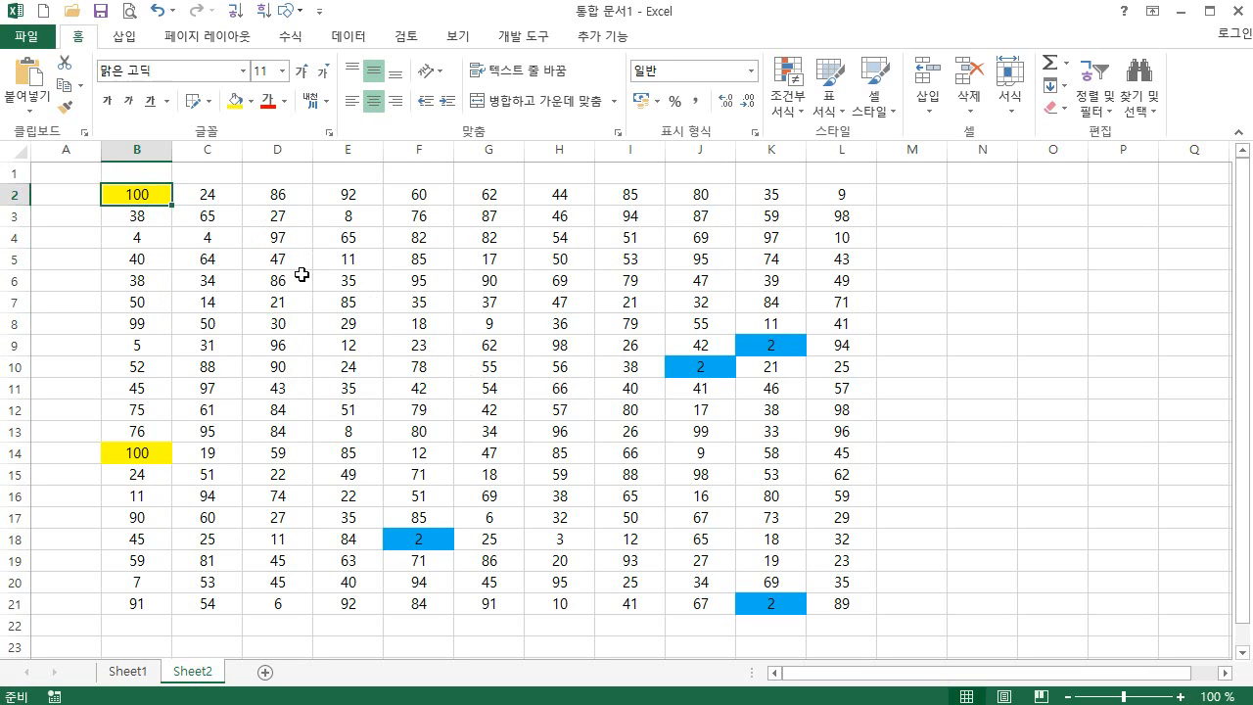
left_click_drag(150, 191, 832, 608)
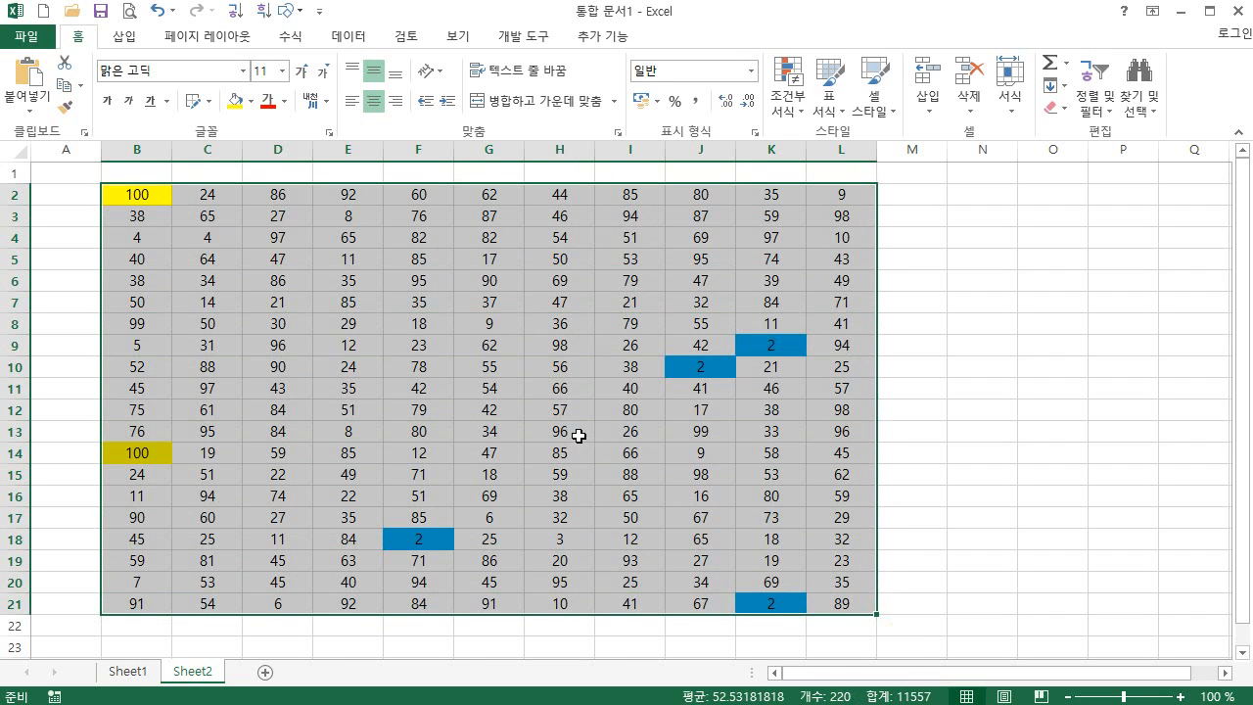
left_click(475, 377)
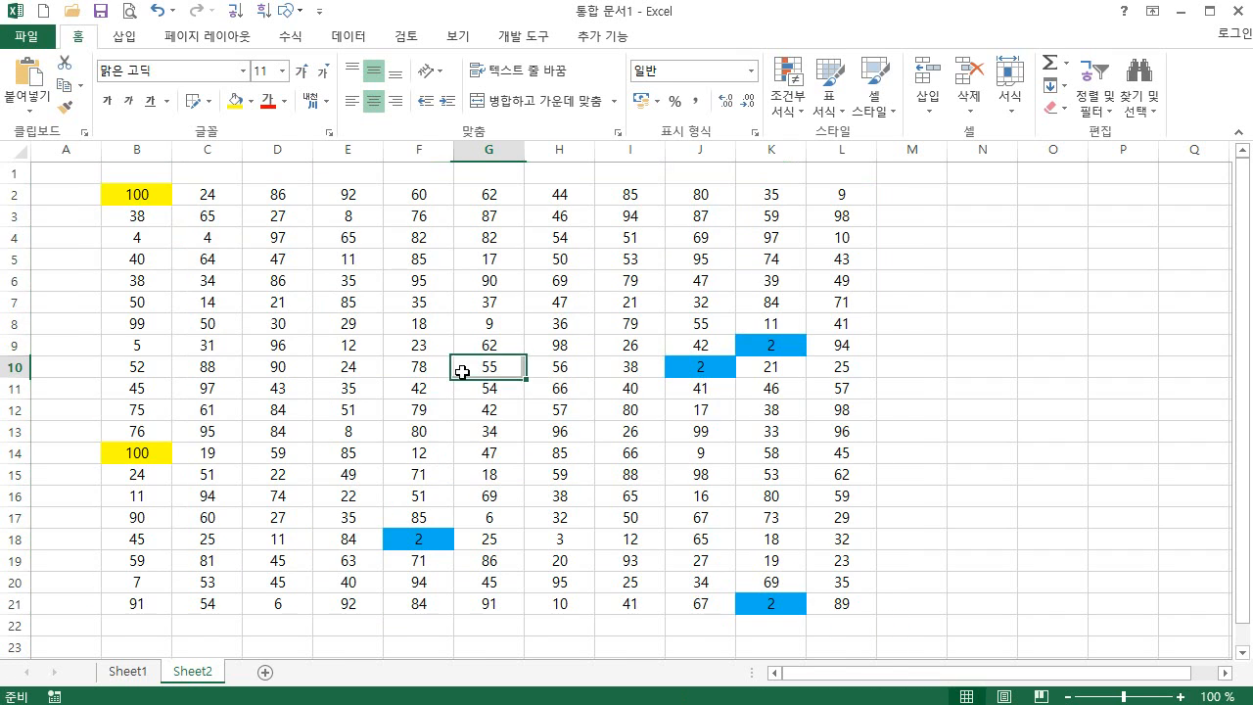
left_click(143, 194)
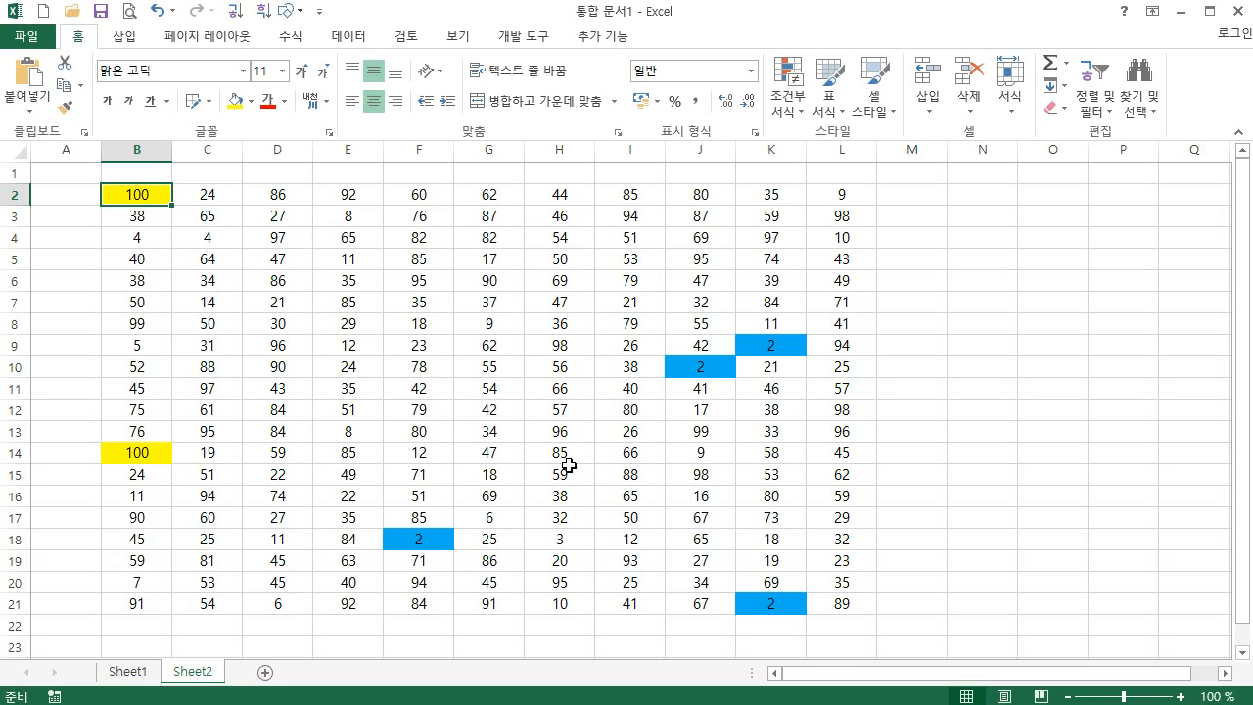
left_click_drag(134, 191, 137, 600)
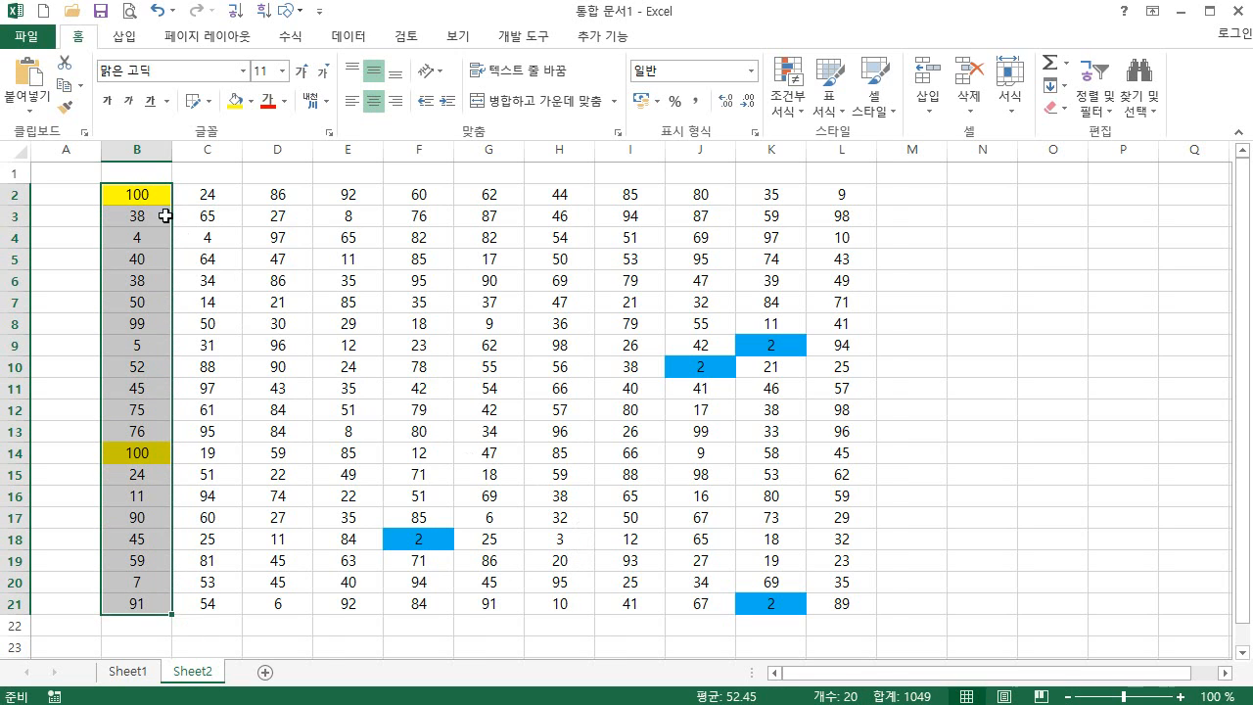
left_click(141, 195)
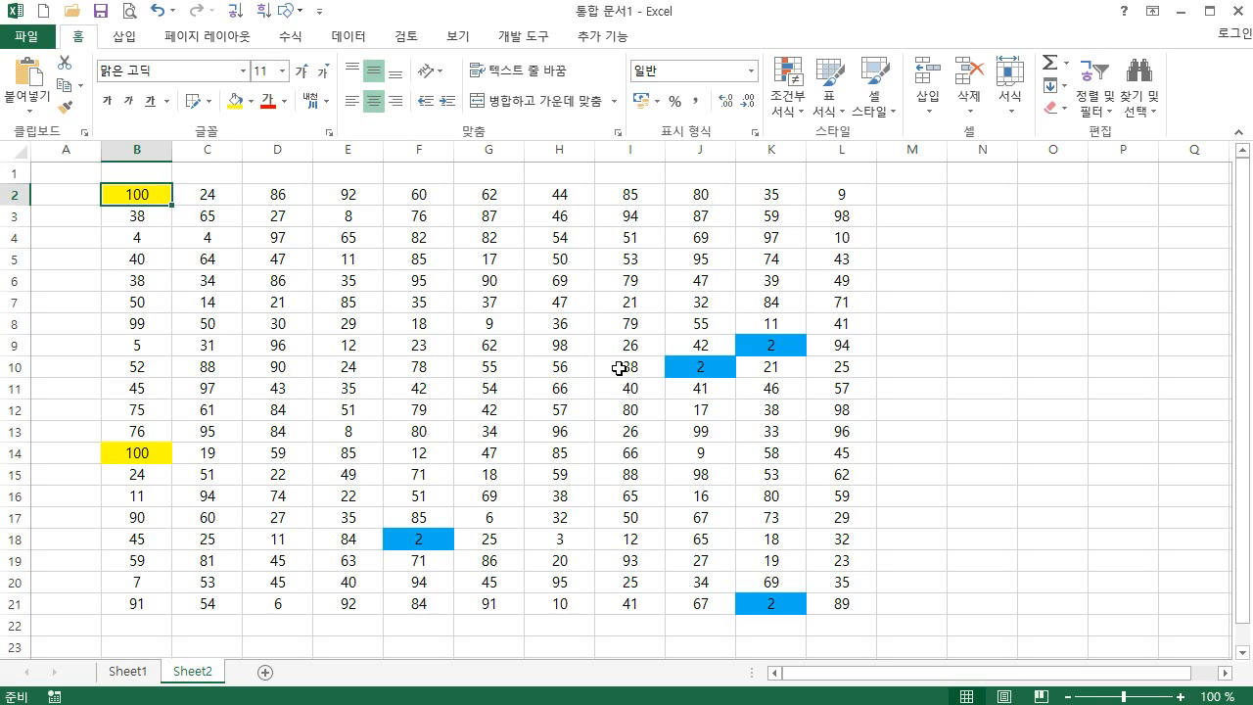
key("ctrl+shift+Down")
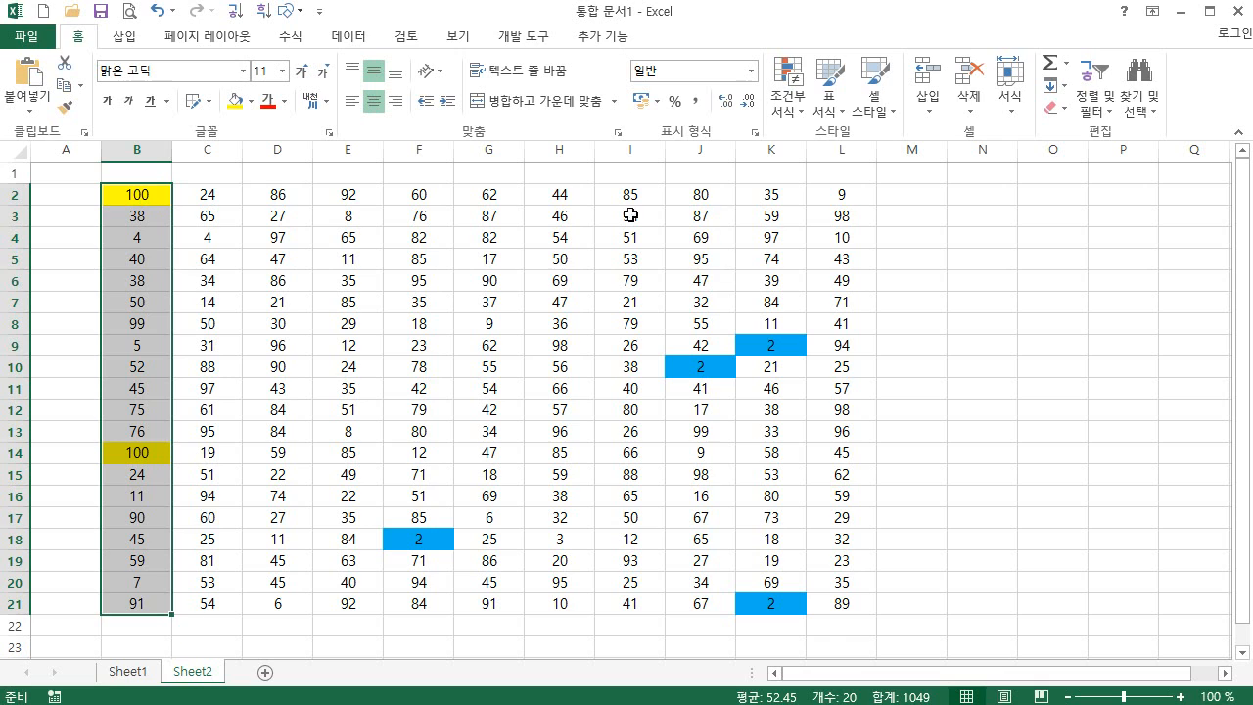
left_click(157, 204)
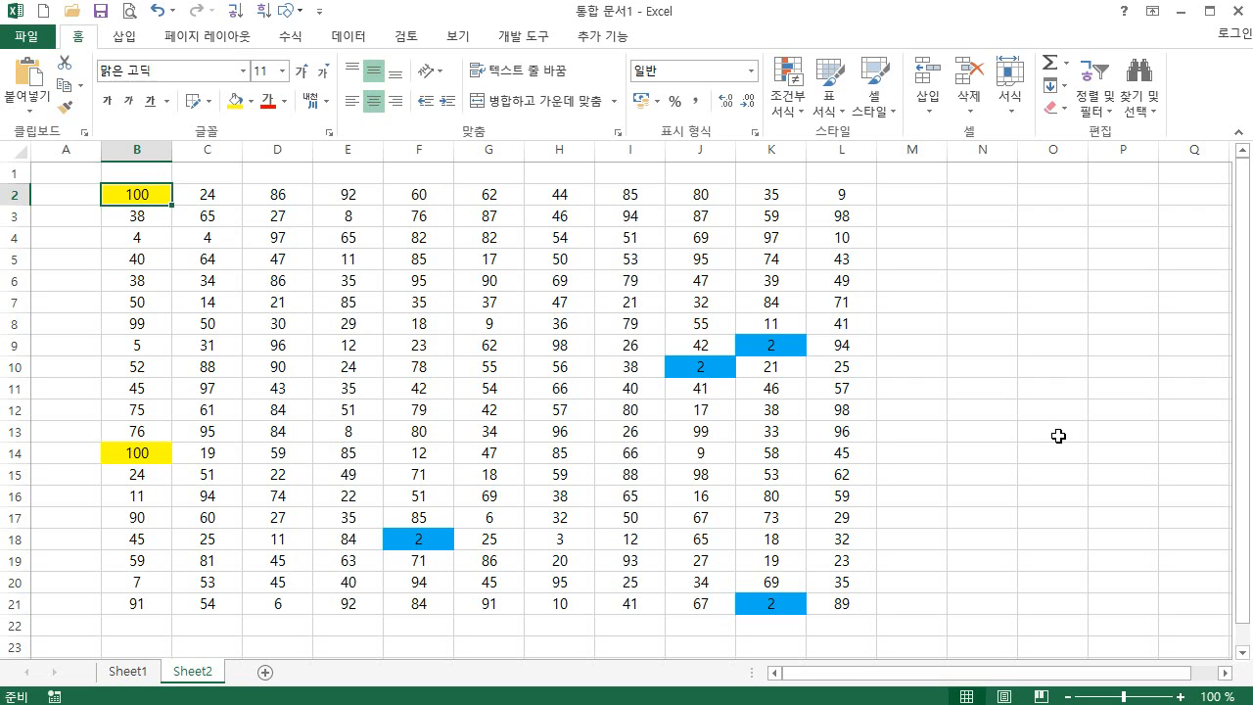
key("ctrl+a")
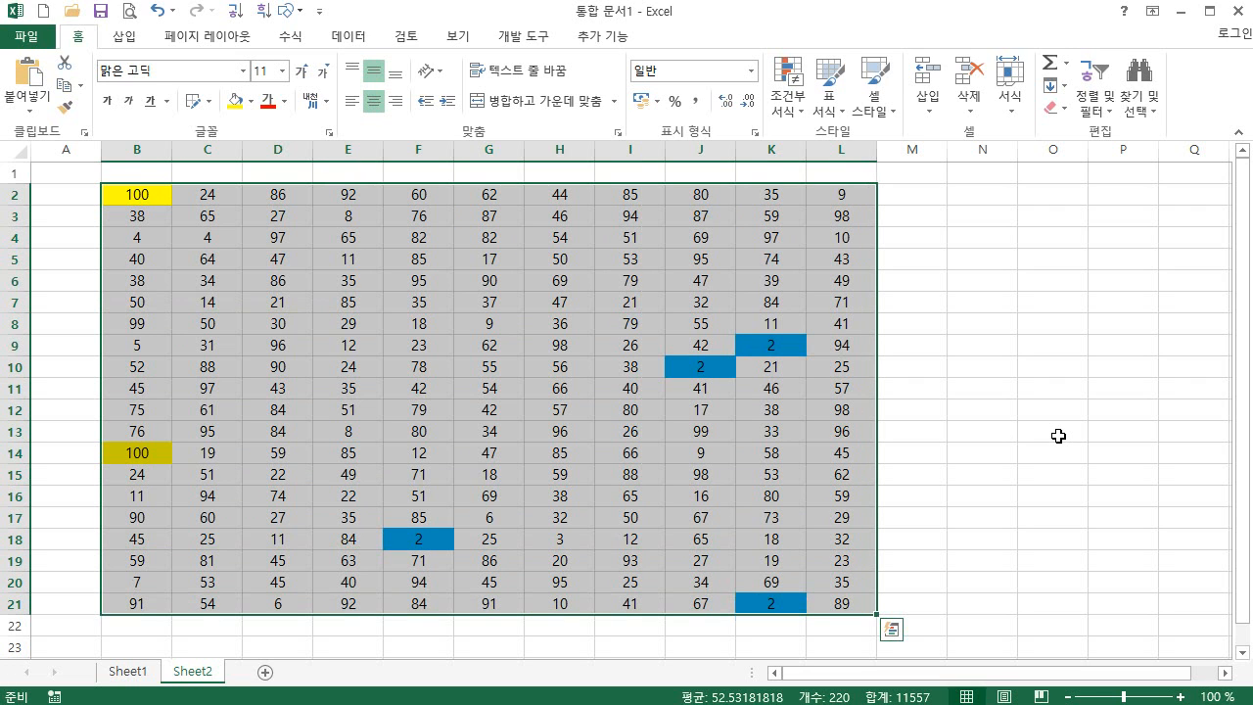
Step: Fill every cell of the empty range N2:P15 with the value 1 in a single entry
left_click(985, 198)
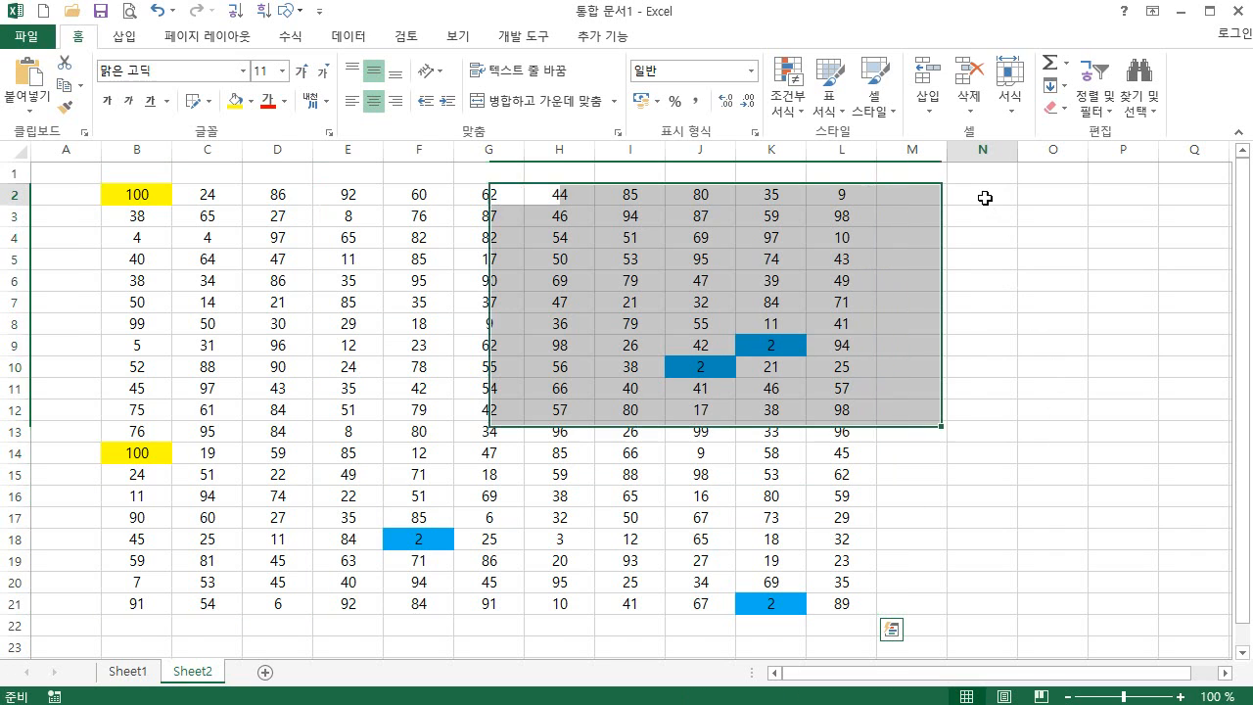
left_click_drag(985, 198, 1119, 478)
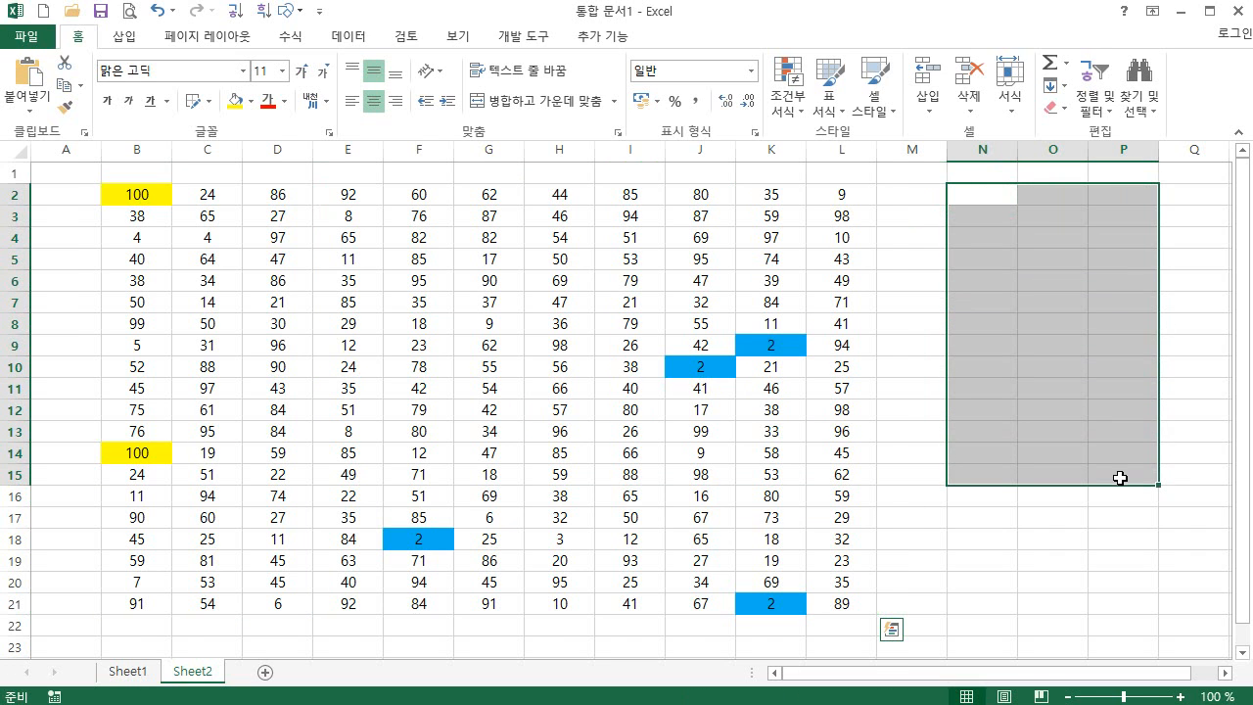
type("1")
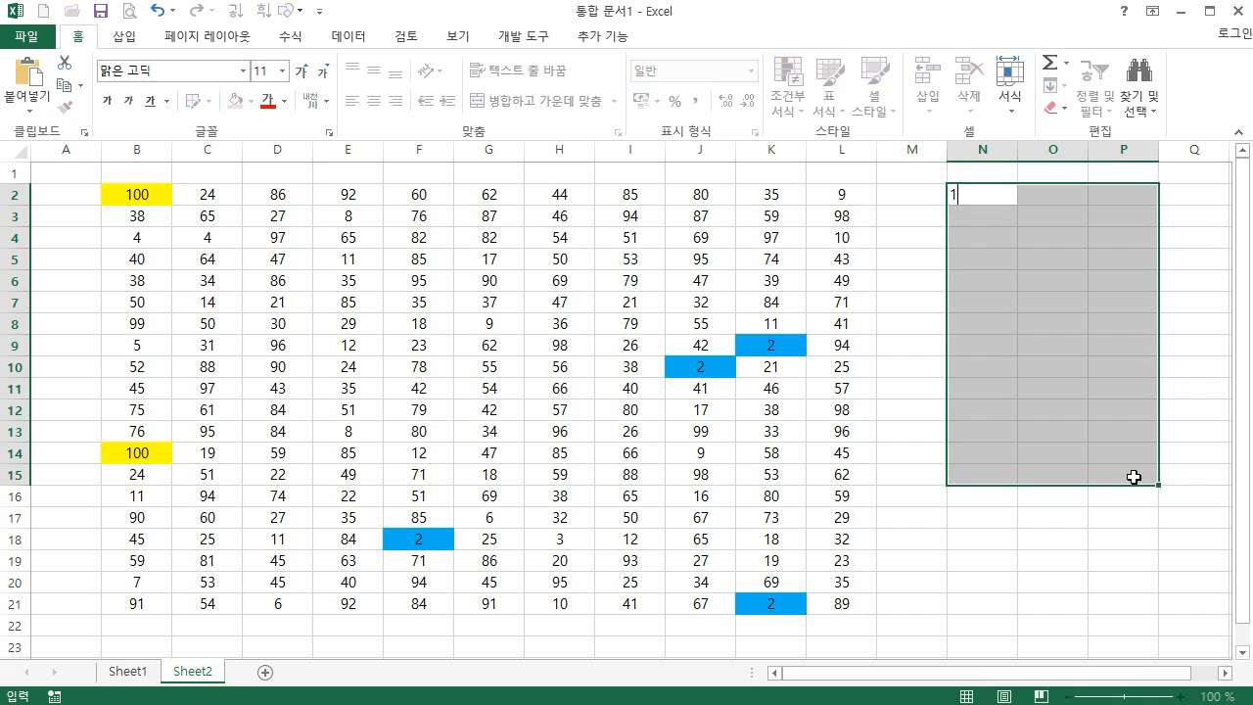
key("ctrl+Return")
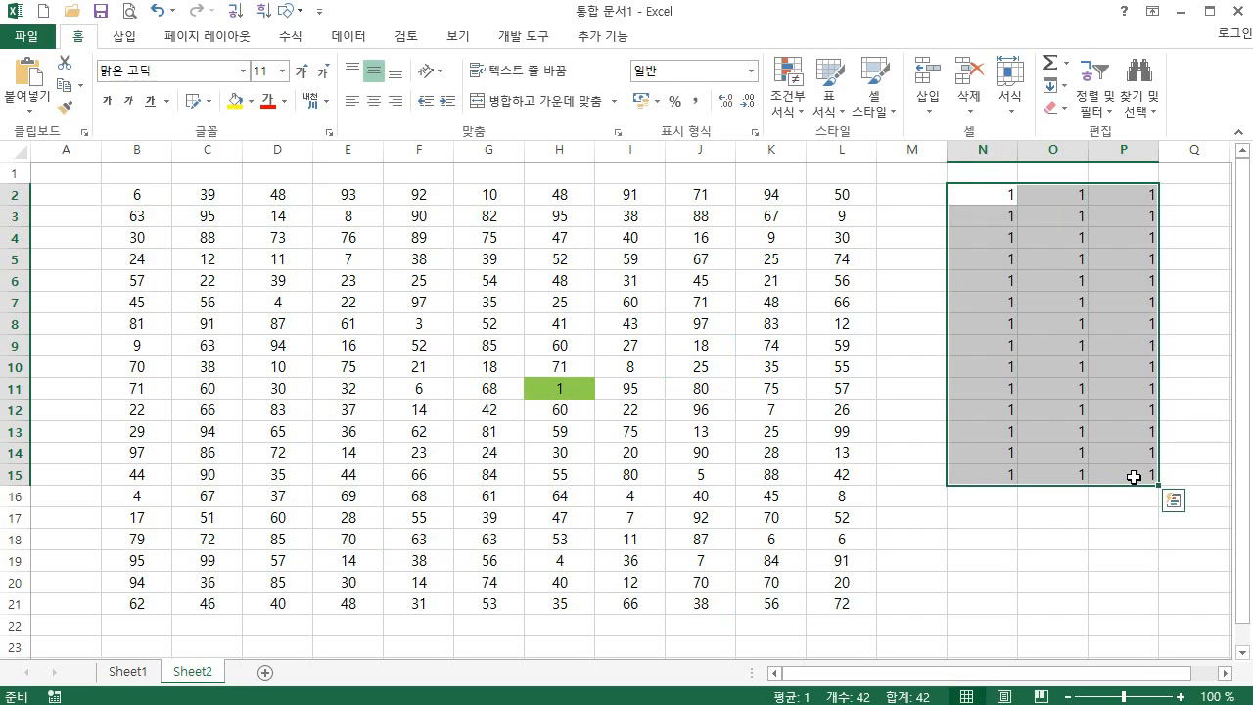
Step: Demonstrate selecting the whole data region around N4, then the whole data region around E3
left_click(991, 299)
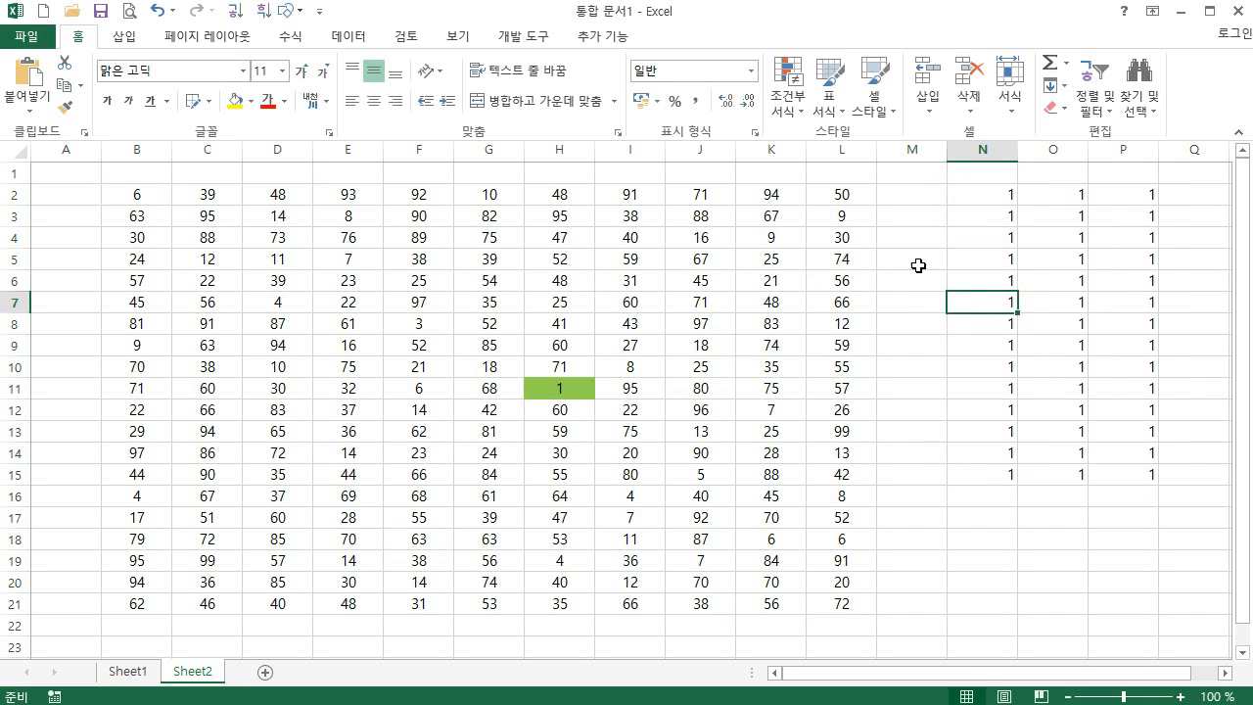
left_click(991, 229)
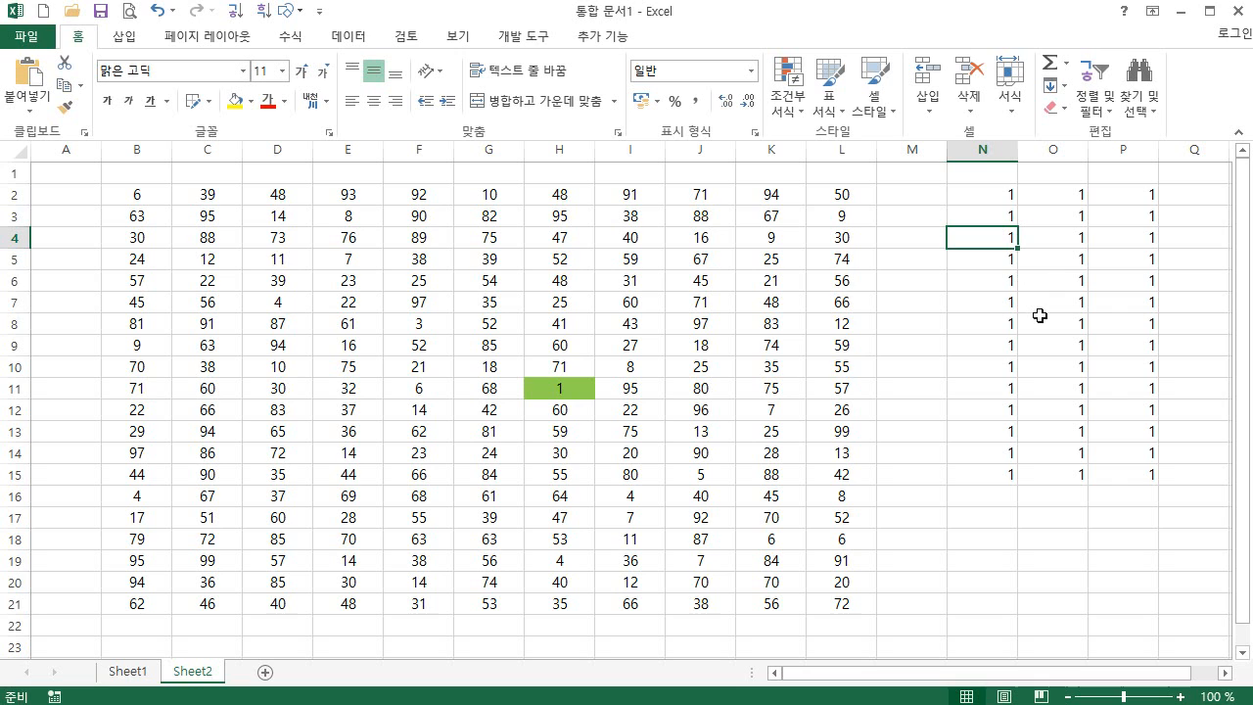
key("ctrl+a")
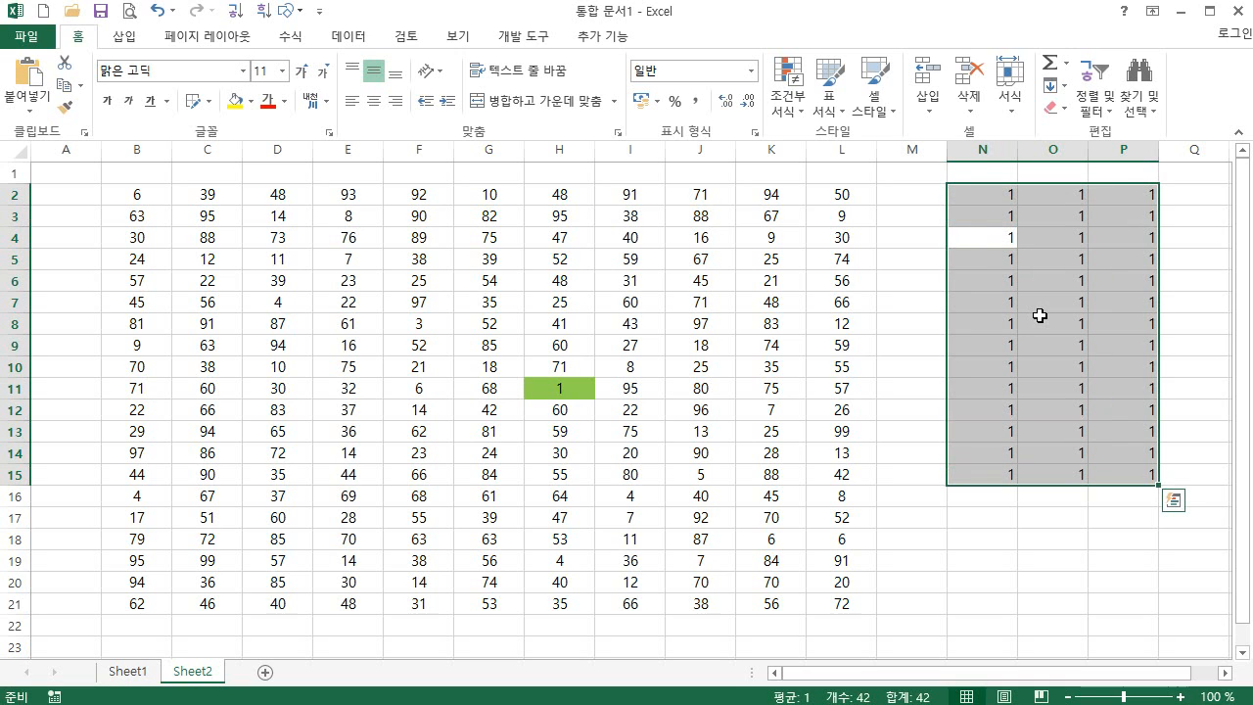
left_click(367, 218)
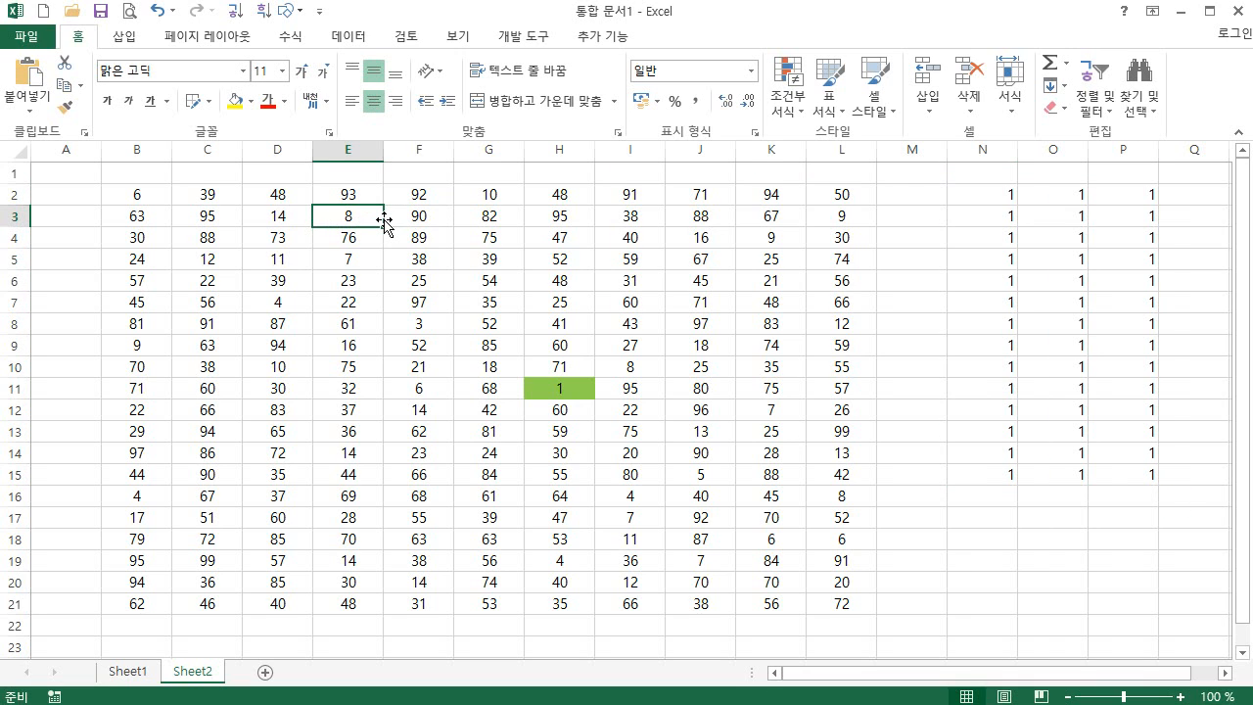
key("ctrl+a")
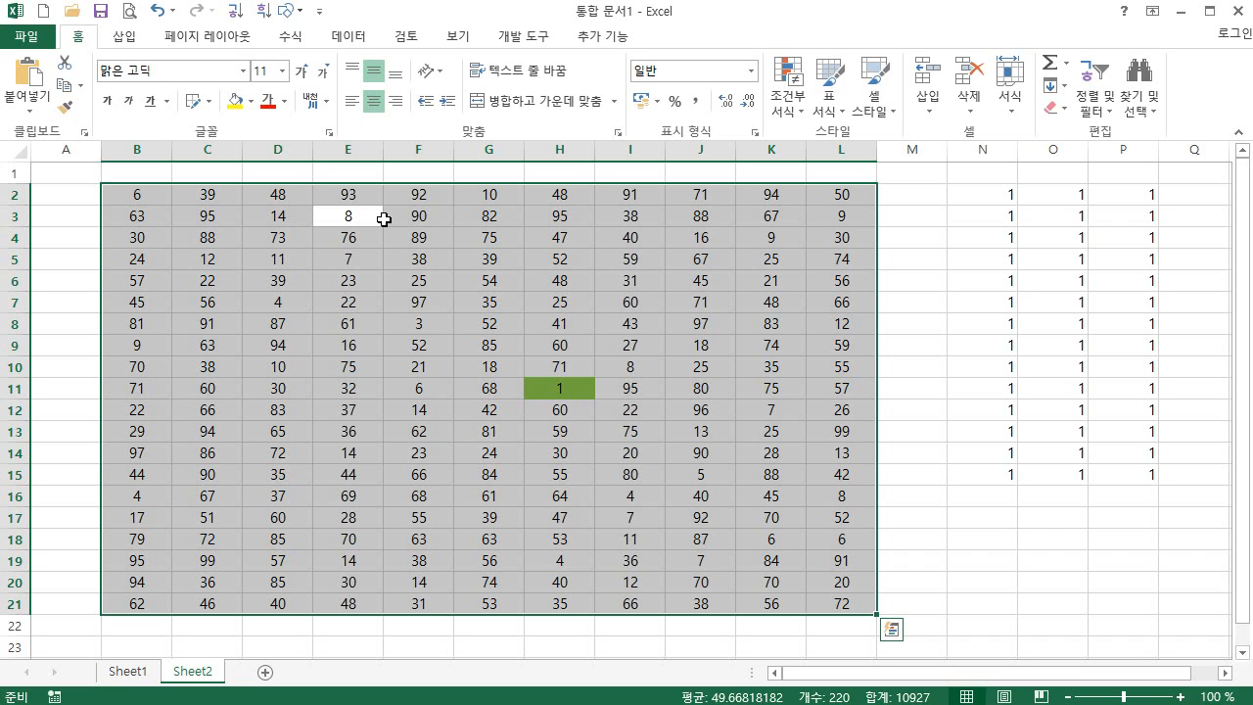
Step: Select the table range B2:L21 directly, then only its first row B2:L2
left_click_drag(140, 196, 817, 609)
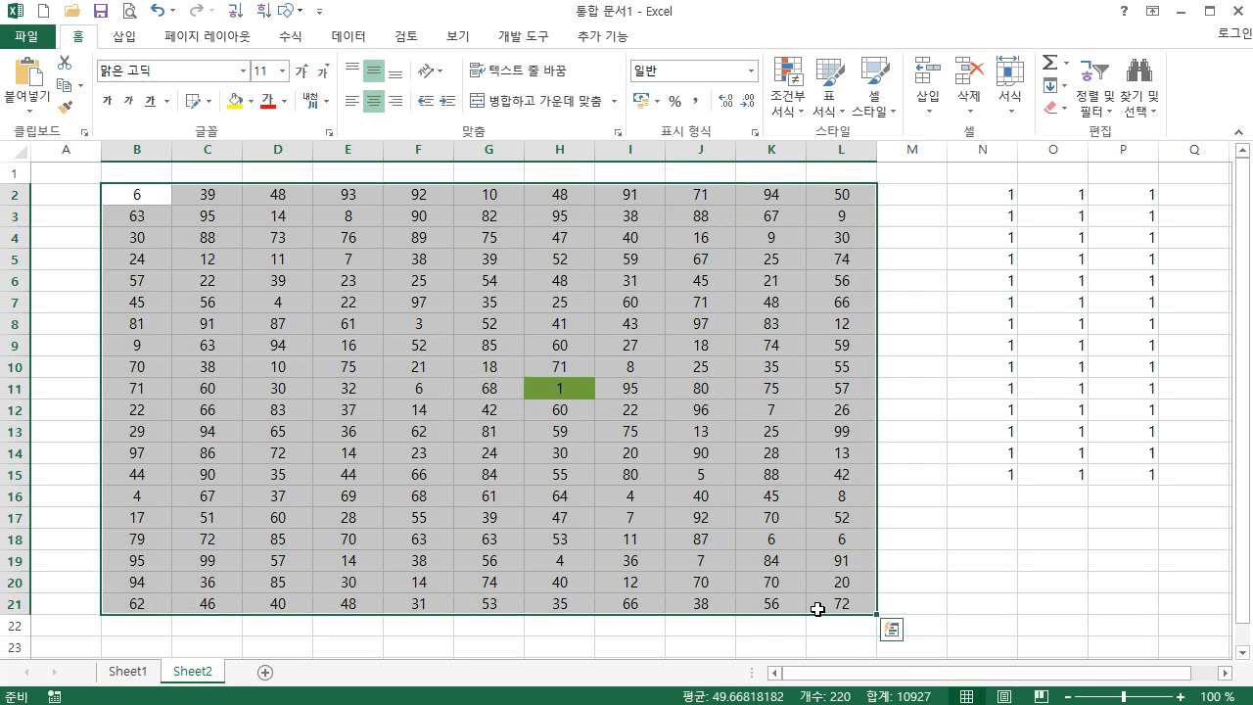
left_click(138, 194)
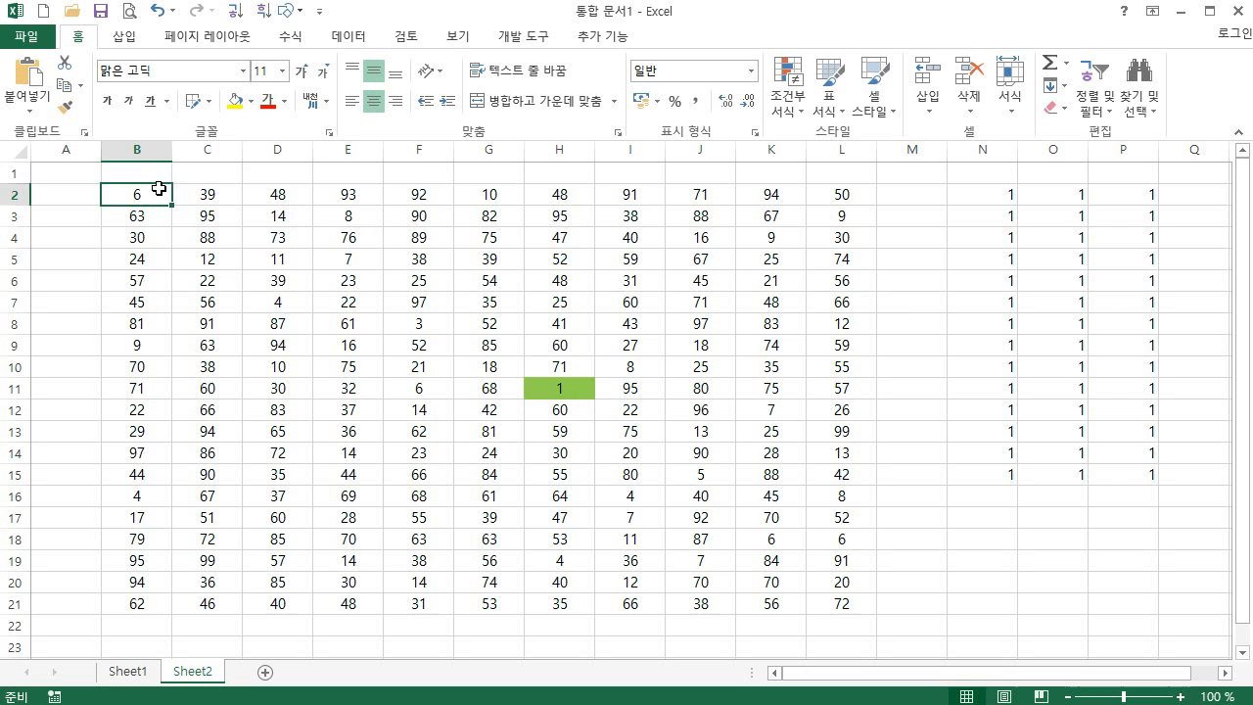
left_click_drag(162, 187, 822, 193)
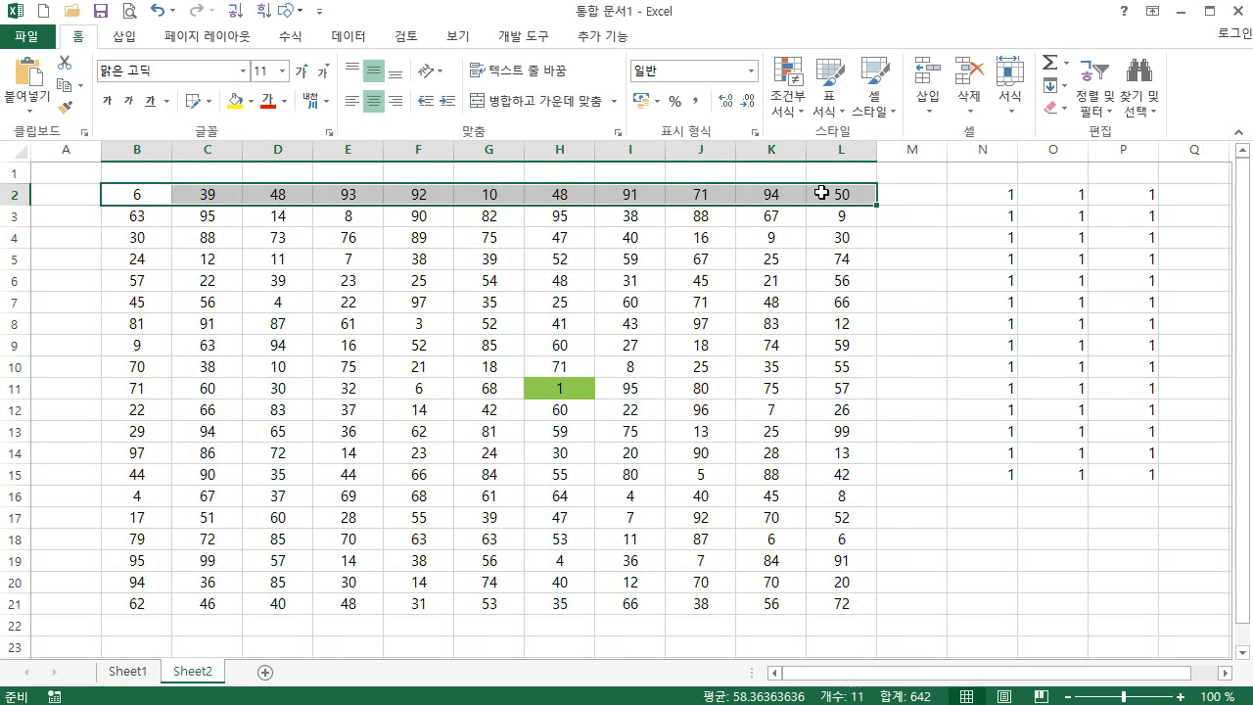
Step: Extend the selection from B2 across to L2 and down to row 21, then select the same data region at once and return to B2
left_click(140, 192)
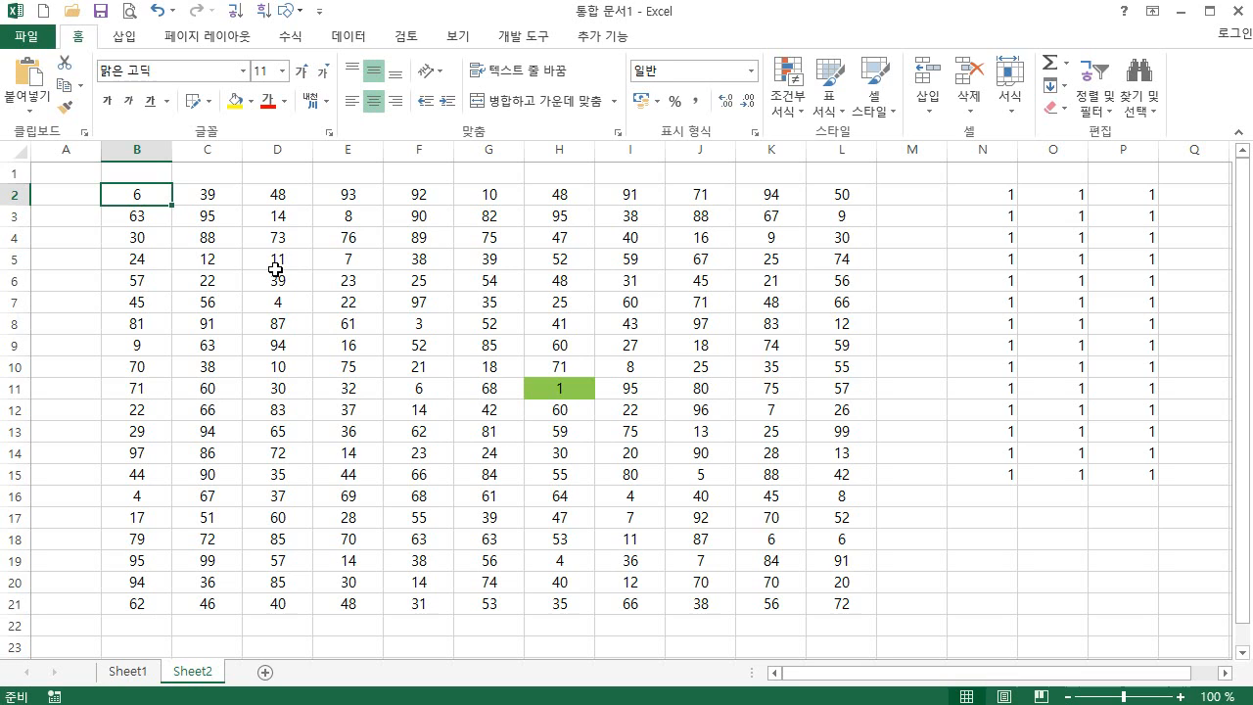
key("ctrl+shift+Right")
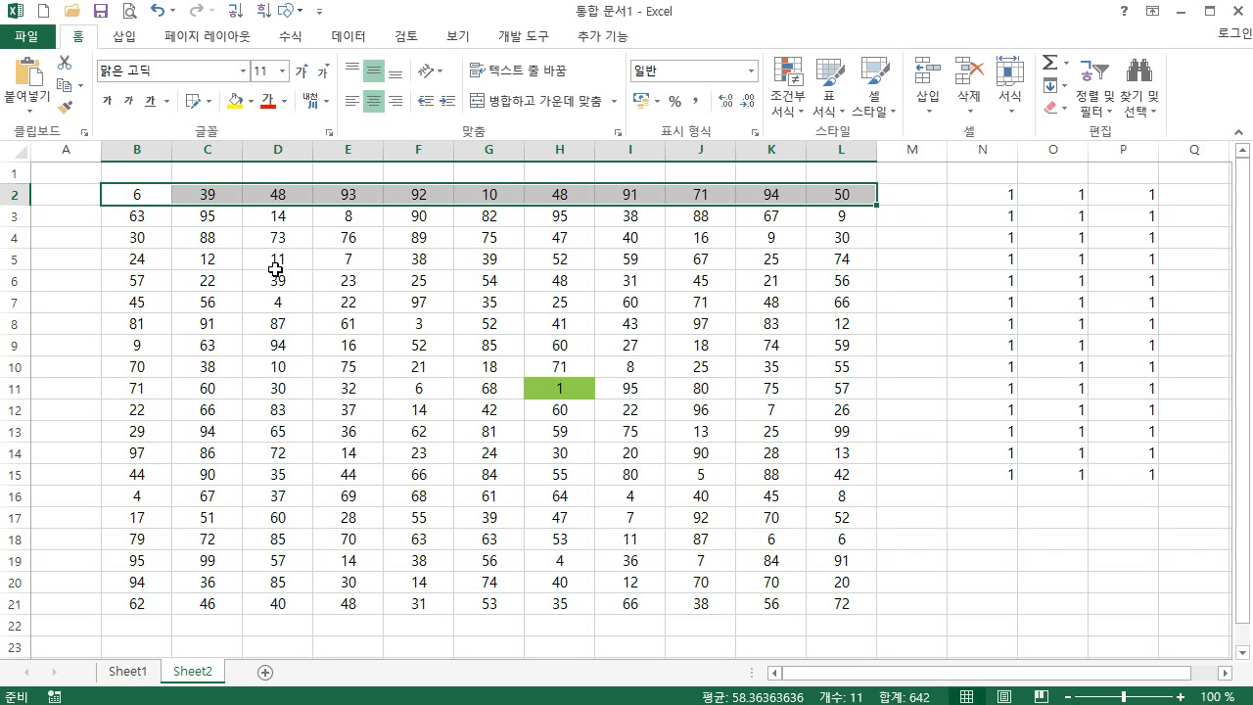
key("ctrl+shift+Down")
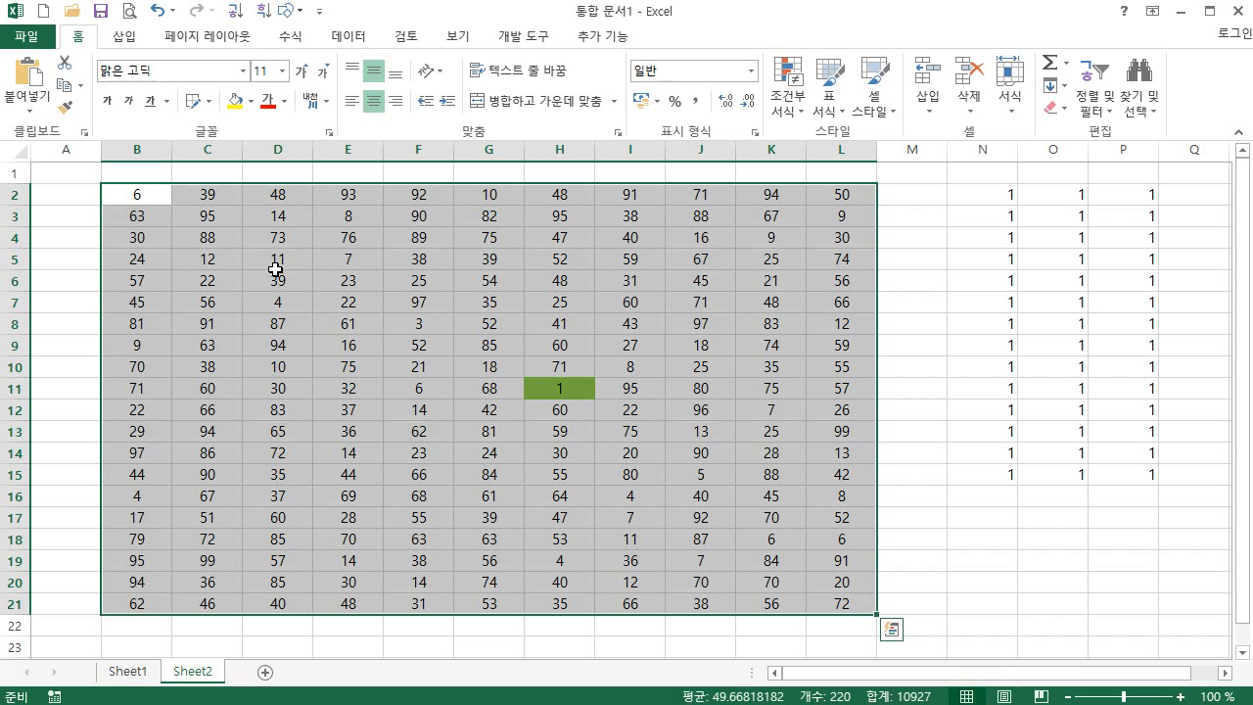
key("Up")
key("Down")
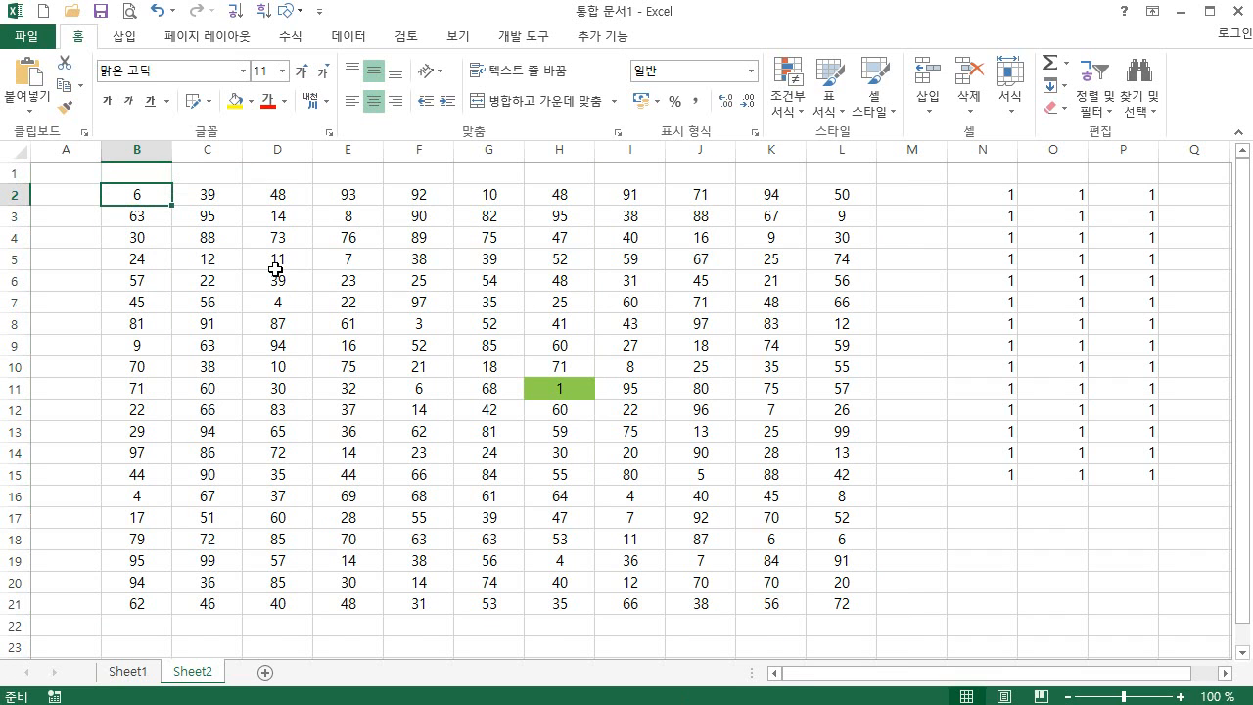
key("ctrl+a")
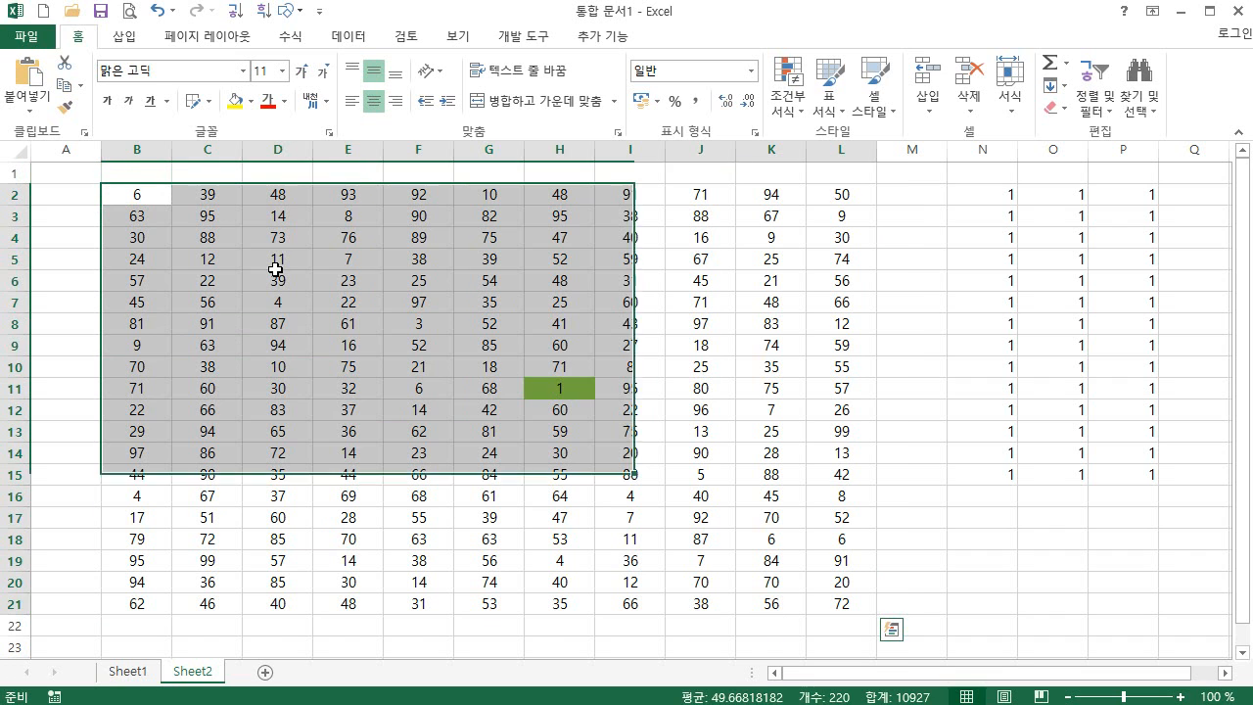
key("Up")
key("Down")
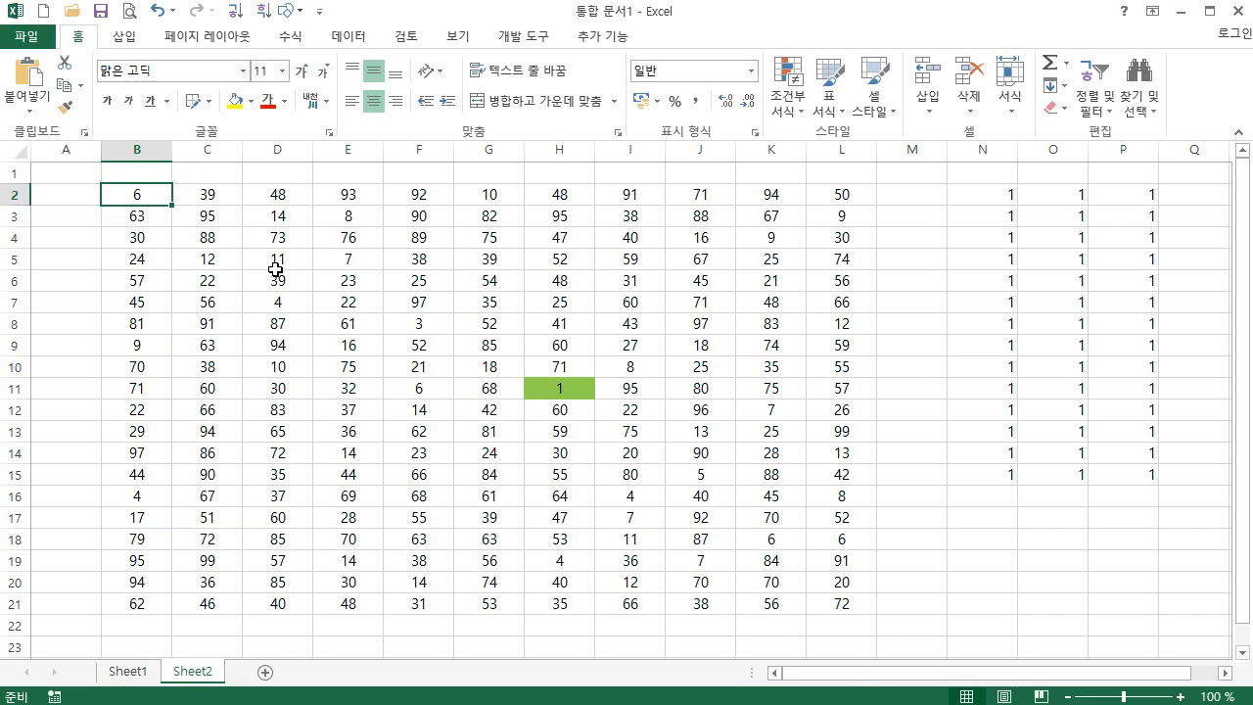
Step: Extend the selection from B2 down to row 21 and across to column L, then repeat it across first and down second, returning to B2
key("ctrl+shift+Down")
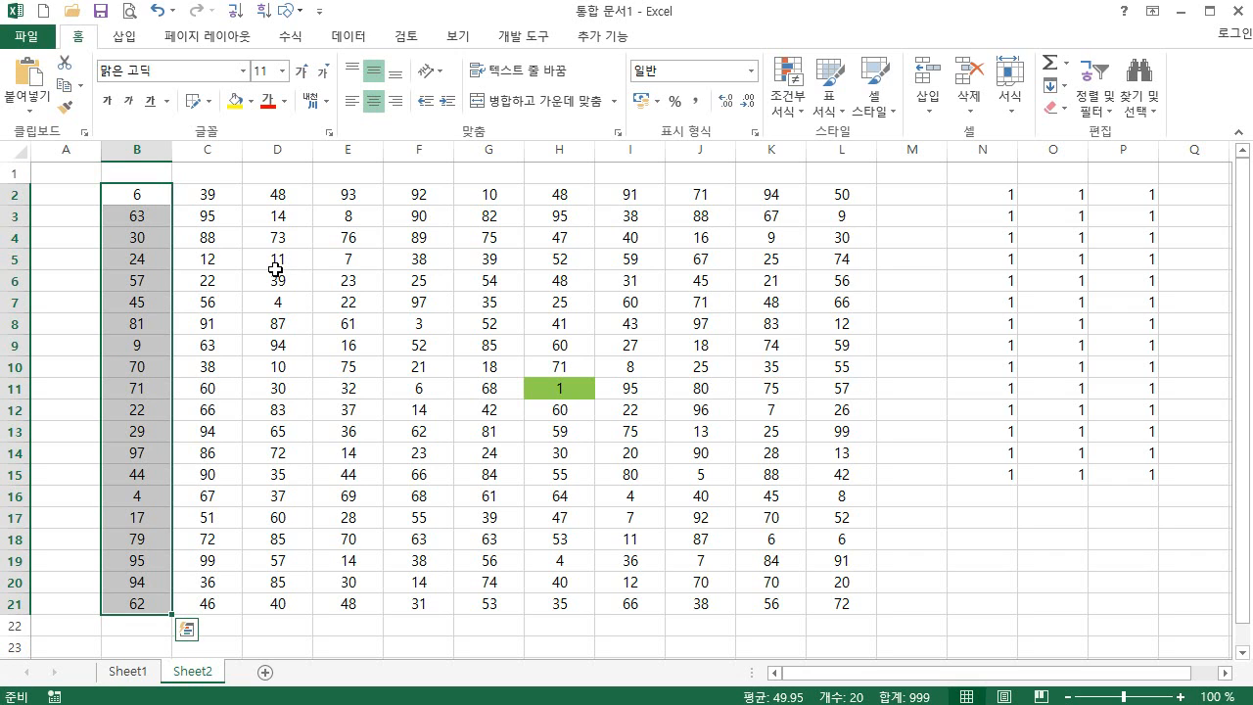
key("ctrl+shift+Right")
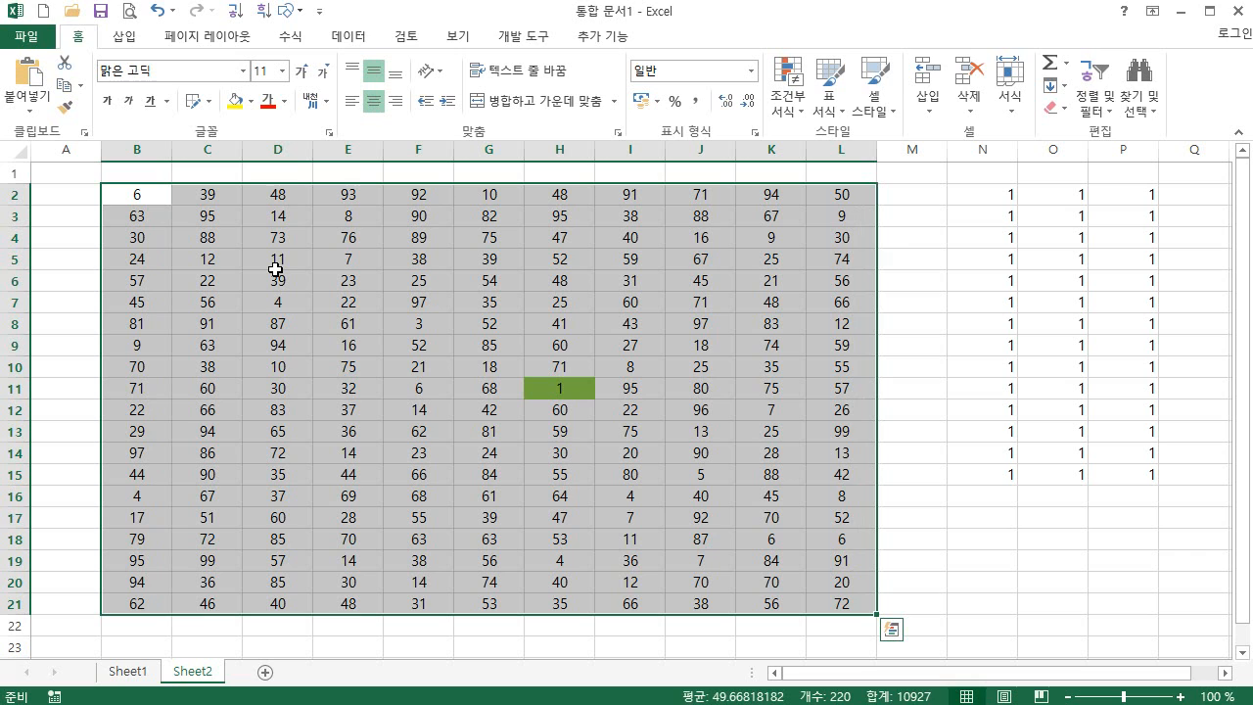
key("Up")
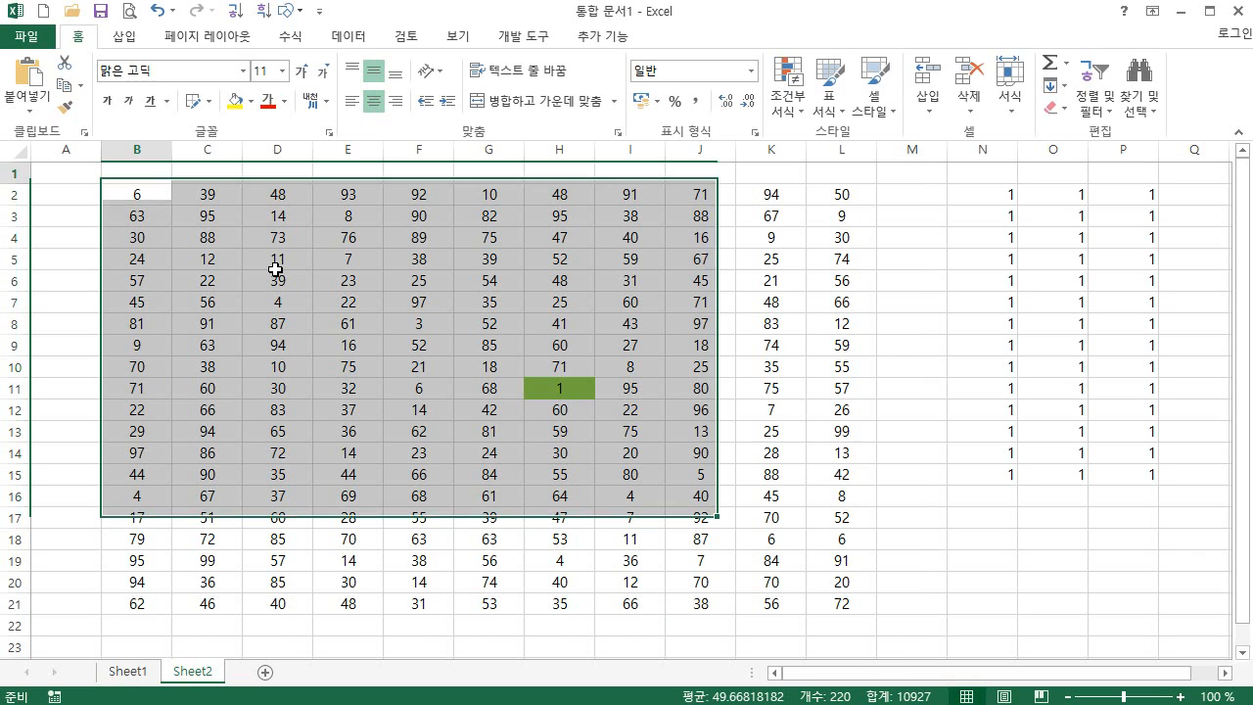
key("Down")
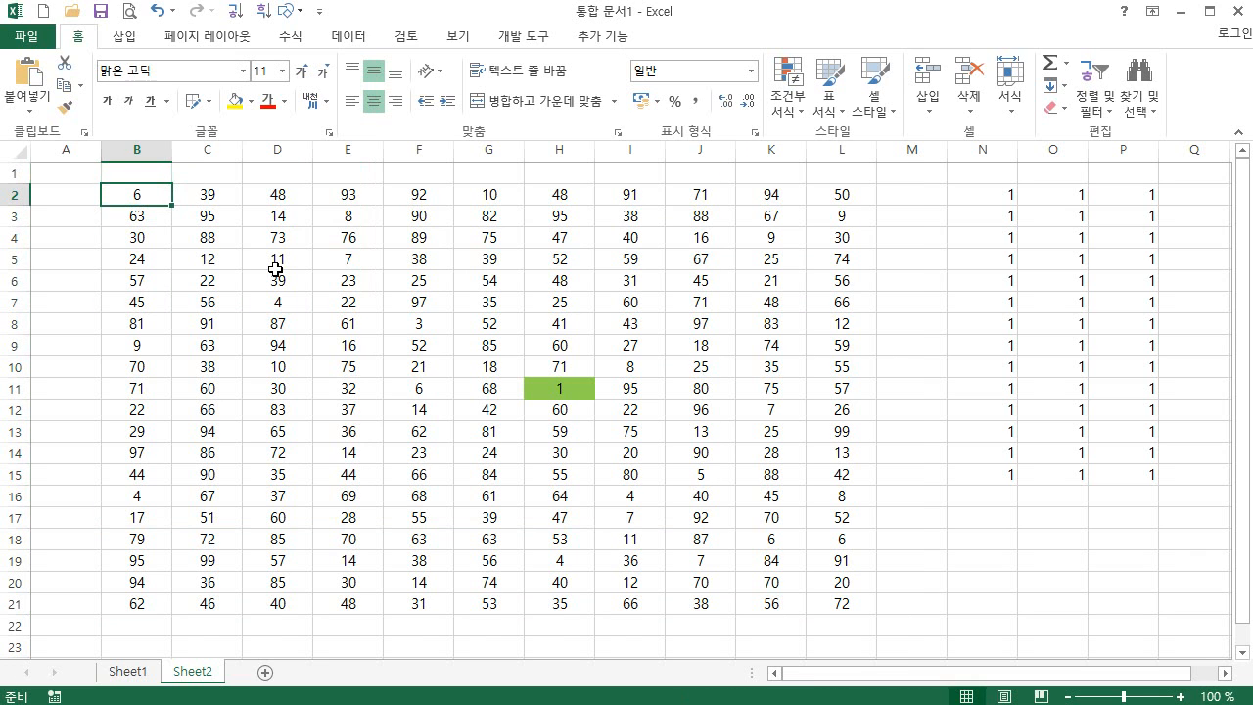
key("ctrl+shift+Right")
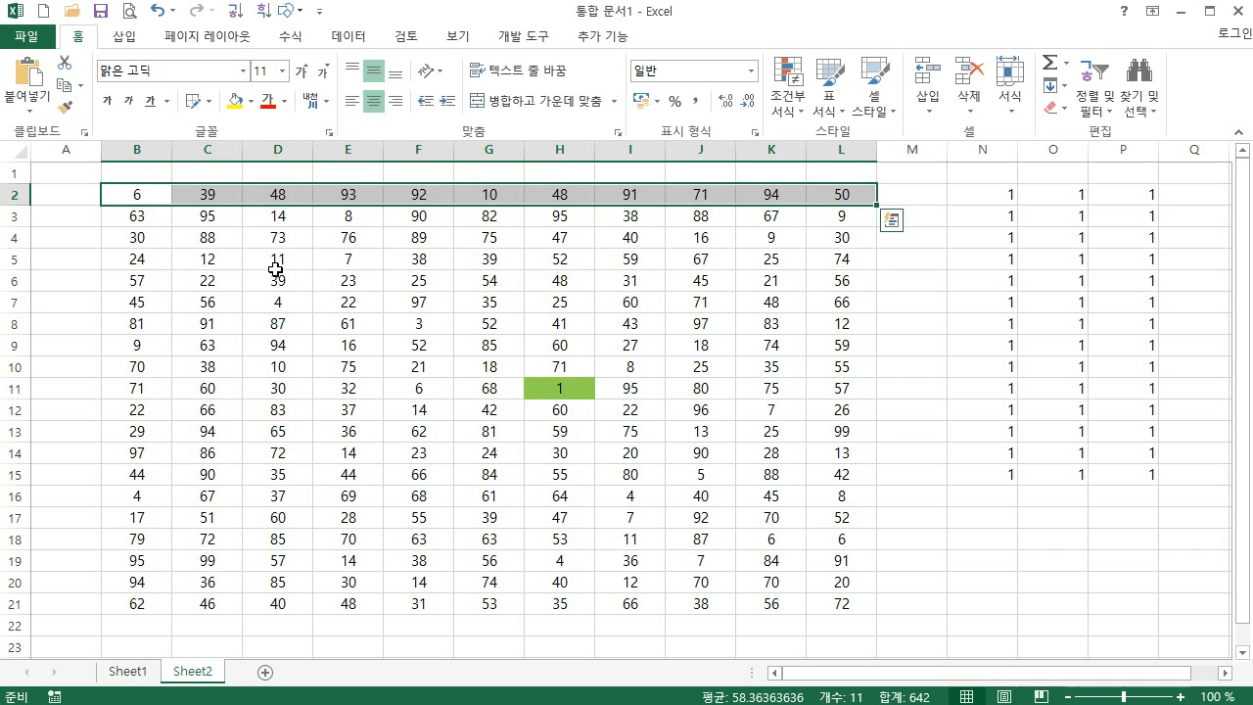
key("ctrl+shift+Down")
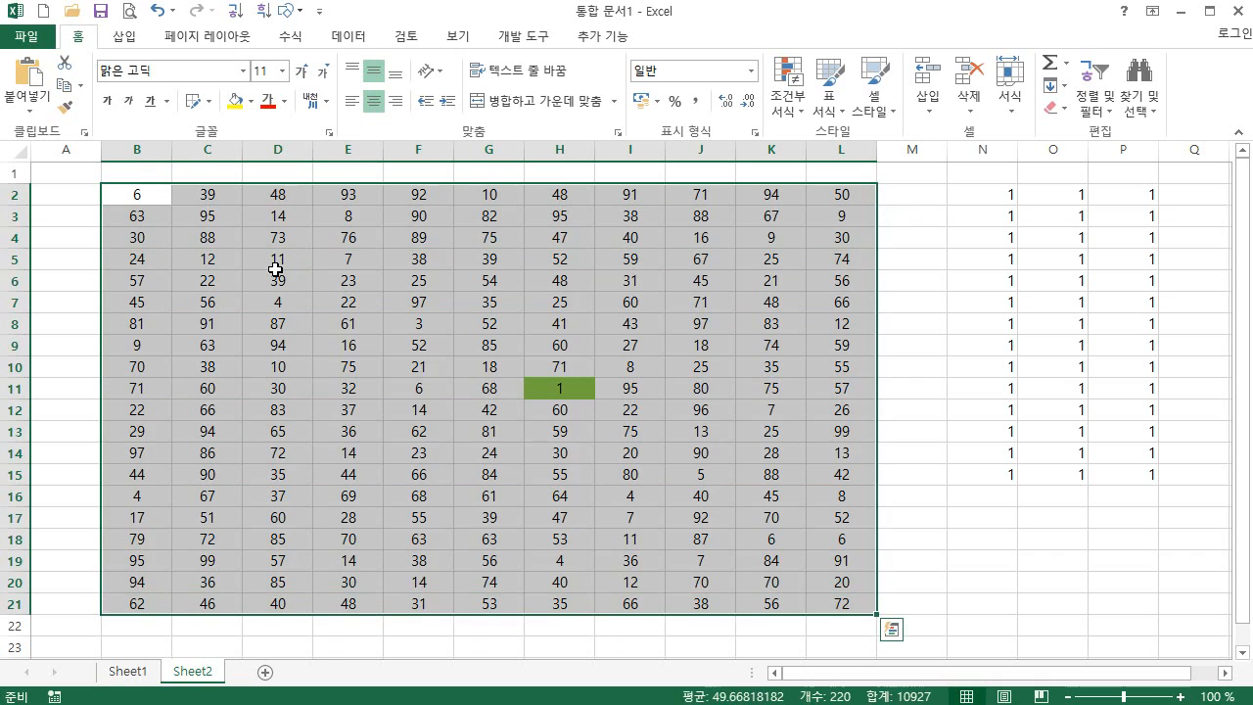
key("Up")
key("Down")
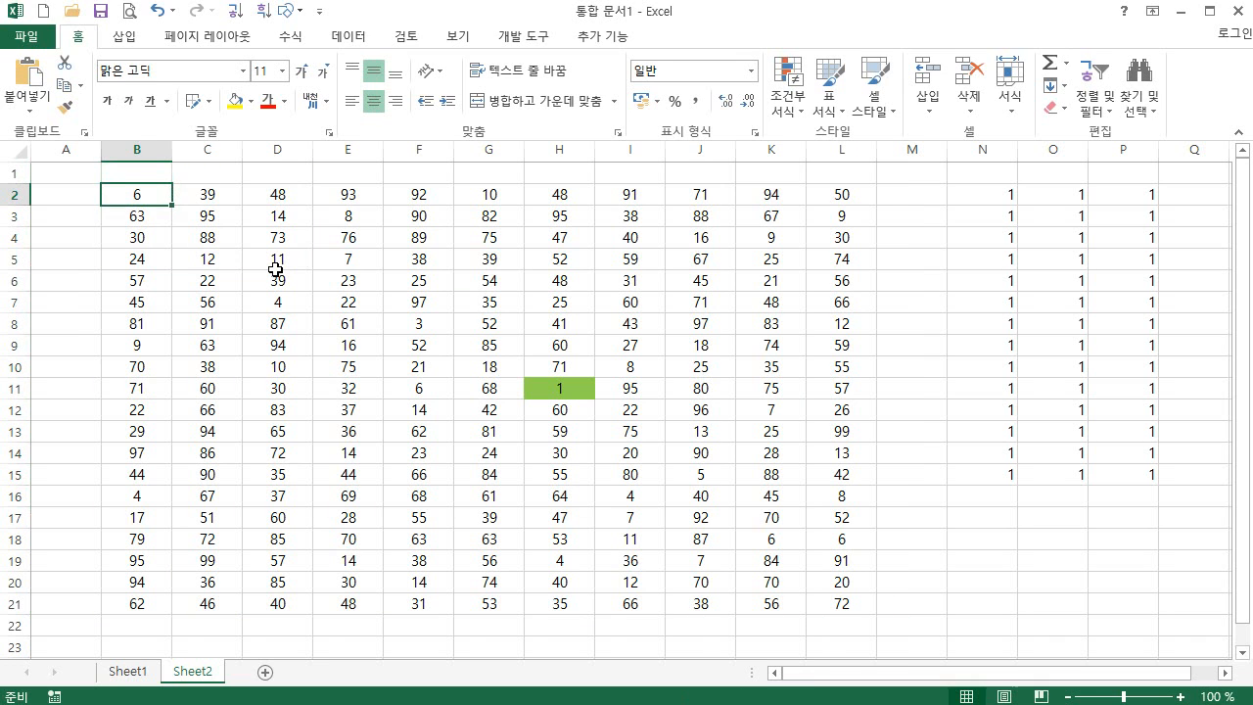
Step: Select the partial range D2:L21 directly, then reselect it by extending from D2 down to row 21 and across to column L
key("Right")
key("Right")
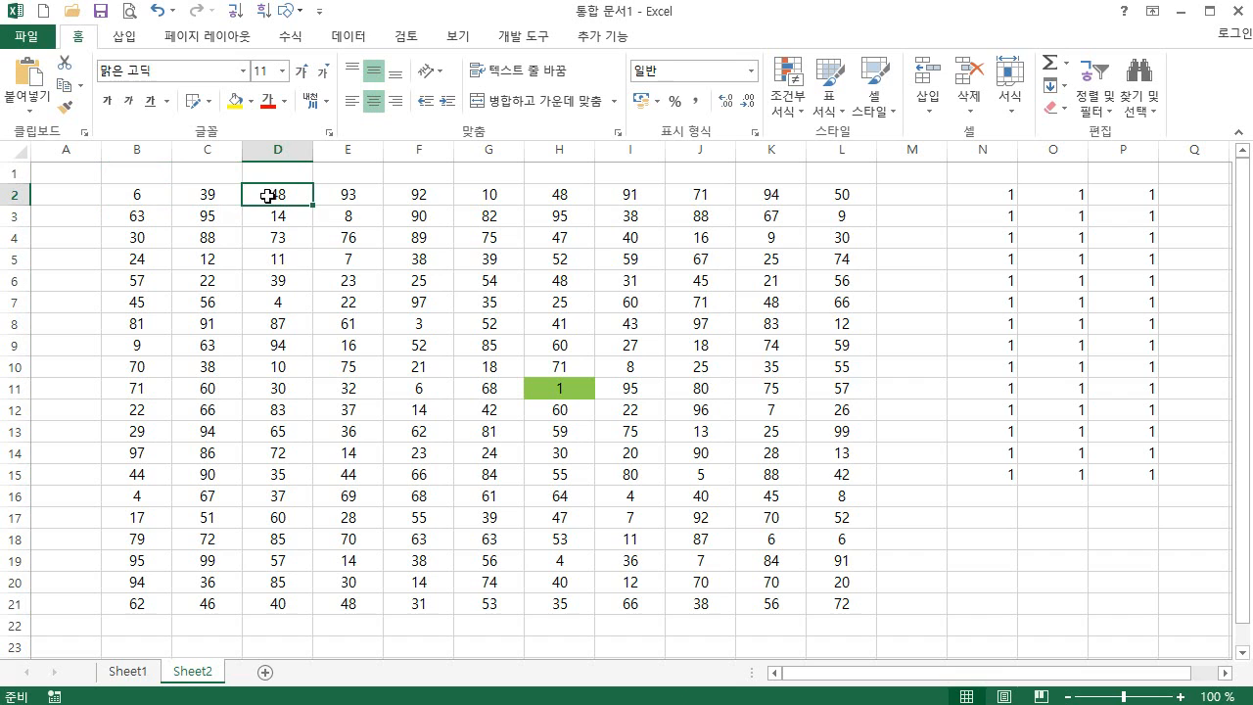
mouse_move(303, 202)
left_mouse_down()
mouse_move(309, 219)
mouse_move(280, 202)
mouse_move(764, 284)
mouse_move(865, 536)
mouse_move(845, 607)
left_mouse_up()
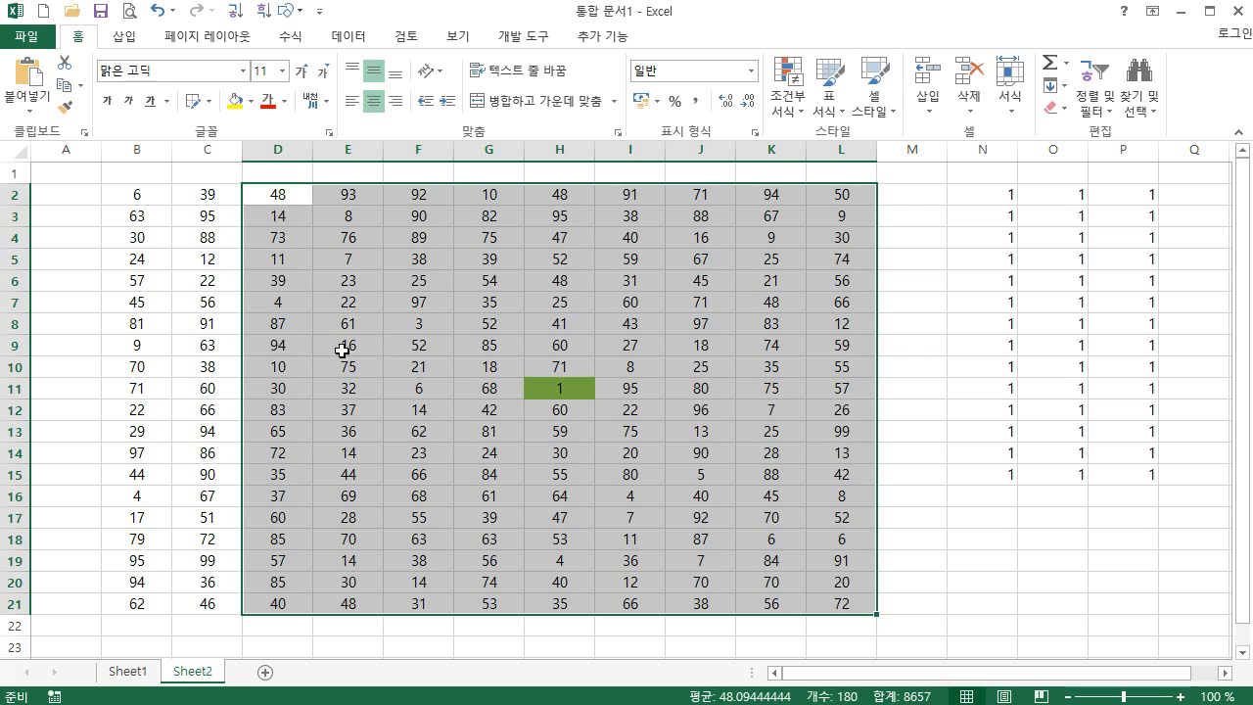
left_click(288, 195)
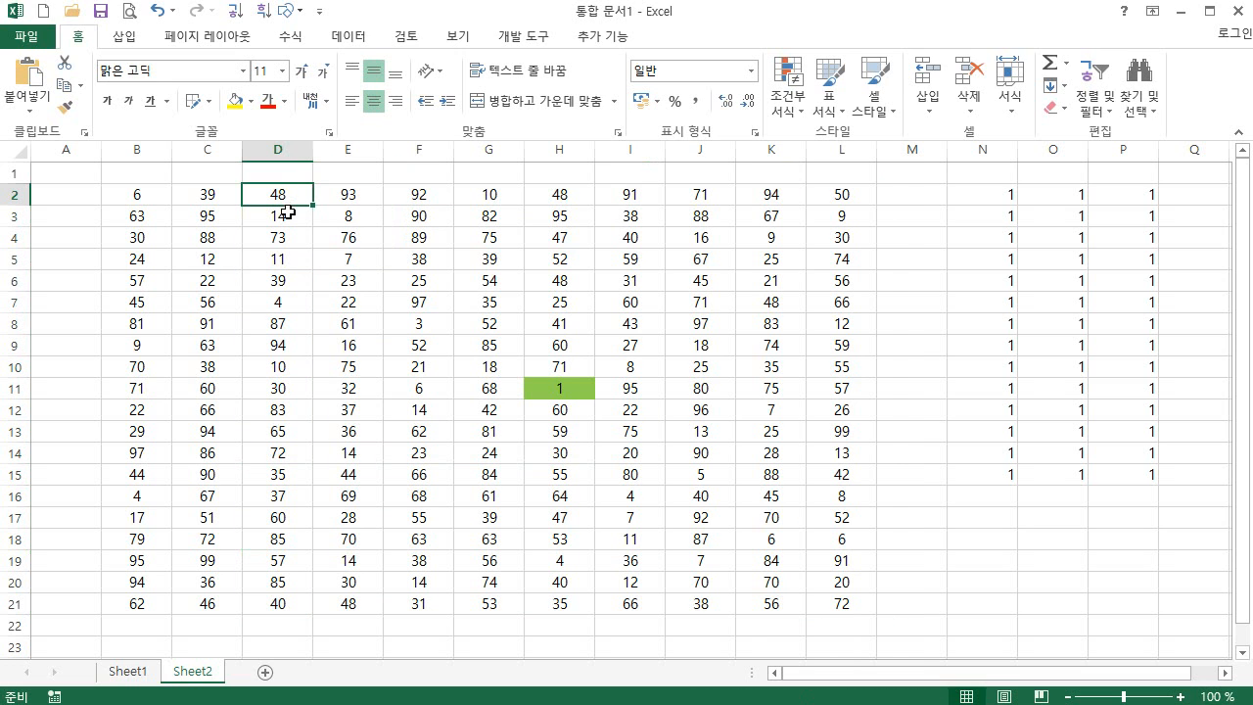
key("ctrl+shift+Down")
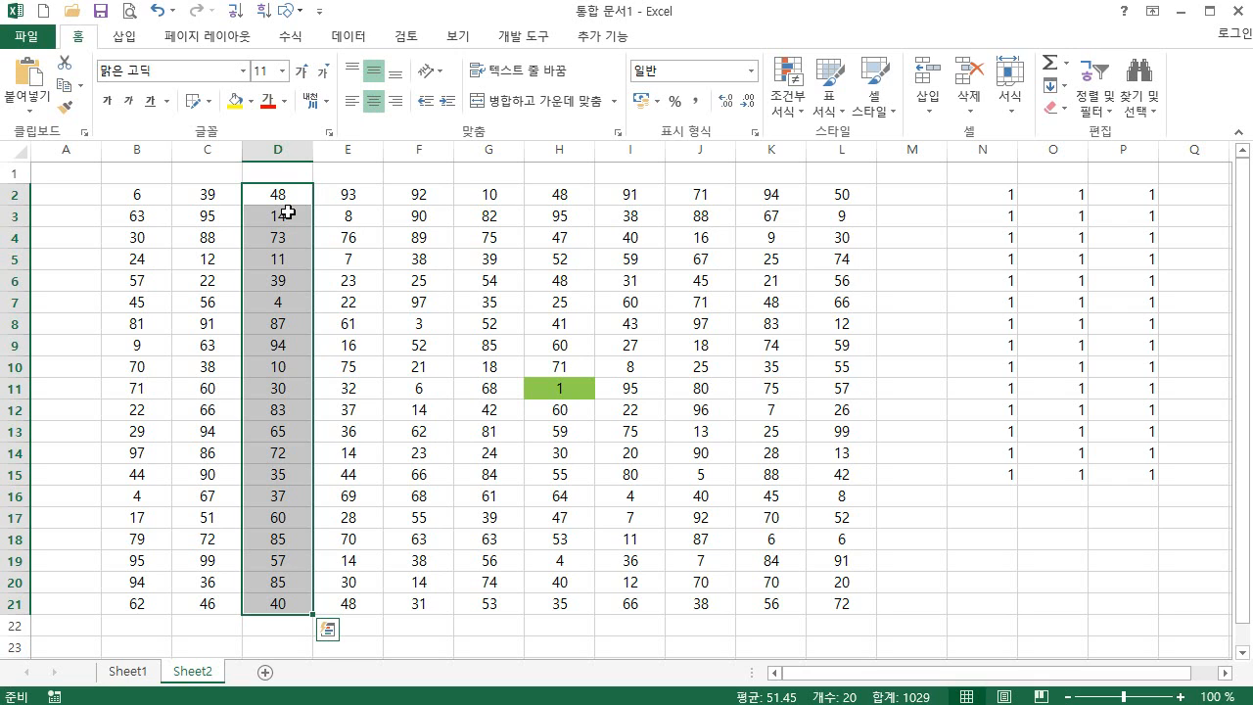
key("ctrl+shift+Right")
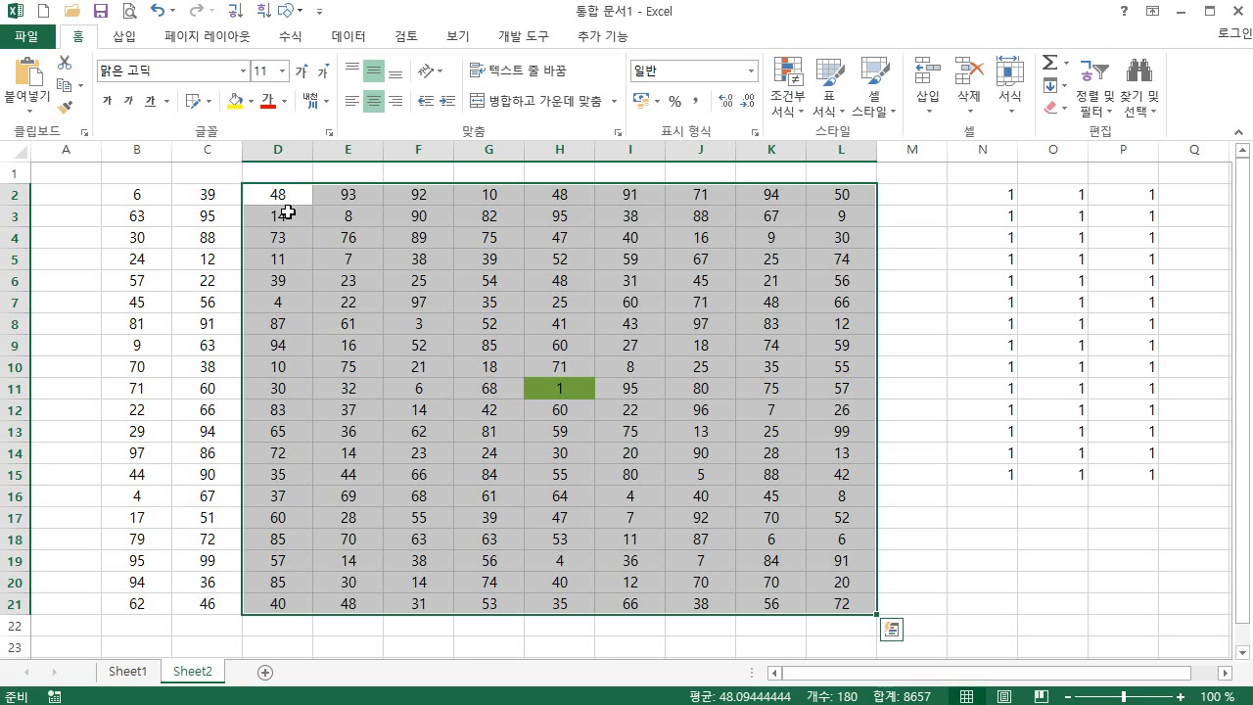
Step: Select the entire row 2 and extend the selection down to the sheet's last row, then return to cell A2
left_click(135, 202)
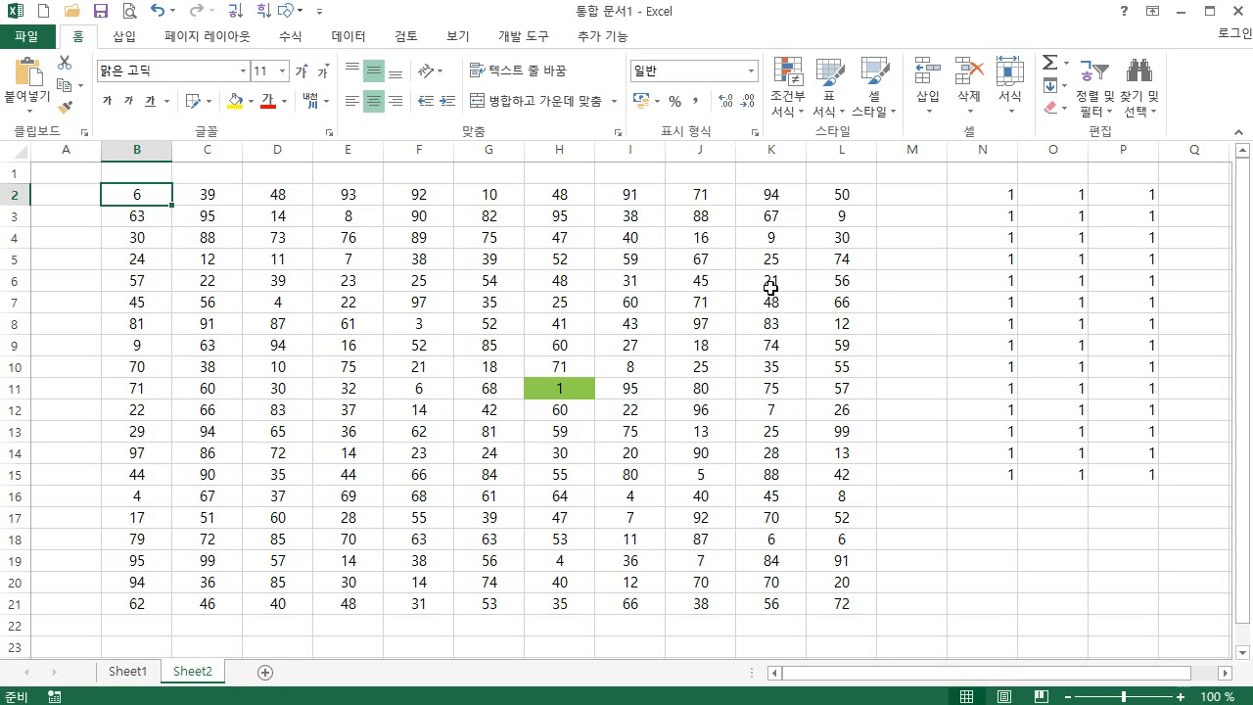
left_click(18, 190)
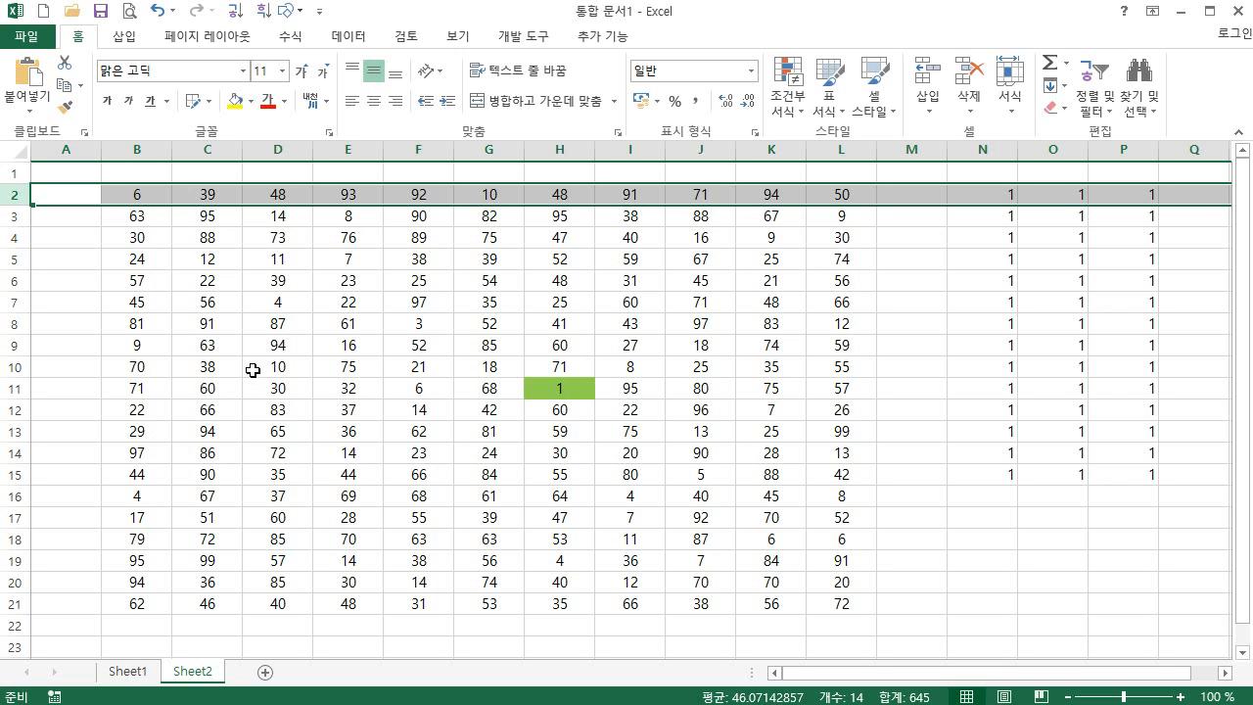
key("ctrl+shift+Down")
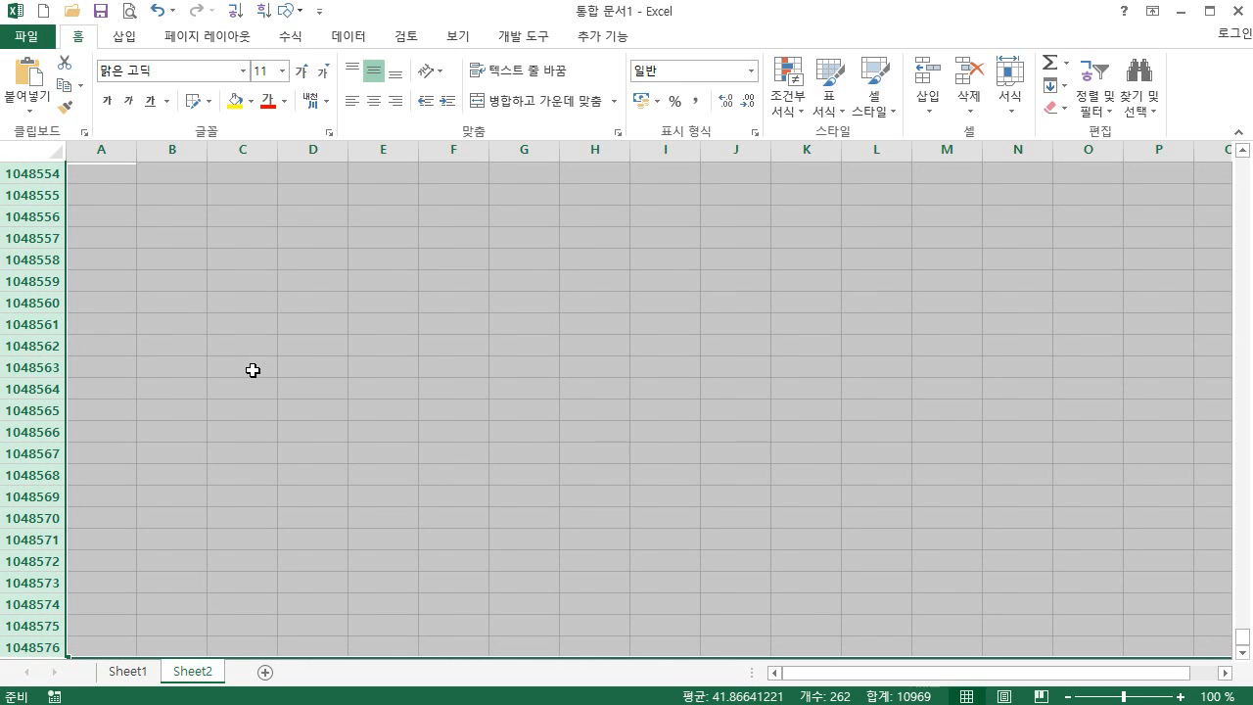
key("ctrl+Home")
key("Down")
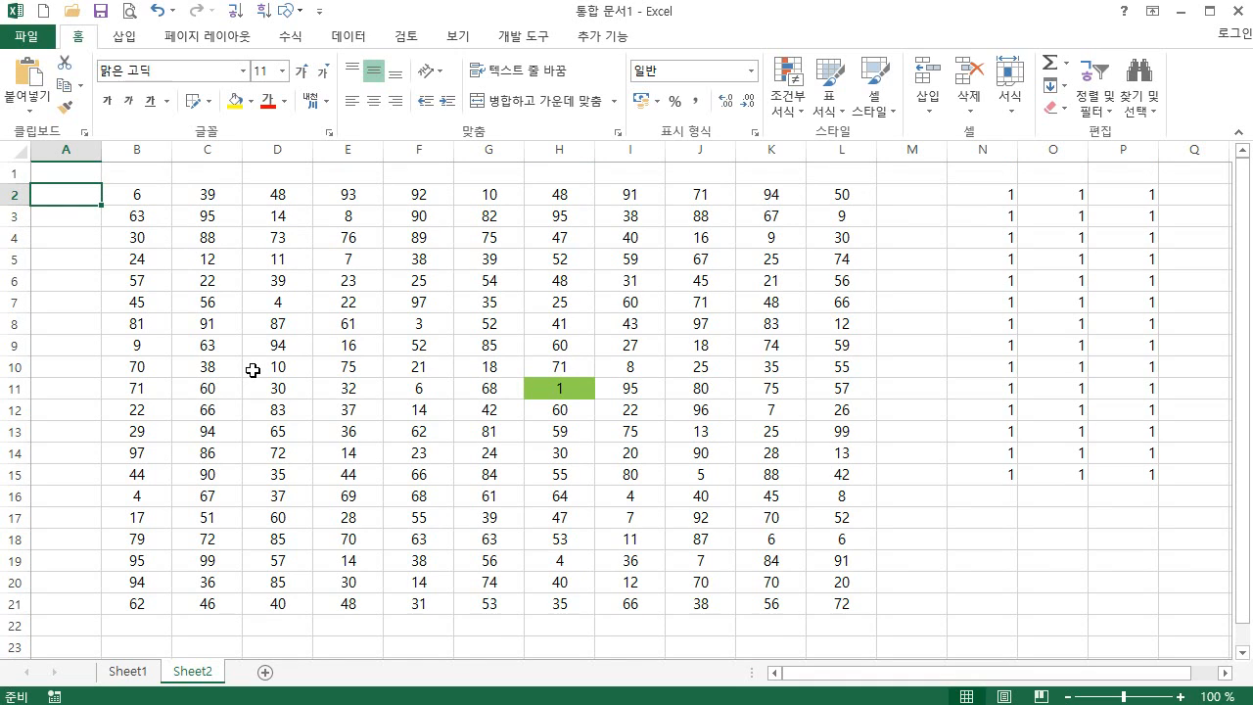
Step: Select the entire row 2, make B2 the active cell within it, and extend the selection down to row 21
left_click(7, 194)
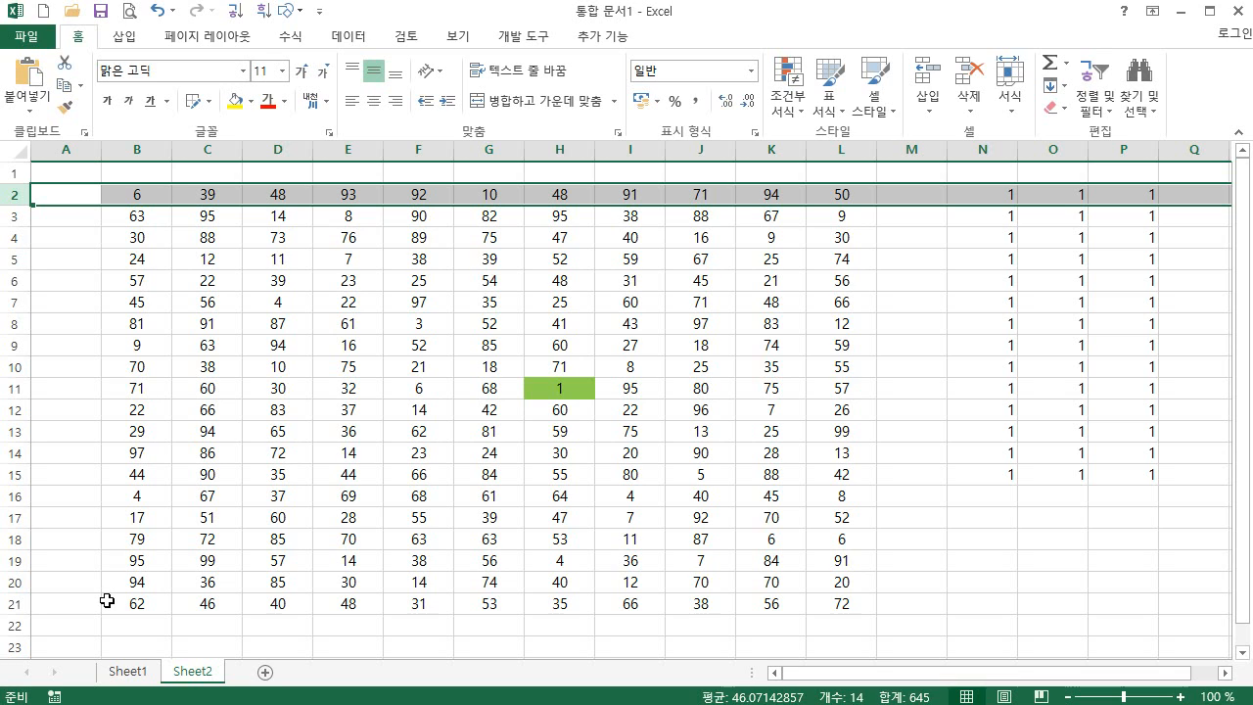
key("Tab")
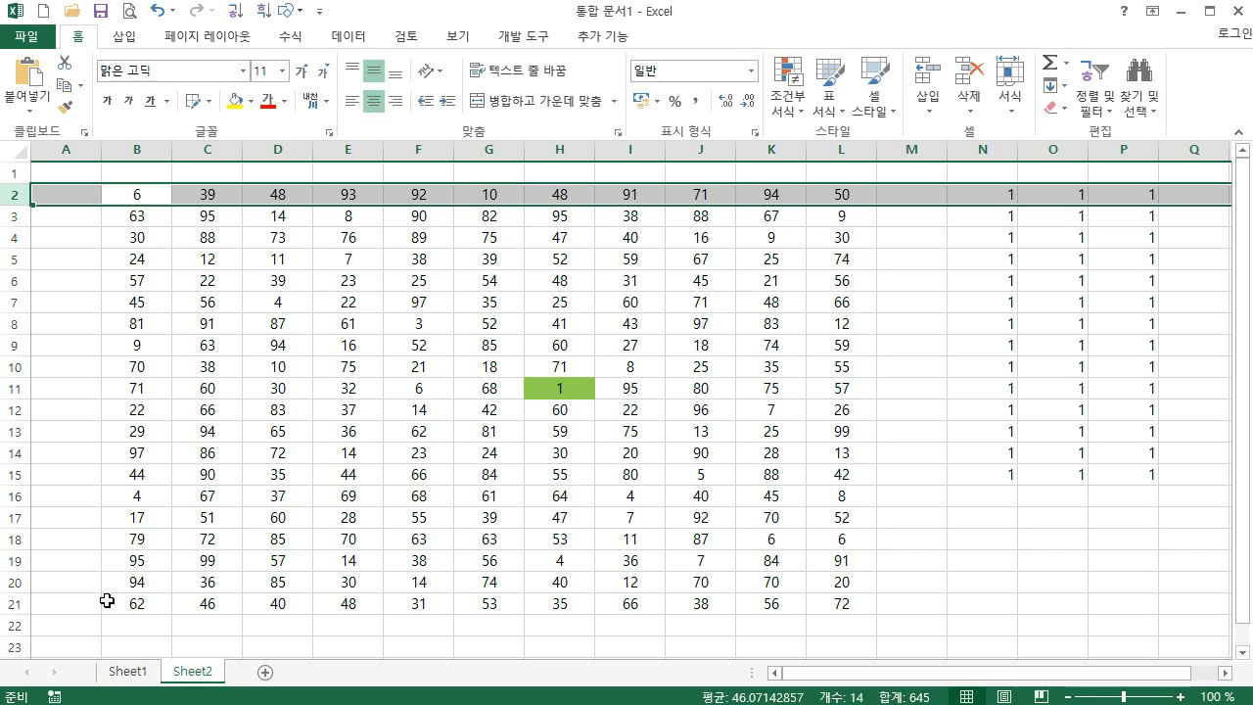
key("ctrl+shift+Down")
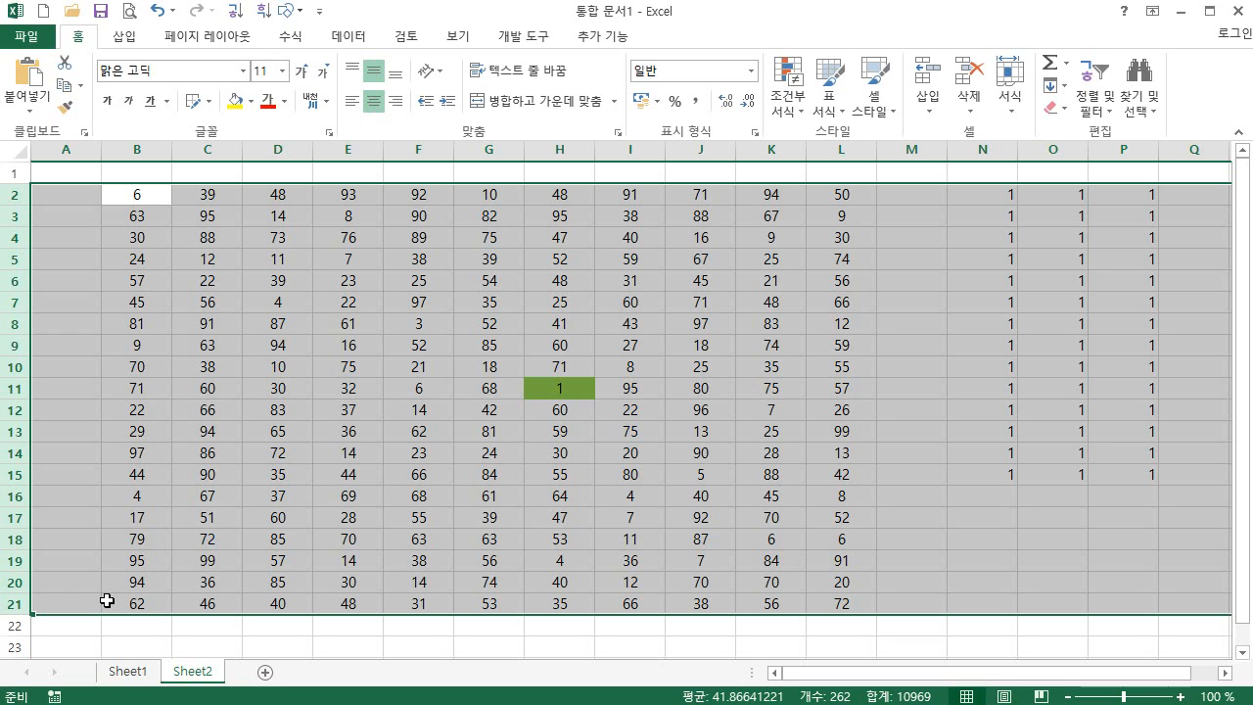
Step: Review the conditional formatting rules covering B2, including the applied range and definition of the rule for cells equal to 1
left_click(279, 327)
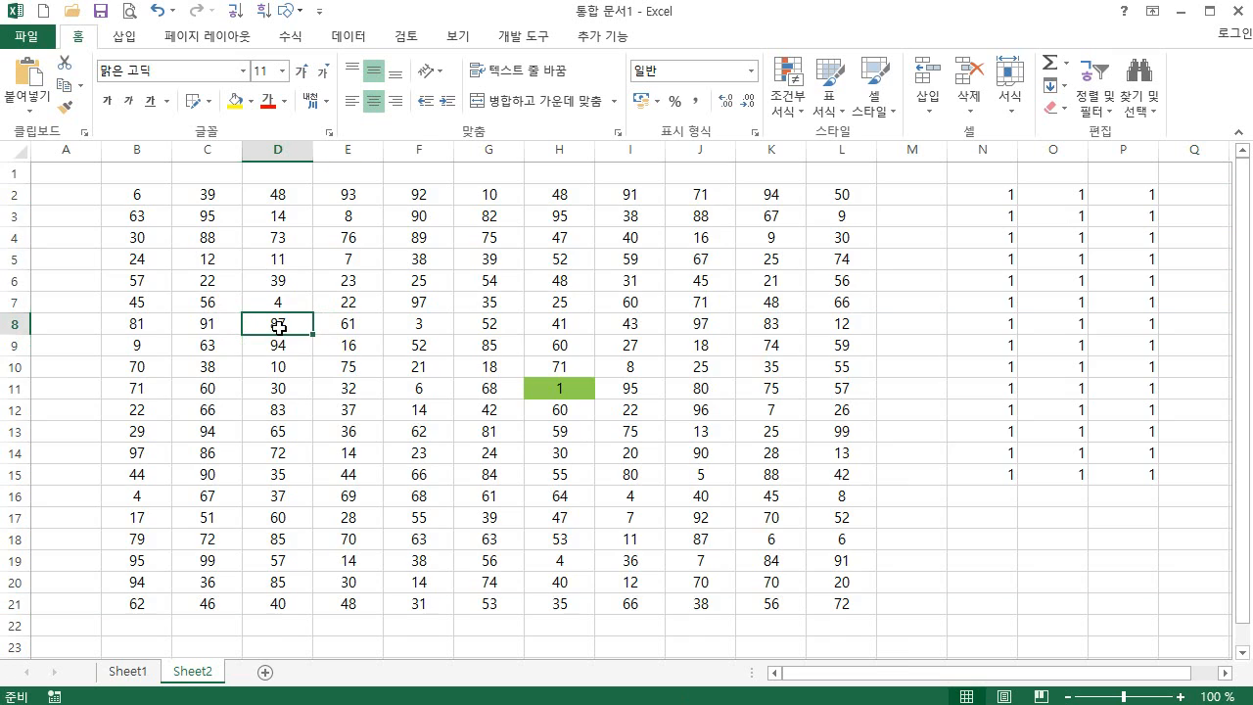
left_click(143, 193)
left_click(788, 98)
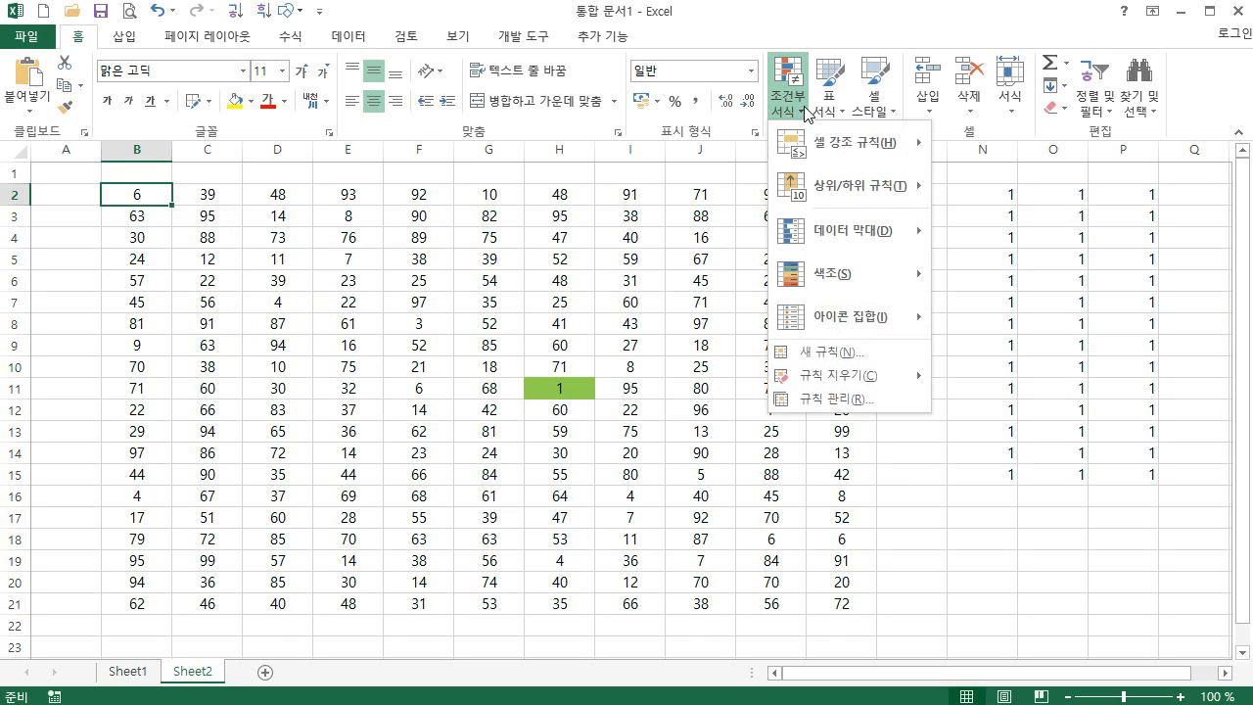
left_click(875, 401)
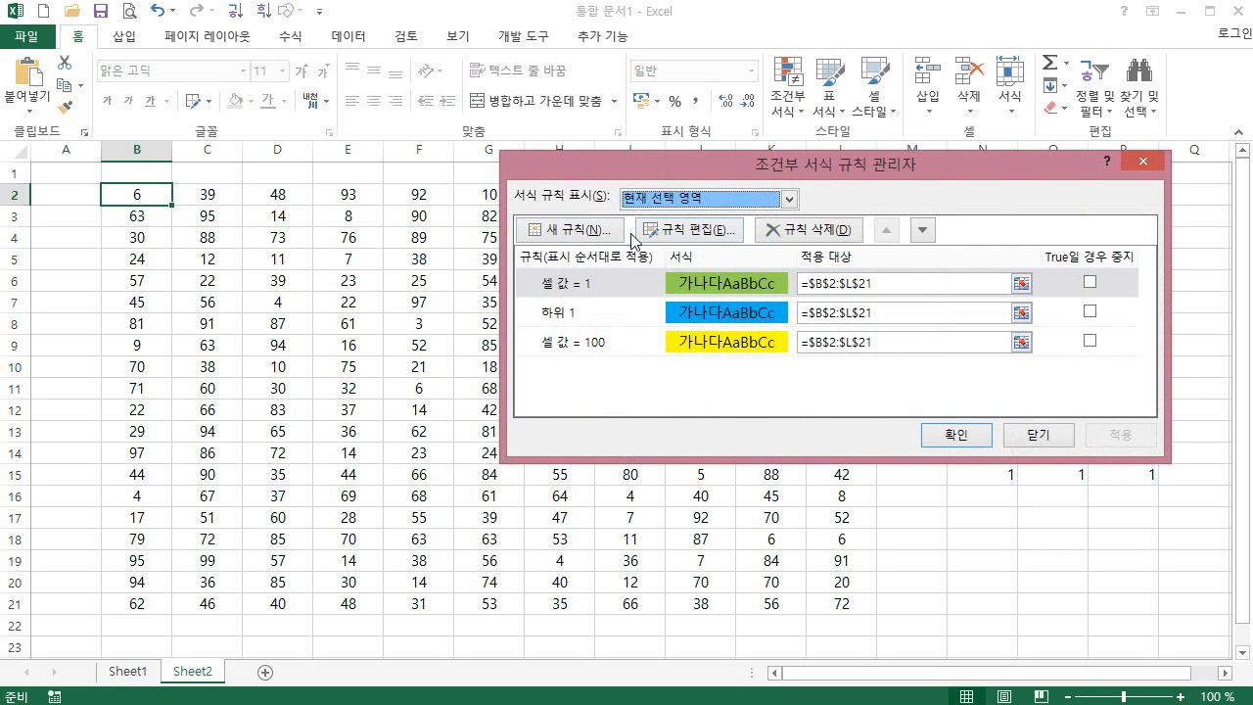
left_click_drag(596, 171, 438, 174)
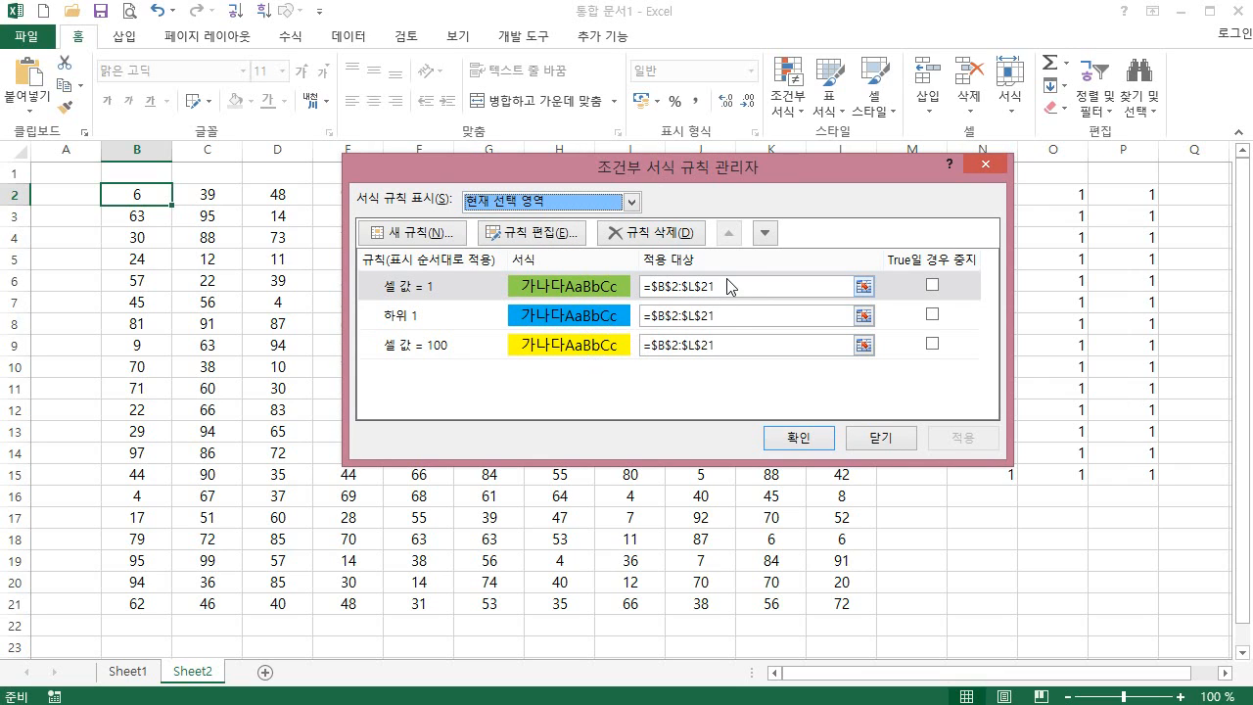
left_click_drag(726, 286, 644, 286)
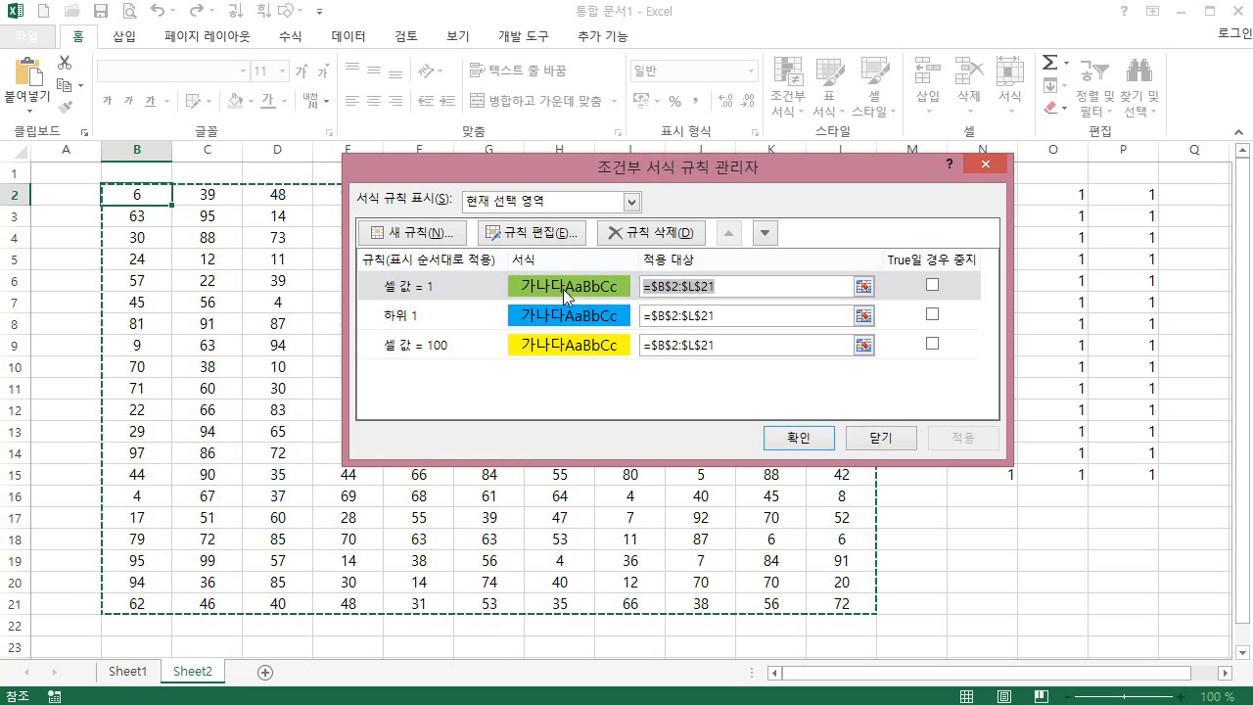
left_click(537, 243)
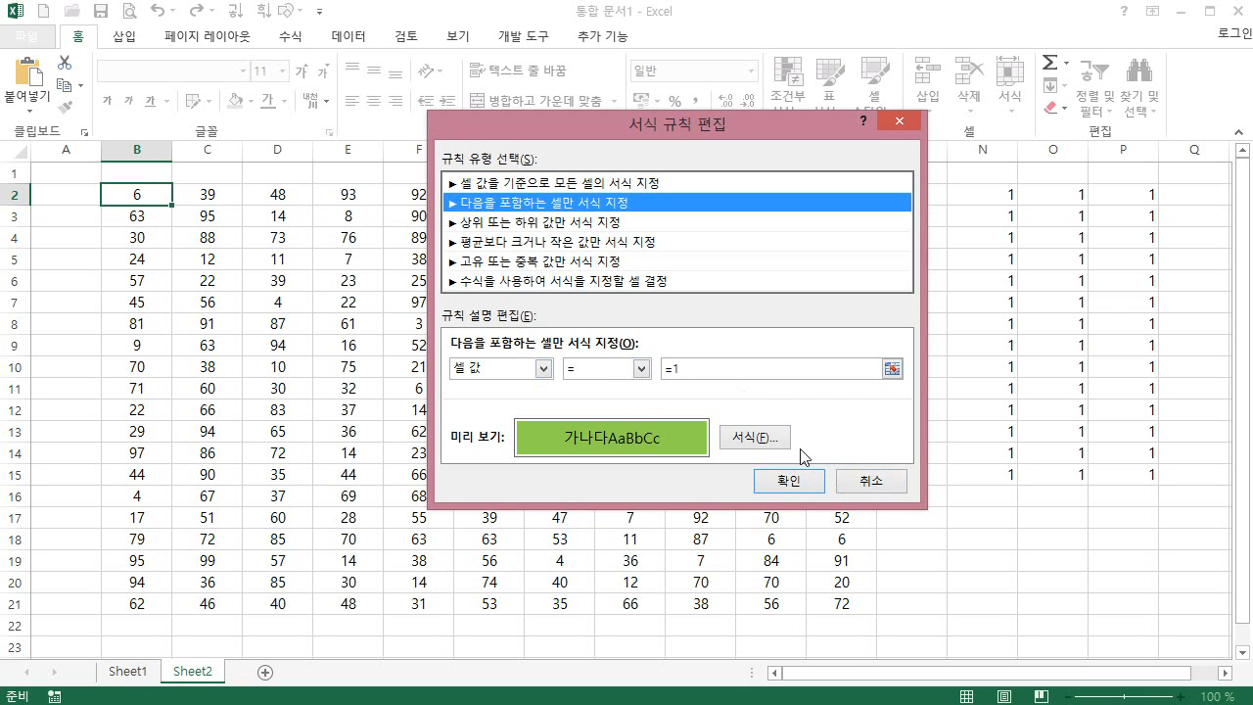
left_click(881, 480)
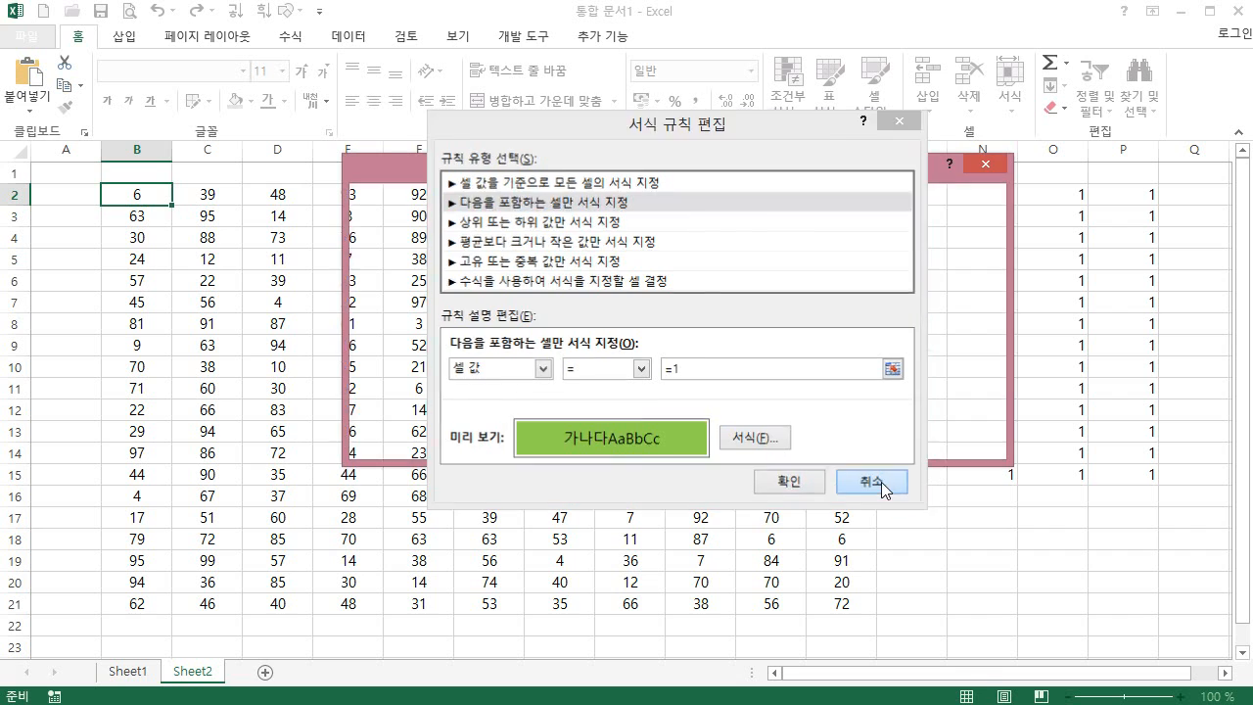
left_click(896, 437)
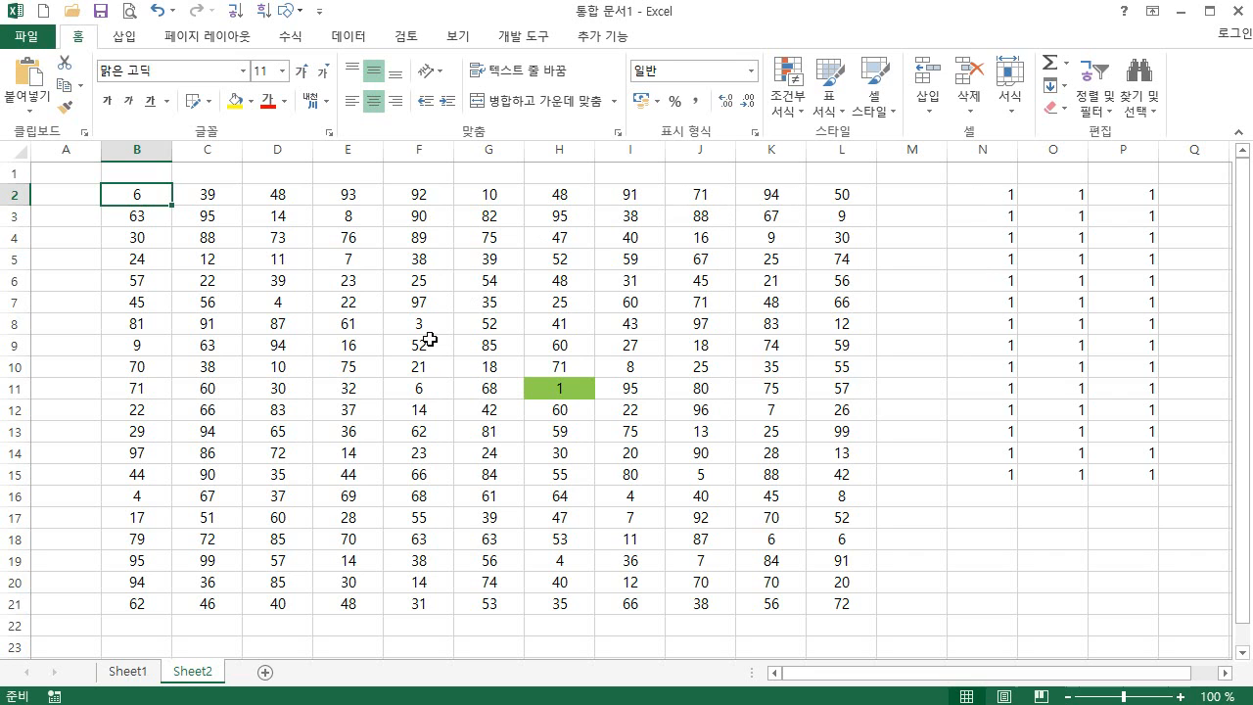
Step: Select the whole number block B2:L21, then return to a single cell
left_click_drag(162, 195, 824, 604)
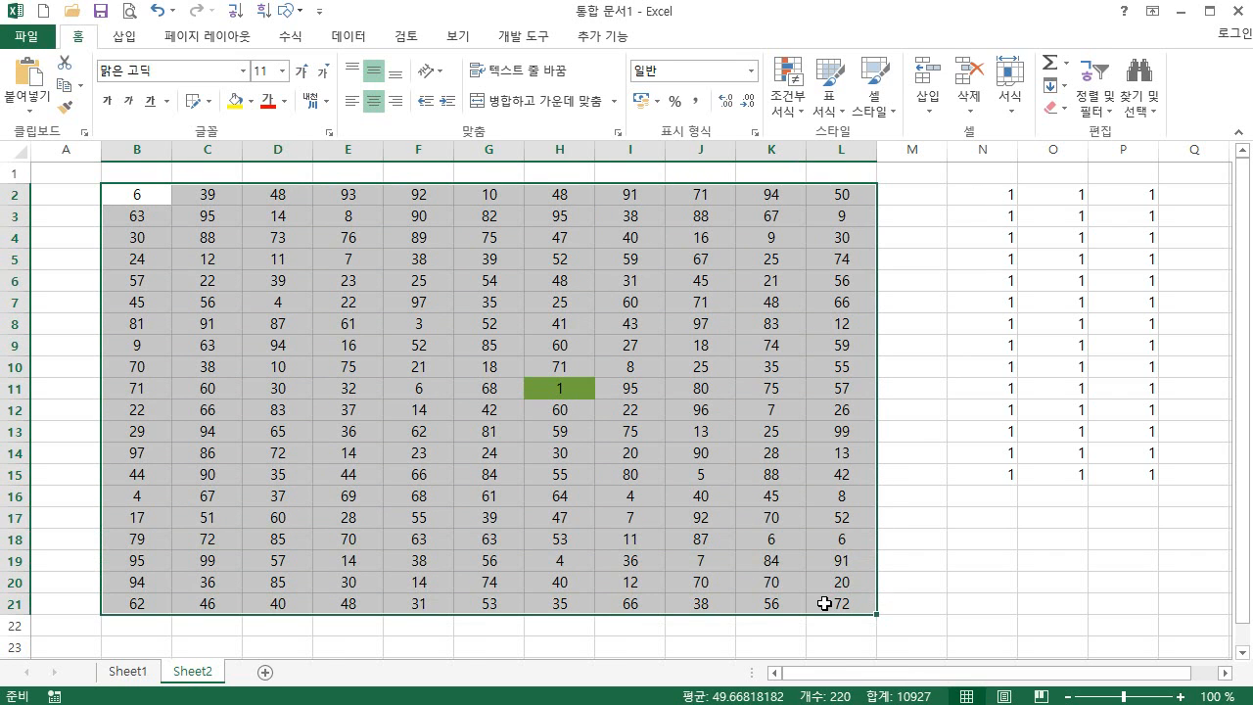
left_click(467, 397)
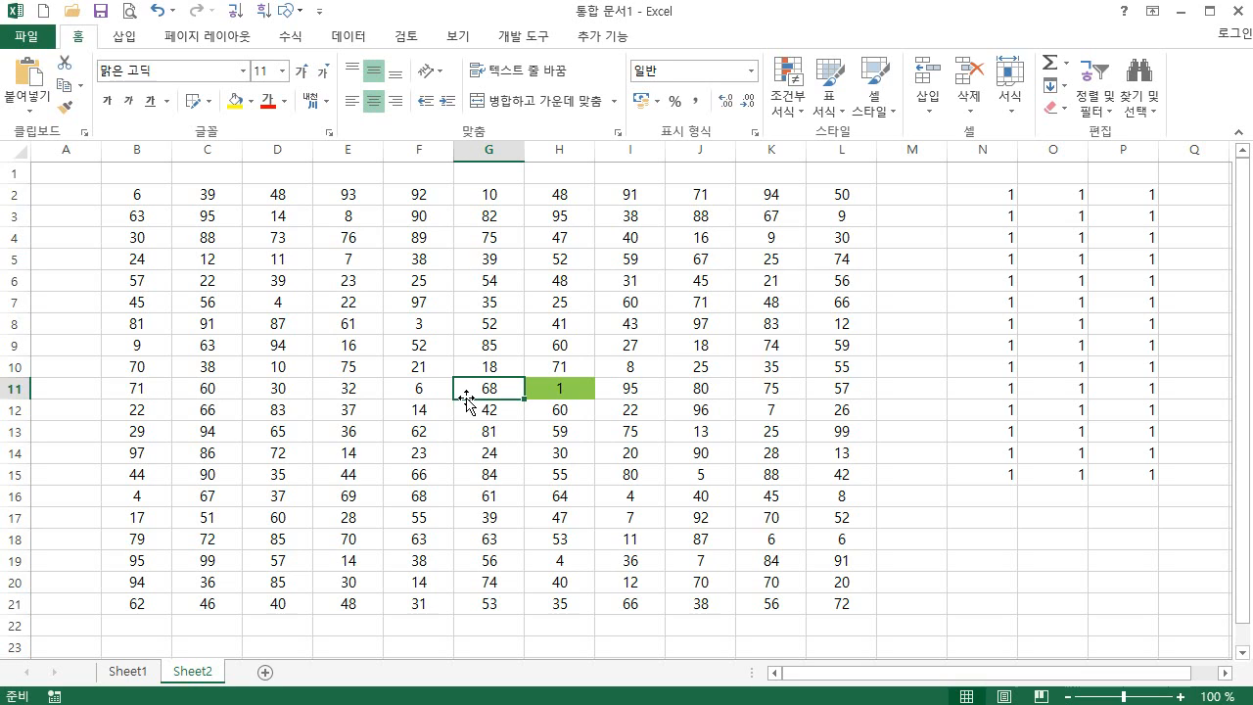
left_click(1008, 535)
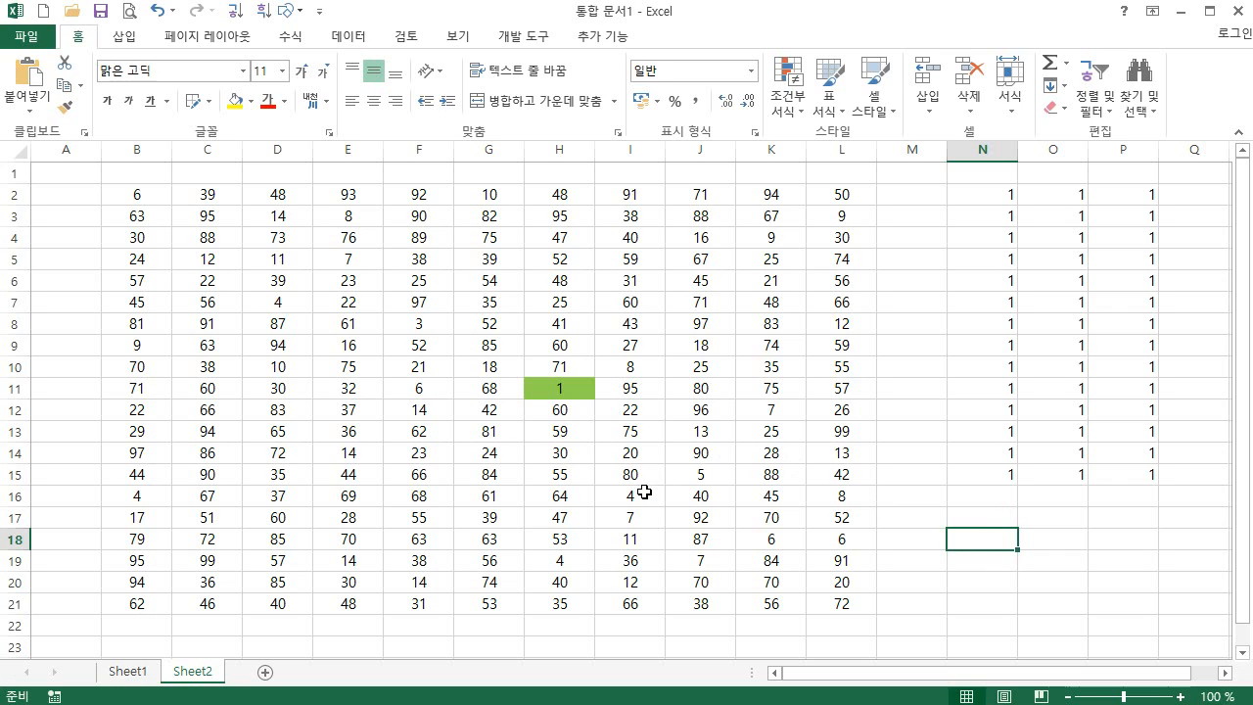
left_click(425, 409)
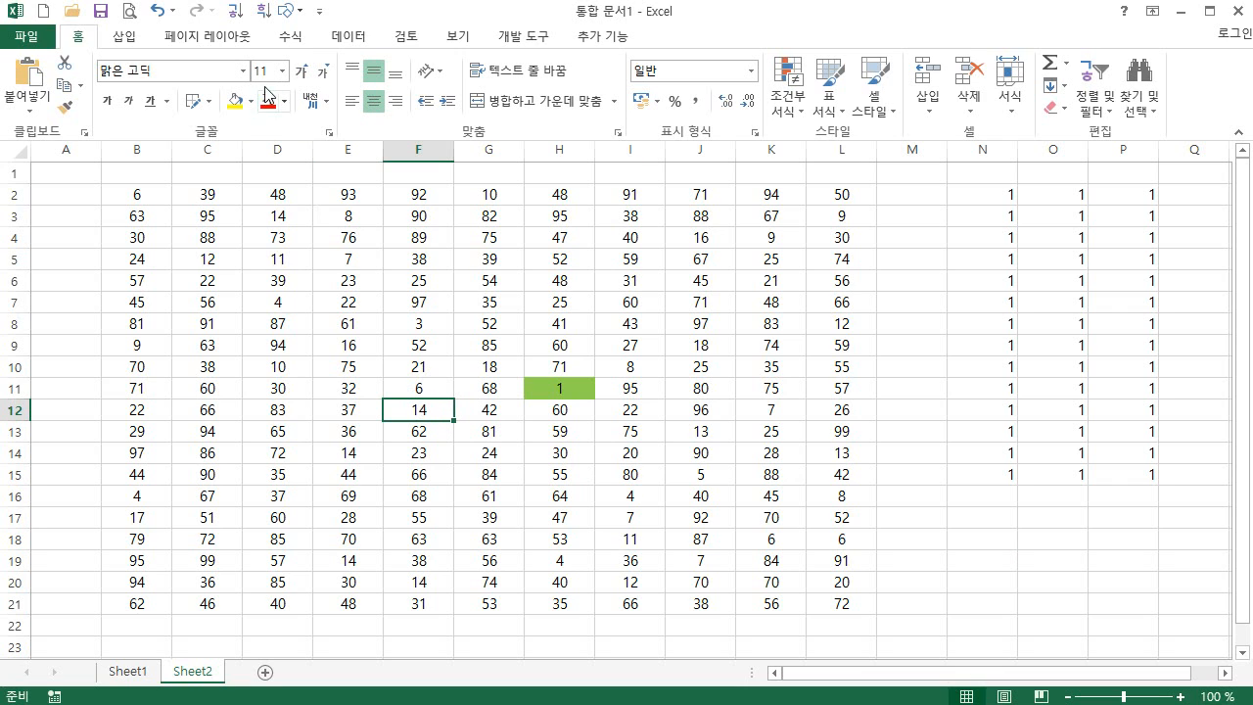
Step: Set the workbook's calculation mode to manual and recheck the calculation options
left_click(291, 36)
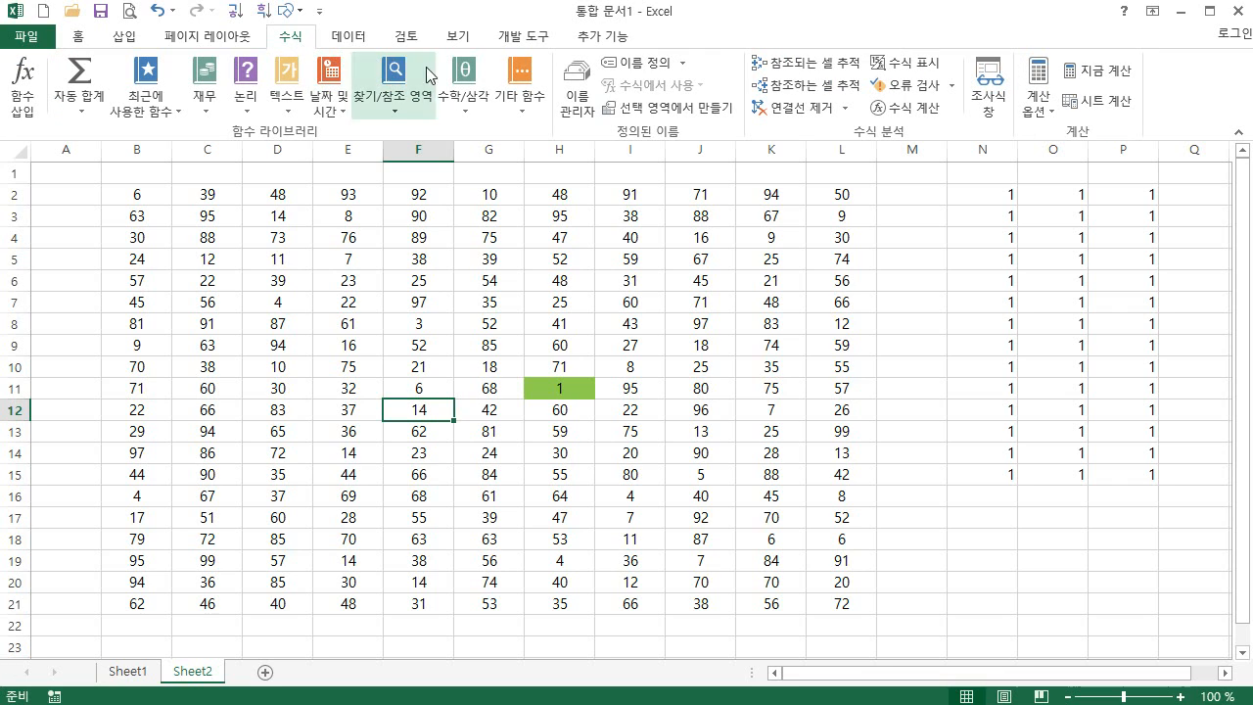
left_click(1055, 120)
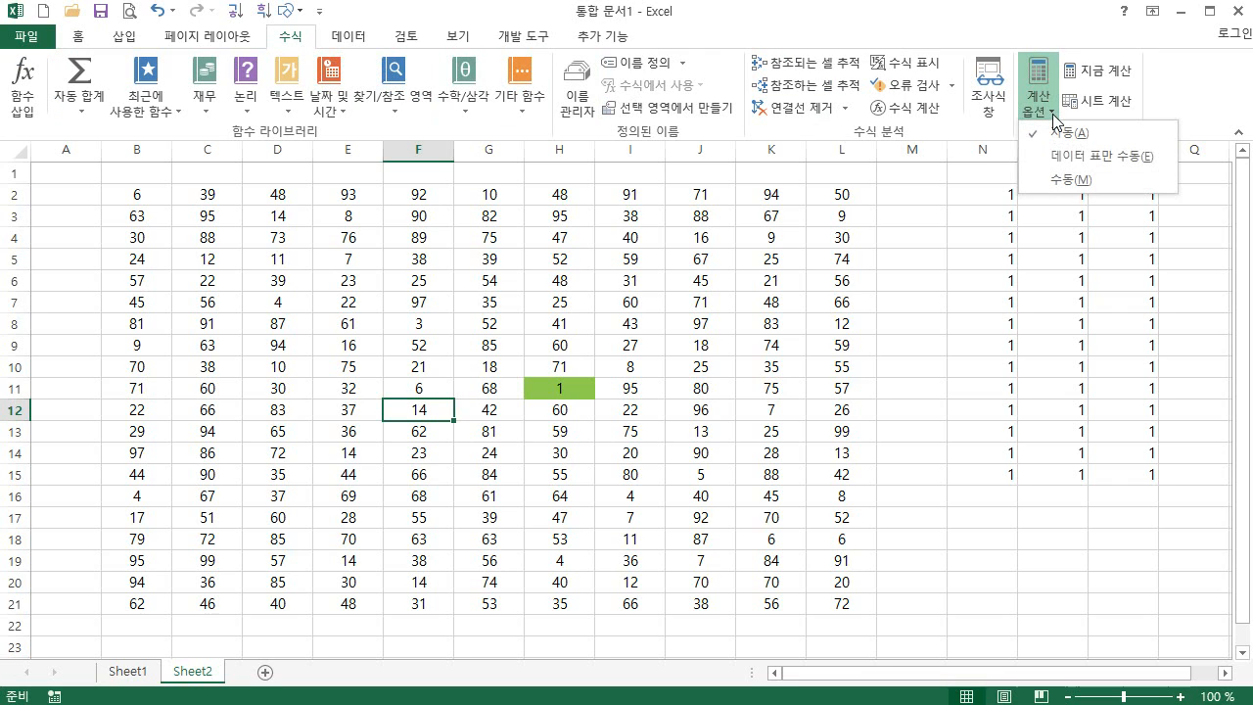
left_click(1077, 181)
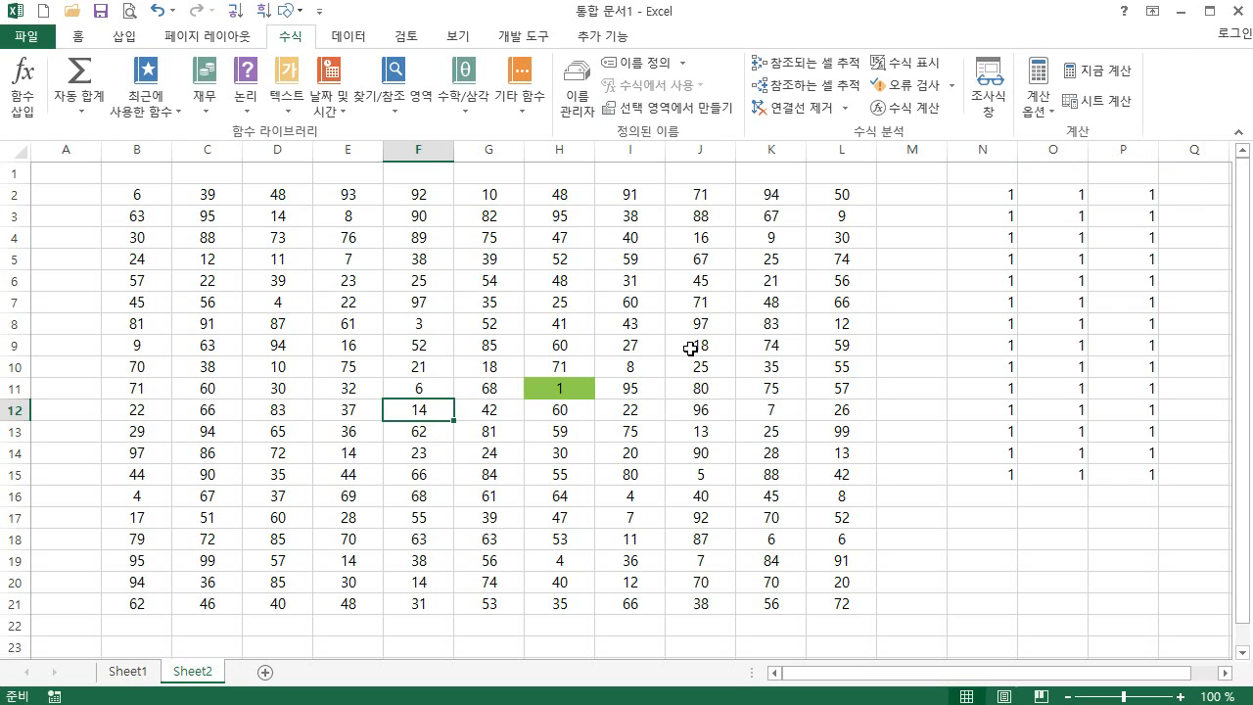
left_click(640, 369)
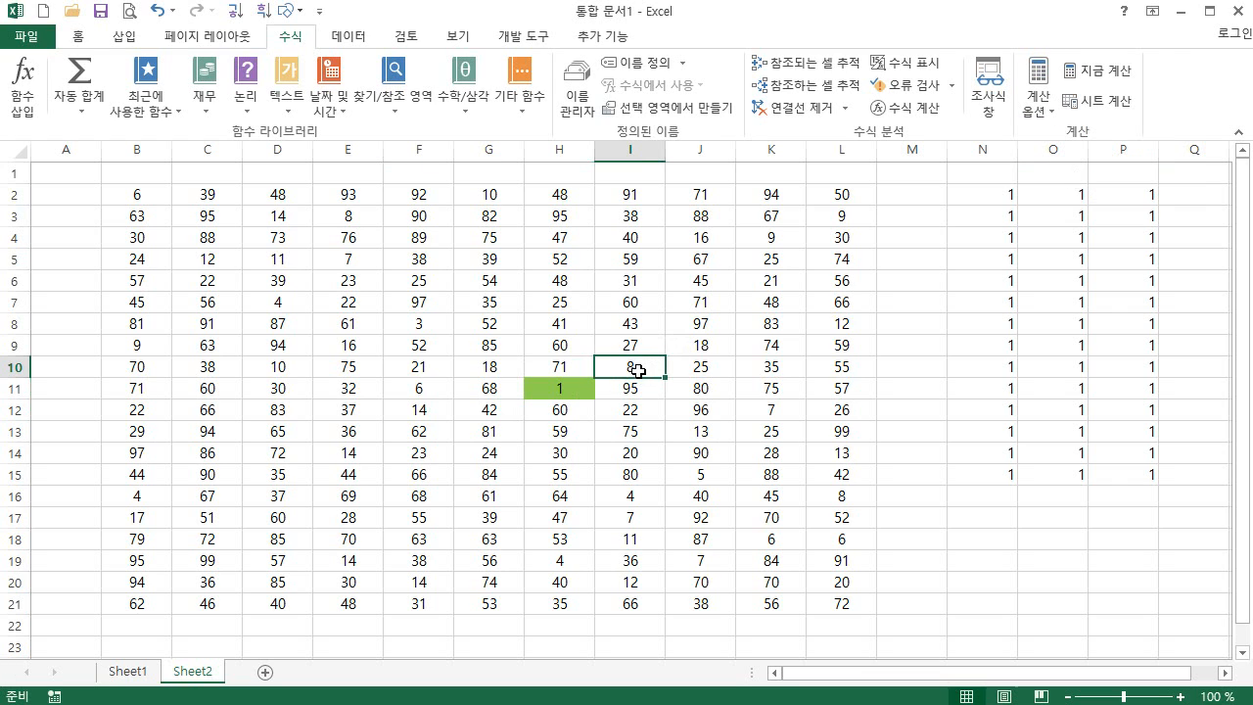
left_click(1039, 108)
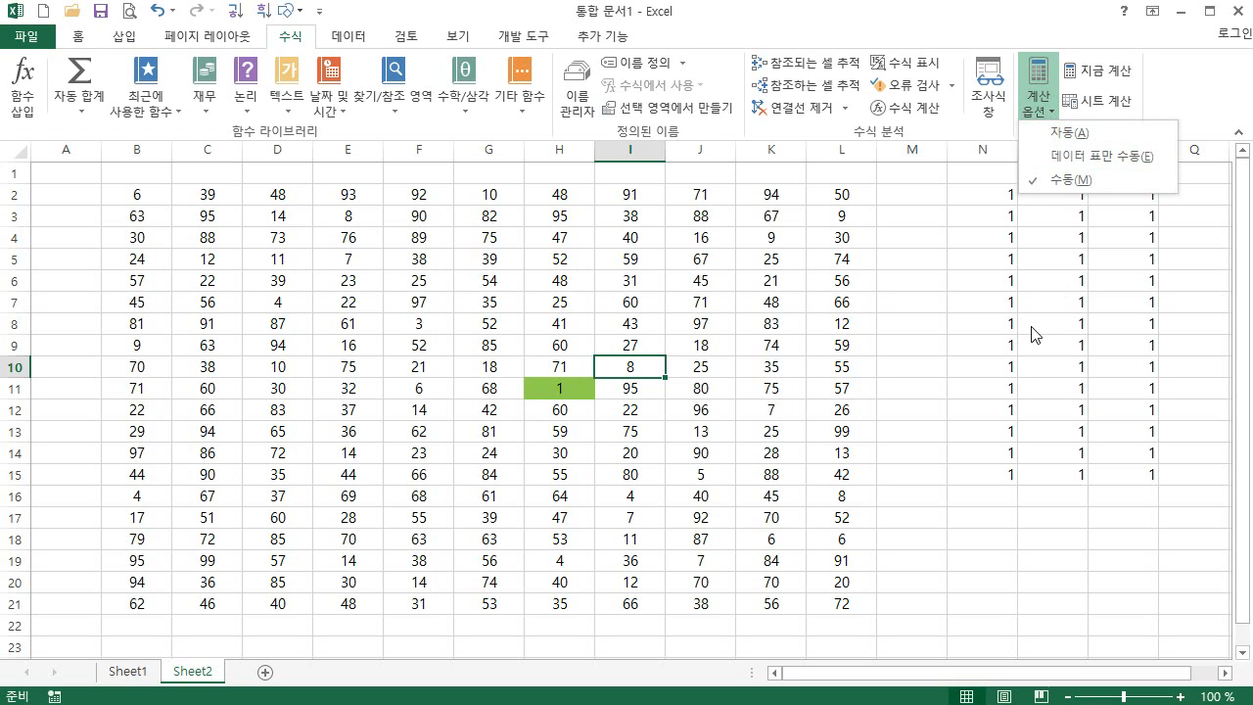
left_click(969, 529)
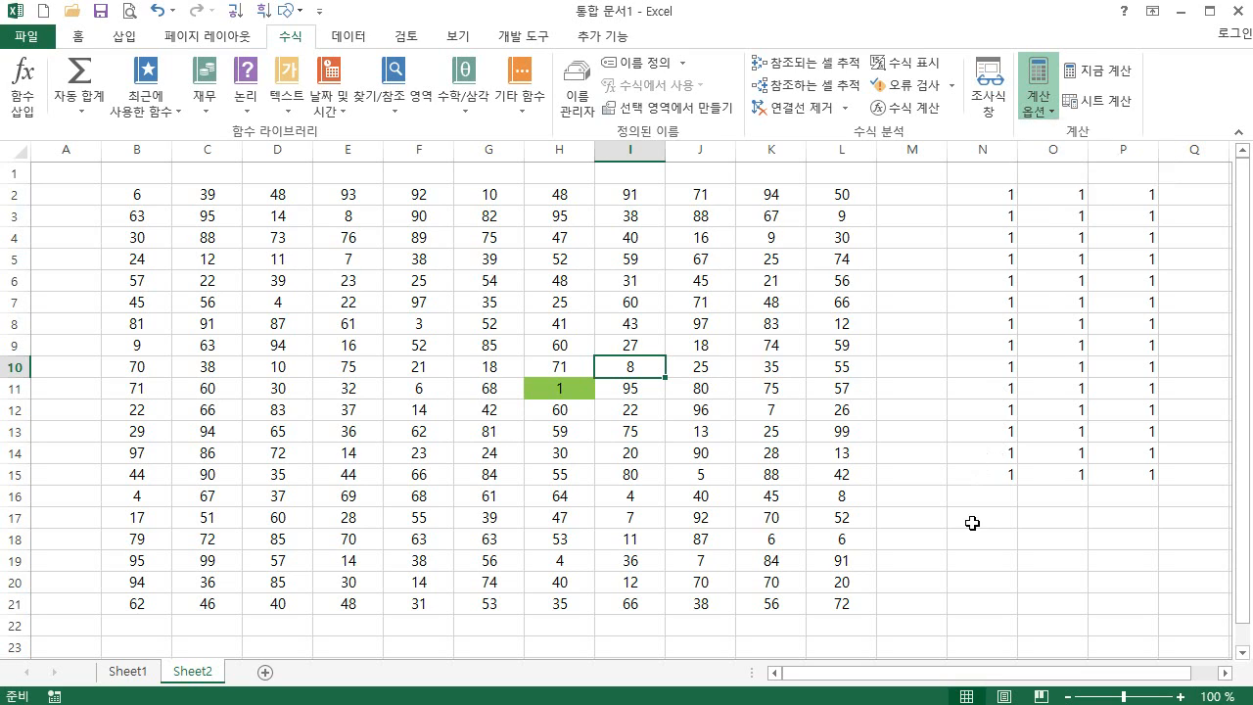
Step: Enter 1 in cell N17, then manually recalculate the random numbers three times
left_click(985, 520)
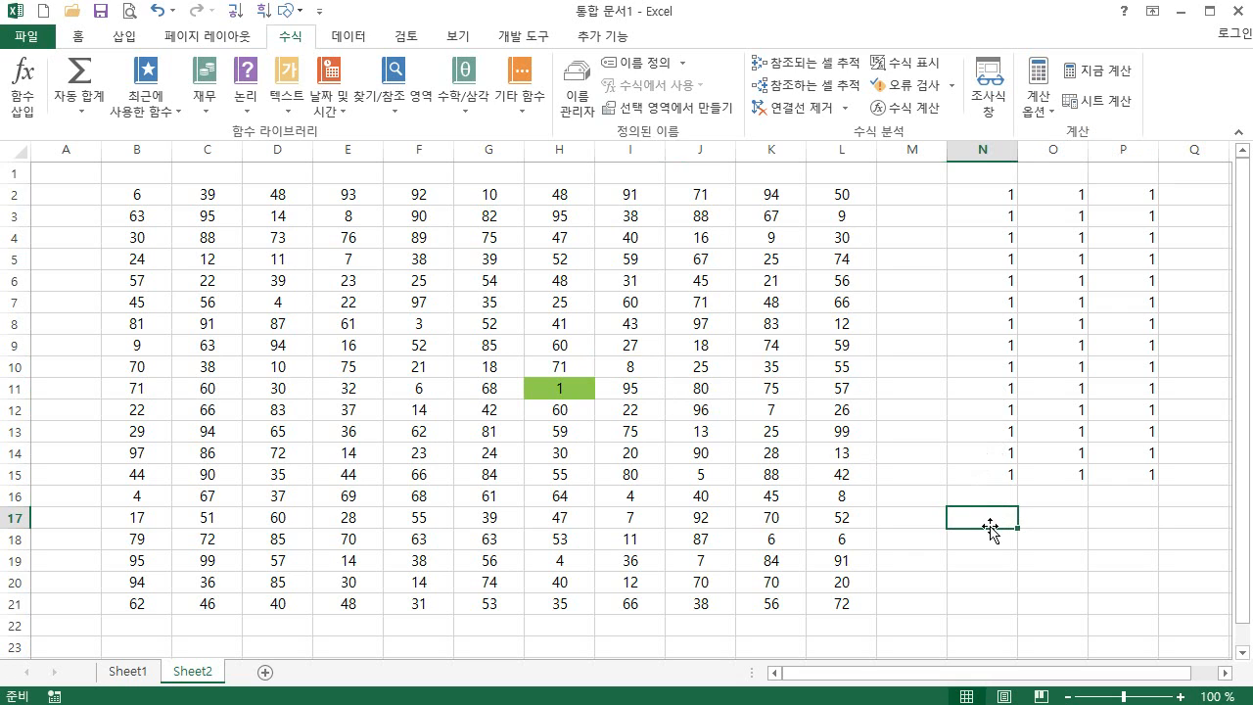
type("1")
key("Return")
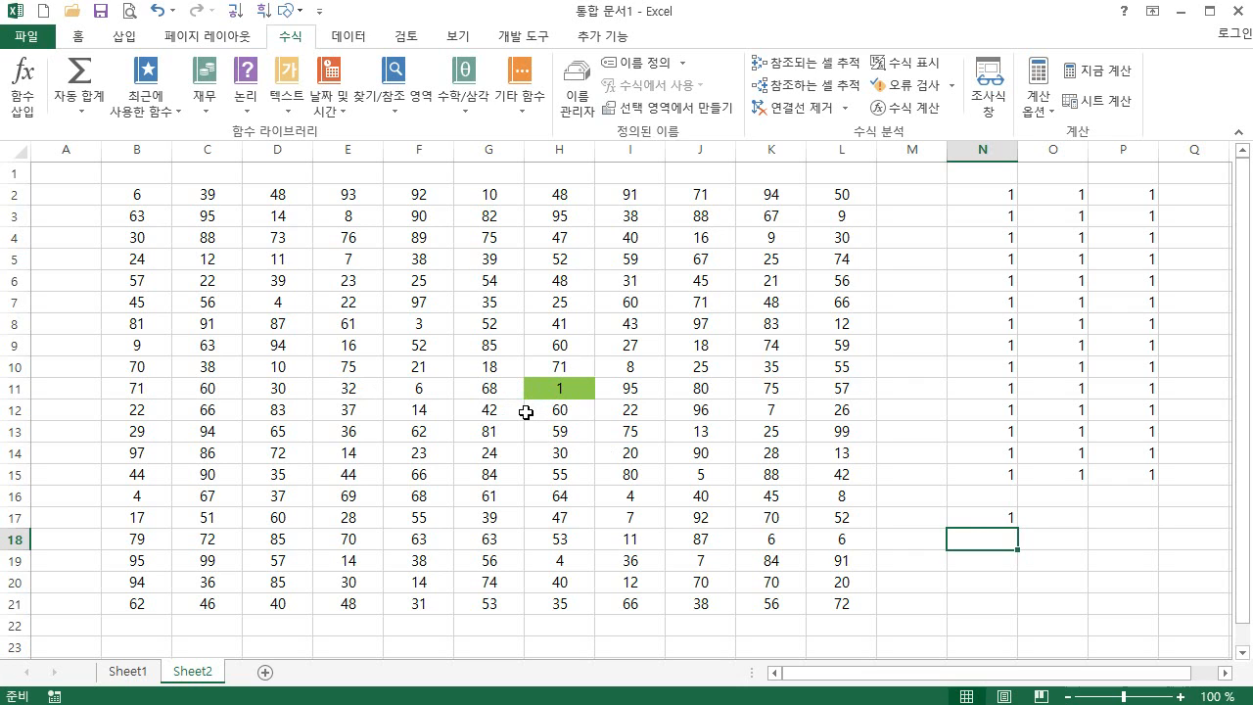
key("F9")
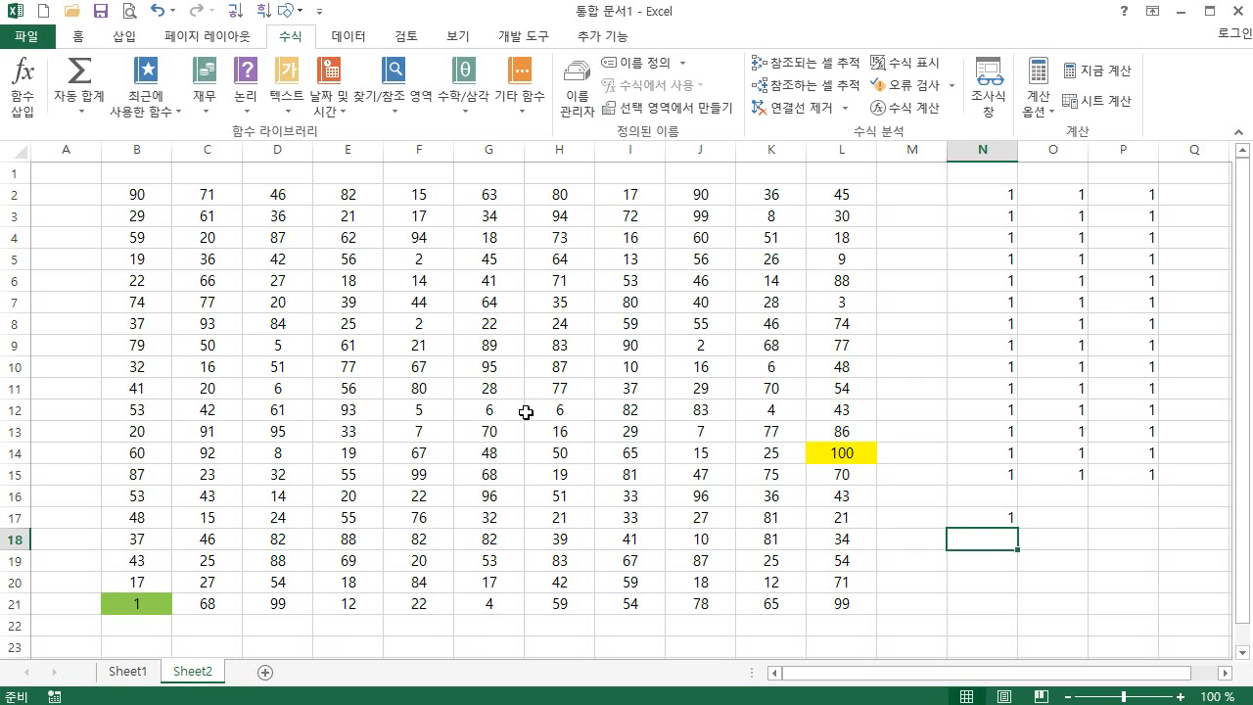
key("F9")
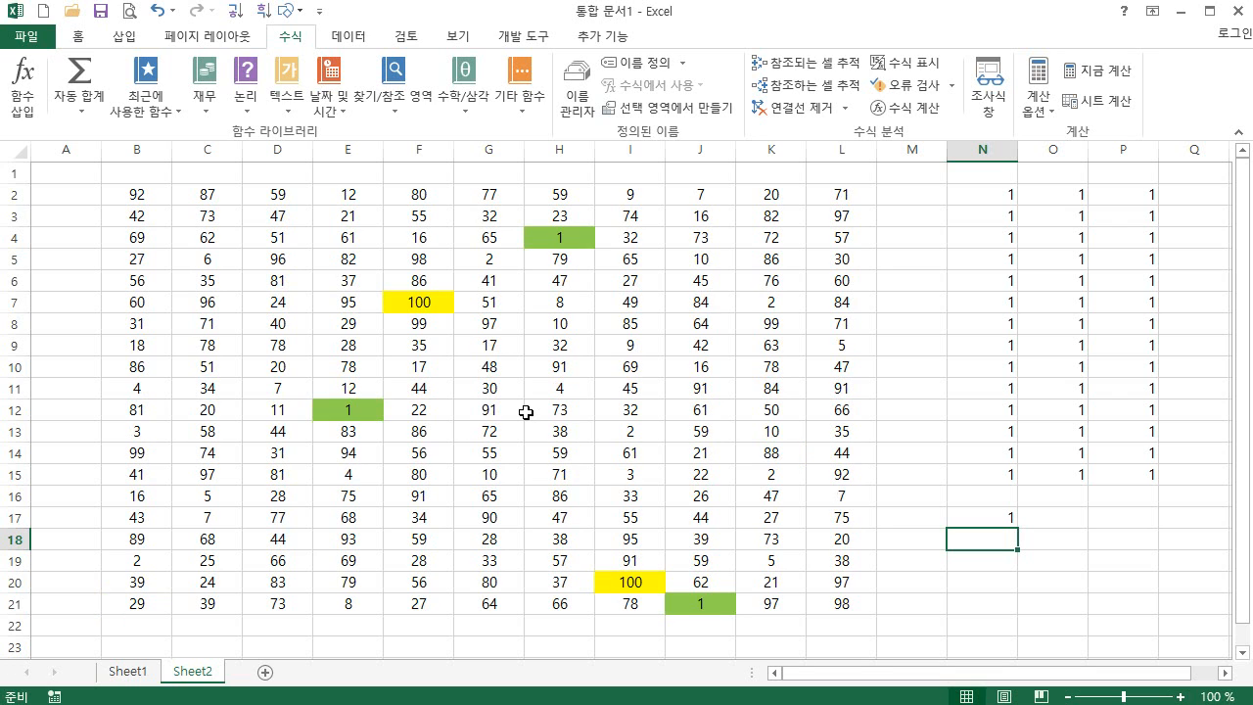
key("F9")
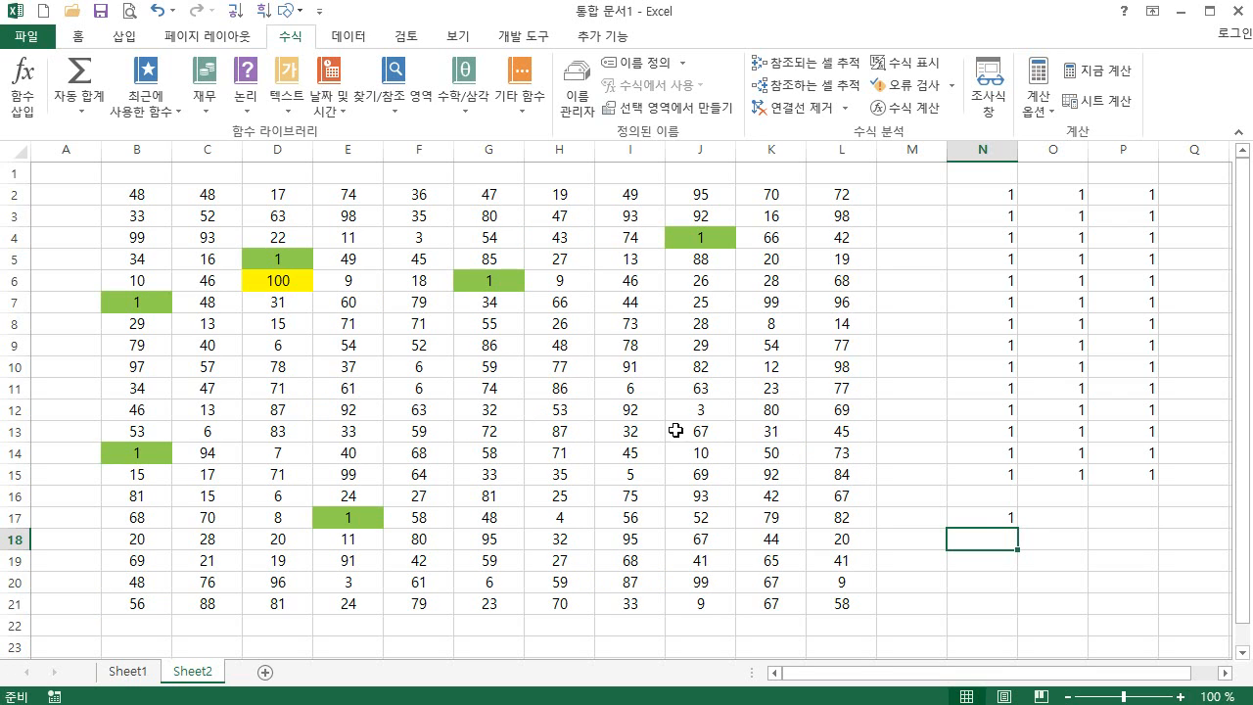
Step: Clear the value in cell N17 and return to cell E11 in the number block
left_click(984, 521)
key("Delete")
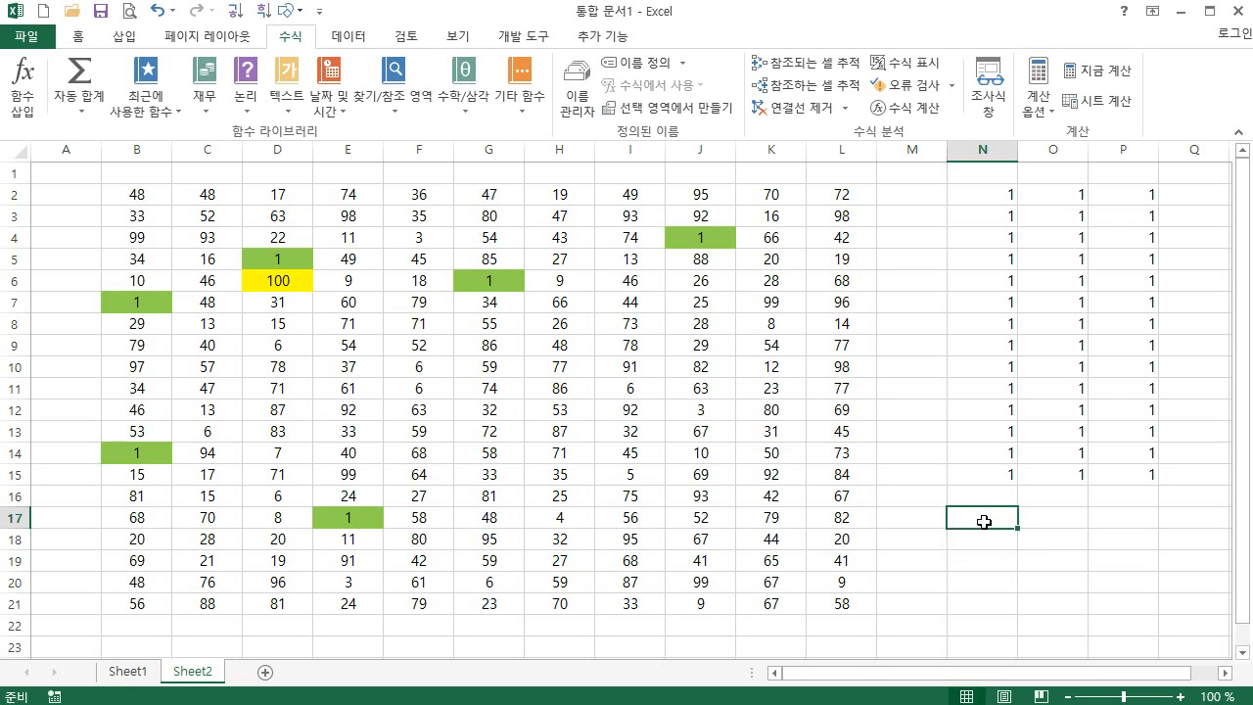
left_click(327, 392)
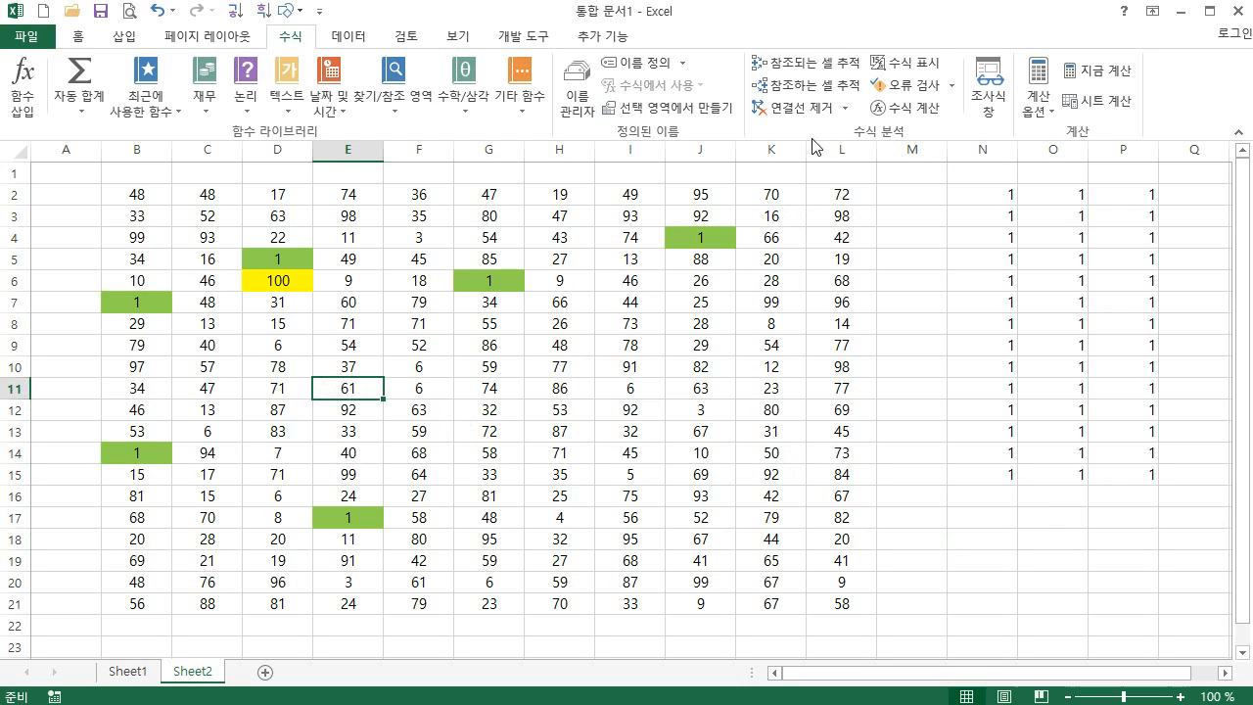
Step: Set the calculation mode back to automatic and select cell B2
left_click(1050, 119)
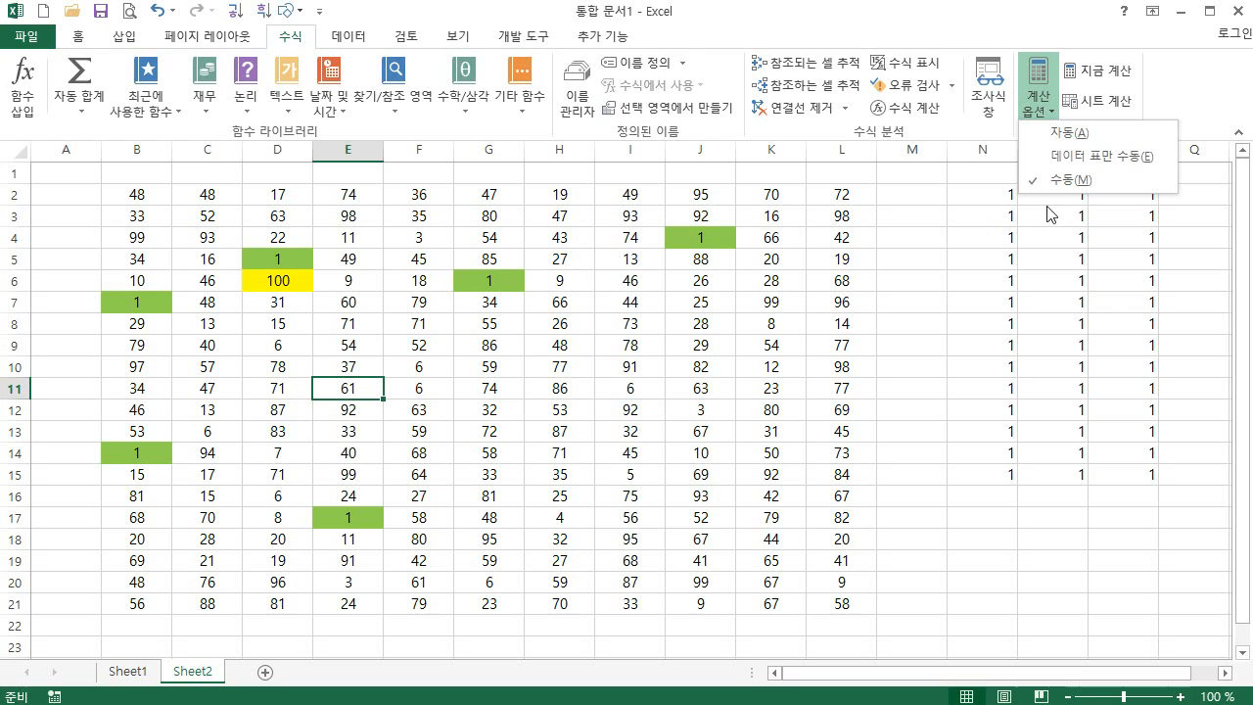
left_click(1064, 135)
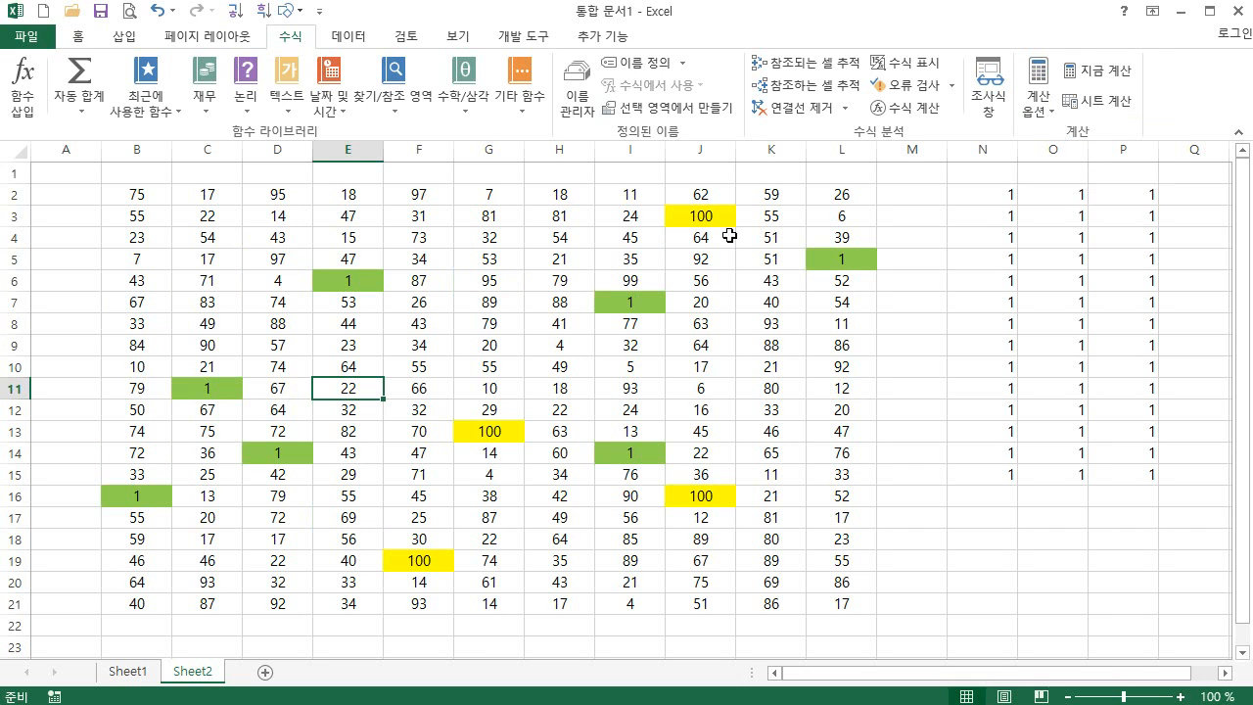
left_click(533, 323)
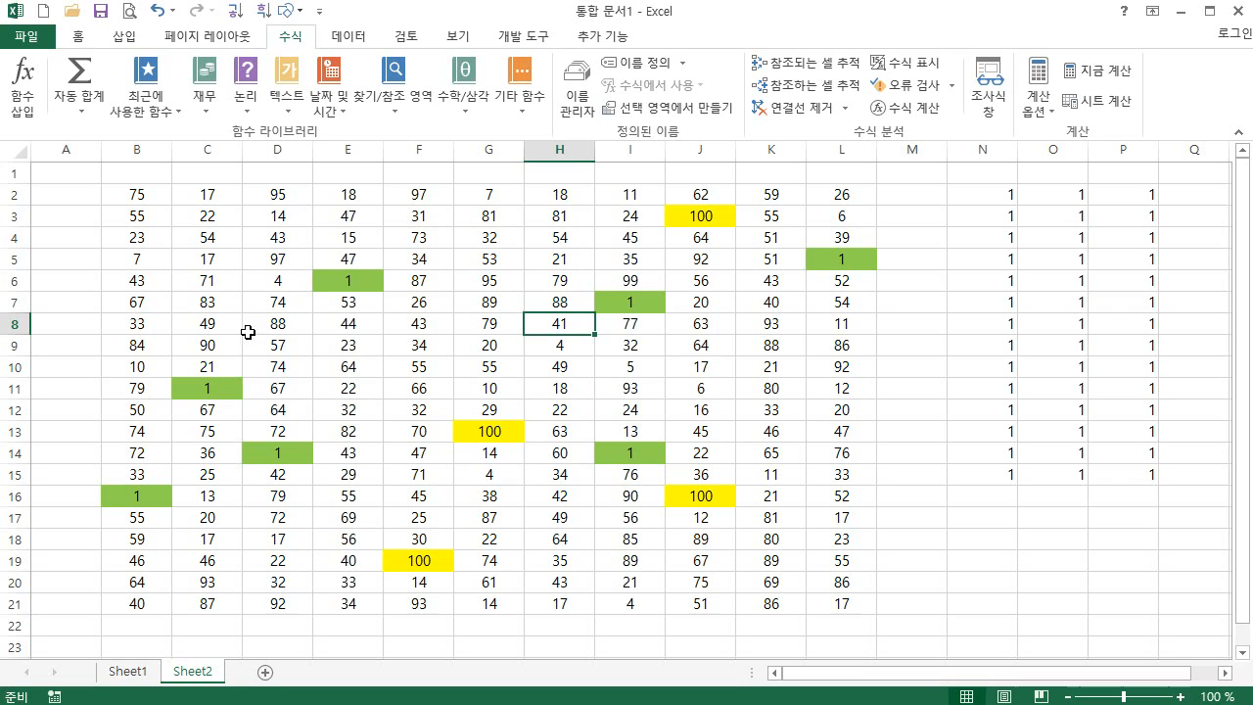
left_click(80, 37)
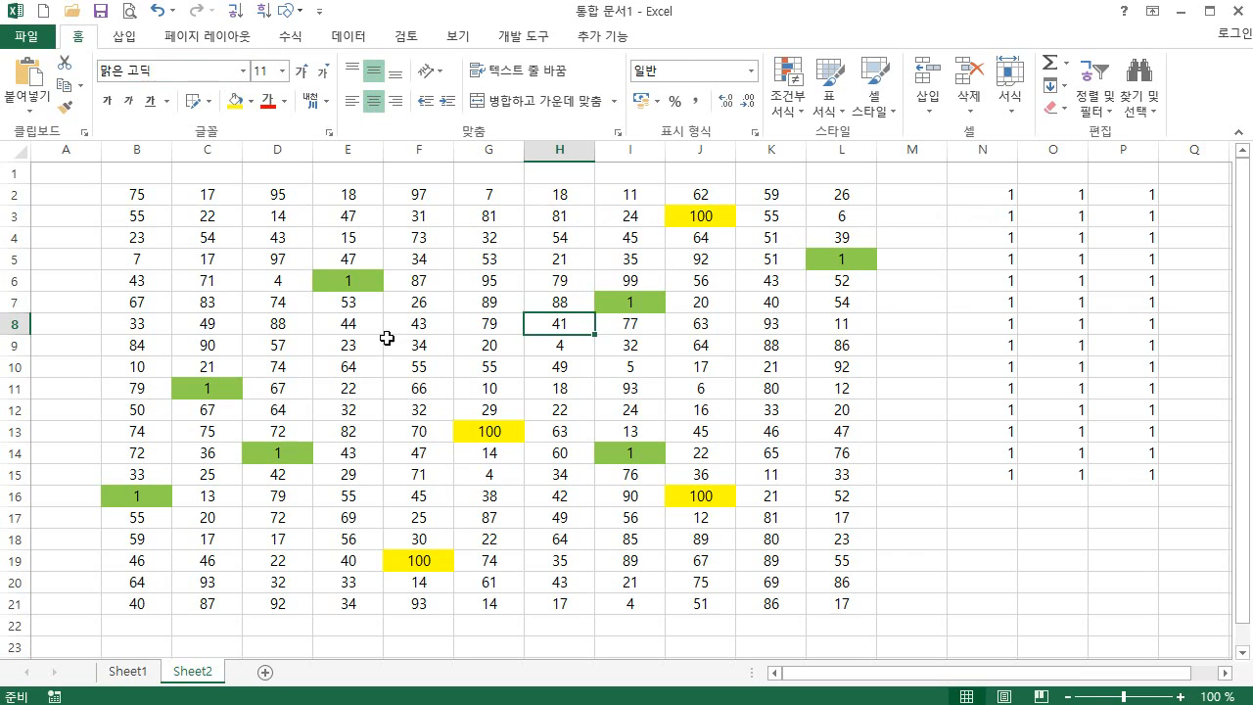
left_click(134, 199)
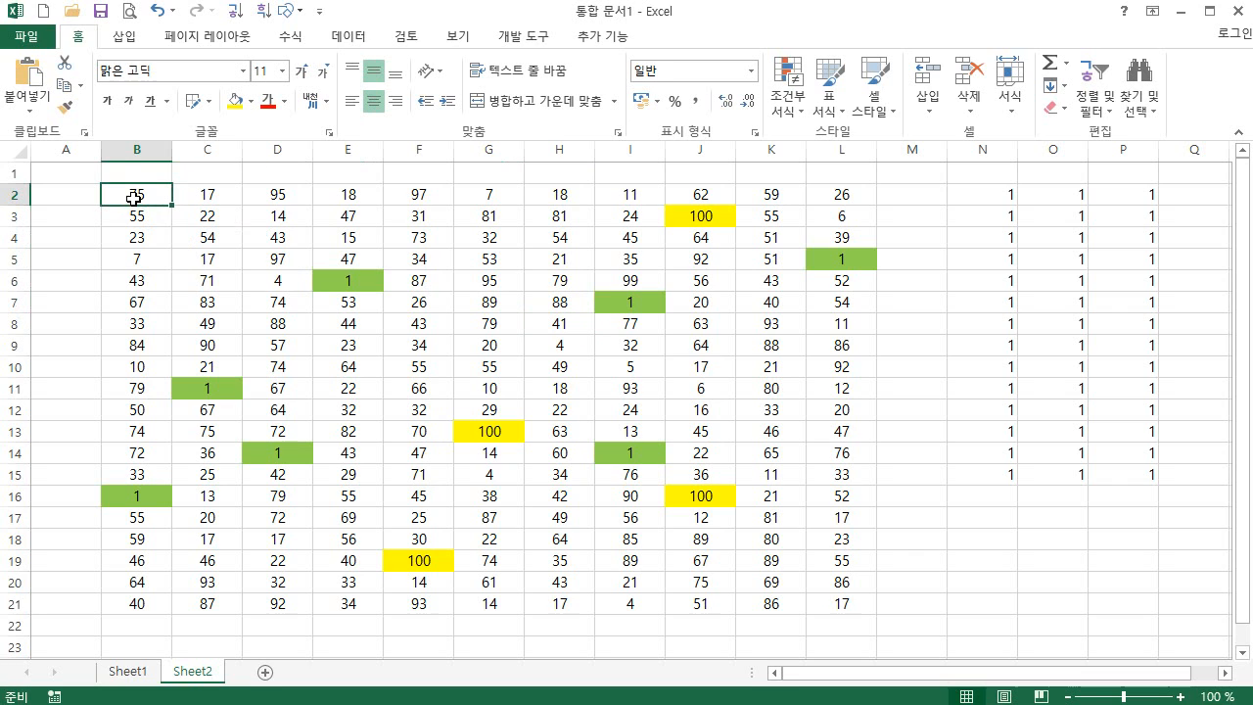